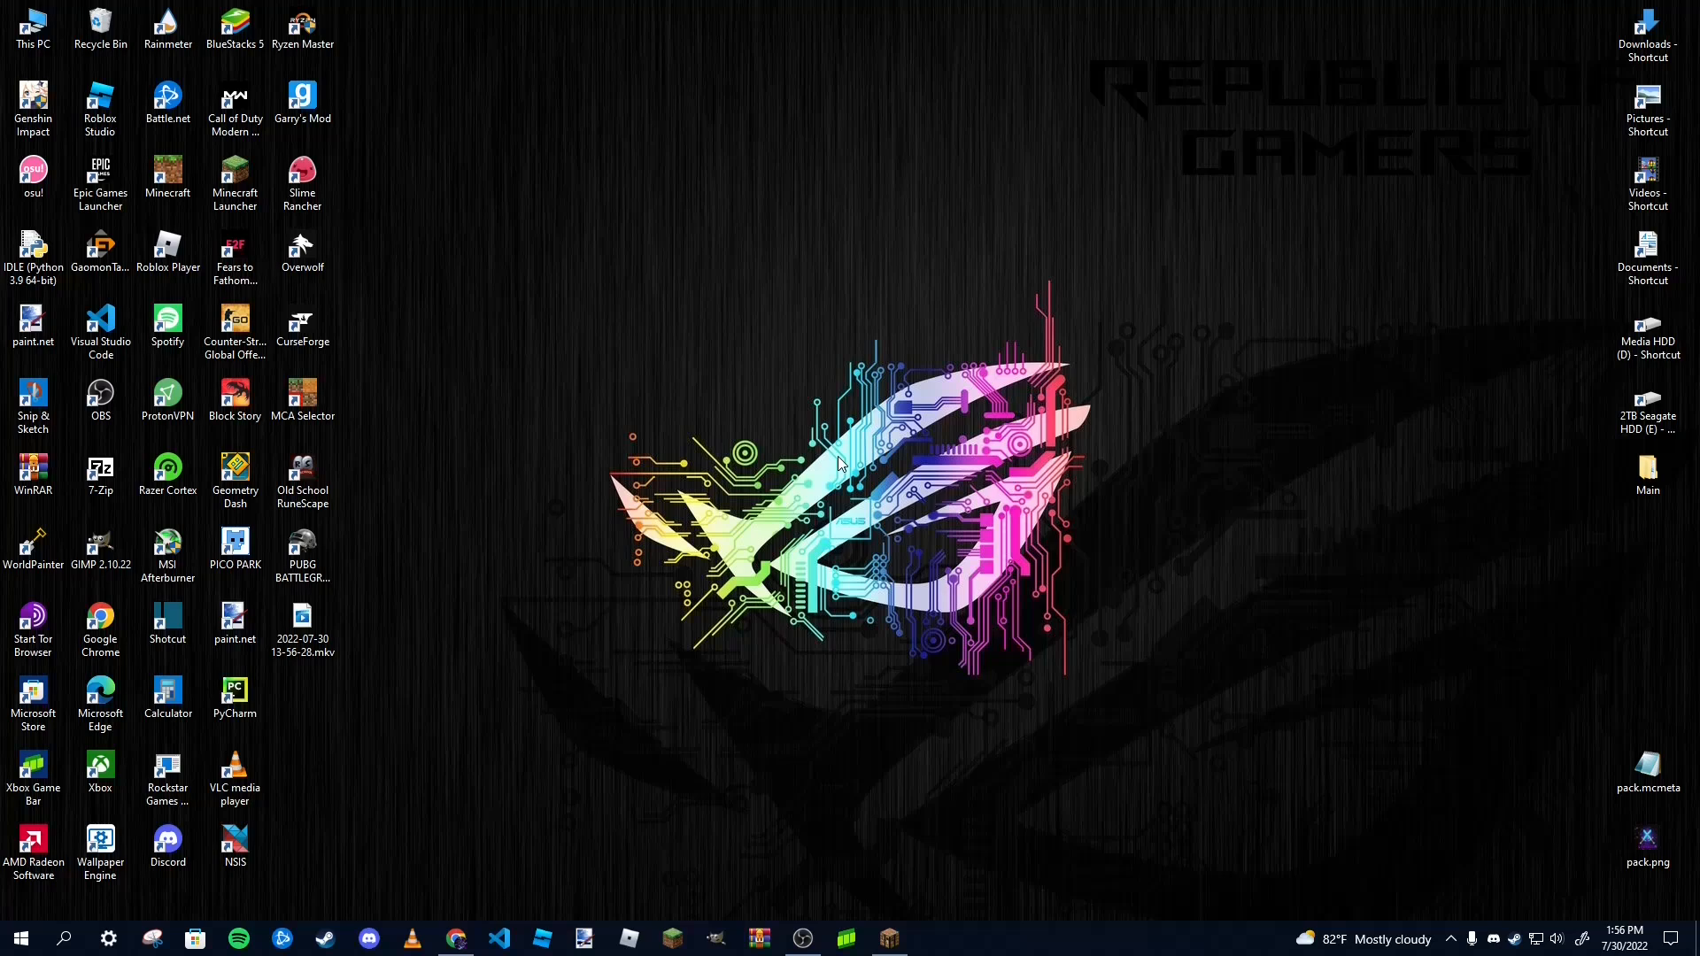
# In Google Chrome, look over the Paint.NET download page and the 7-Zip website, and close the browser
pyautogui.click(456, 938)
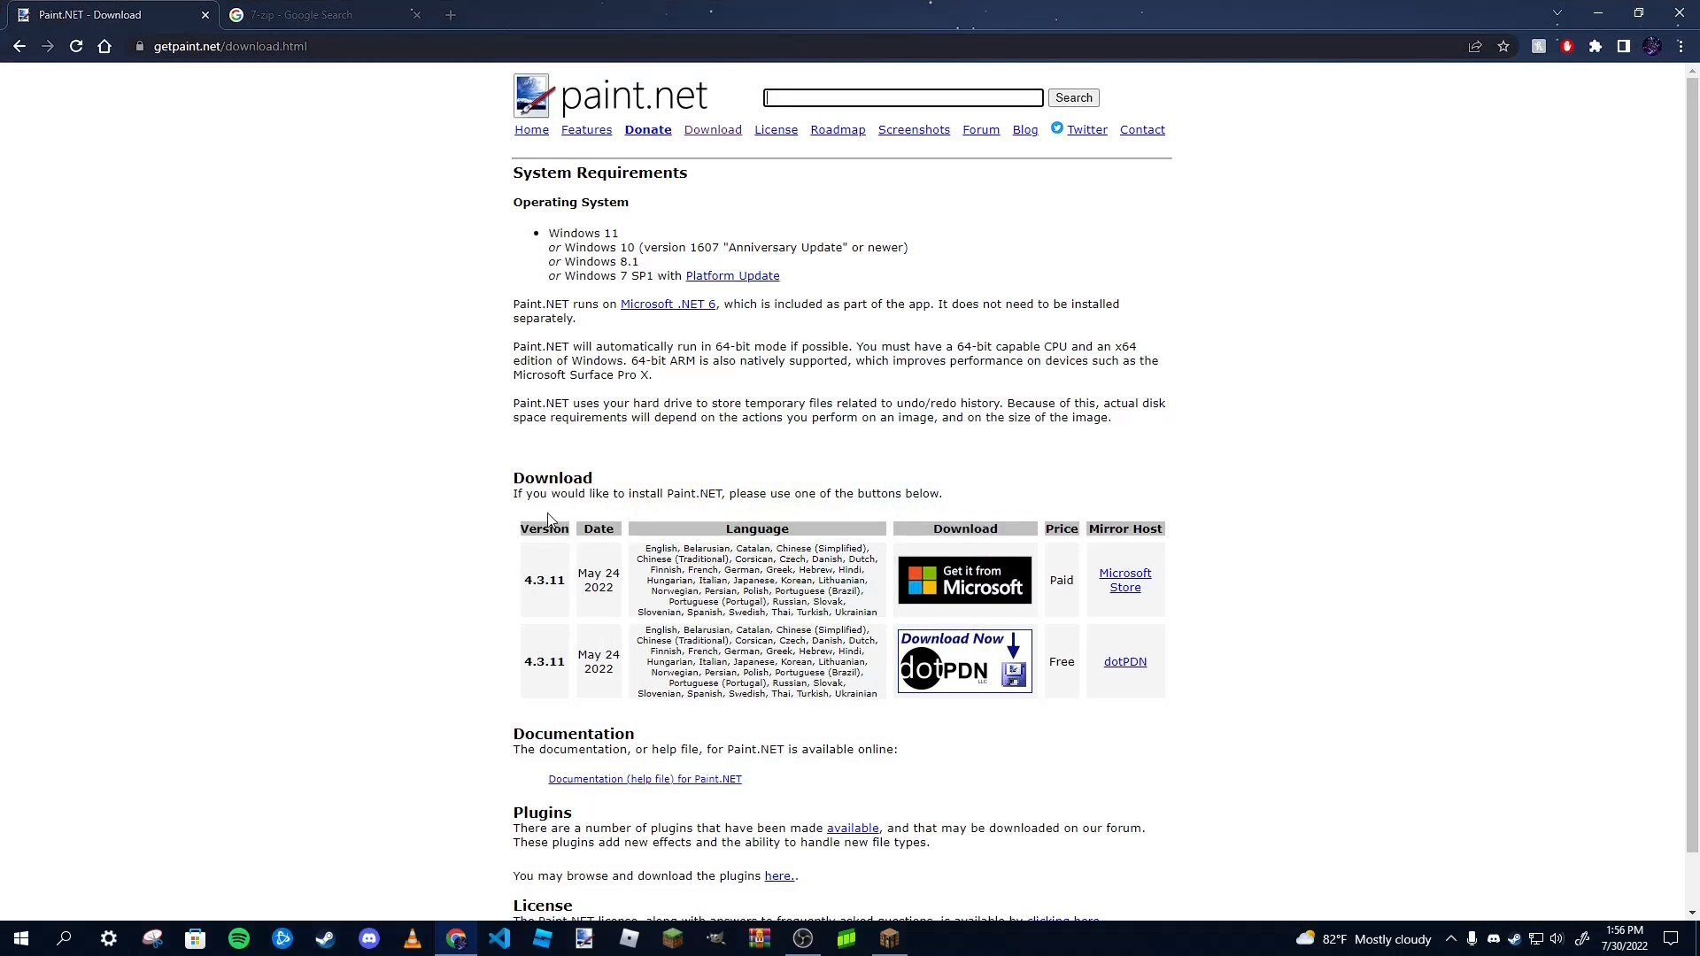
pyautogui.click(301, 15)
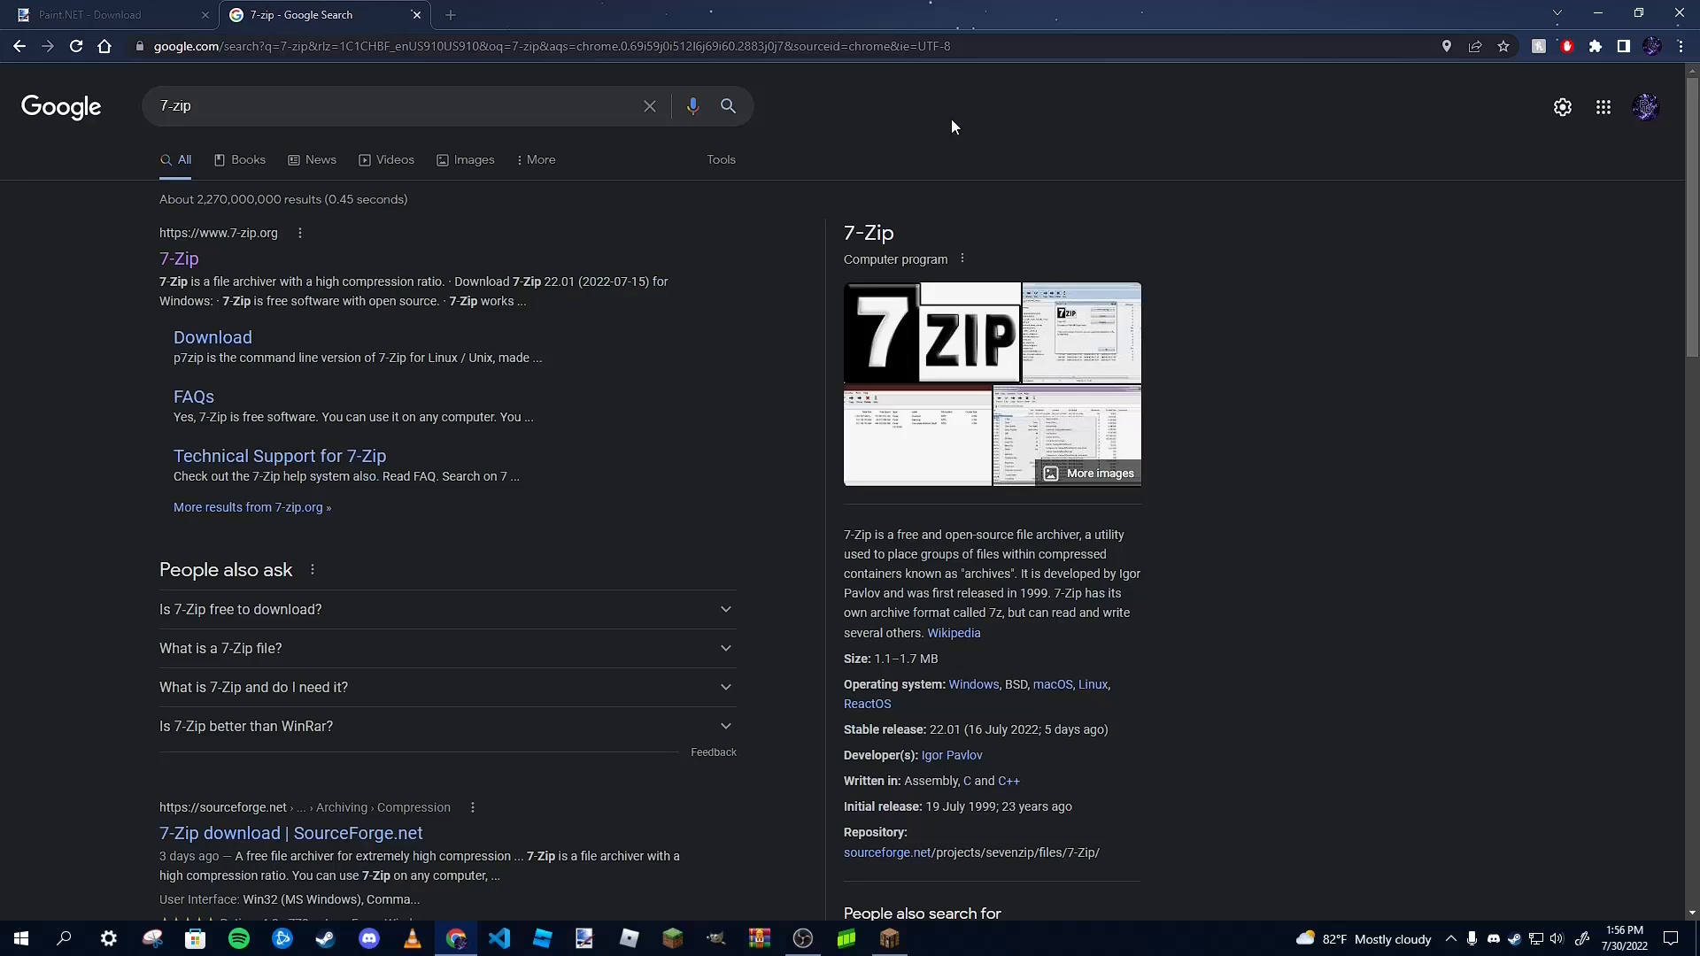
pyautogui.click(178, 260)
pyautogui.click(74, 6)
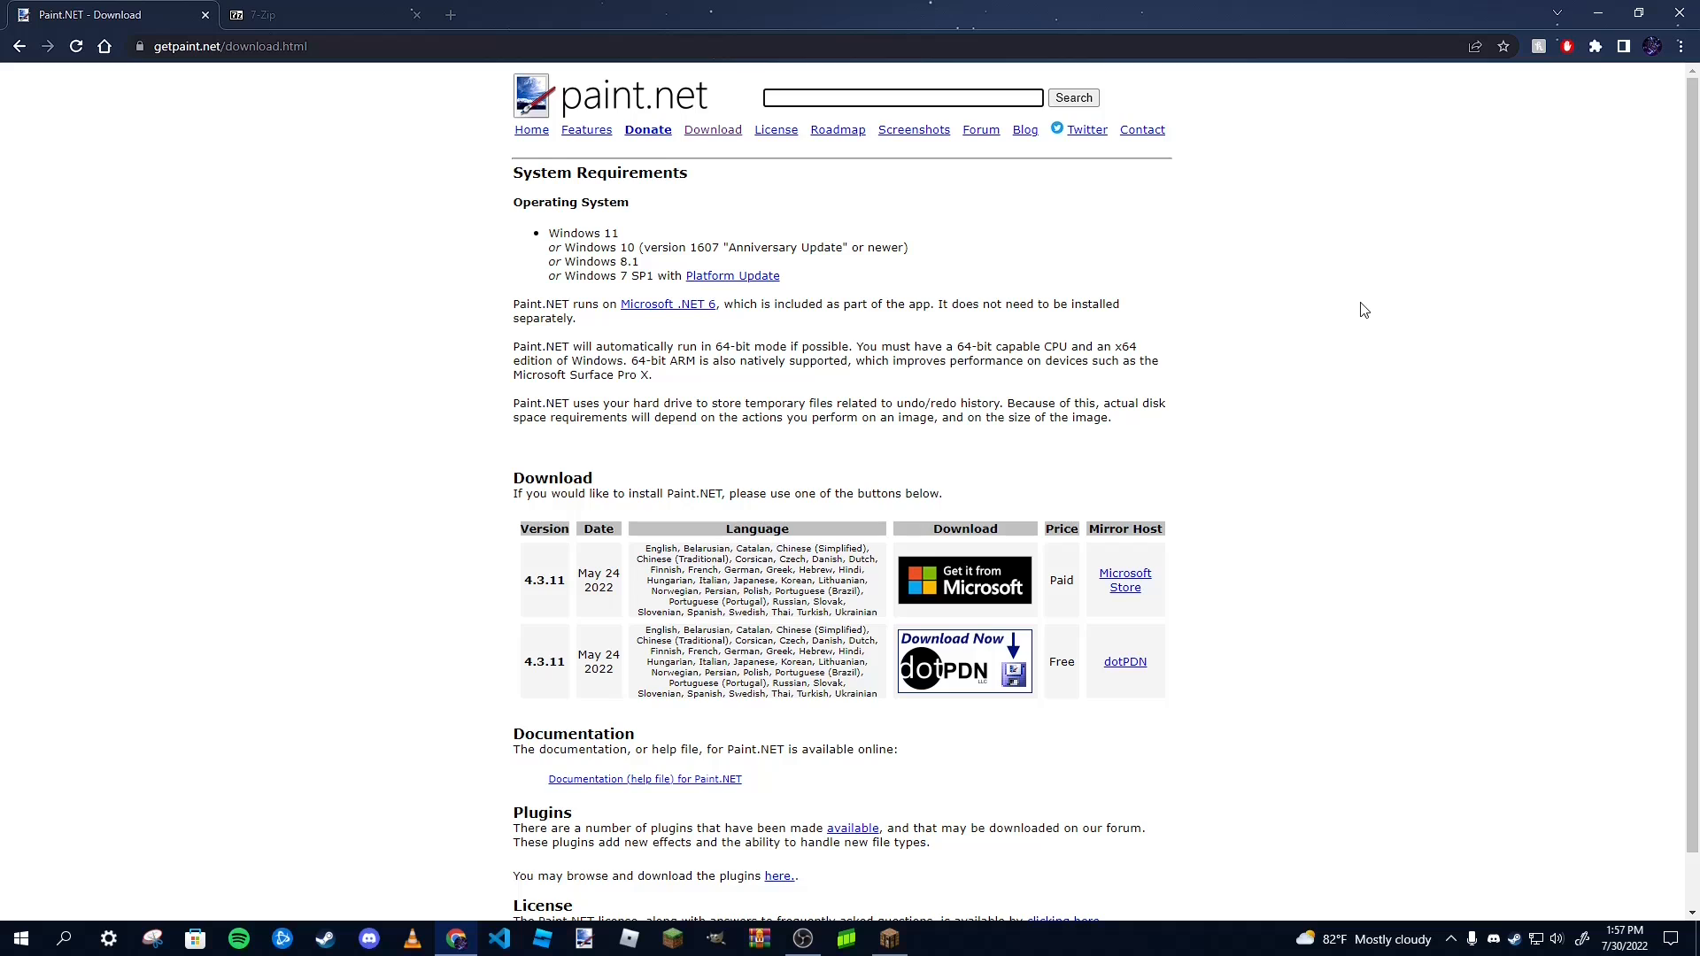
pyautogui.hotkey('ctrl', 'Tab')
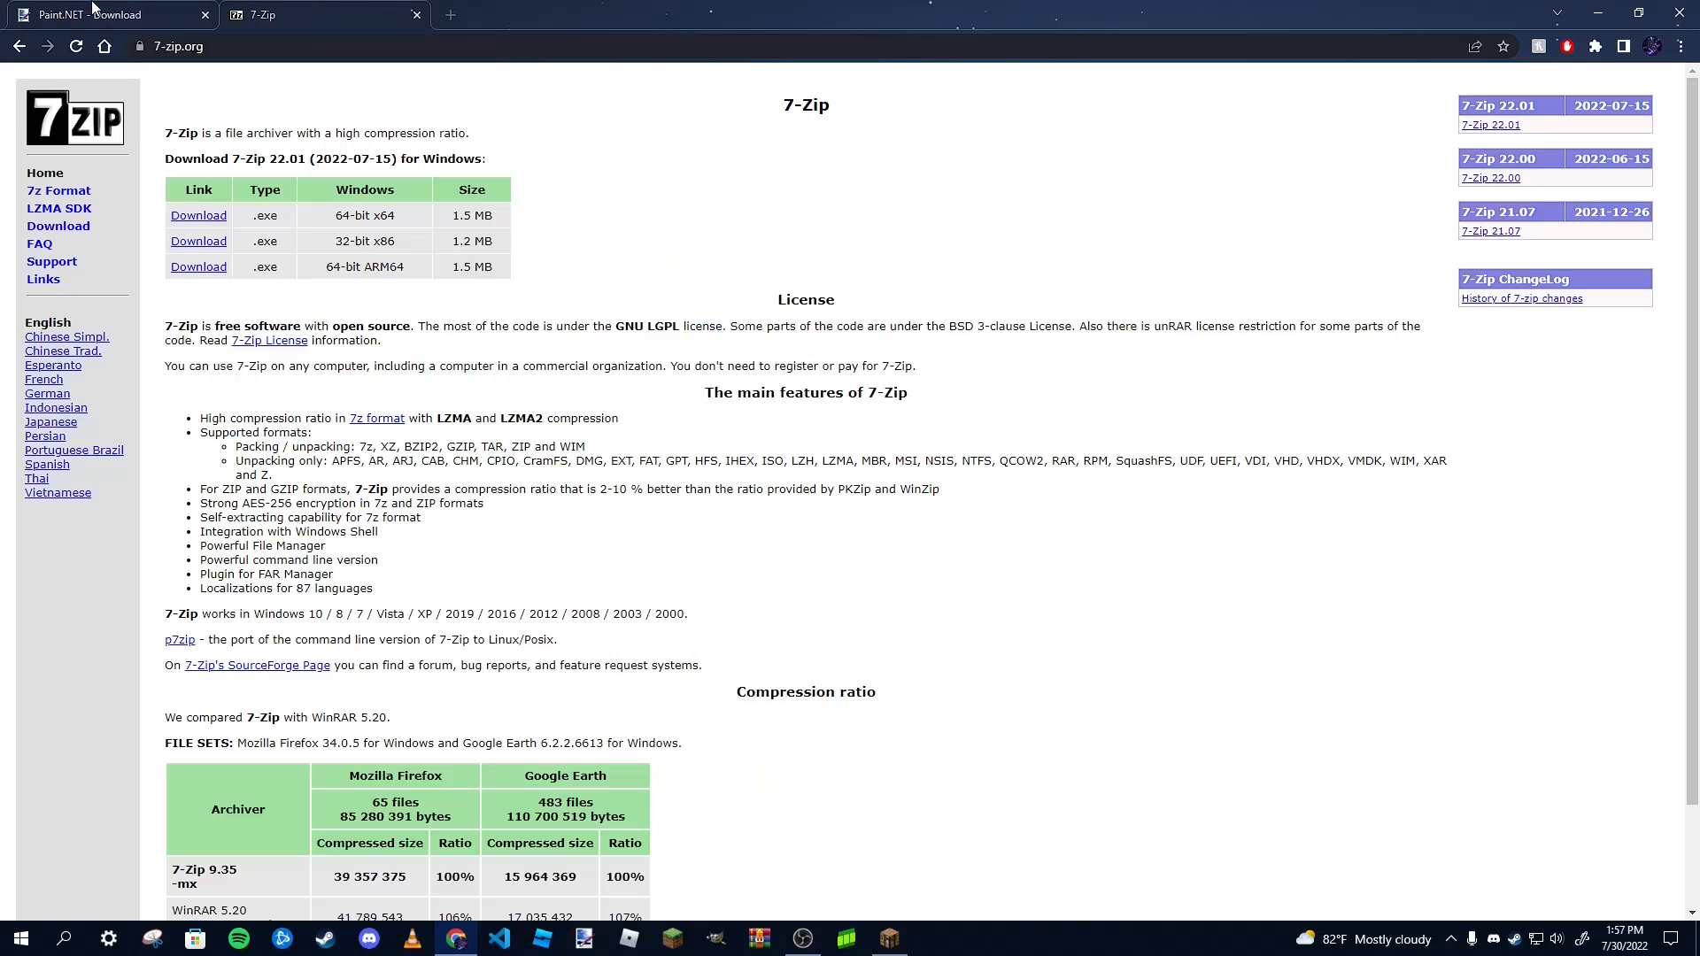
pyautogui.click(56, 8)
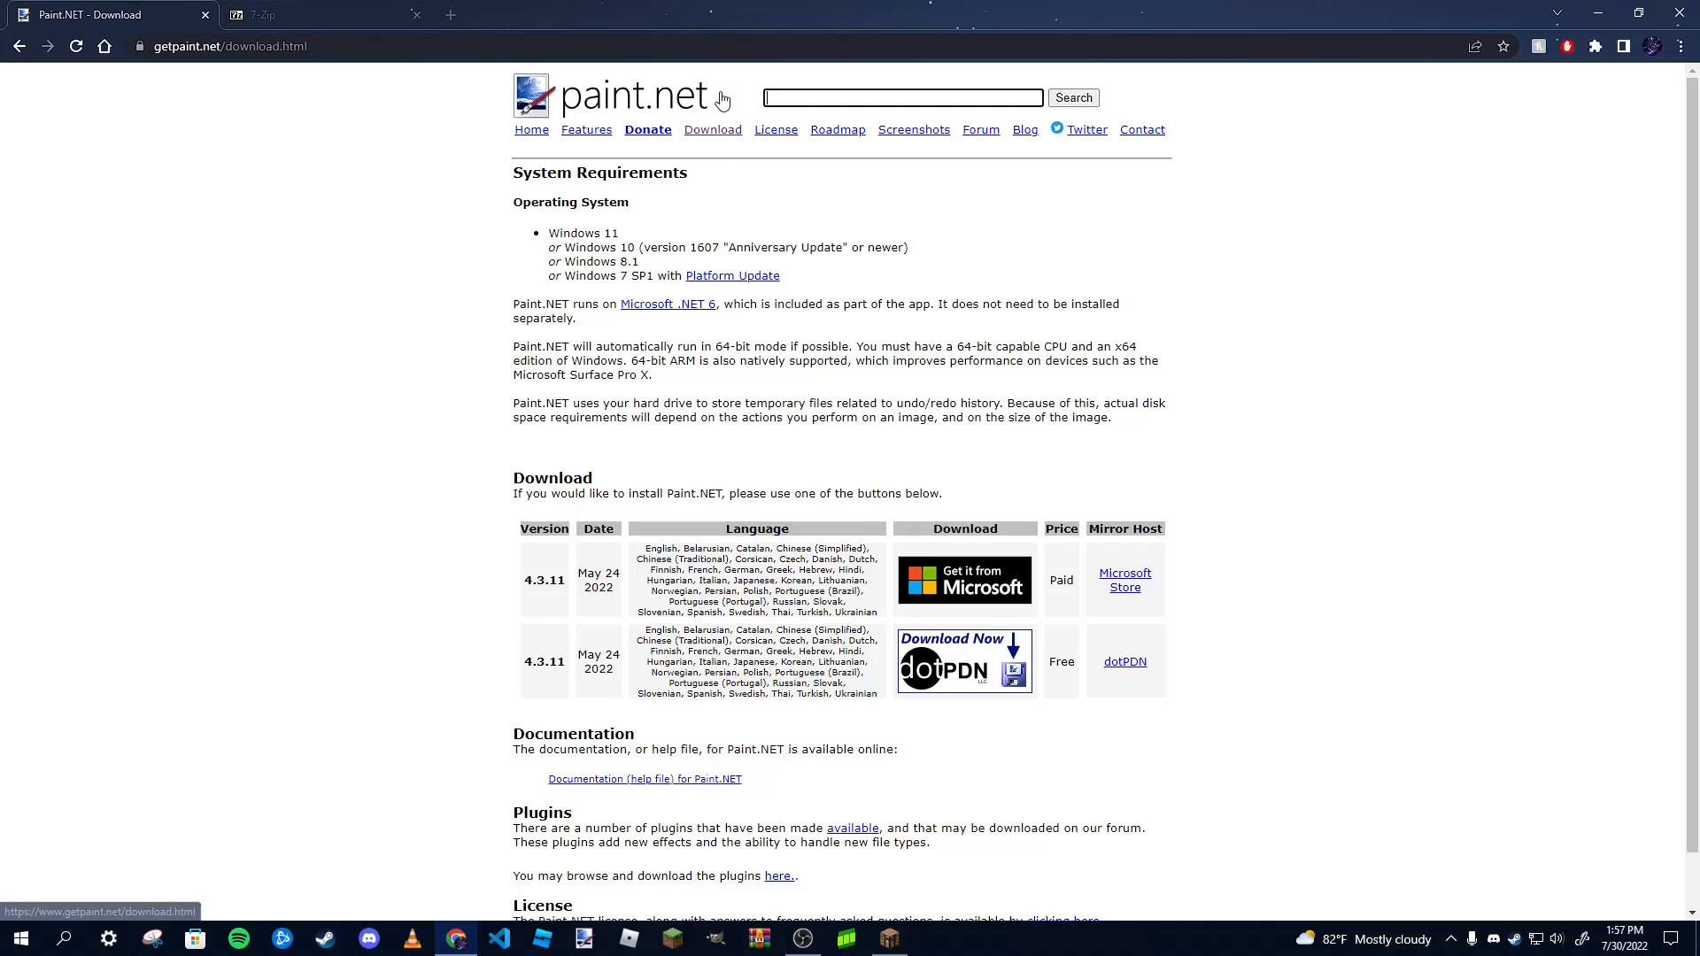
pyautogui.click(258, 9)
pyautogui.click(120, 9)
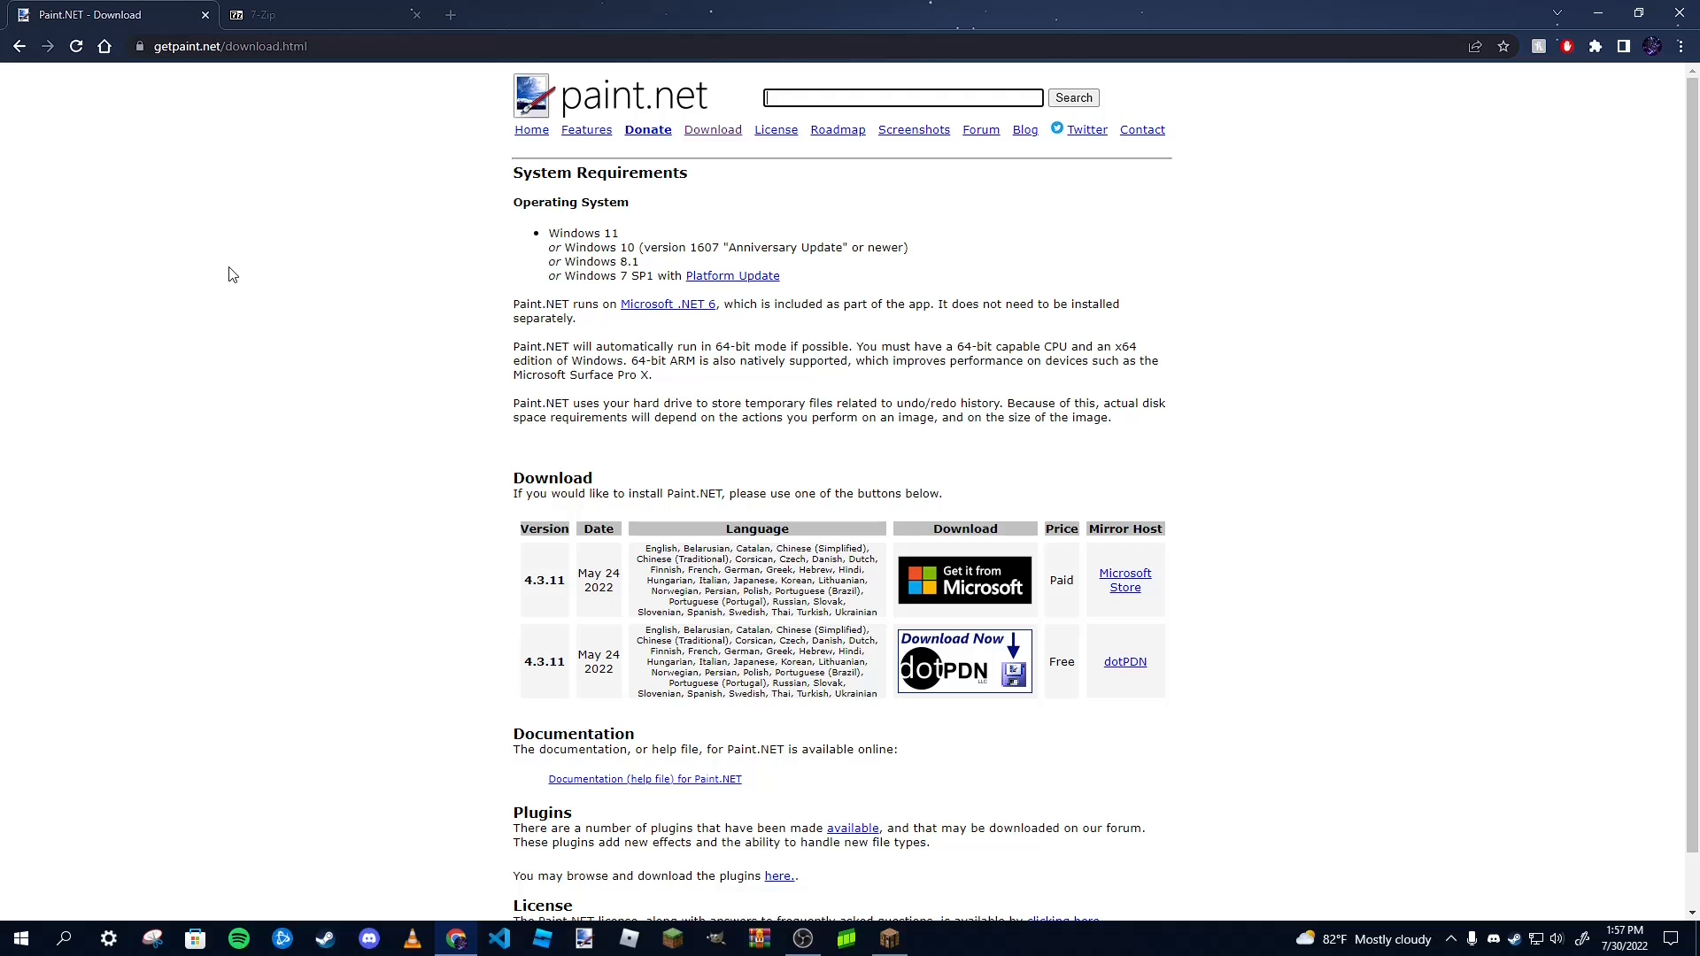
pyautogui.click(1679, 14)
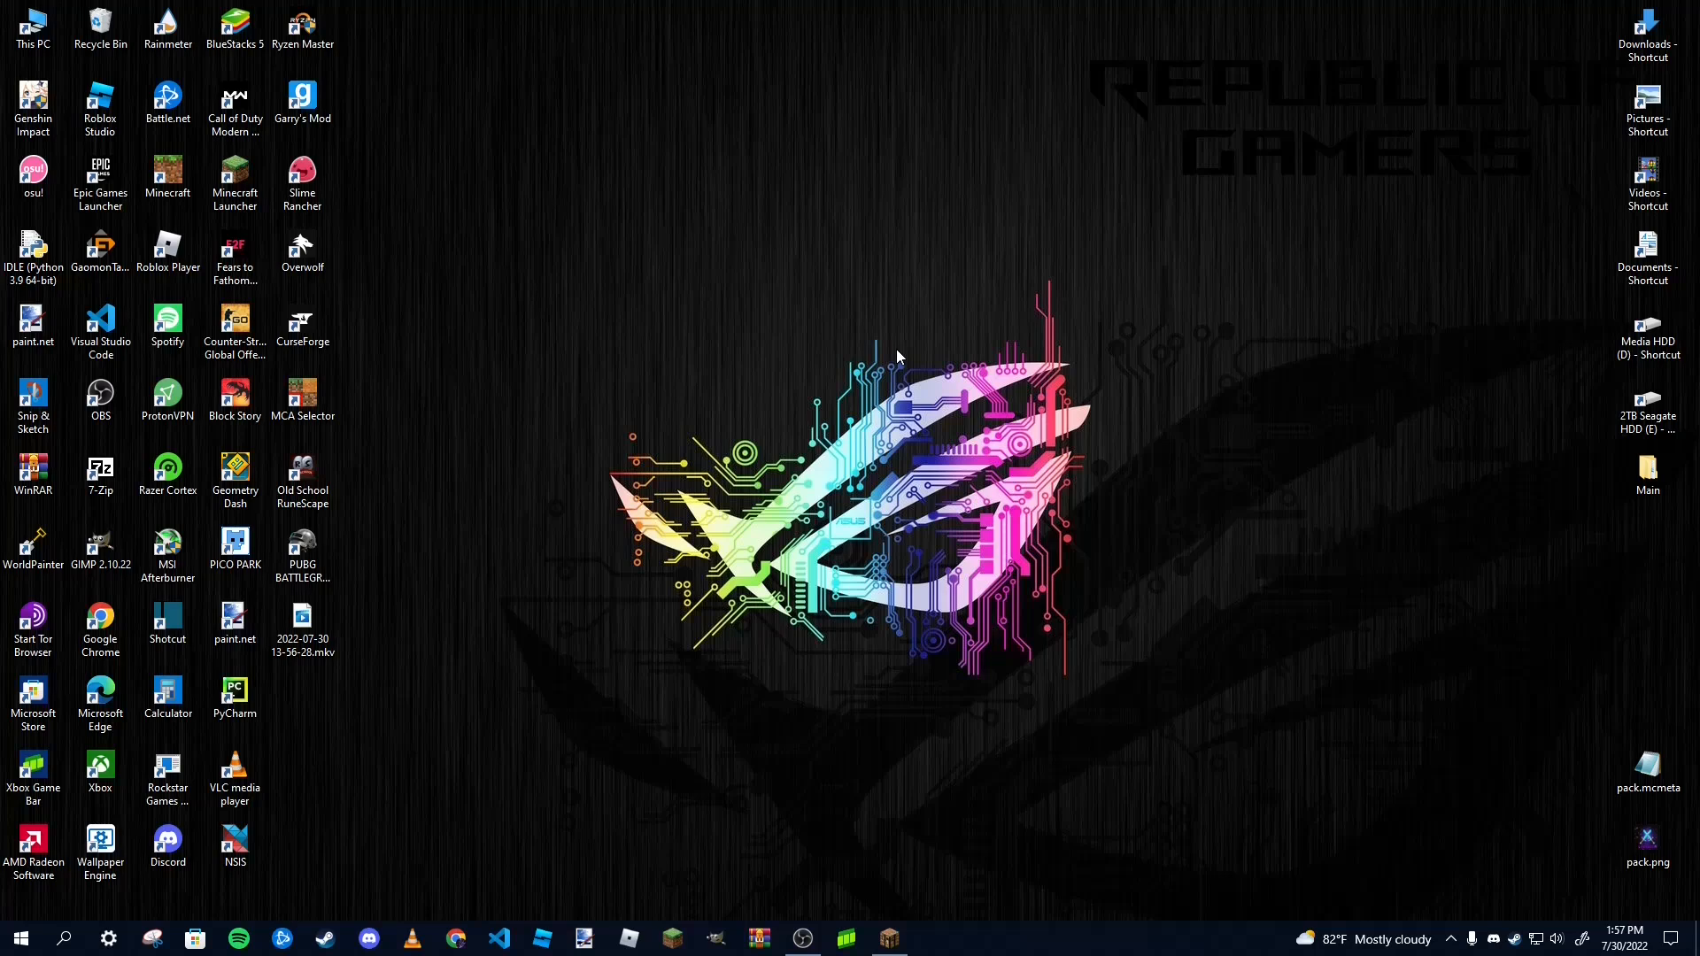
# Open the %appdata% location and go into the versions folder inside .minecraft
pyautogui.press('super+r')
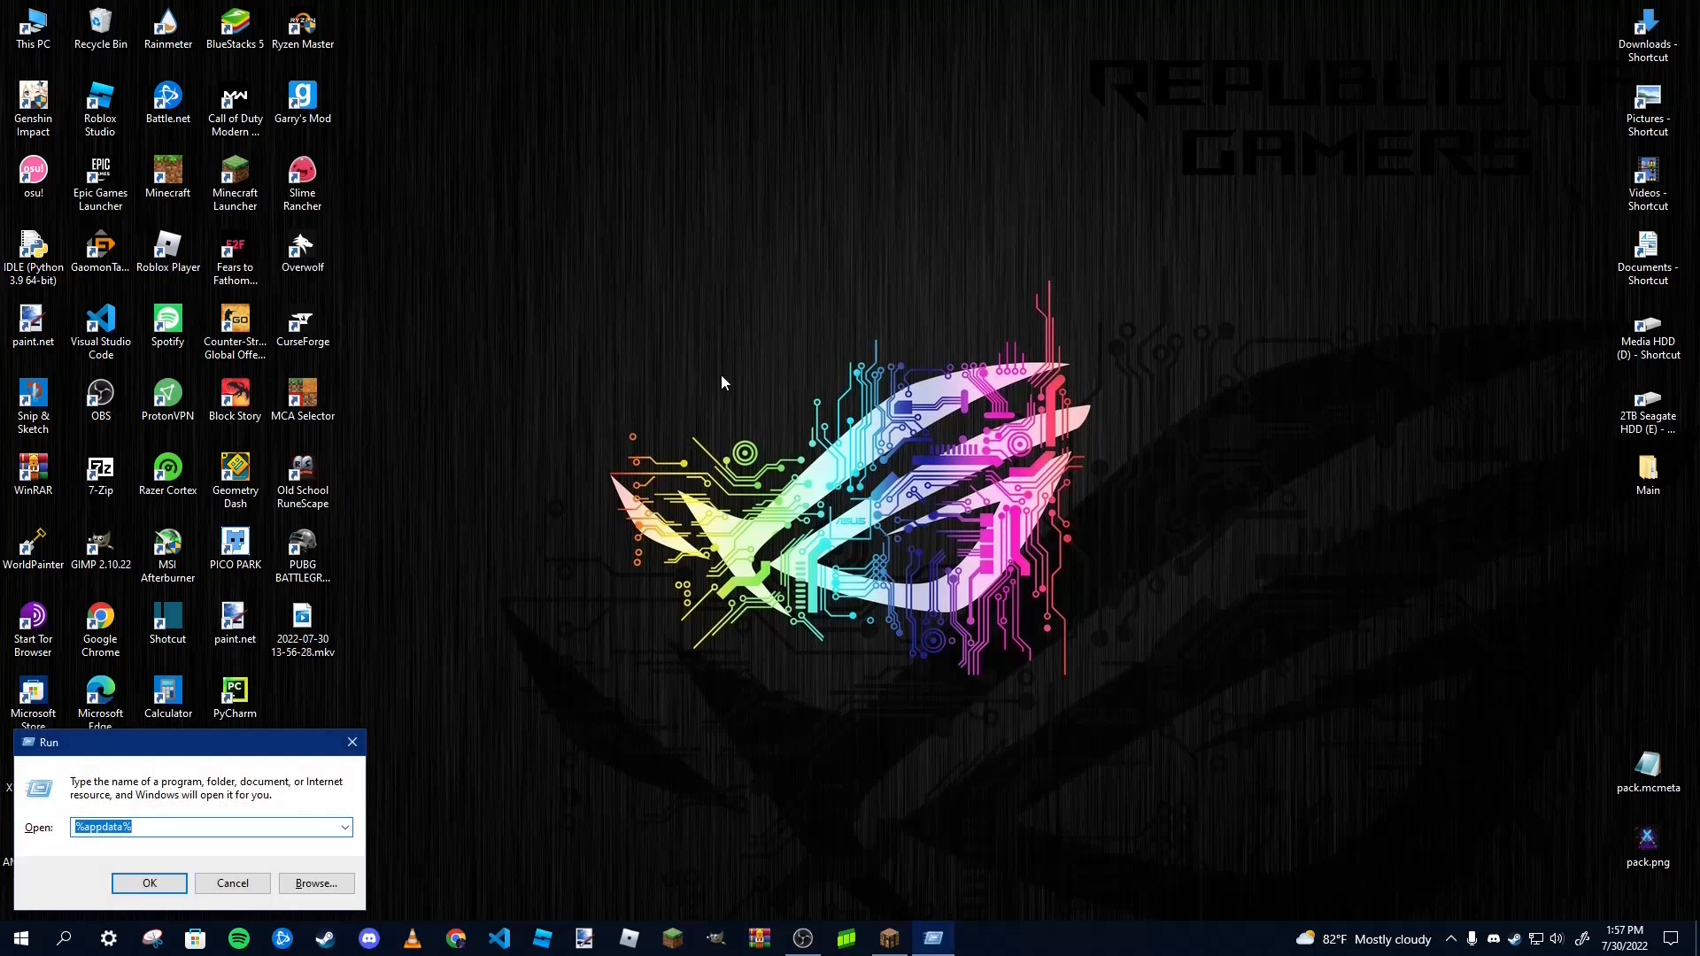
pyautogui.click(156, 826)
pyautogui.click(151, 883)
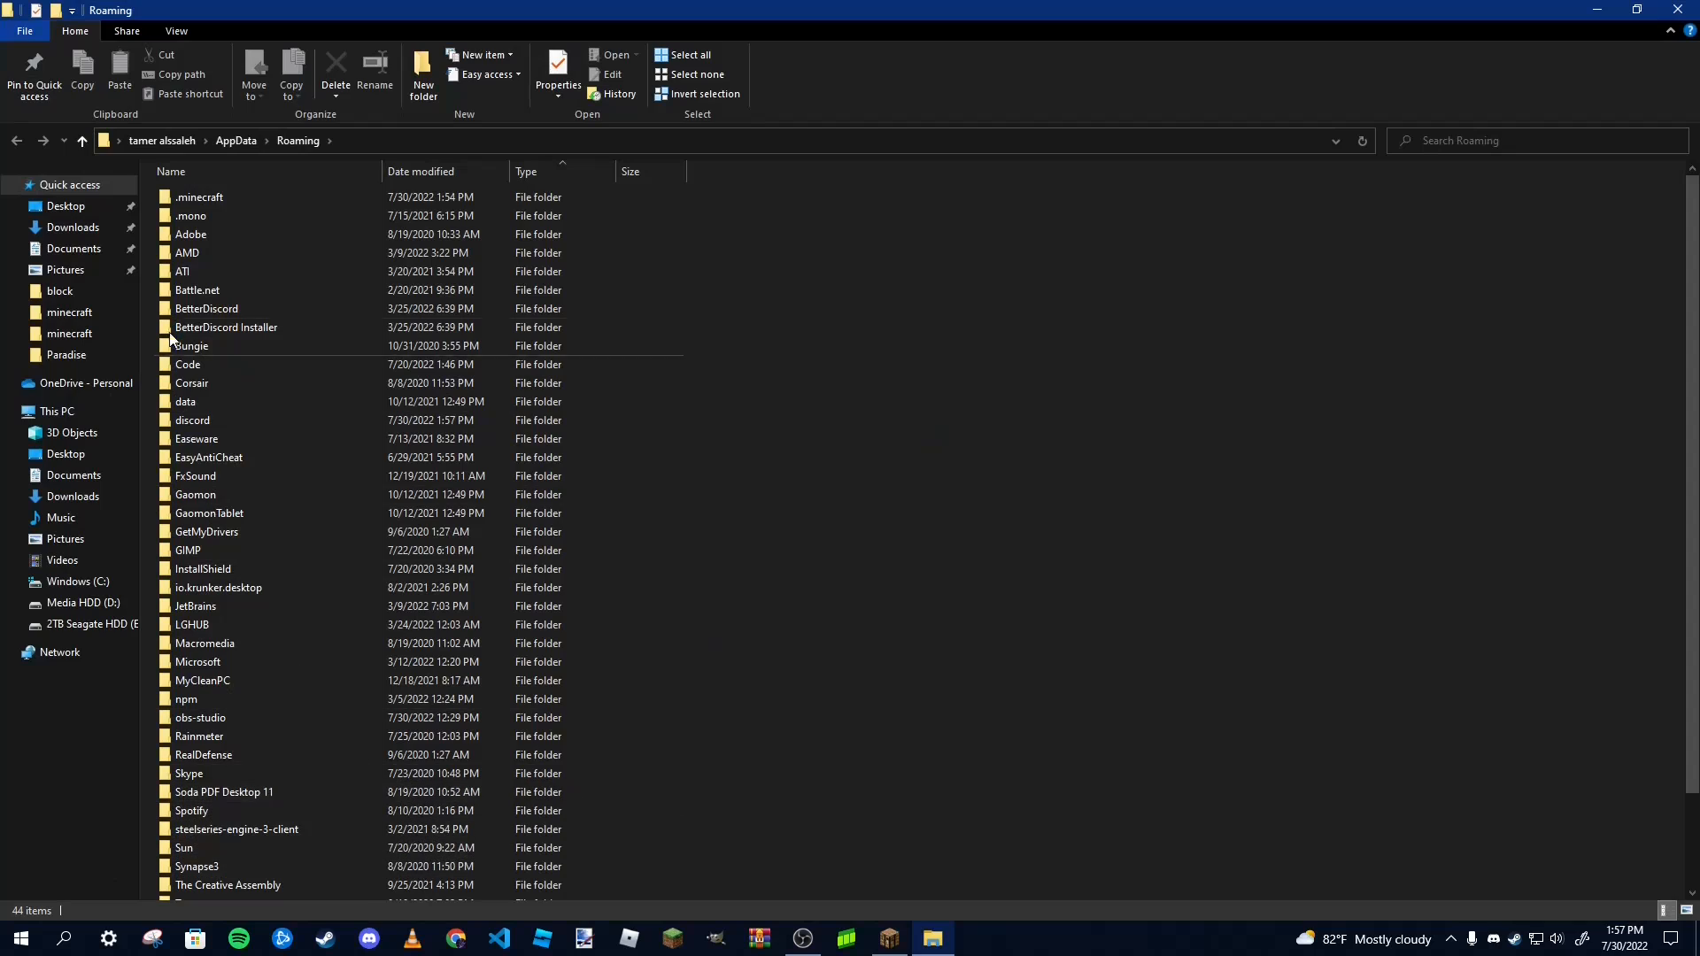
pyautogui.doubleClick(205, 196)
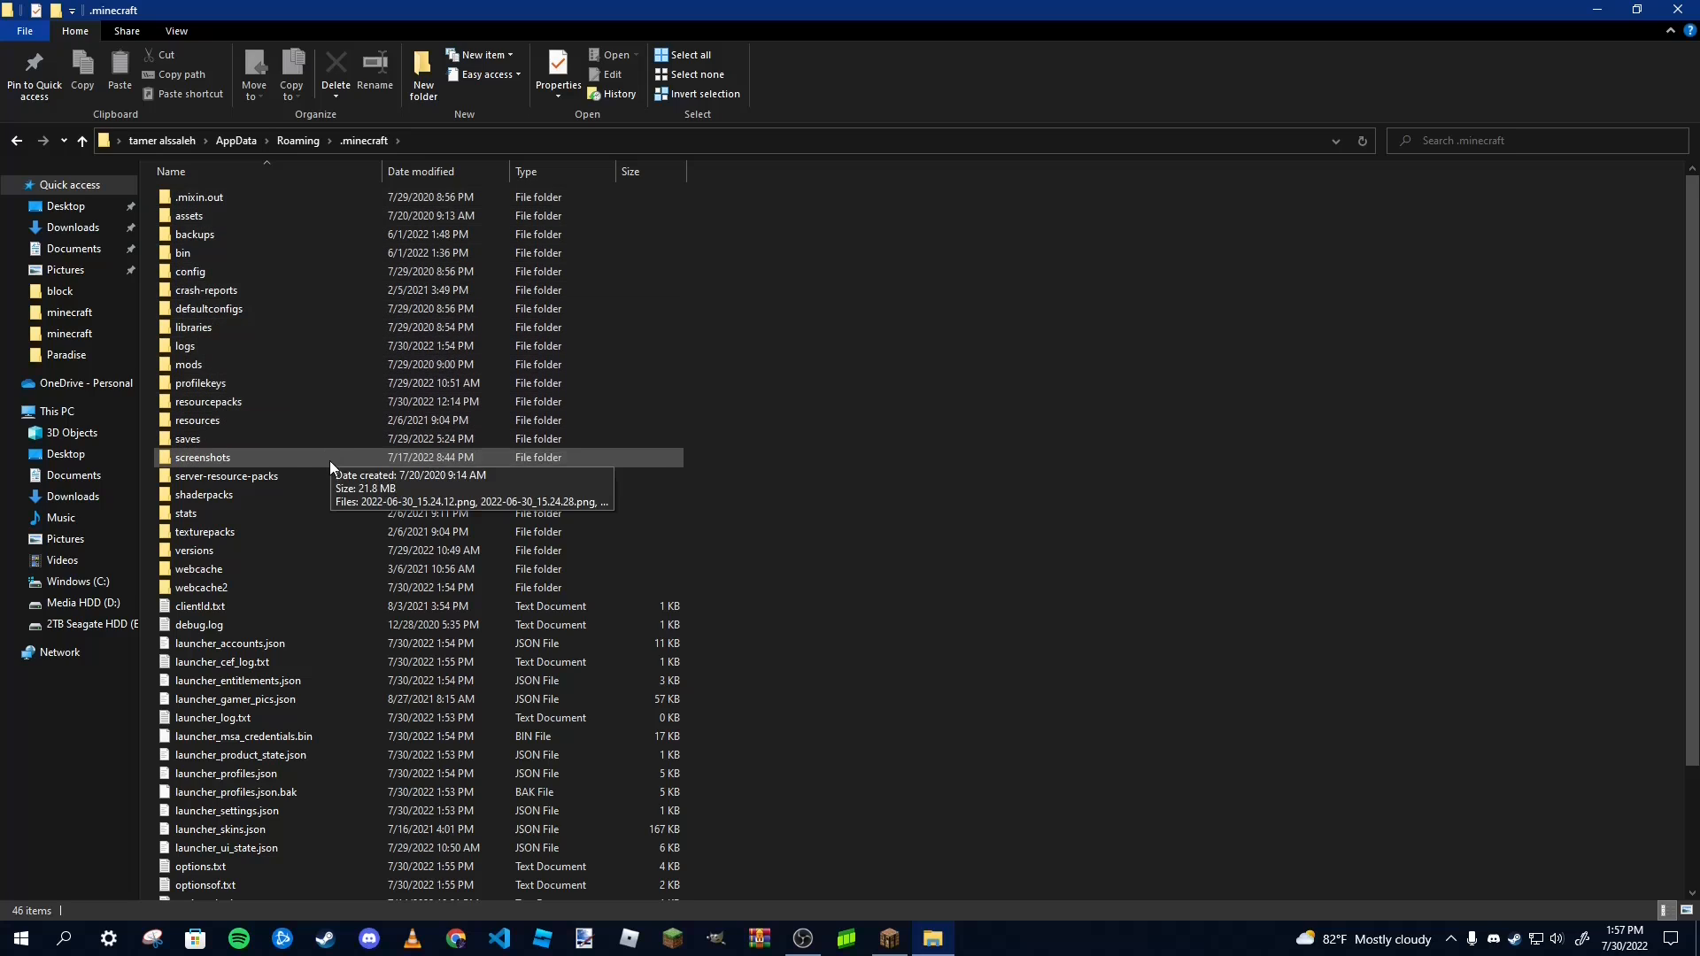
pyautogui.click(225, 551)
pyautogui.doubleClick(225, 551)
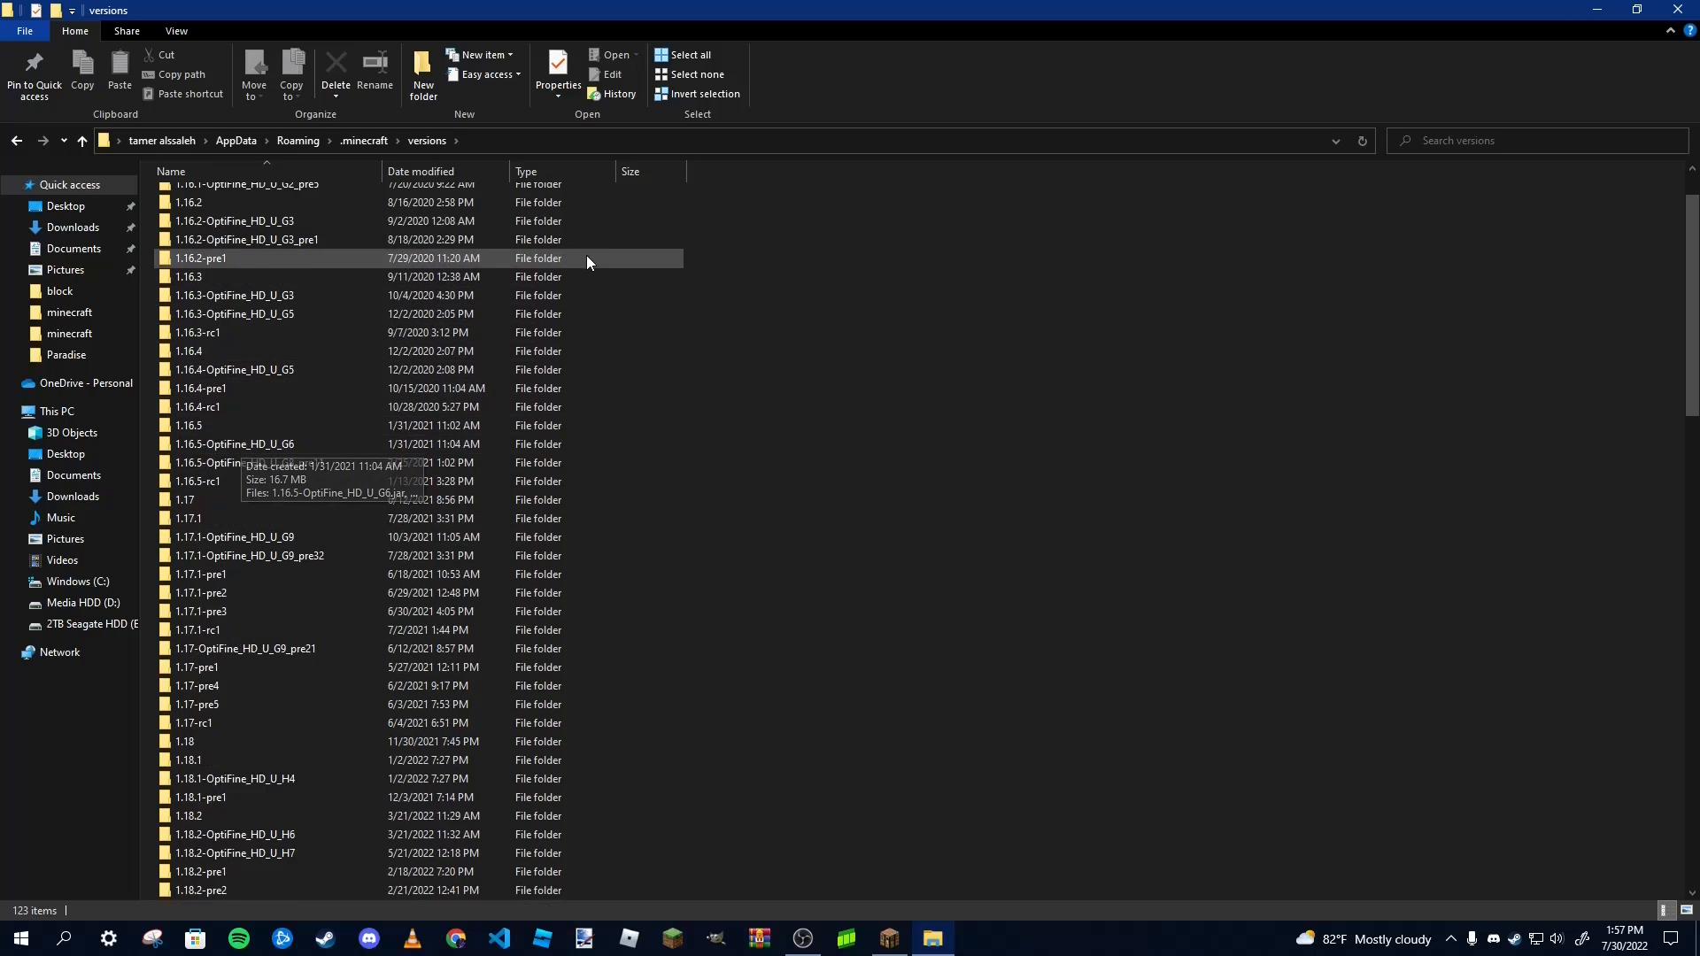
# Find the 1.19 folder among the Minecraft versions and copy it
pyautogui.scroll(-3, 522, 212)
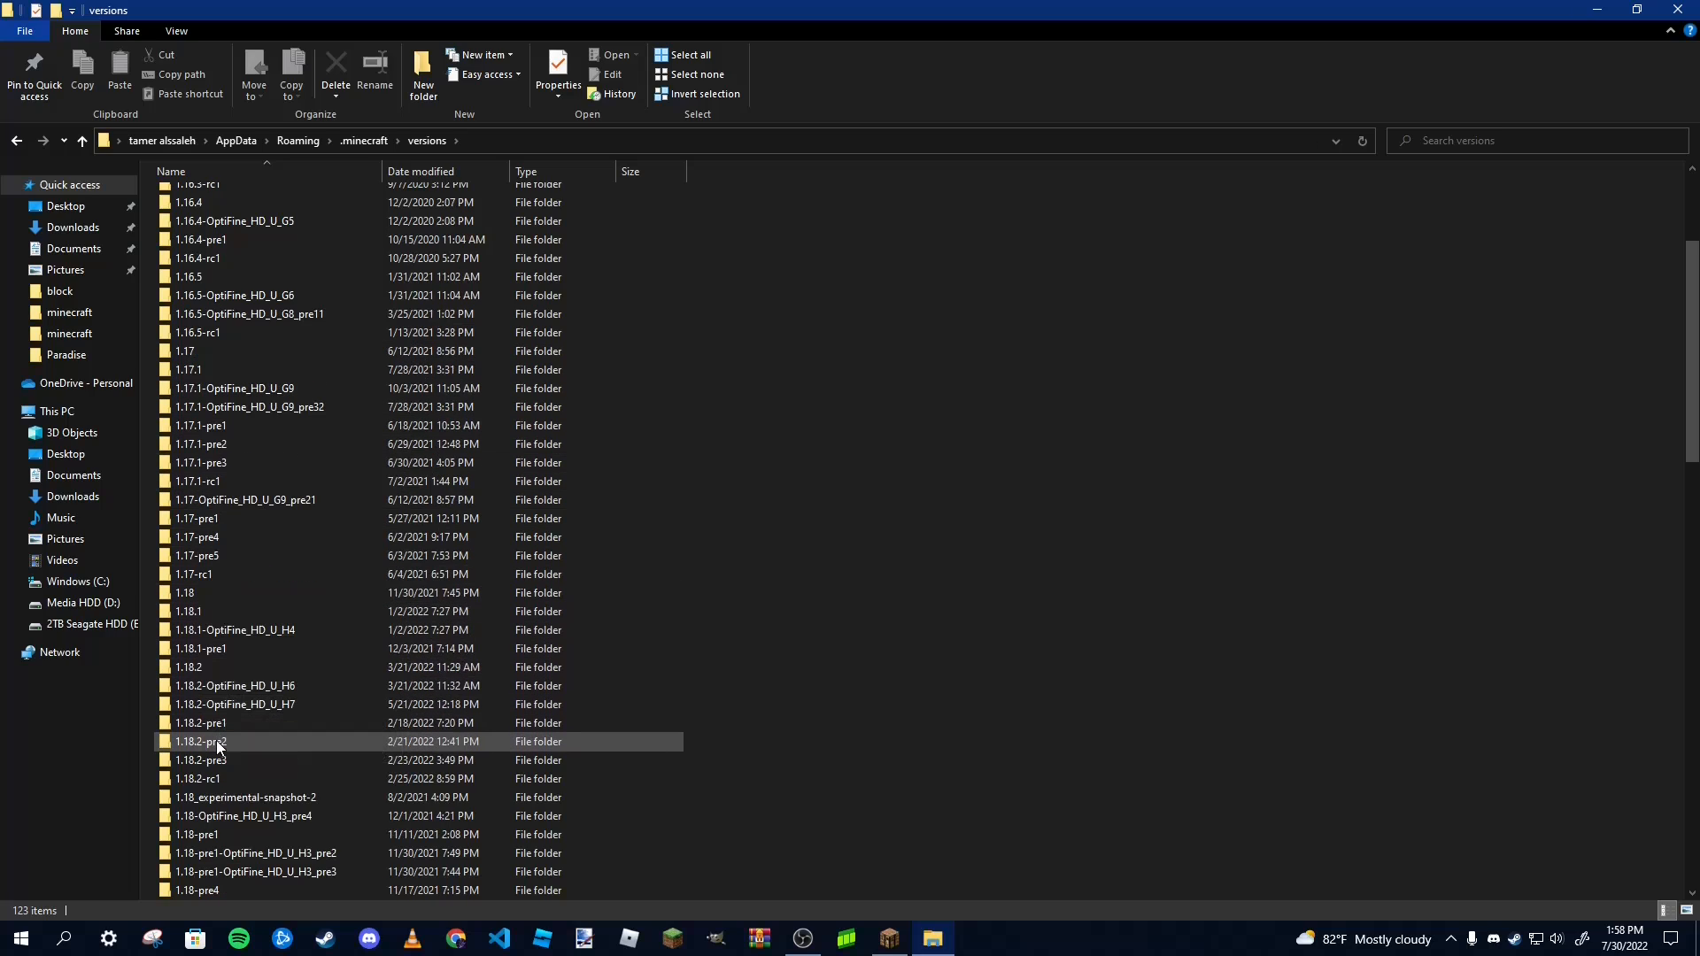
pyautogui.scroll(-7, 216, 740)
pyautogui.scroll(-1, 223, 784)
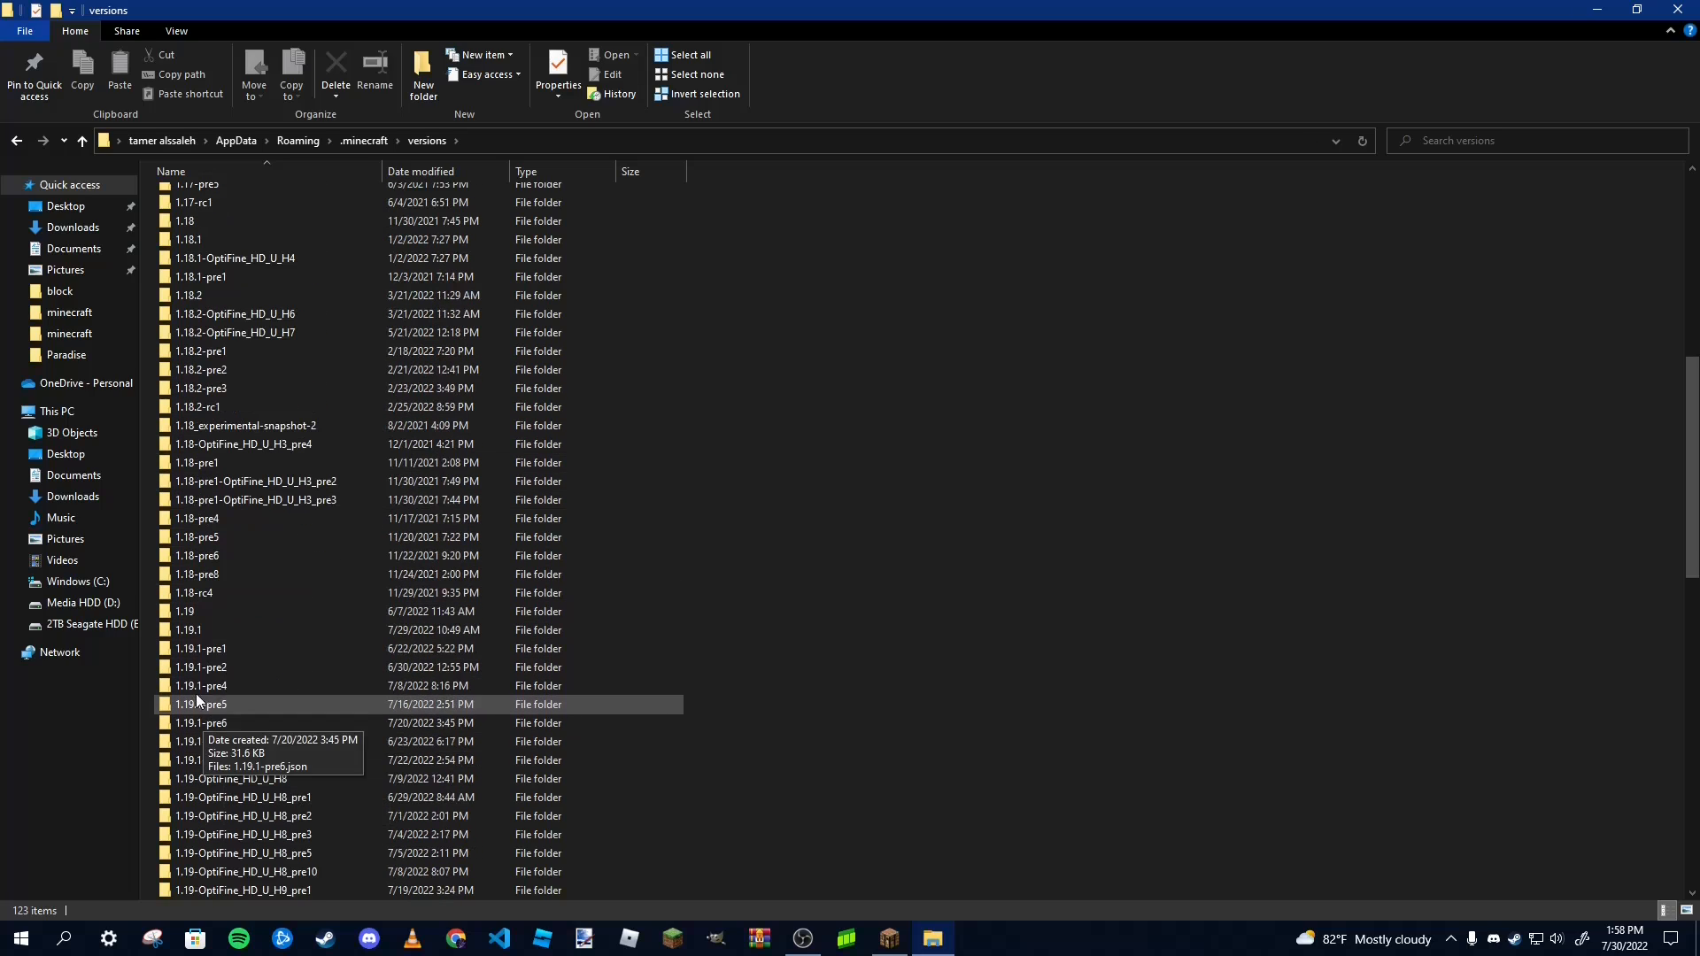
pyautogui.click(200, 611)
pyautogui.rightClick(197, 608)
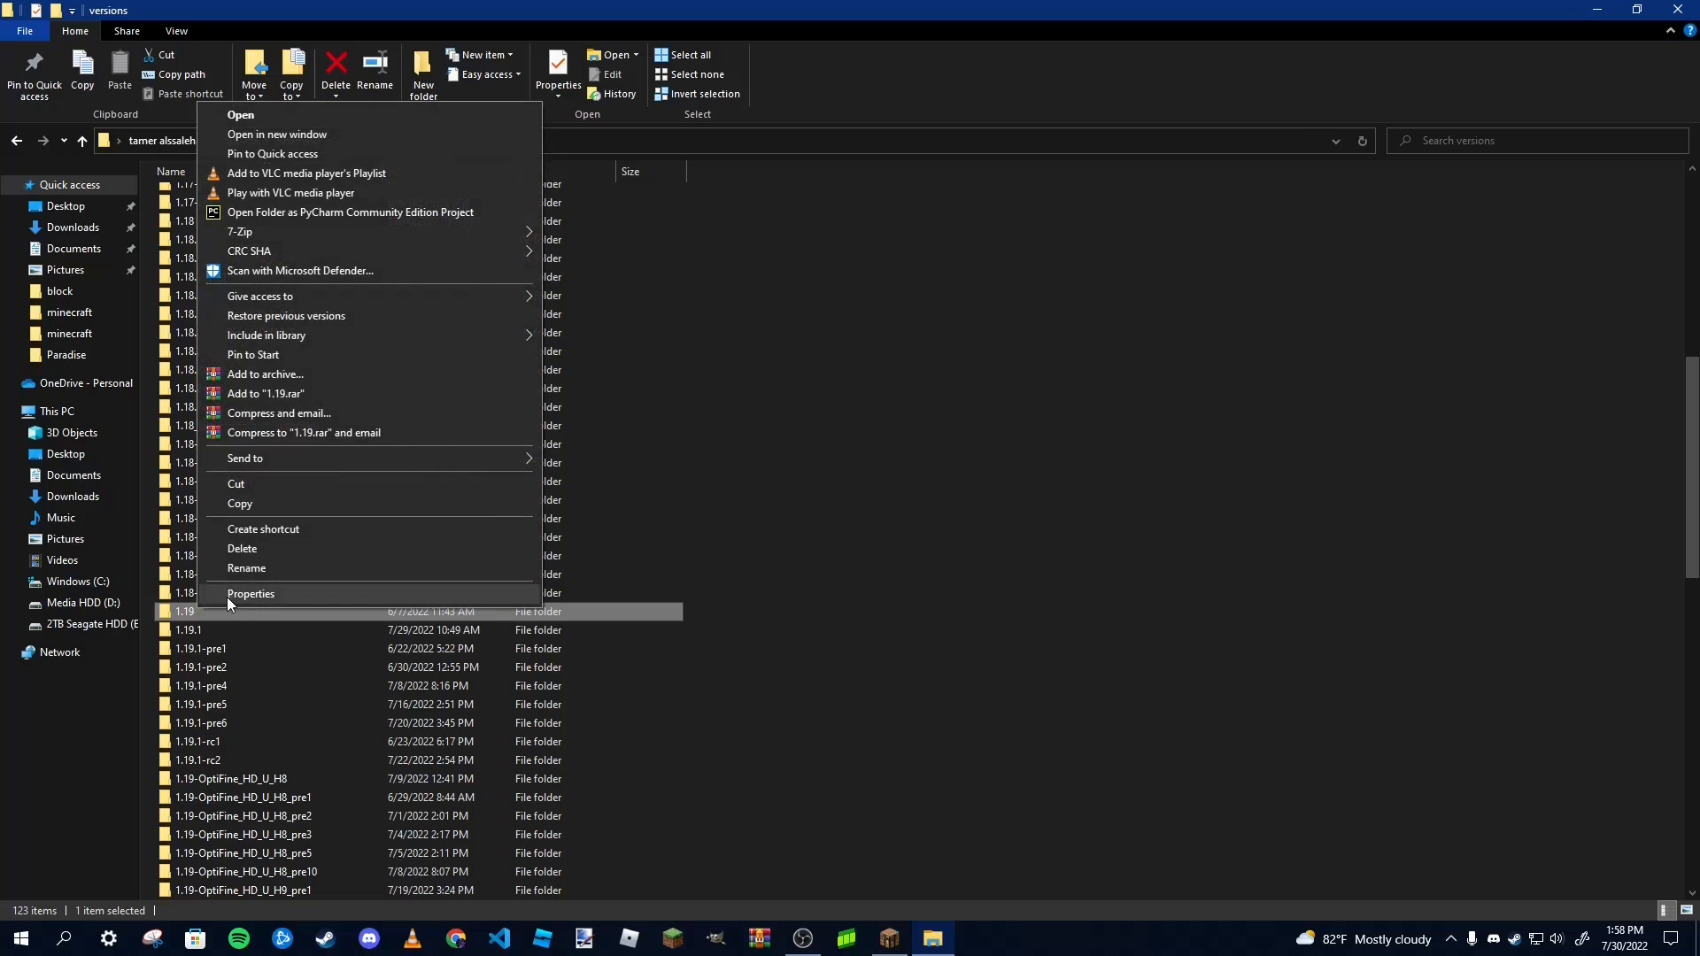
pyautogui.click(251, 503)
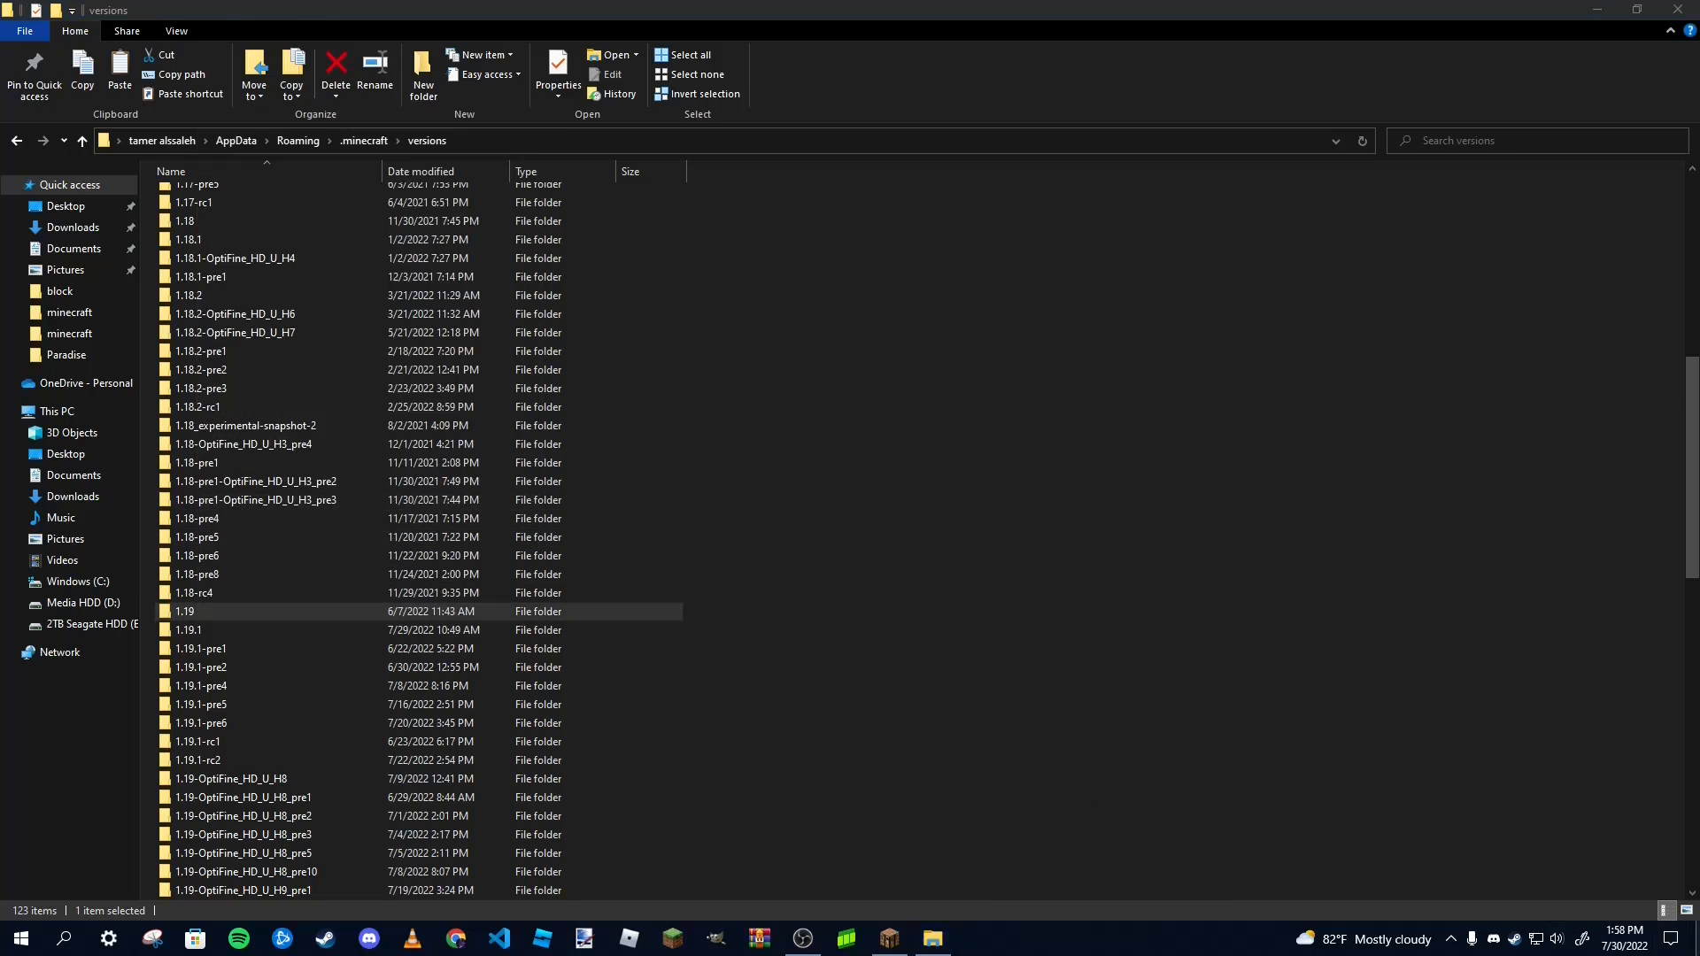
# Create a new folder named "pak" on the desktop
pyautogui.click(1696, 938)
pyautogui.rightClick(689, 213)
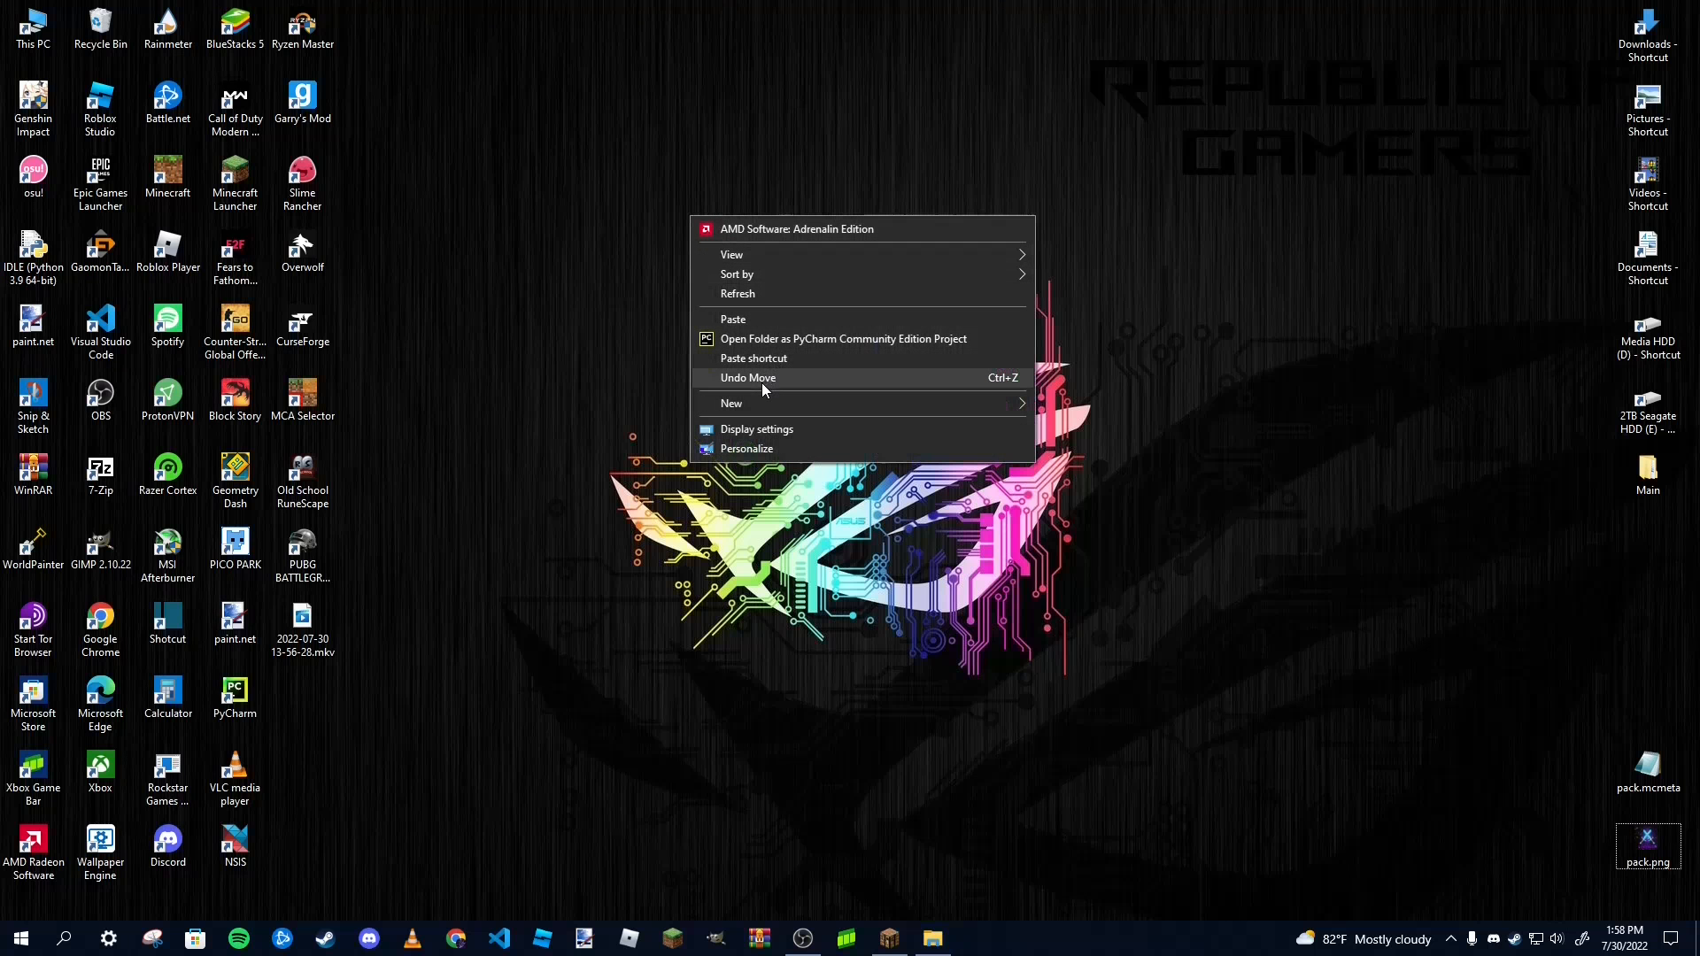
pyautogui.moveTo(961, 406)
pyautogui.click(1063, 411)
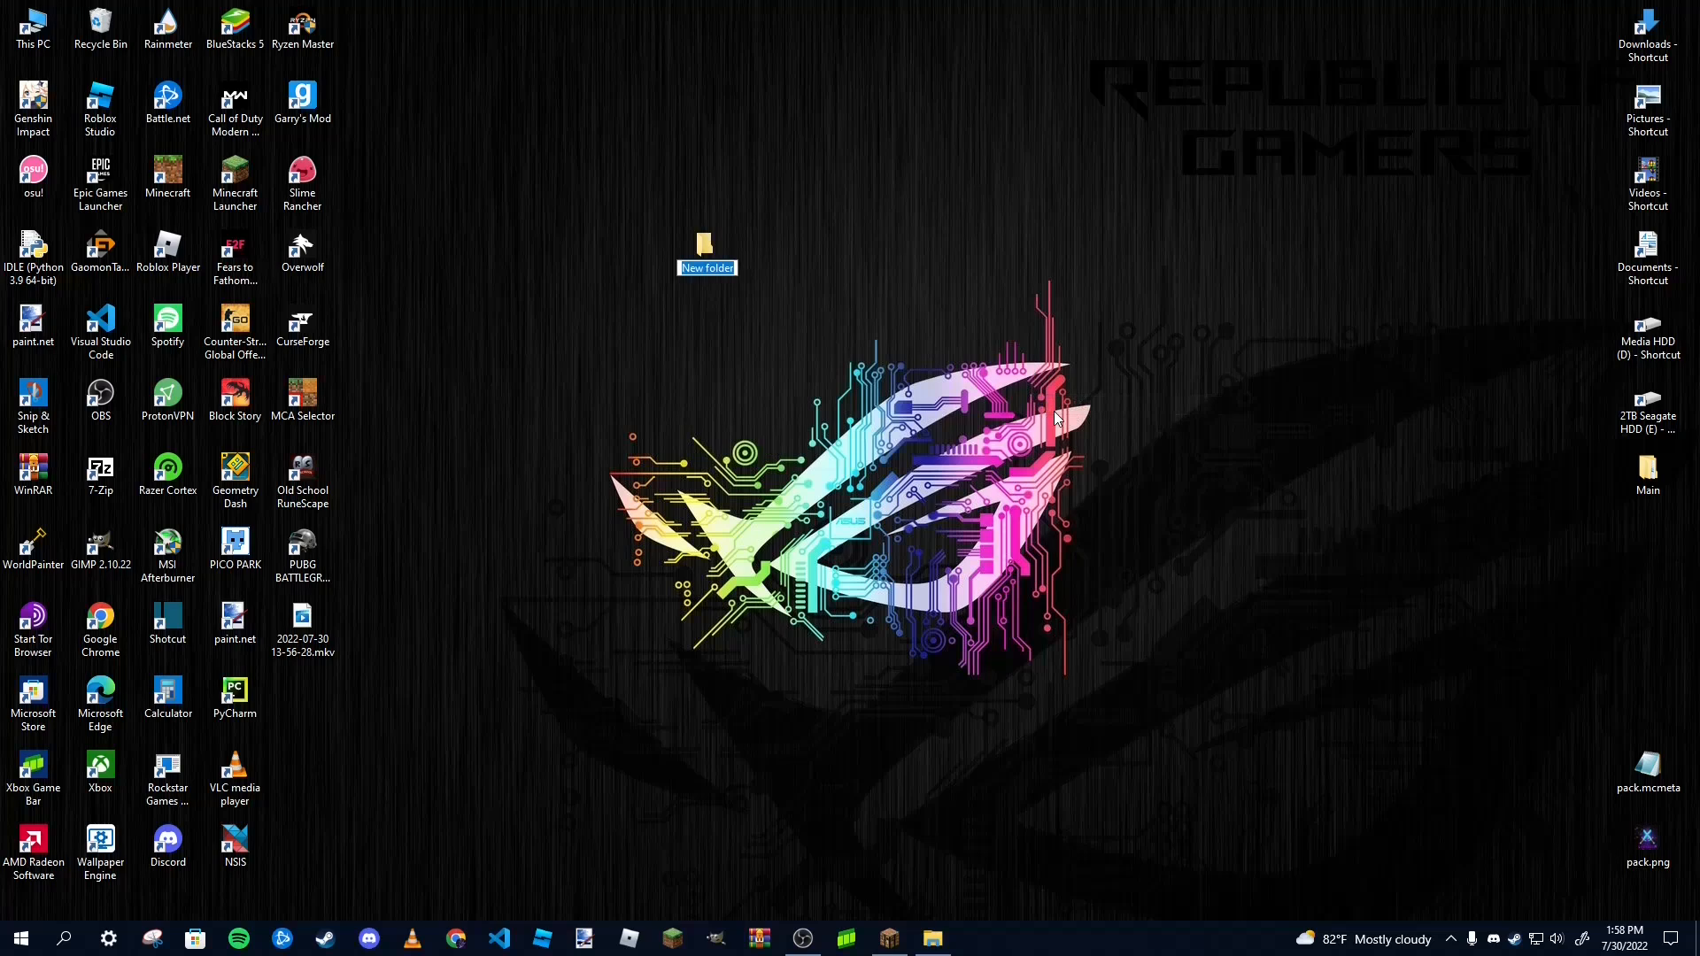
pyautogui.write('pak')
pyautogui.press('Return')
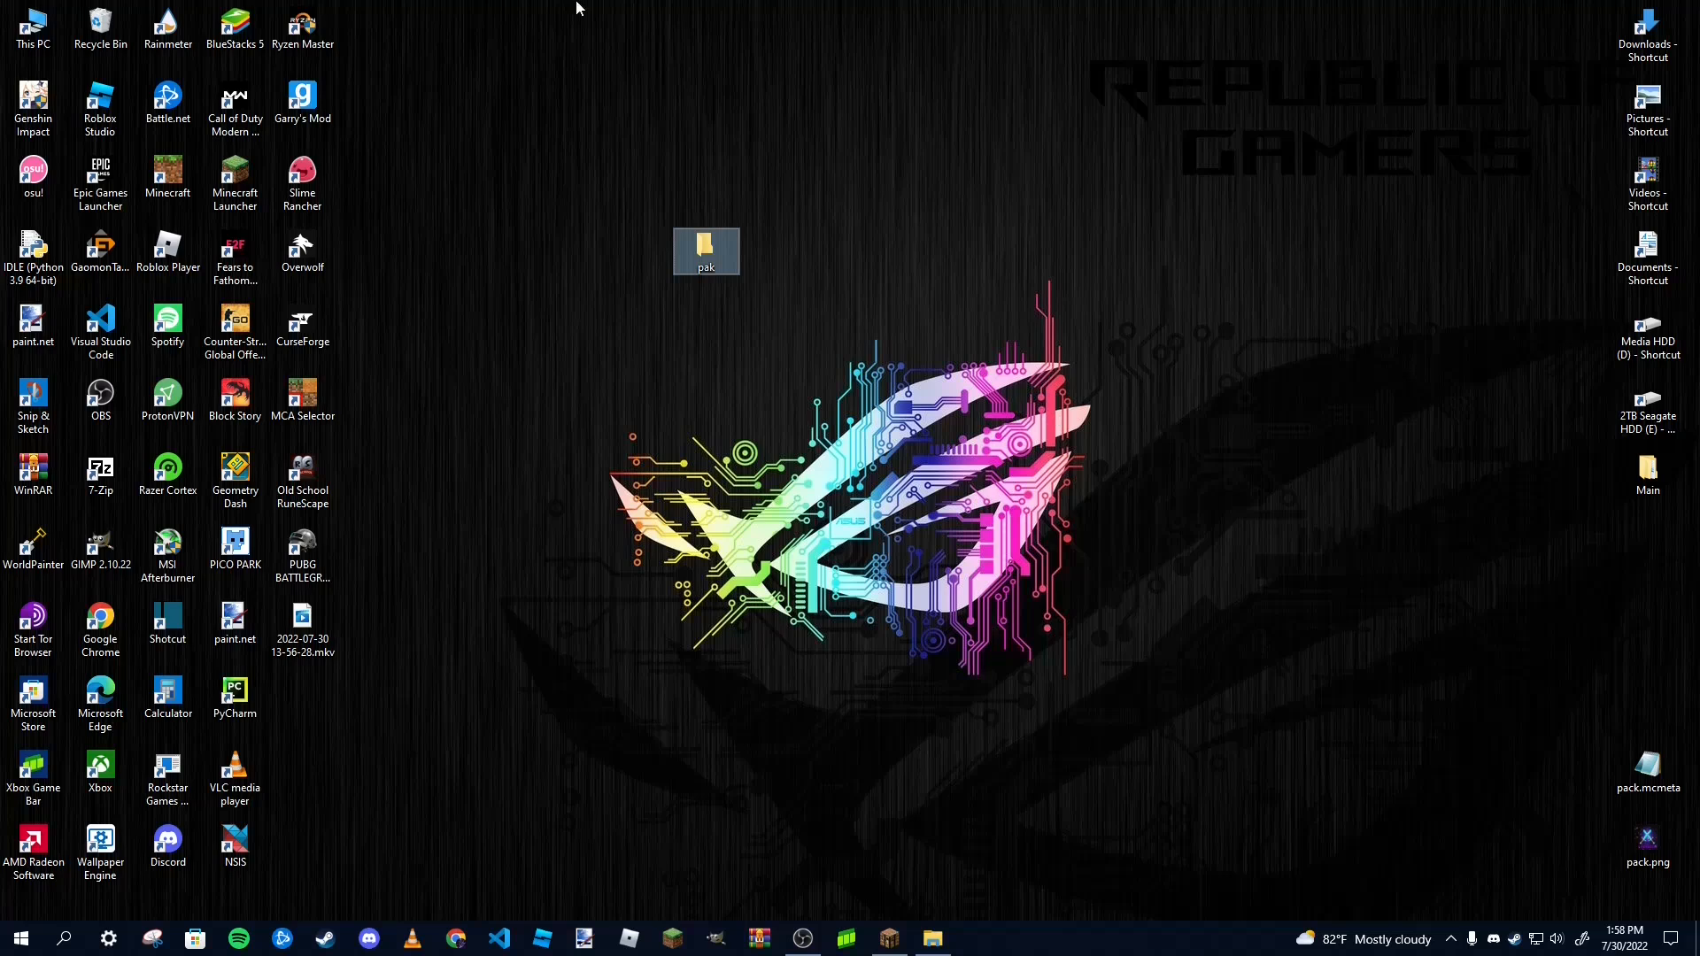
# Rename the new desktop folder to "pack"
pyautogui.rightClick(687, 228)
pyautogui.click(773, 694)
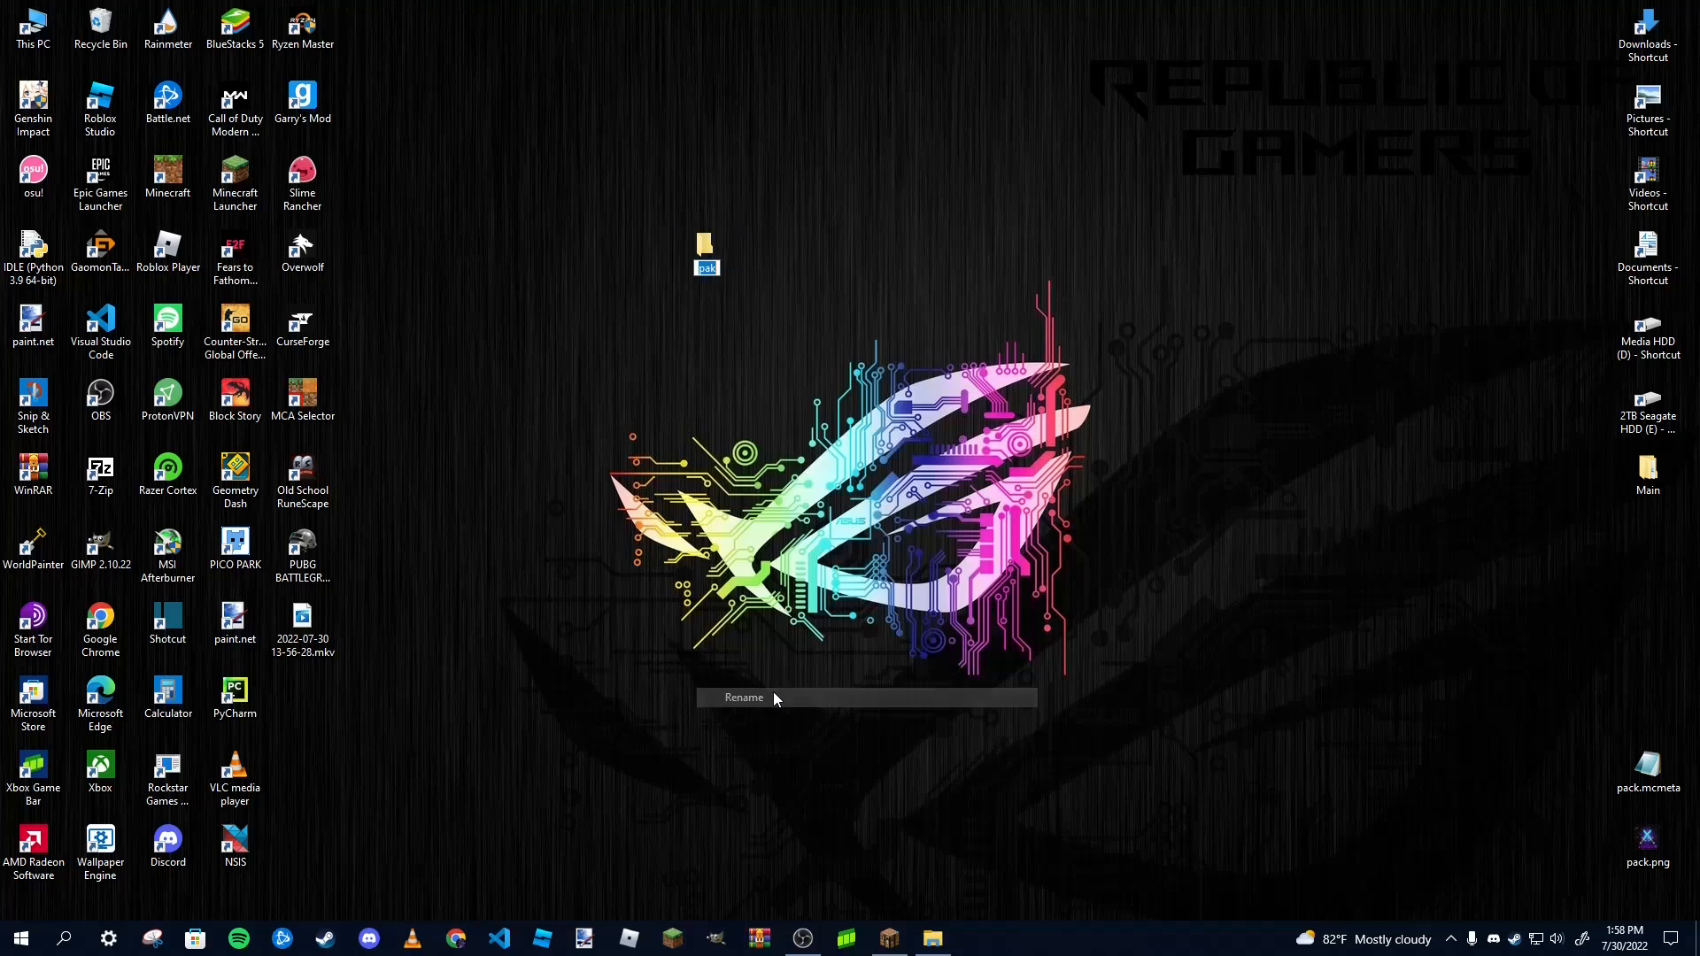
pyautogui.write('pack')
pyautogui.press('Return')
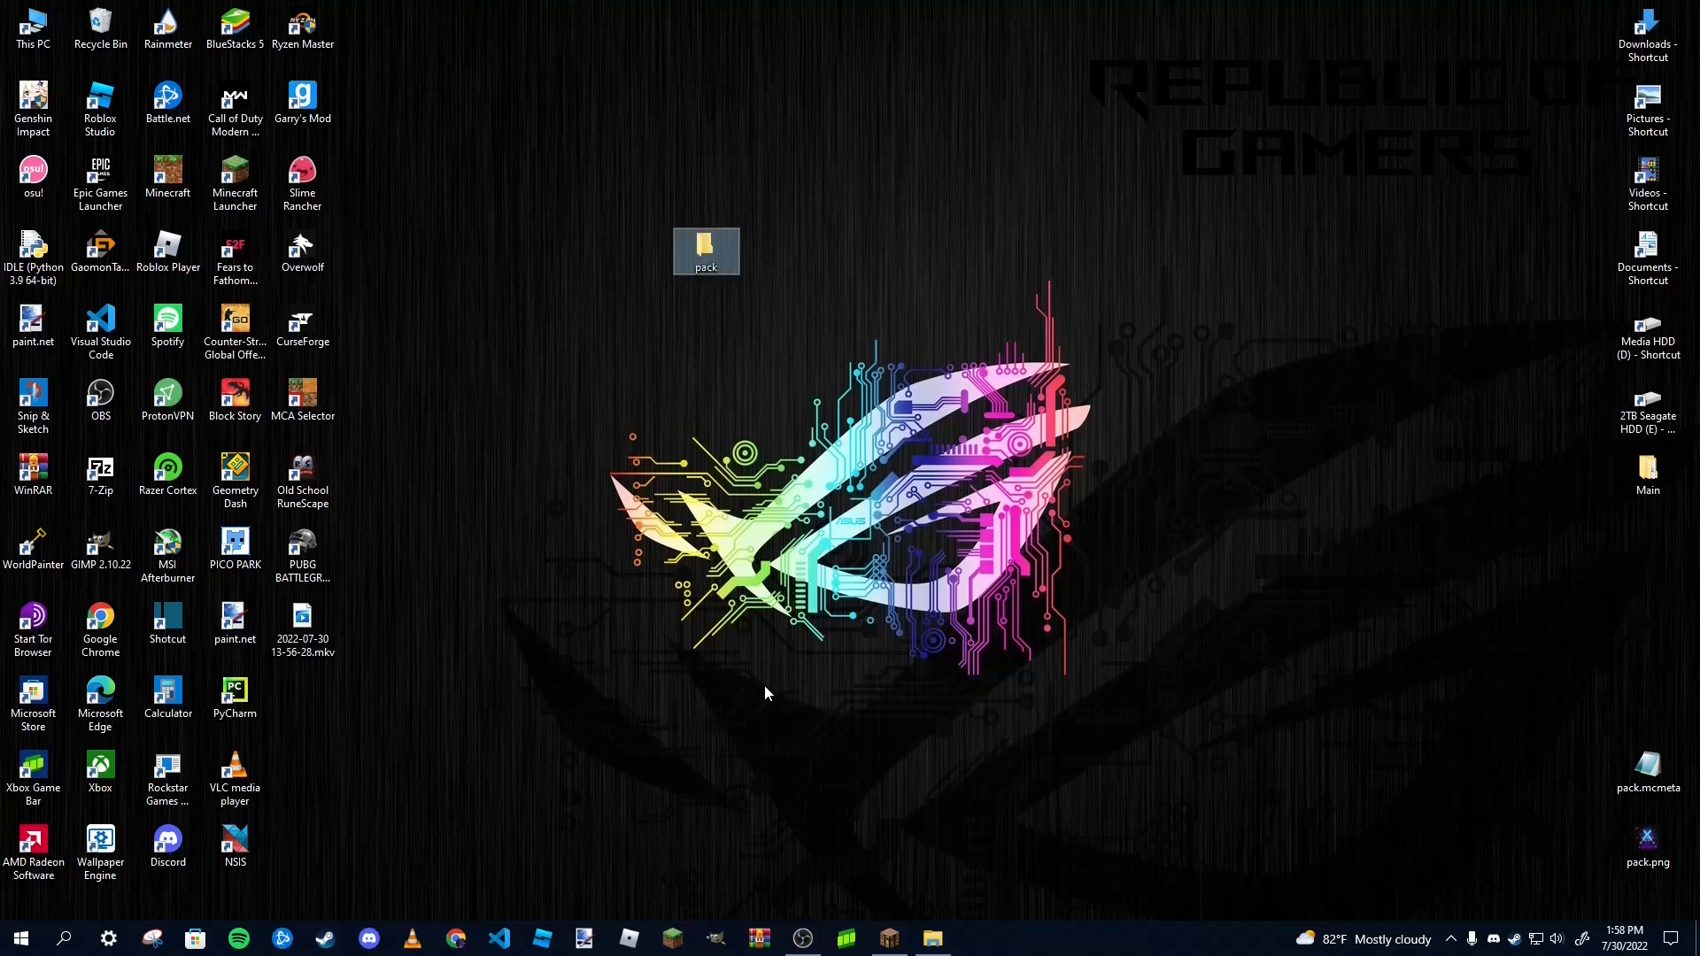
# Paste the copied 1.19 version folder into the desktop's pack folder
pyautogui.doubleClick(705, 256)
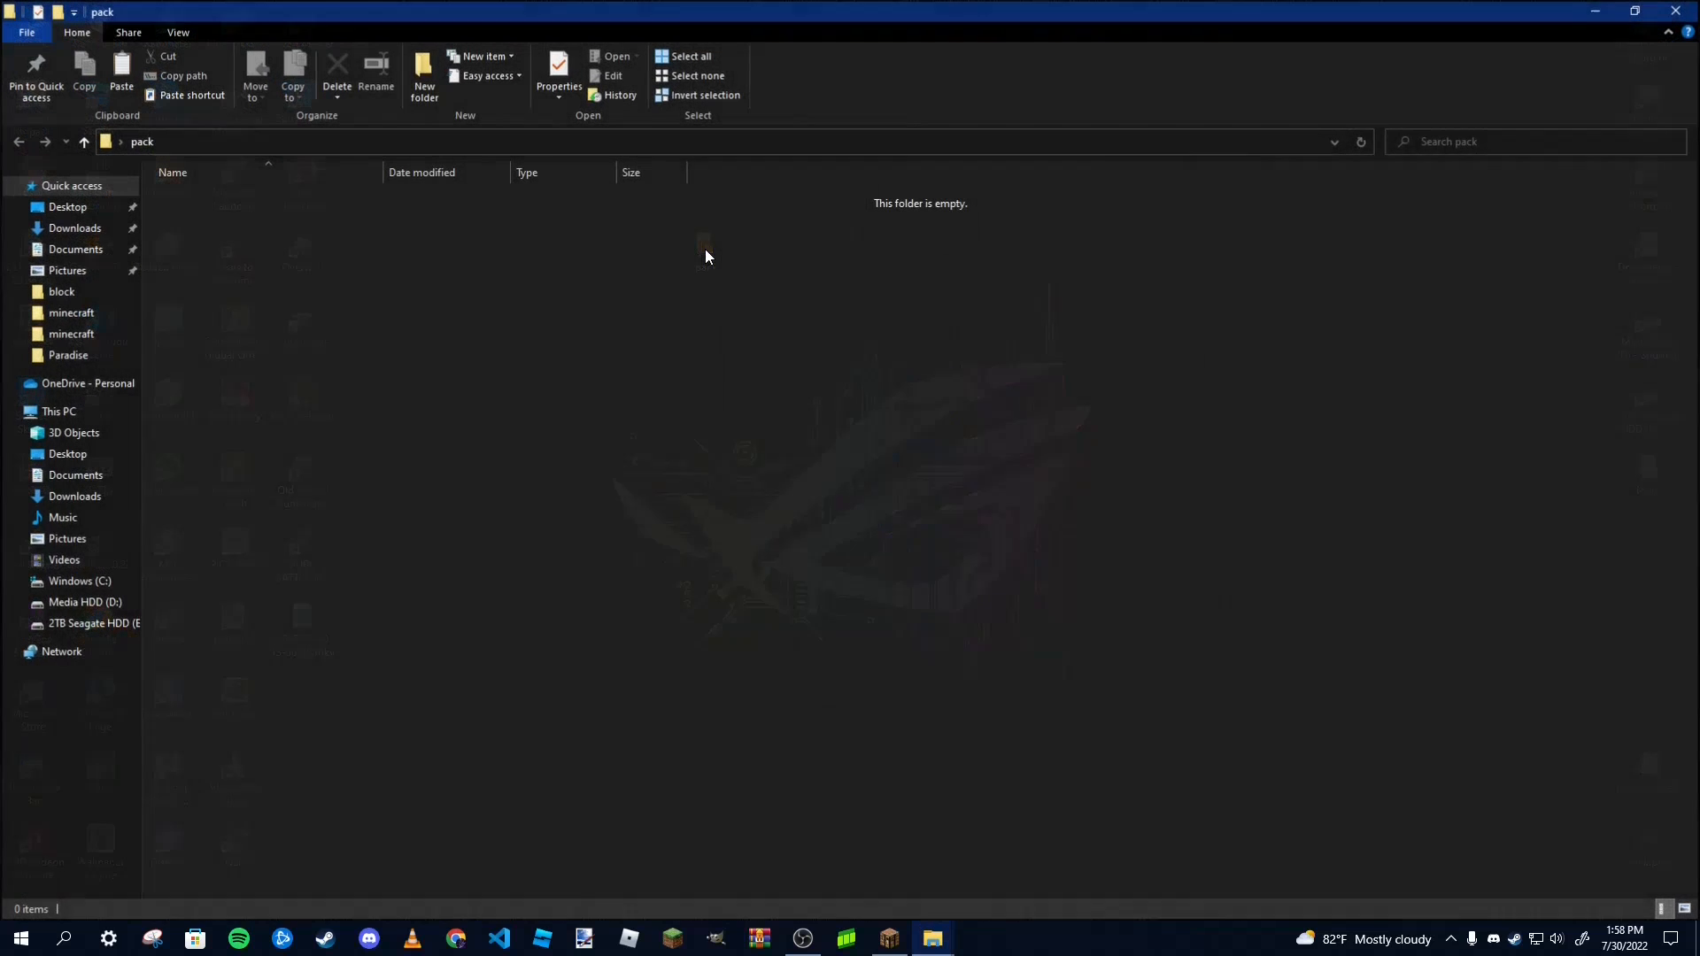
pyautogui.rightClick(669, 276)
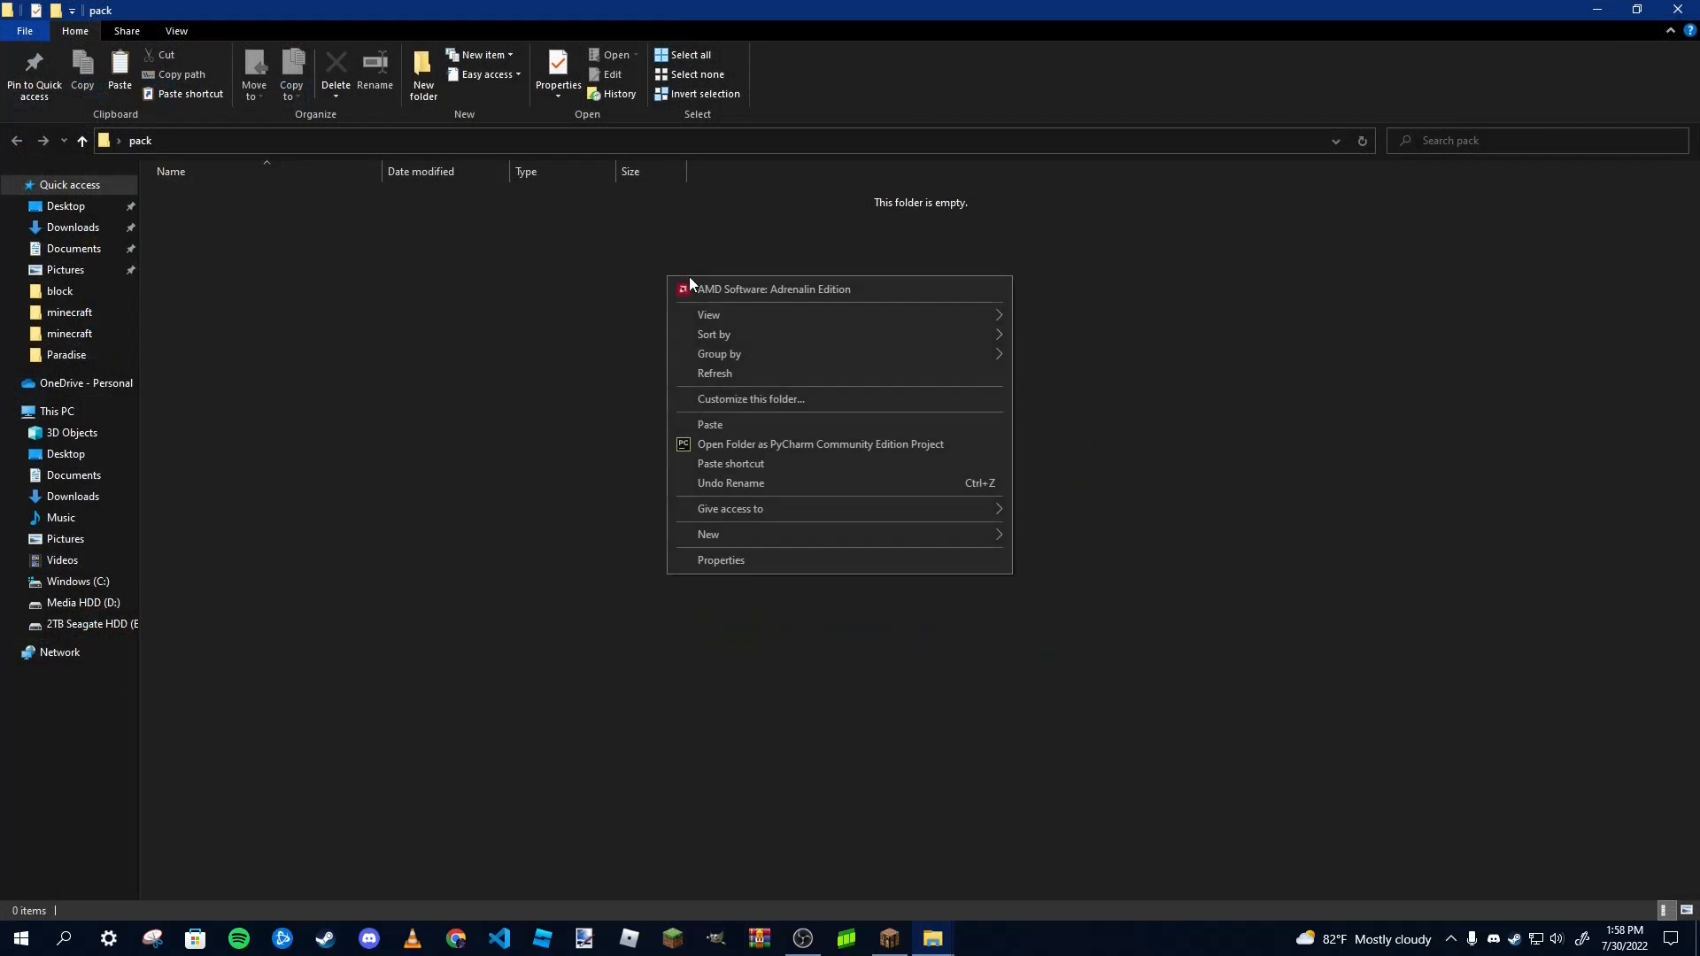
pyautogui.click(709, 425)
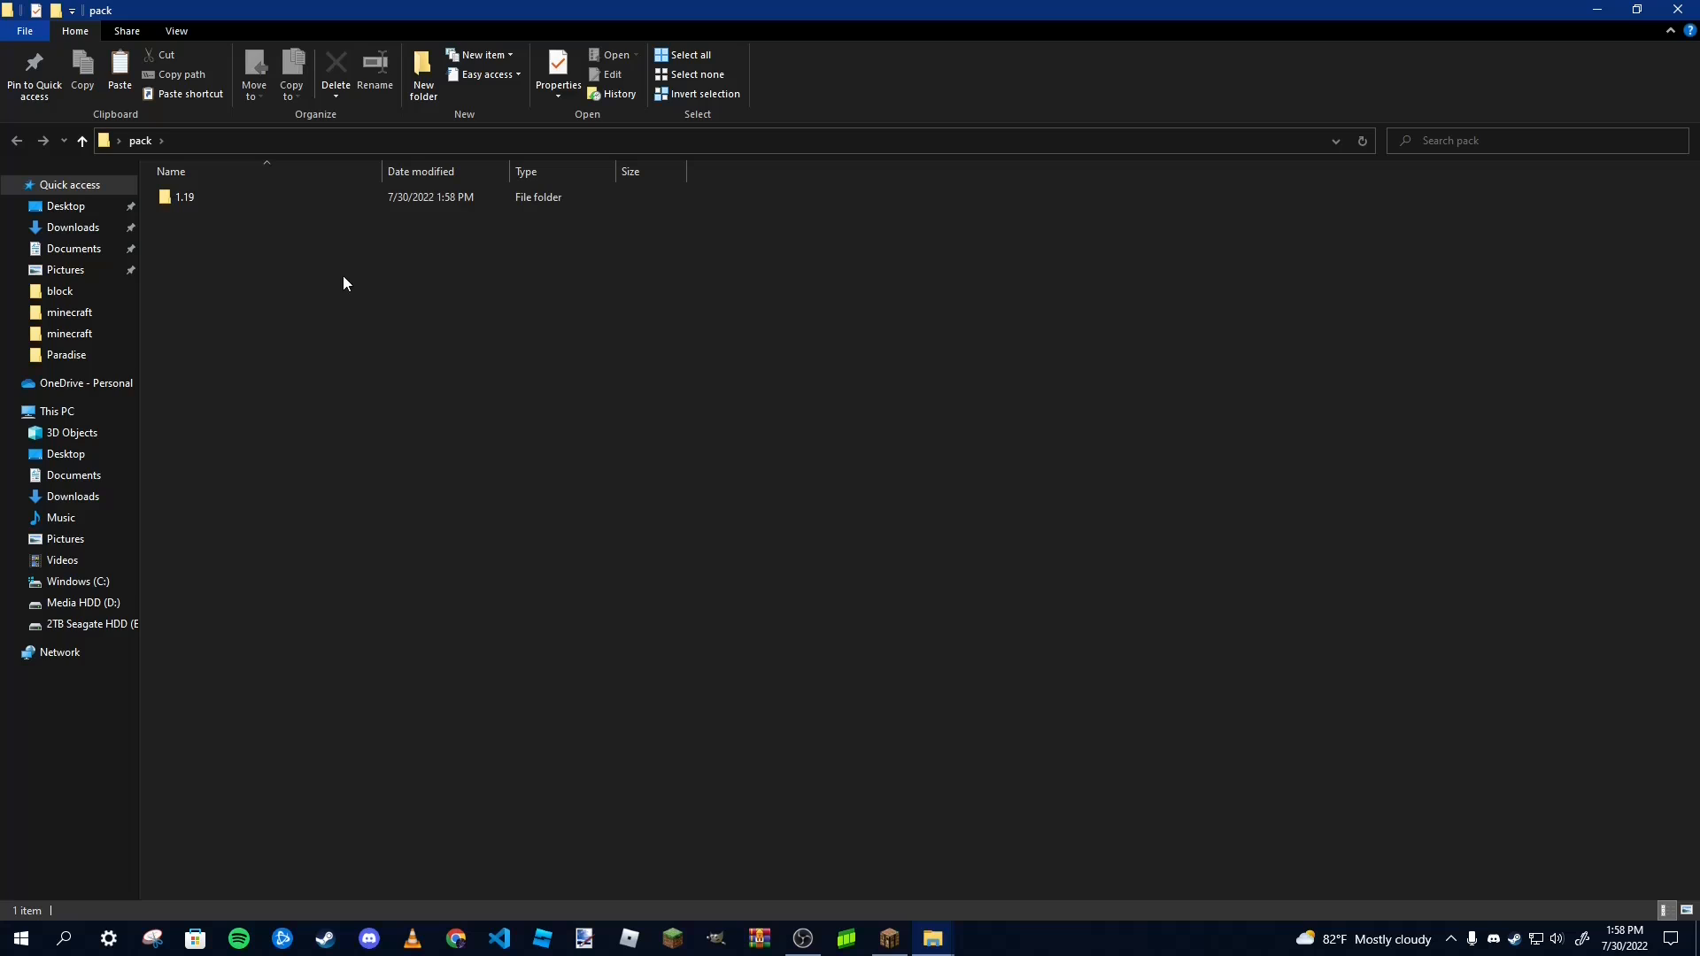
# Delete the 1.19.json file from the 1.19 folder inside pack
pyautogui.doubleClick(314, 196)
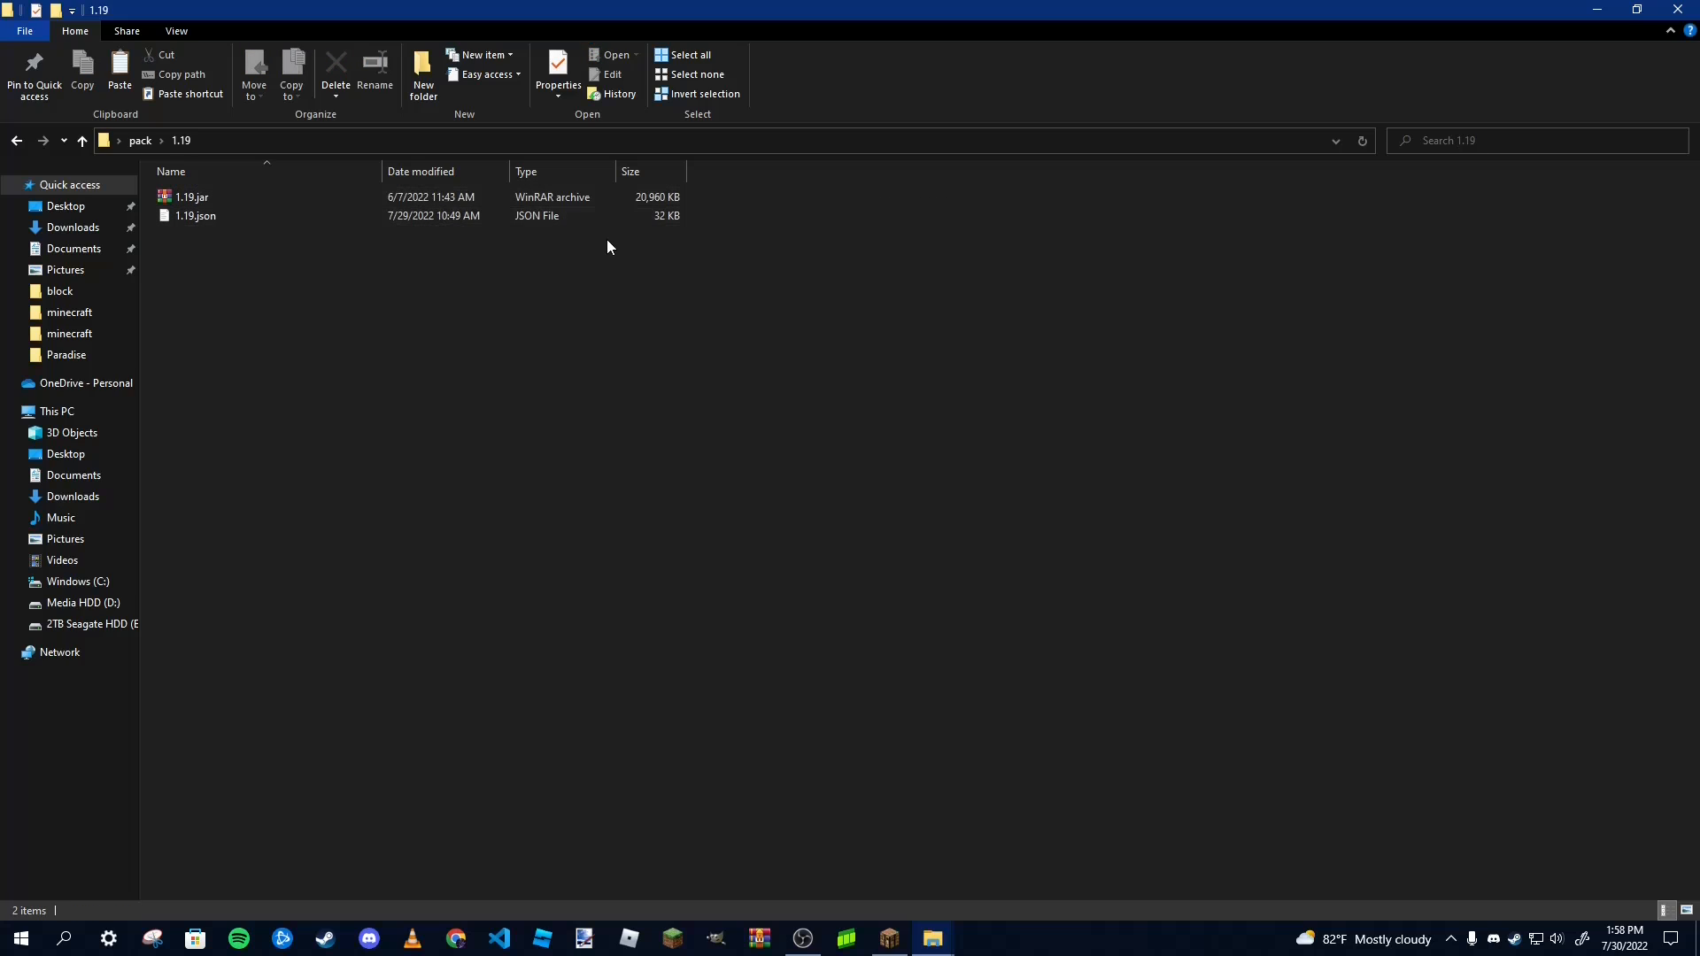
pyautogui.click(191, 215)
pyautogui.press('Delete')
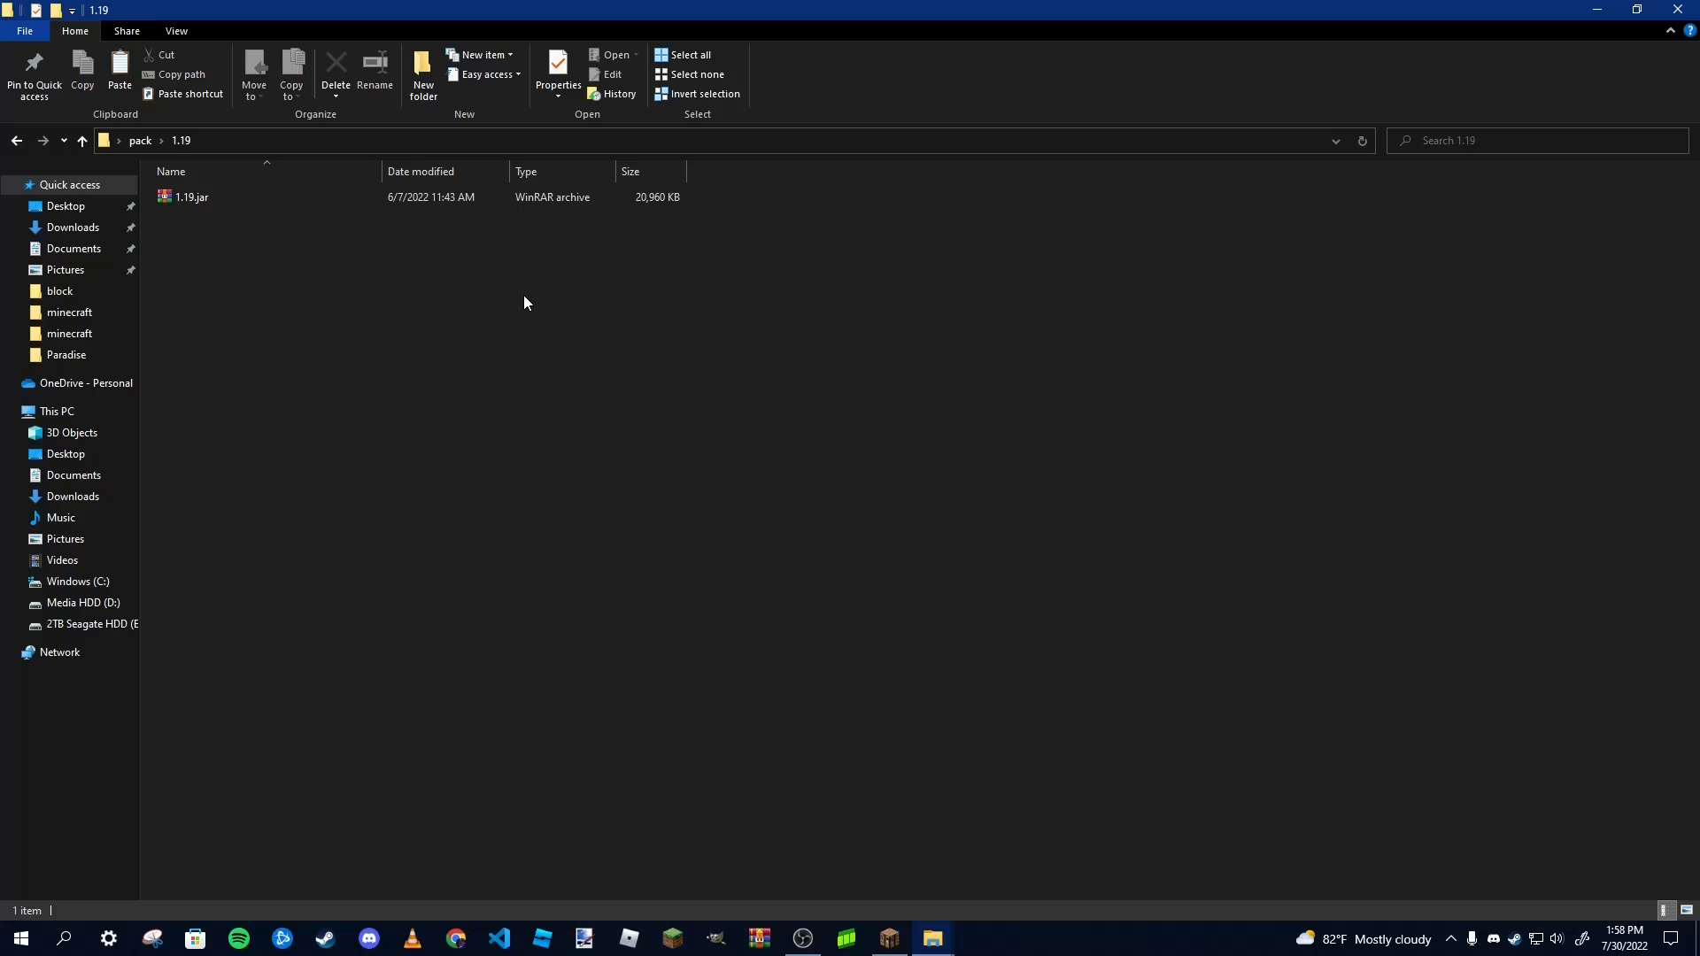
# Extract 1.19.jar with 7-Zip directly into the current 1.19 folder
pyautogui.click(215, 199)
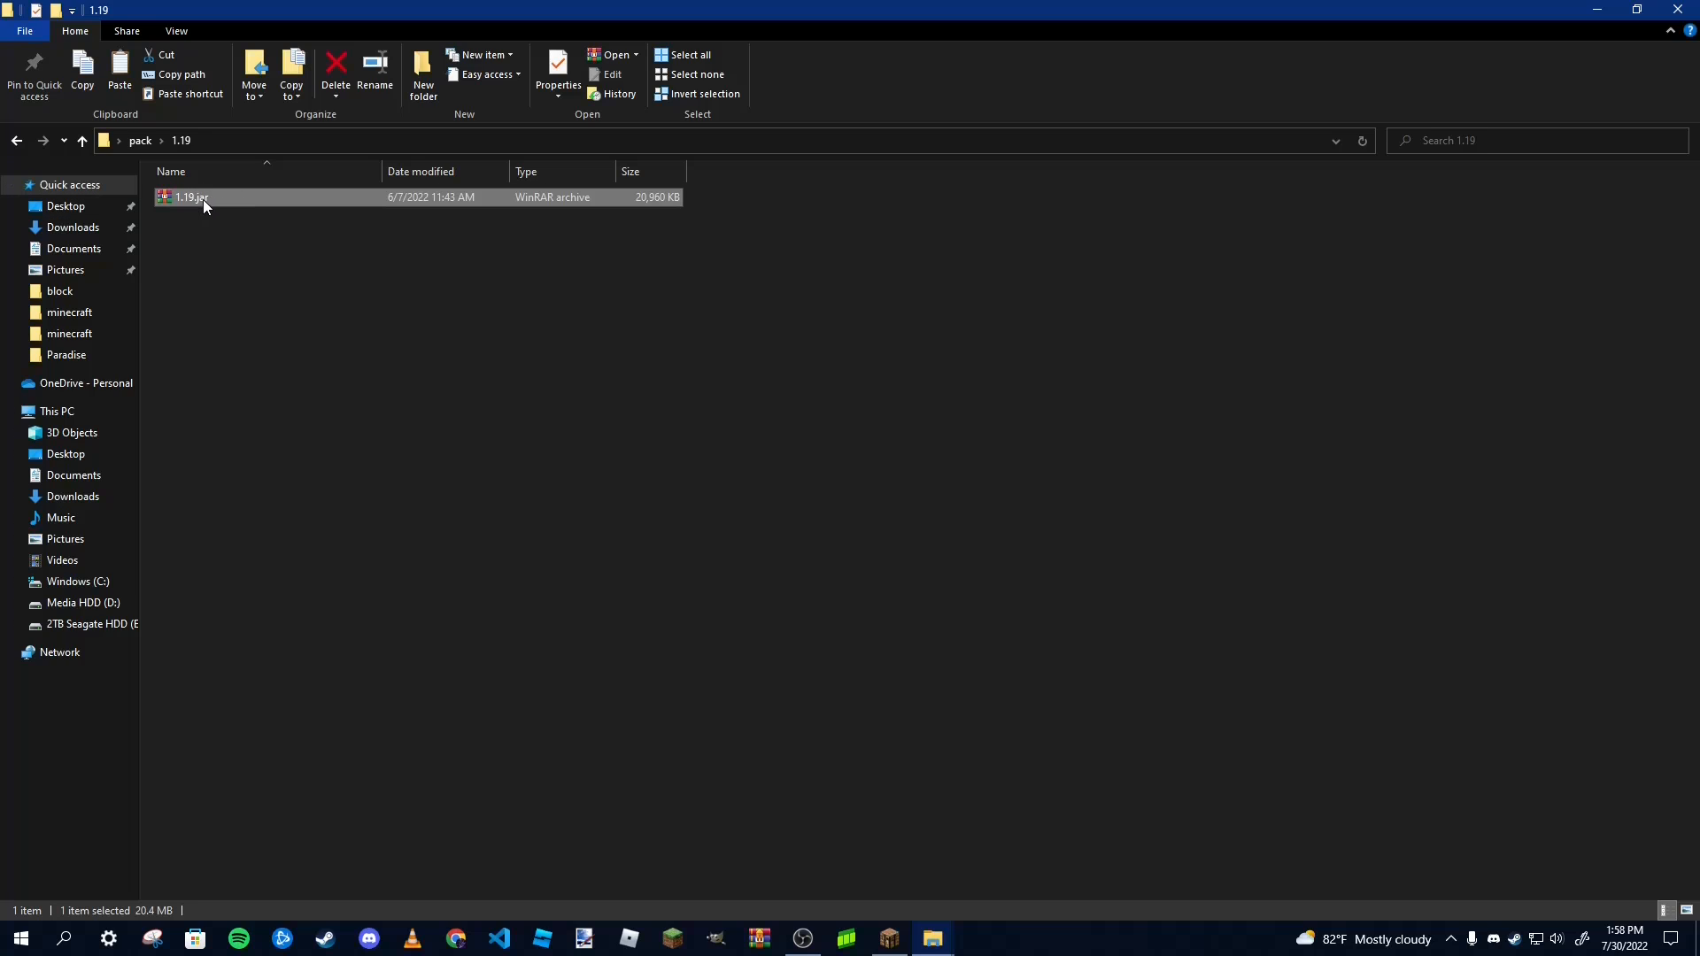
pyautogui.rightClick(212, 196)
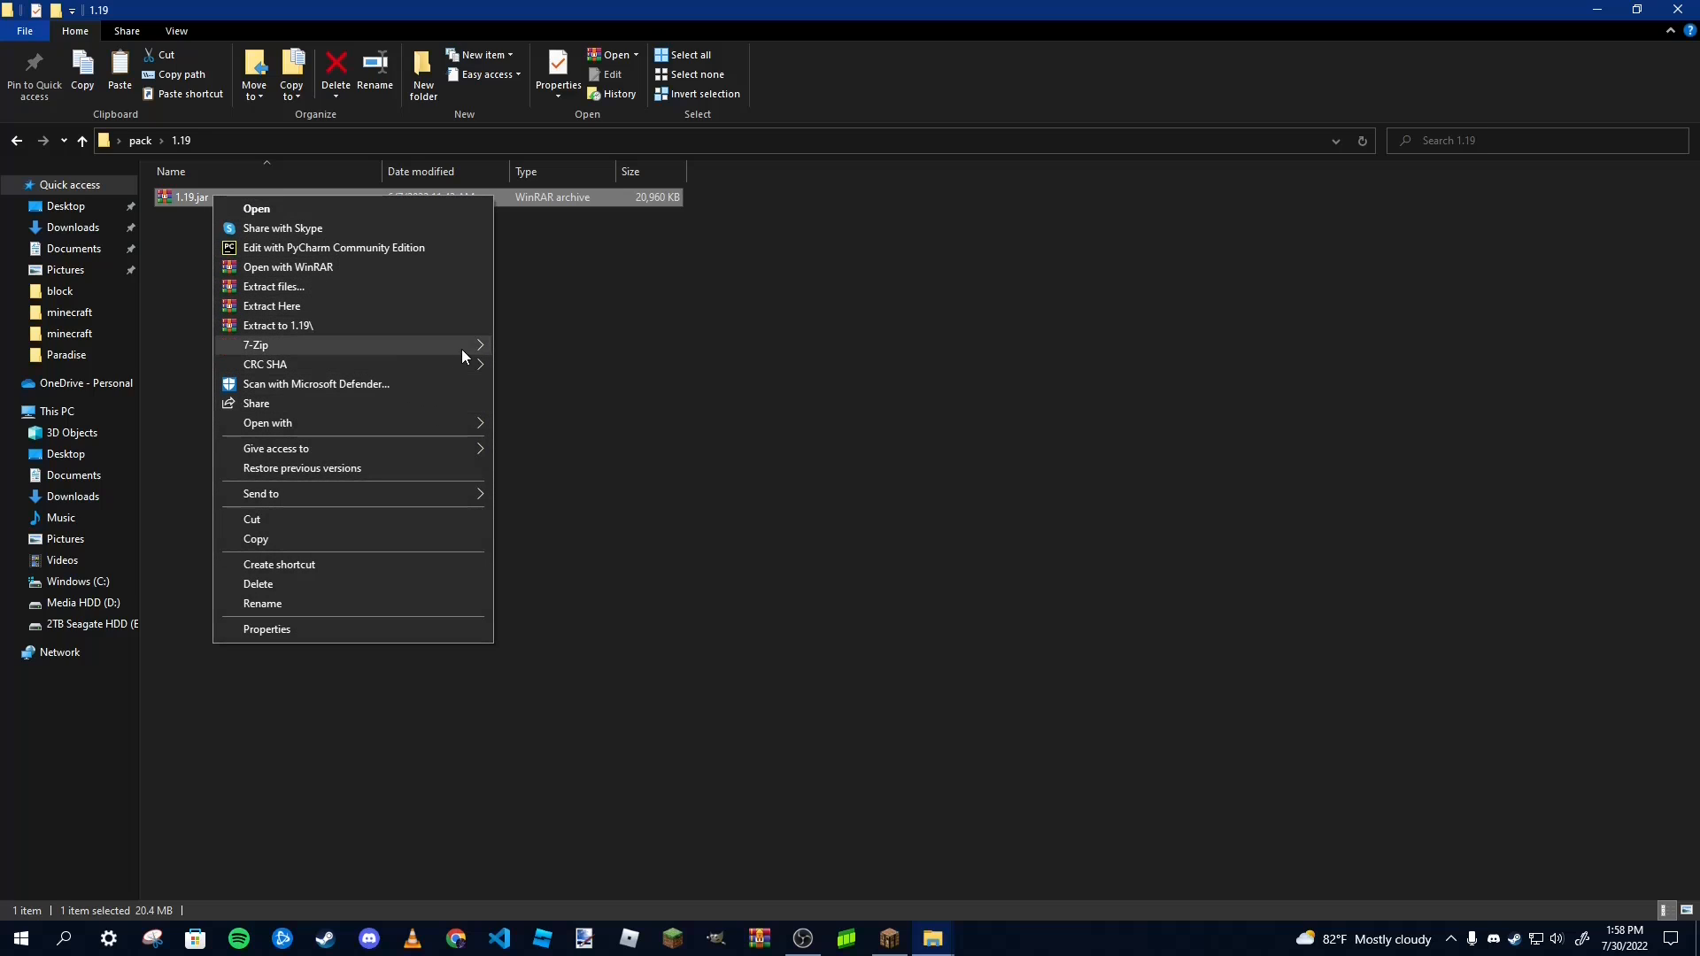
pyautogui.moveTo(477, 343)
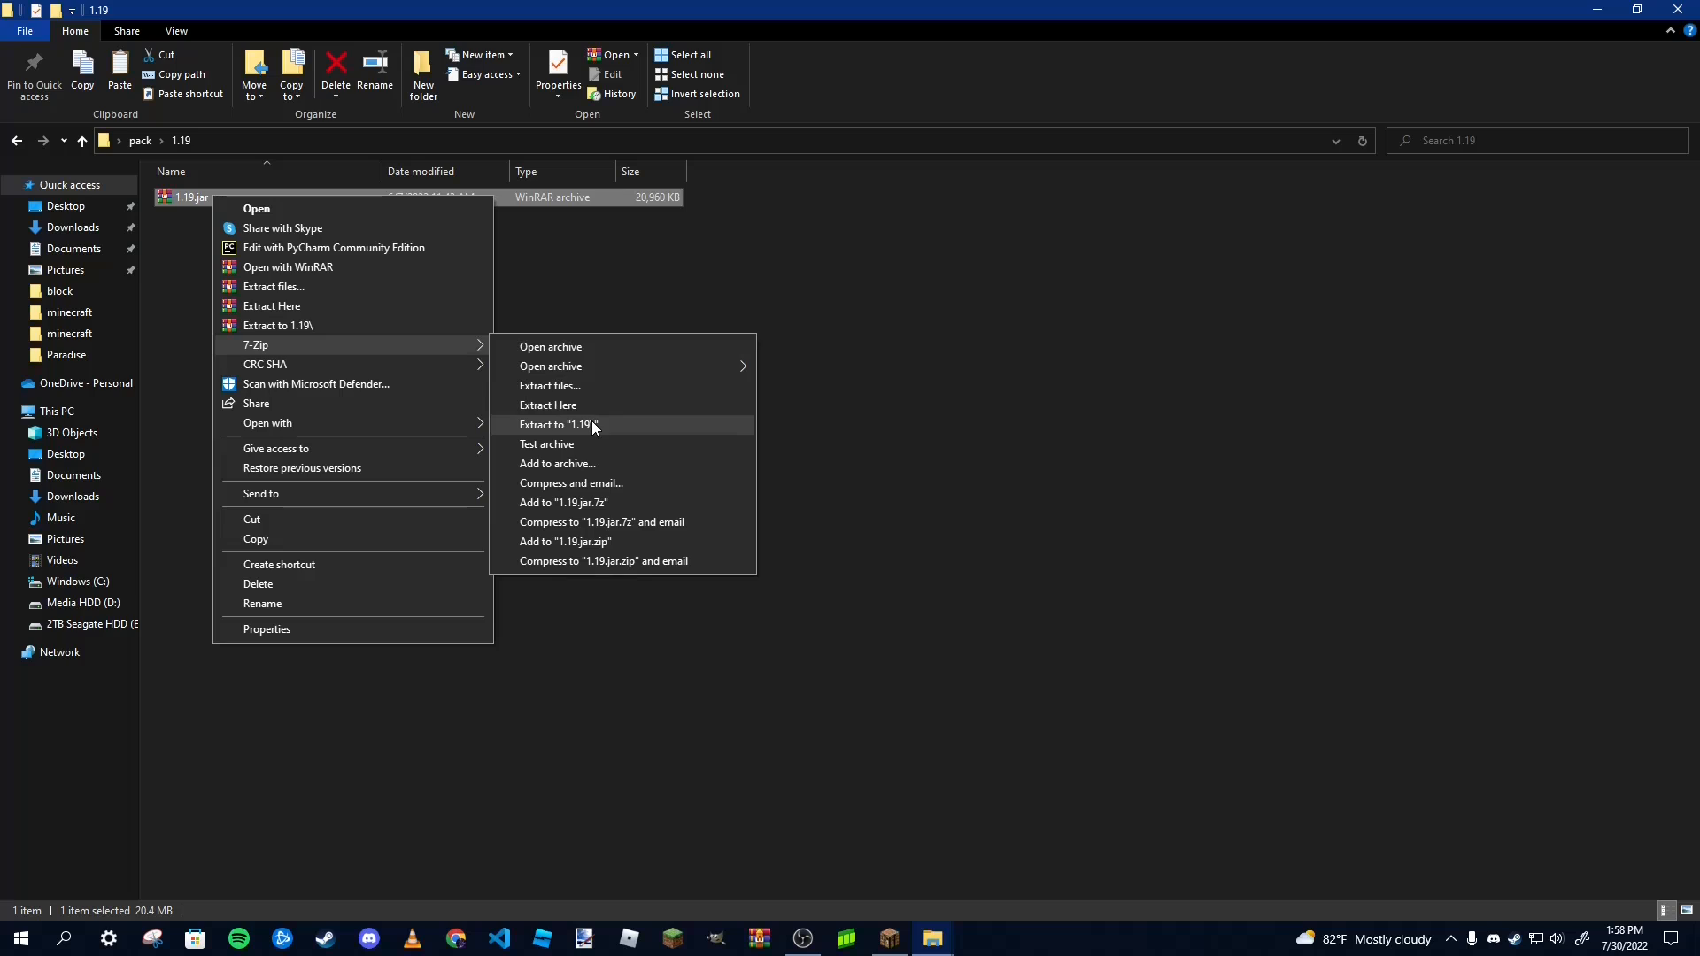
pyautogui.click(542, 406)
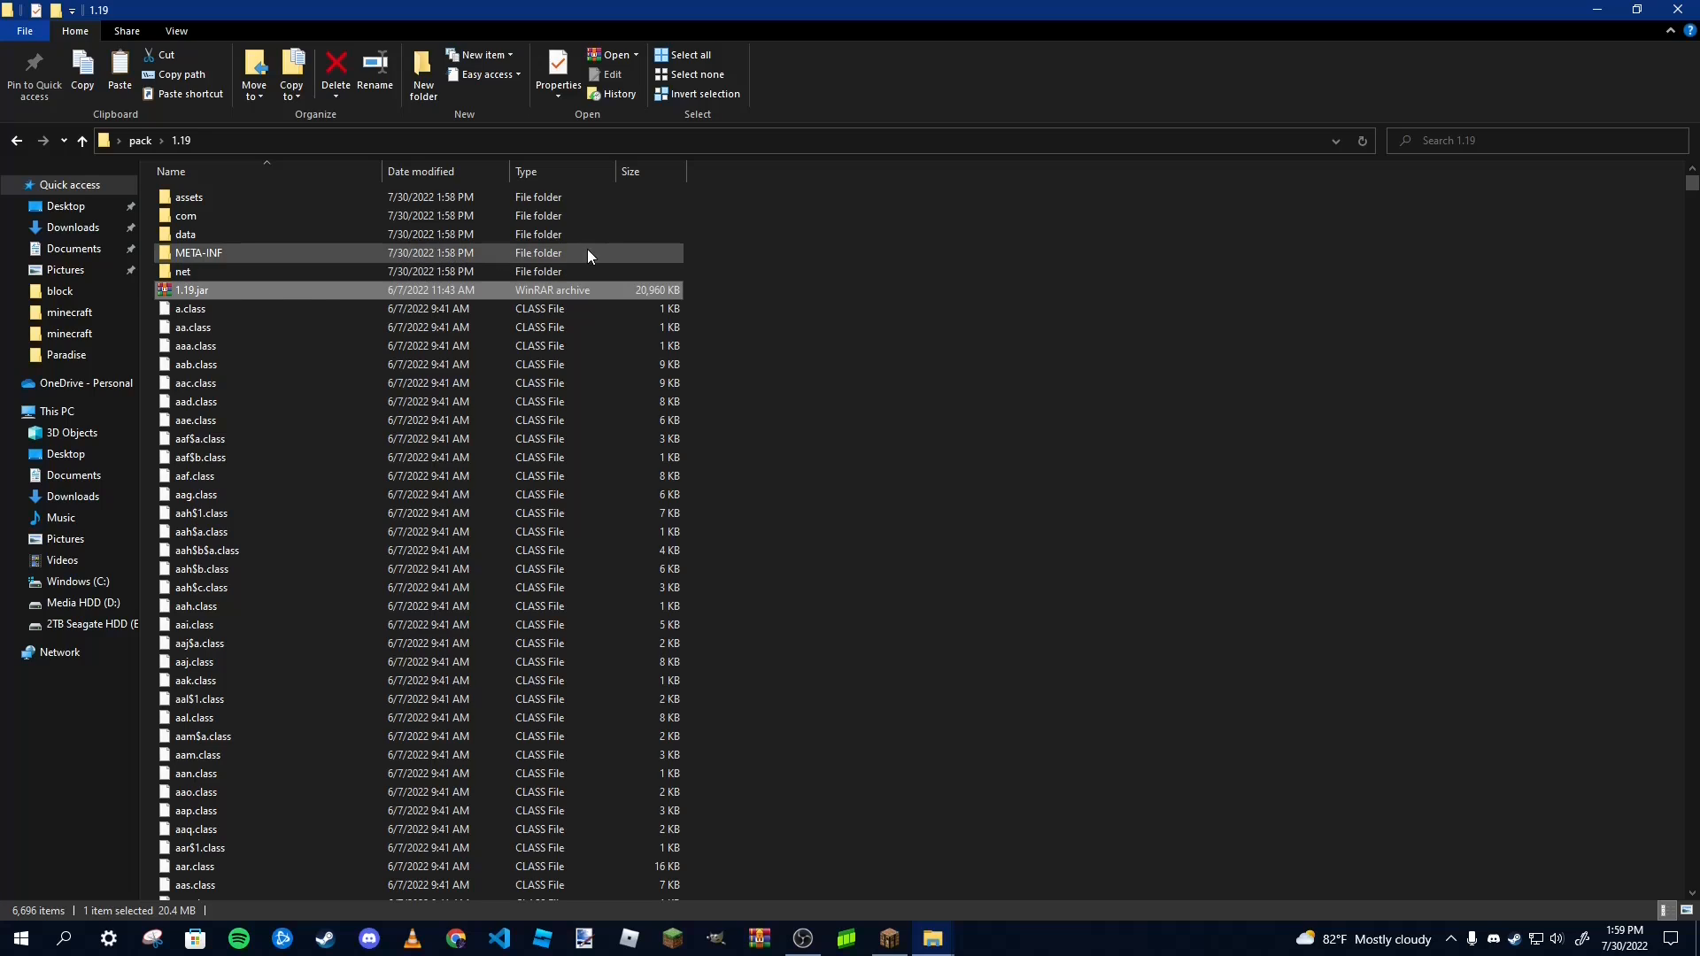
# Delete everything in the 1.19 folder except the assets folder, from the com folder through the last class file
pyautogui.click(710, 223)
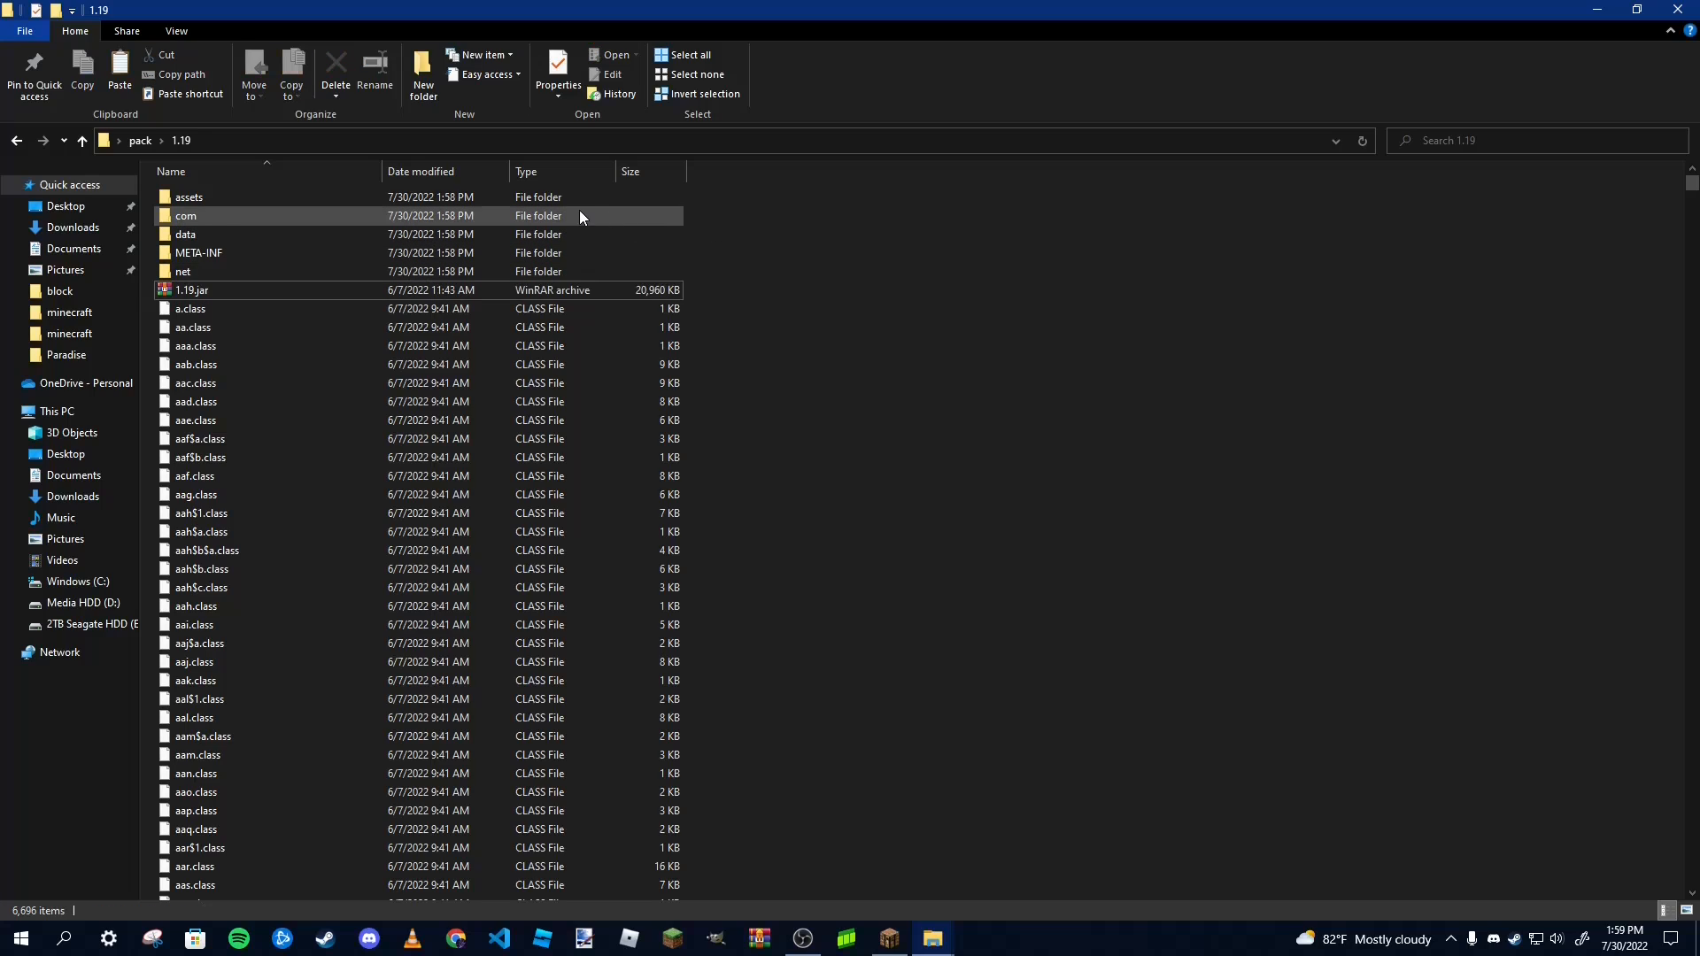
pyautogui.click(205, 212)
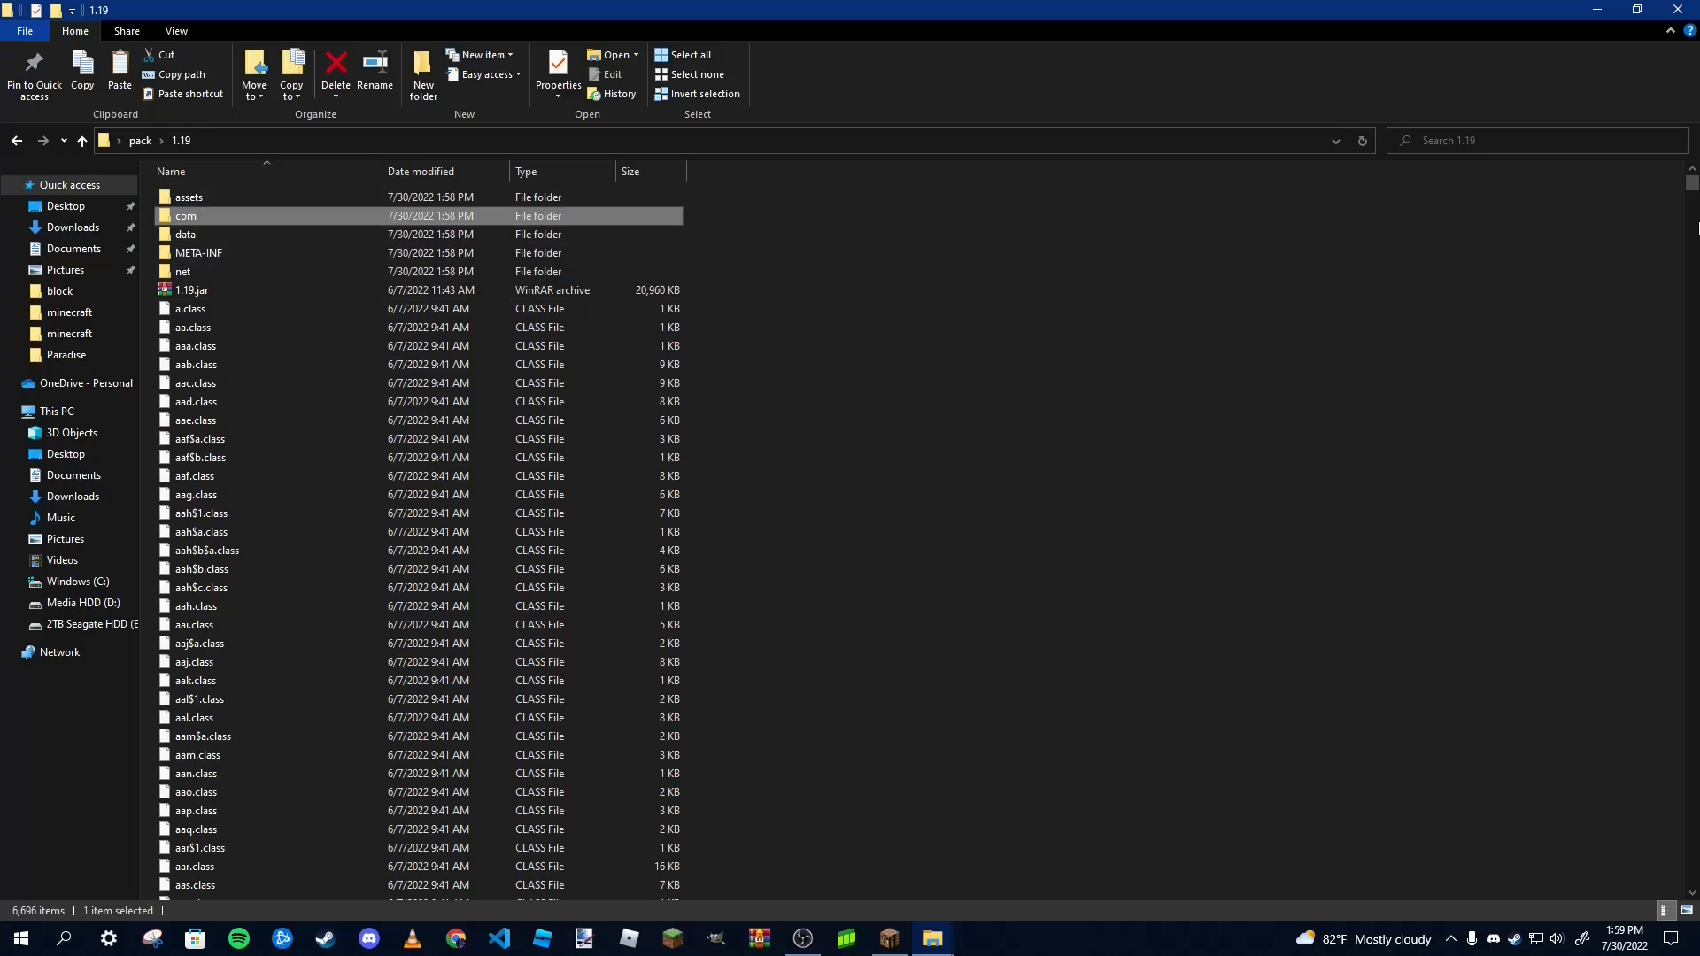
pyautogui.moveTo(1692, 183); pyautogui.dragTo(1692, 881)
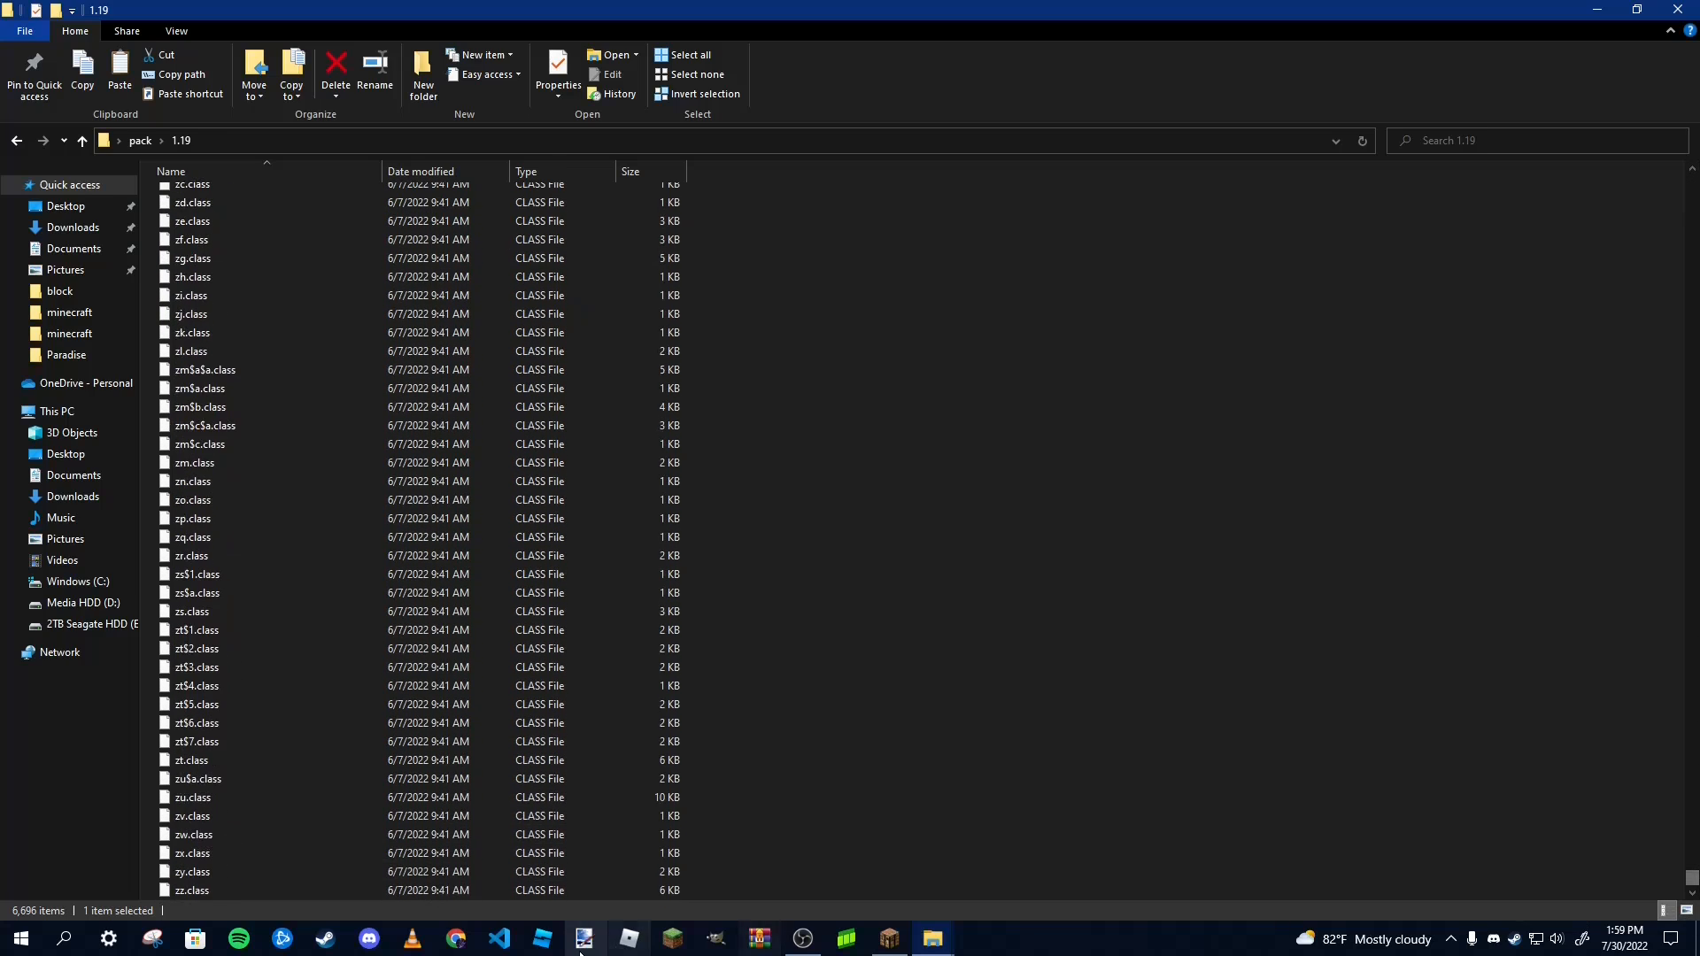
pyautogui.keyDown('shift'); pyautogui.click(231, 889); pyautogui.keyUp('shift')
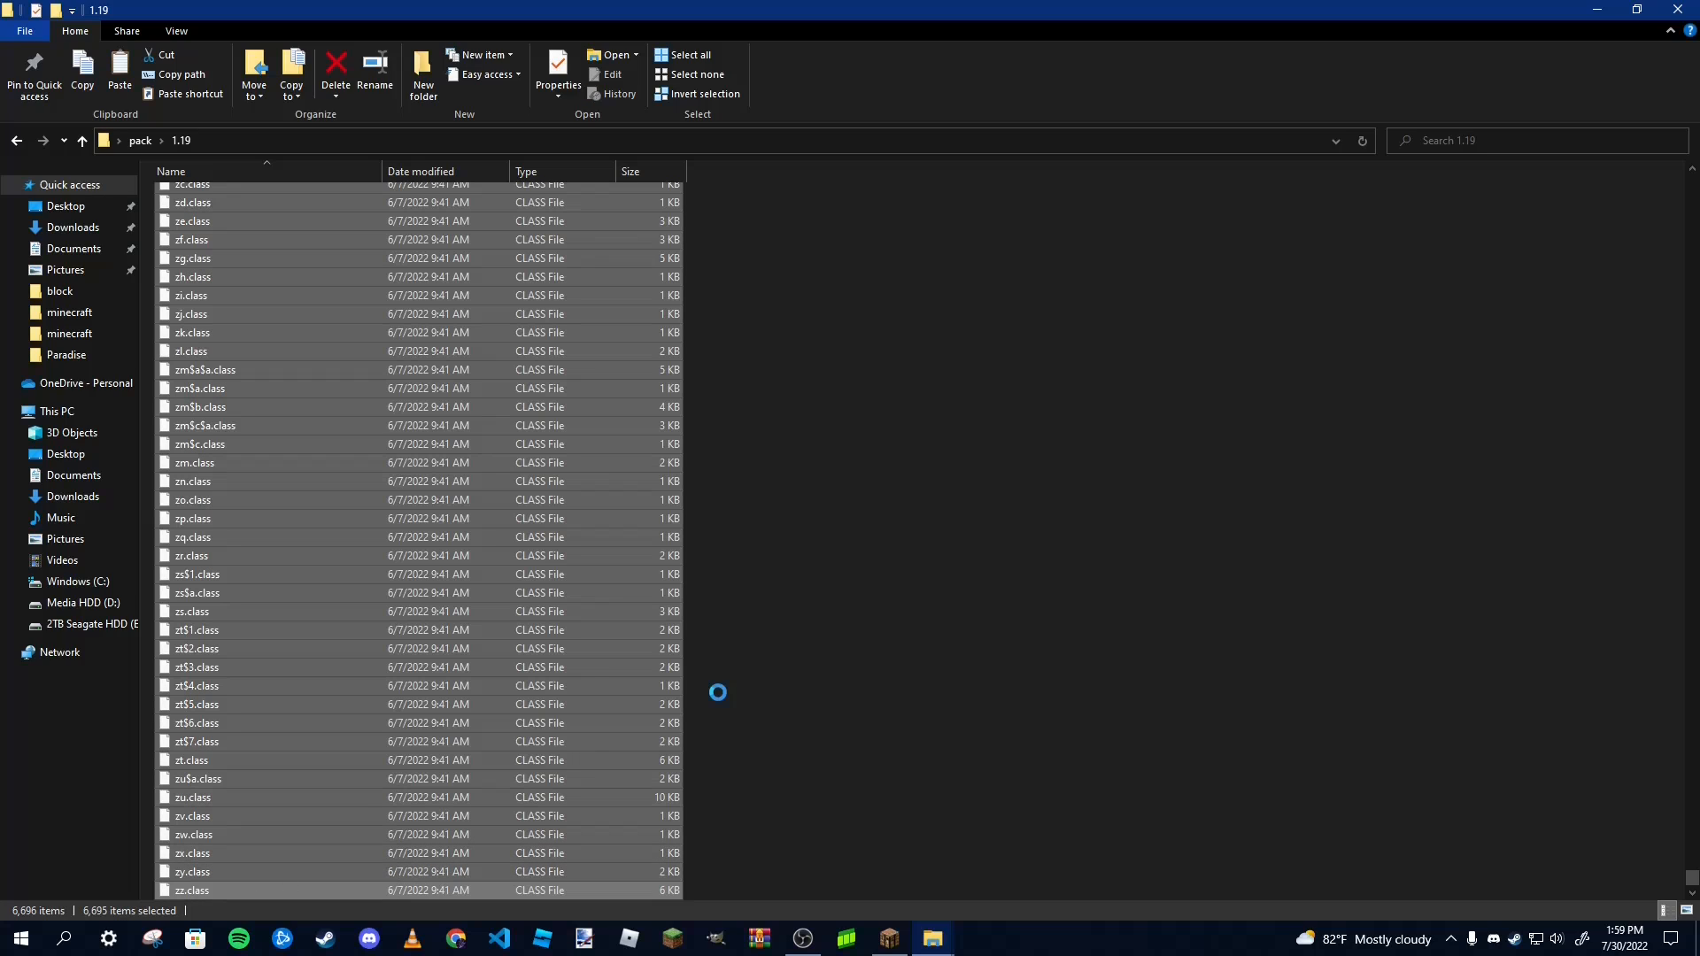
pyautogui.scroll(9, 1062, 613)
pyautogui.press('Delete')
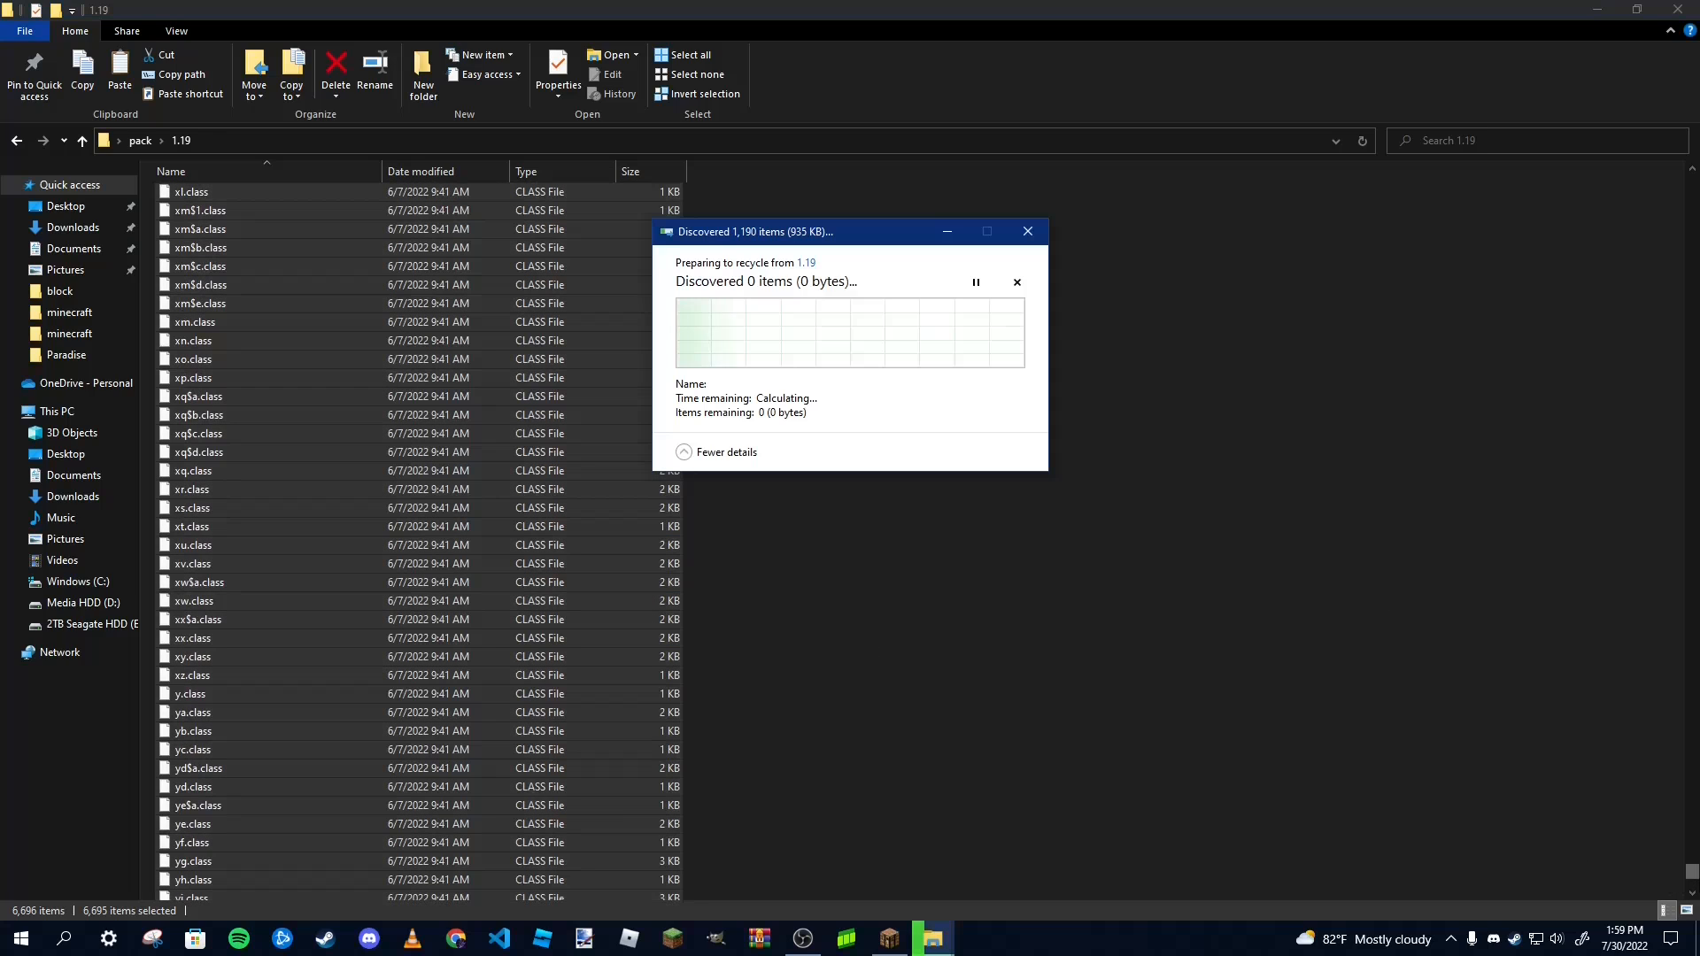
pyautogui.moveTo(1691, 875); pyautogui.dragTo(1613, 162)
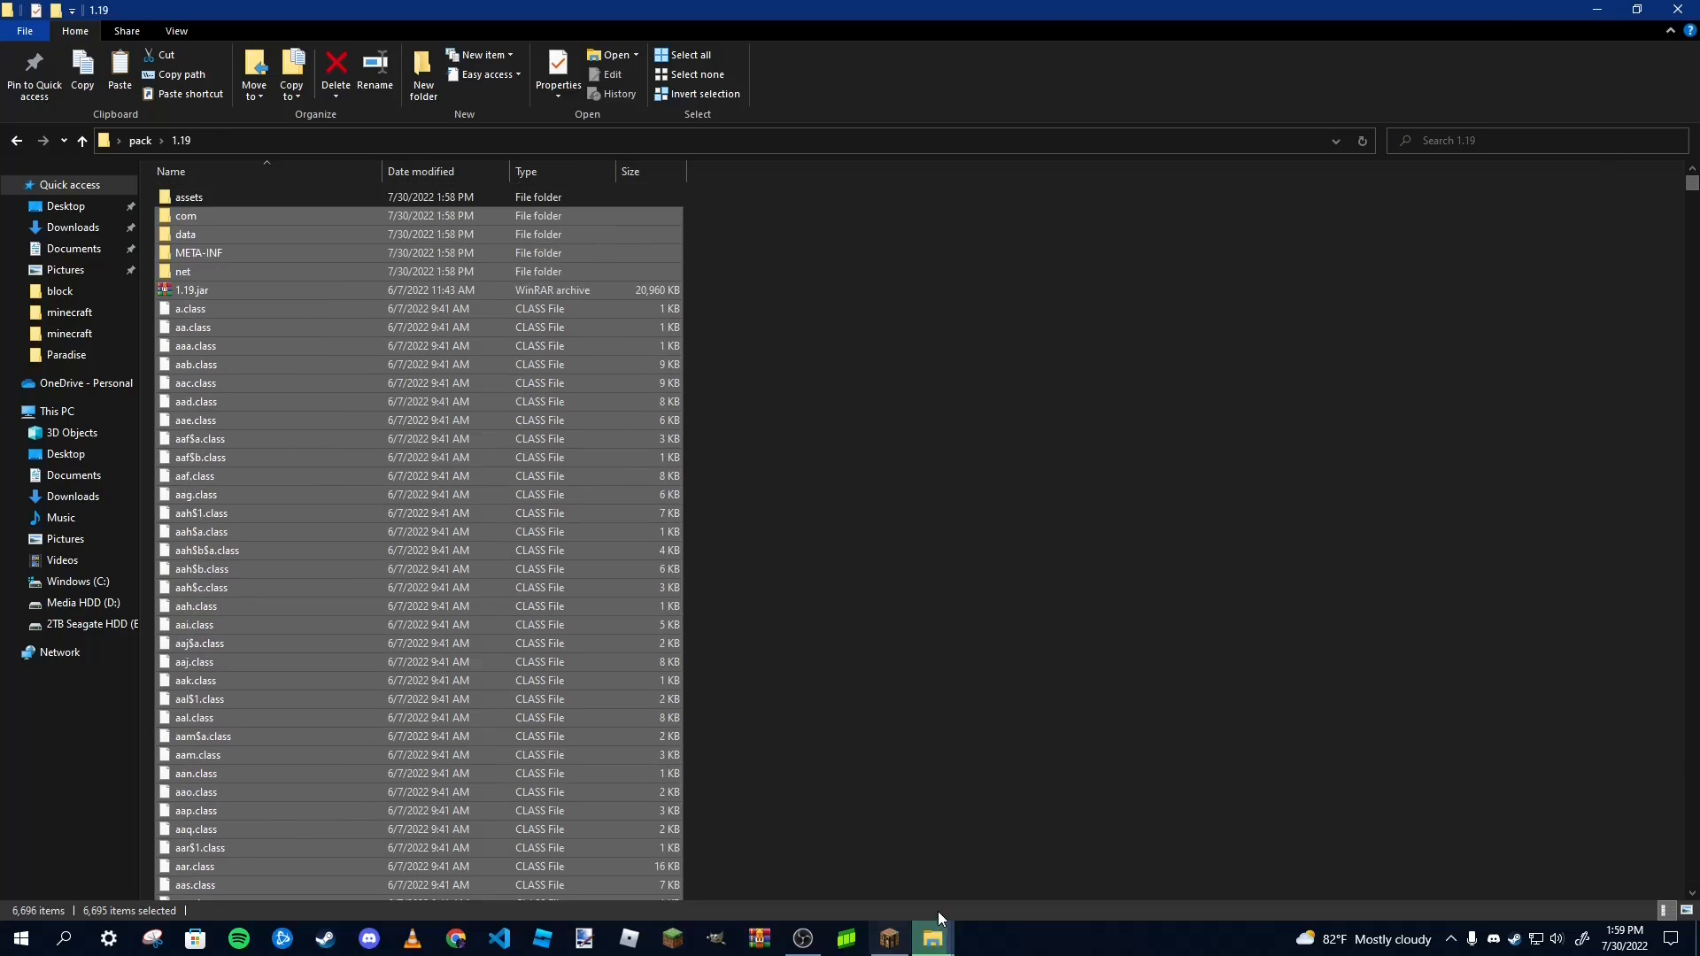
pyautogui.moveTo(945, 921)
pyautogui.click(1122, 863)
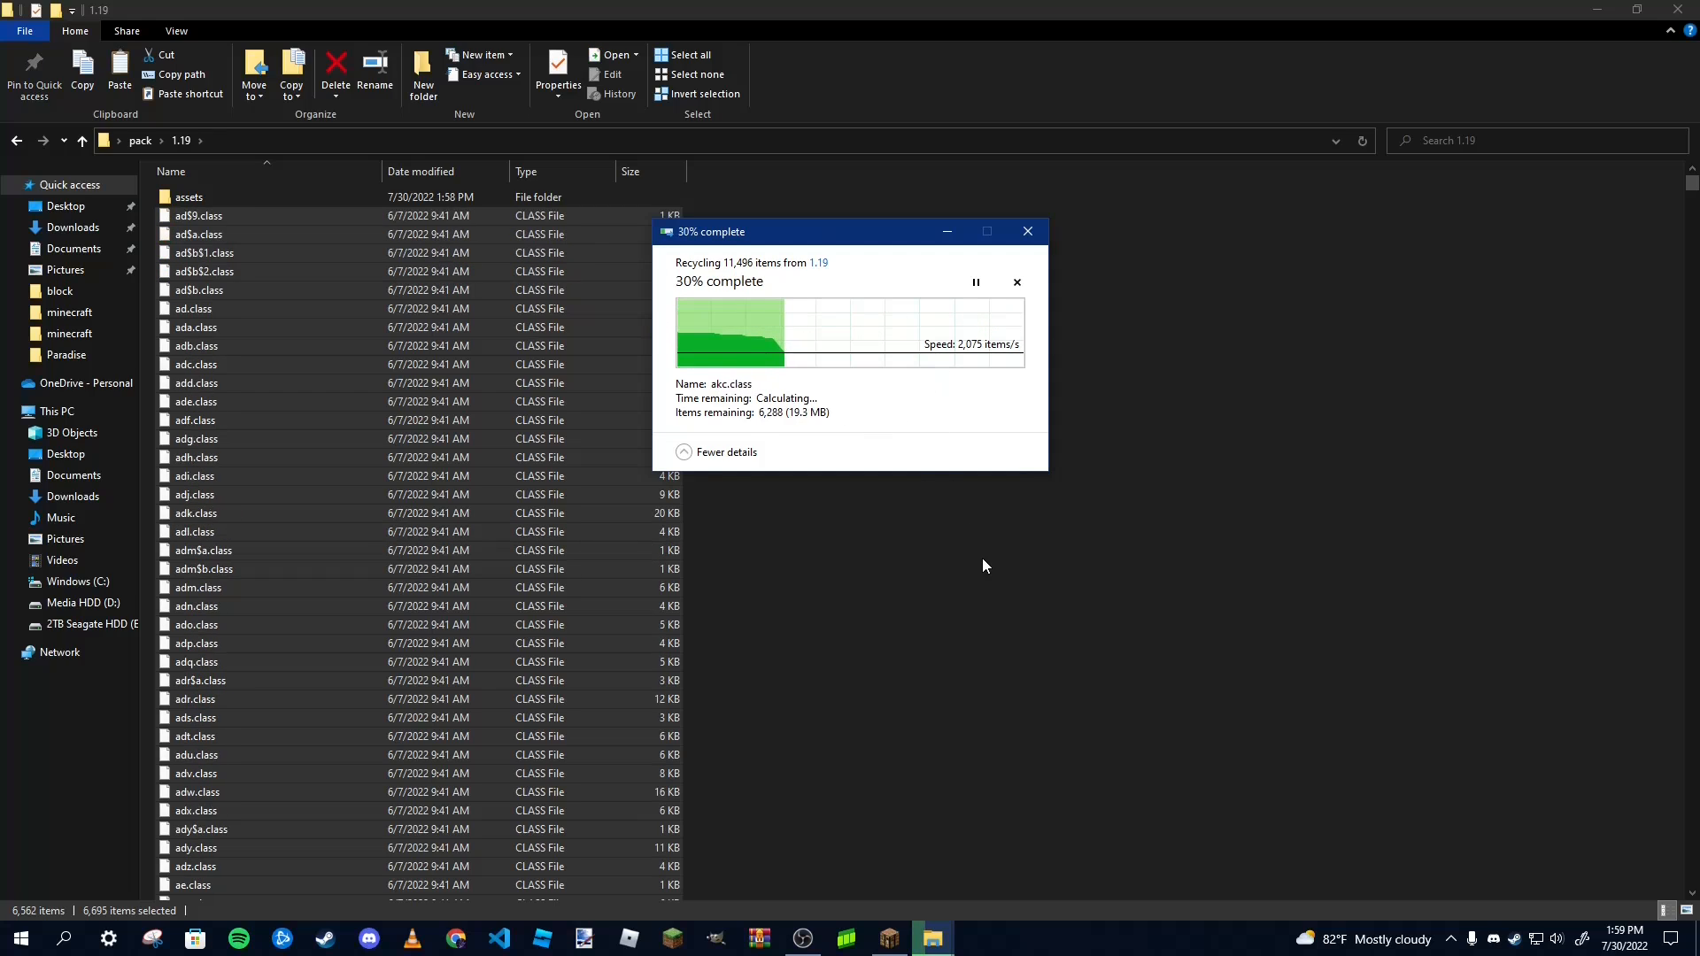
pyautogui.click(1027, 232)
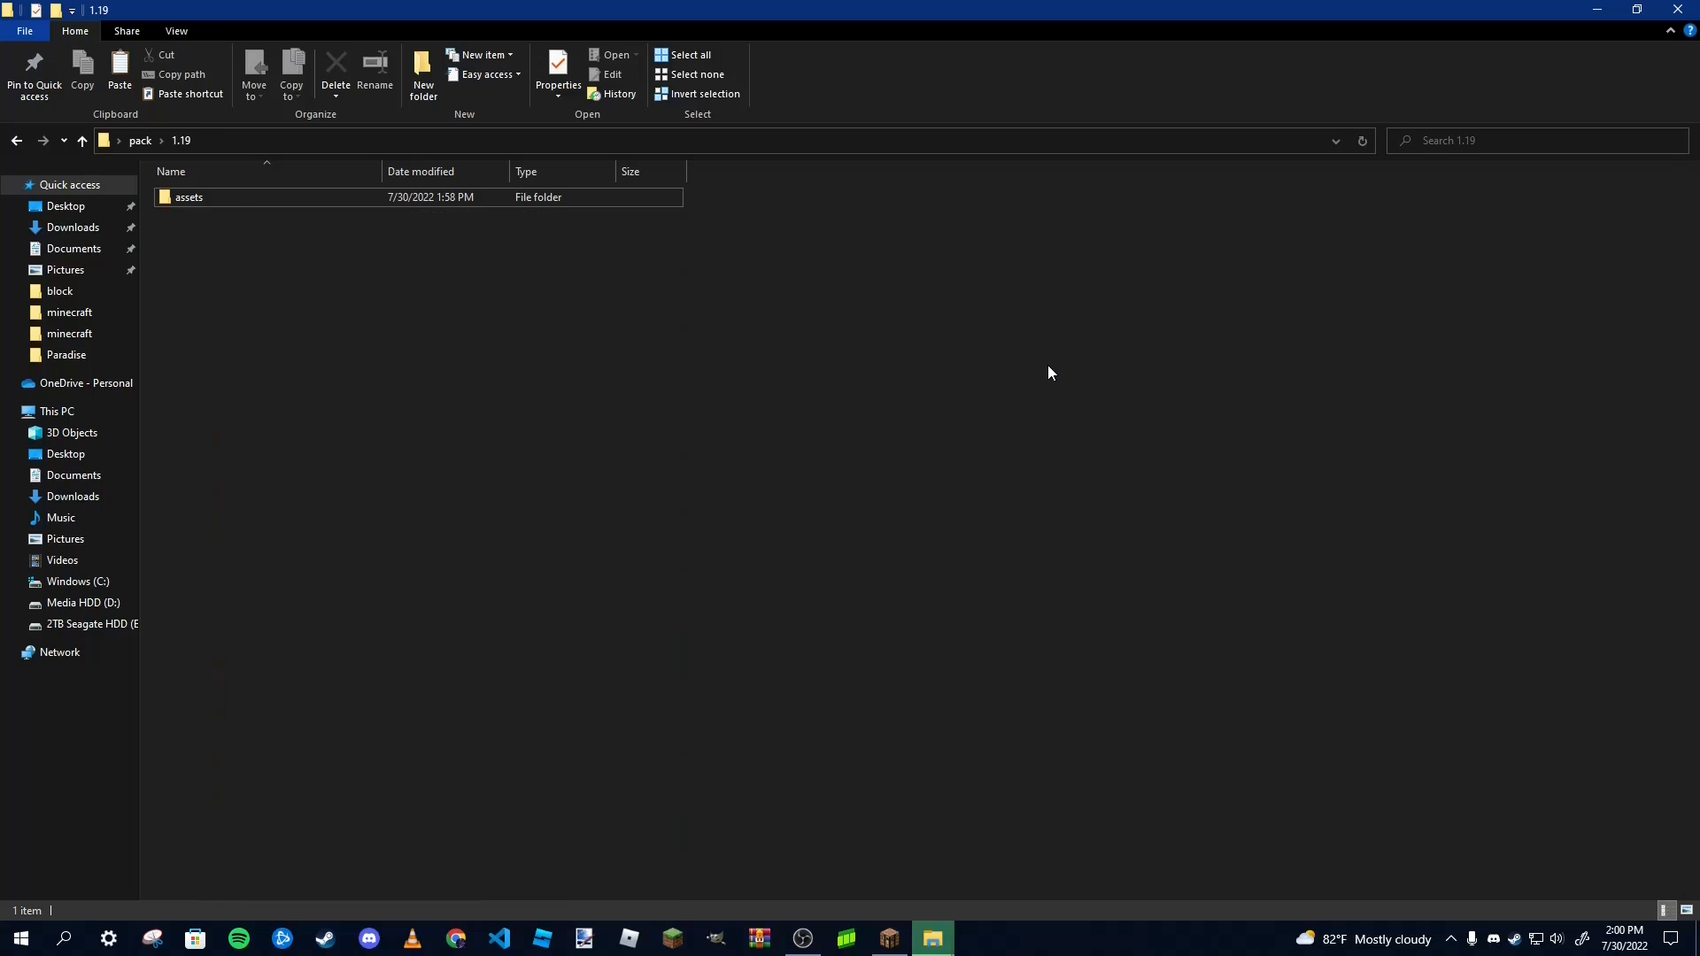
pyautogui.click(385, 200)
pyautogui.click(335, 269)
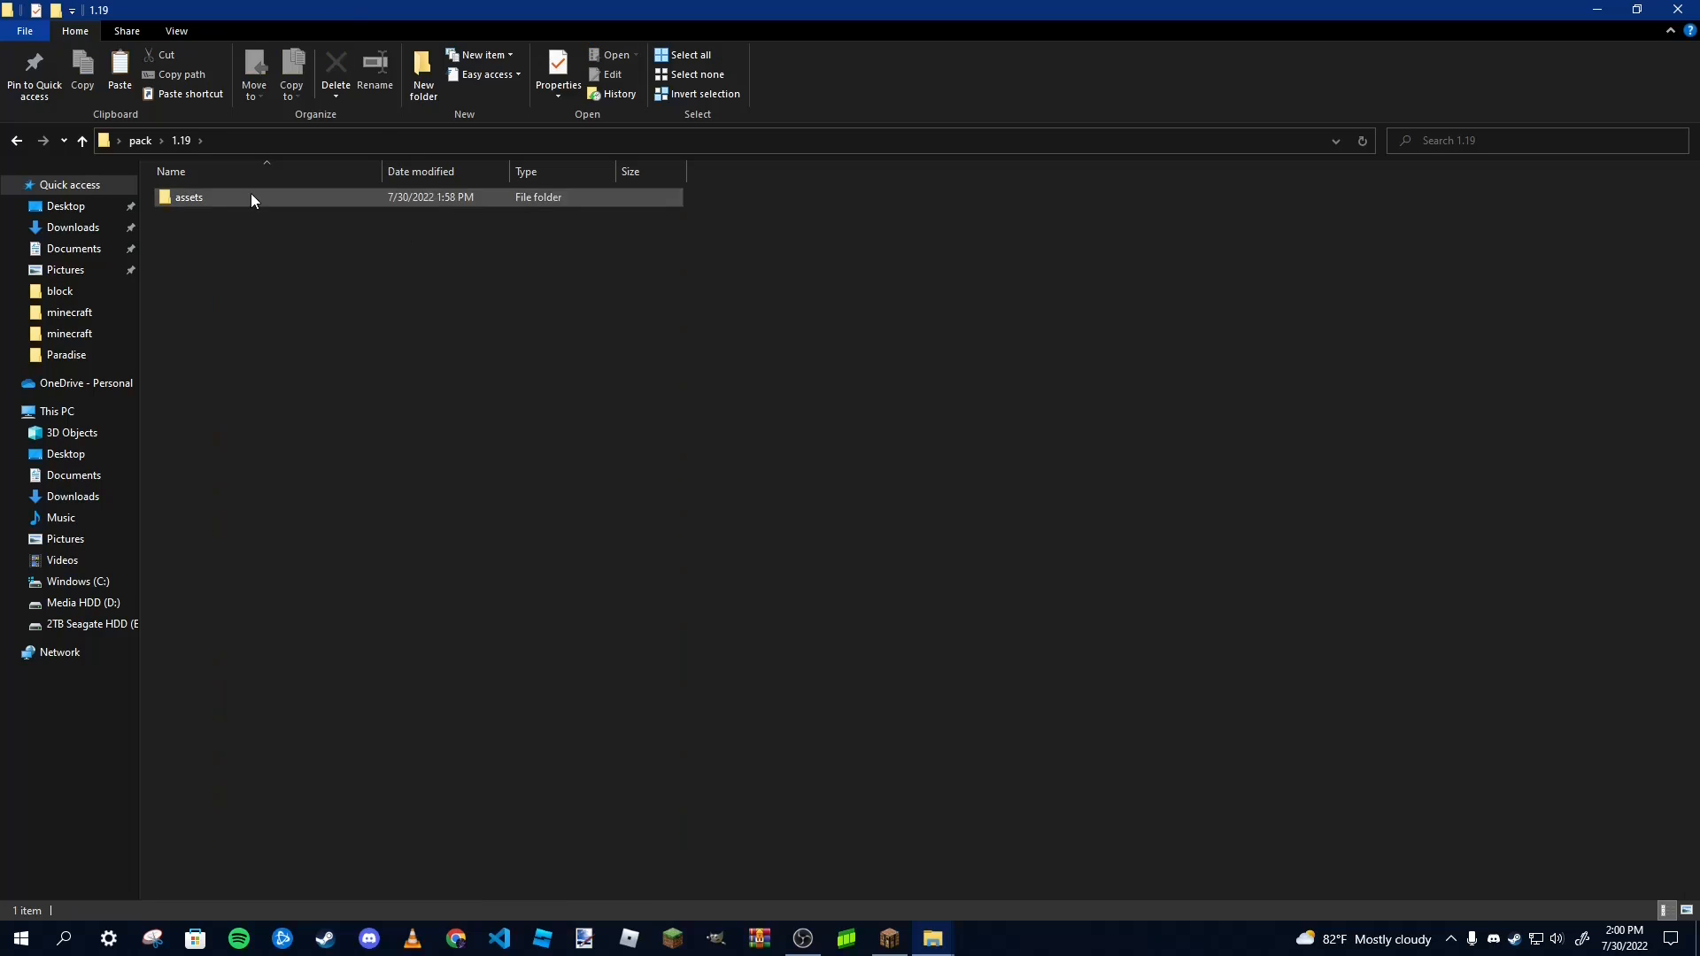
# Restore the folder window to a smaller size and move pack.mcmeta and pack.png from the desktop into the 1.19 folder
pyautogui.doubleClick(592, 4)
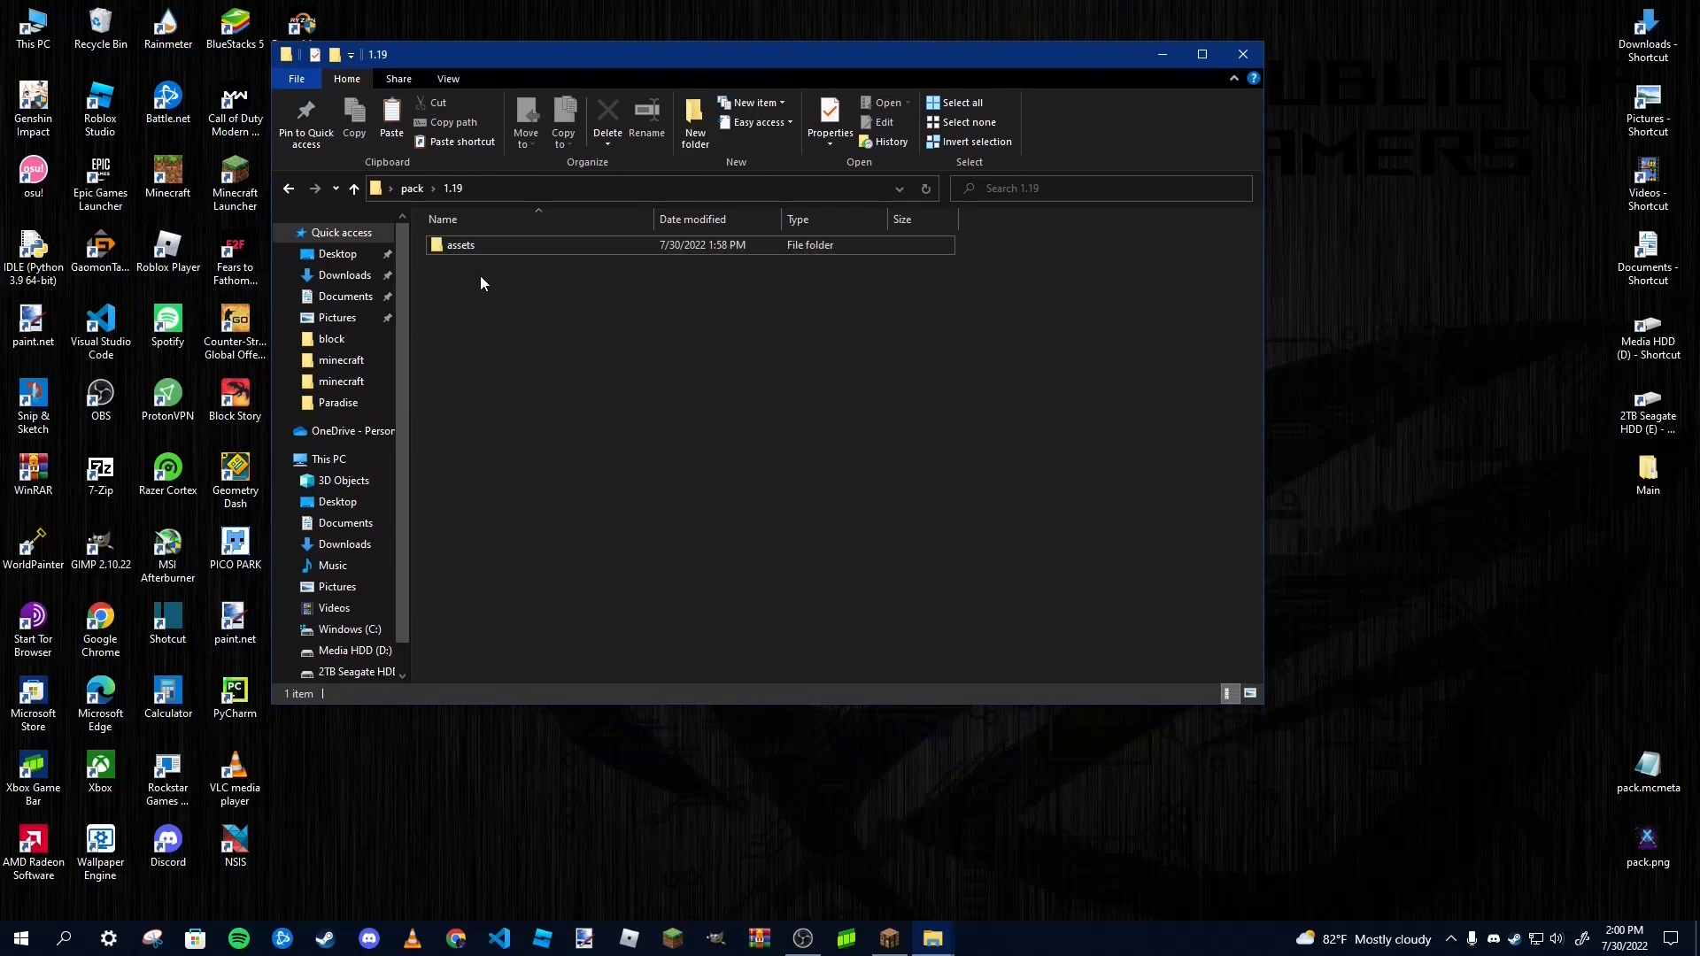
pyautogui.moveTo(1575, 683); pyautogui.dragTo(720, 497)
pyautogui.click(498, 358)
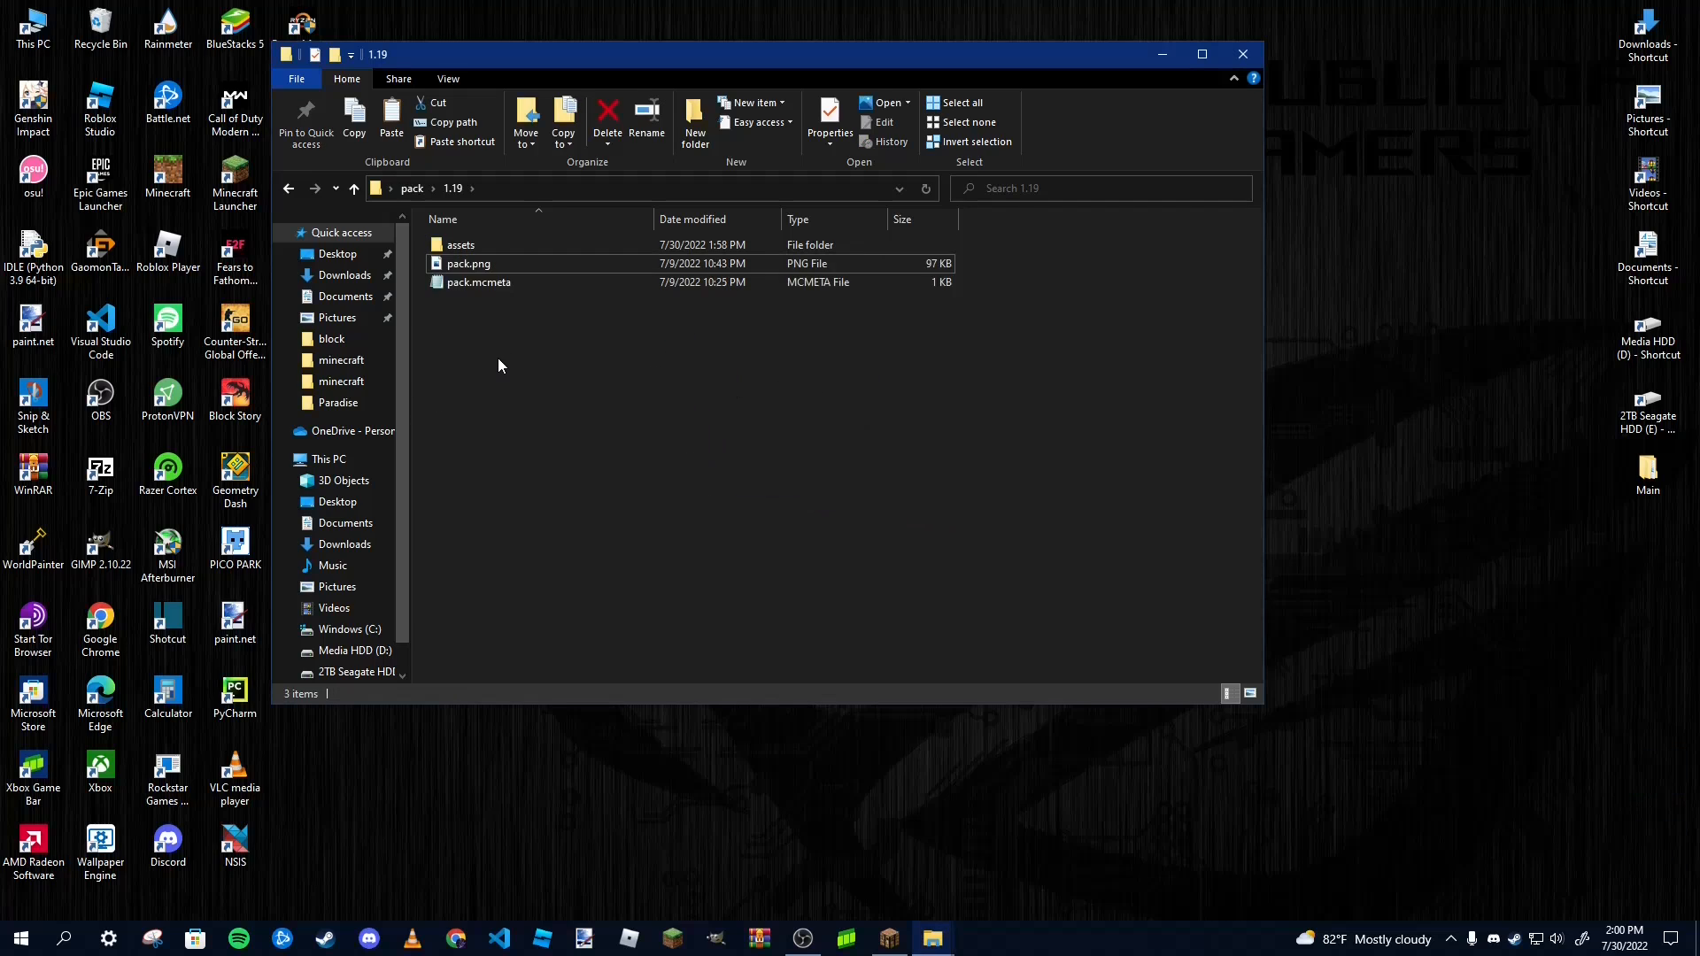
# View the pack.png icon image from the 1.19 folder and close the image viewer
pyautogui.doubleClick(526, 262)
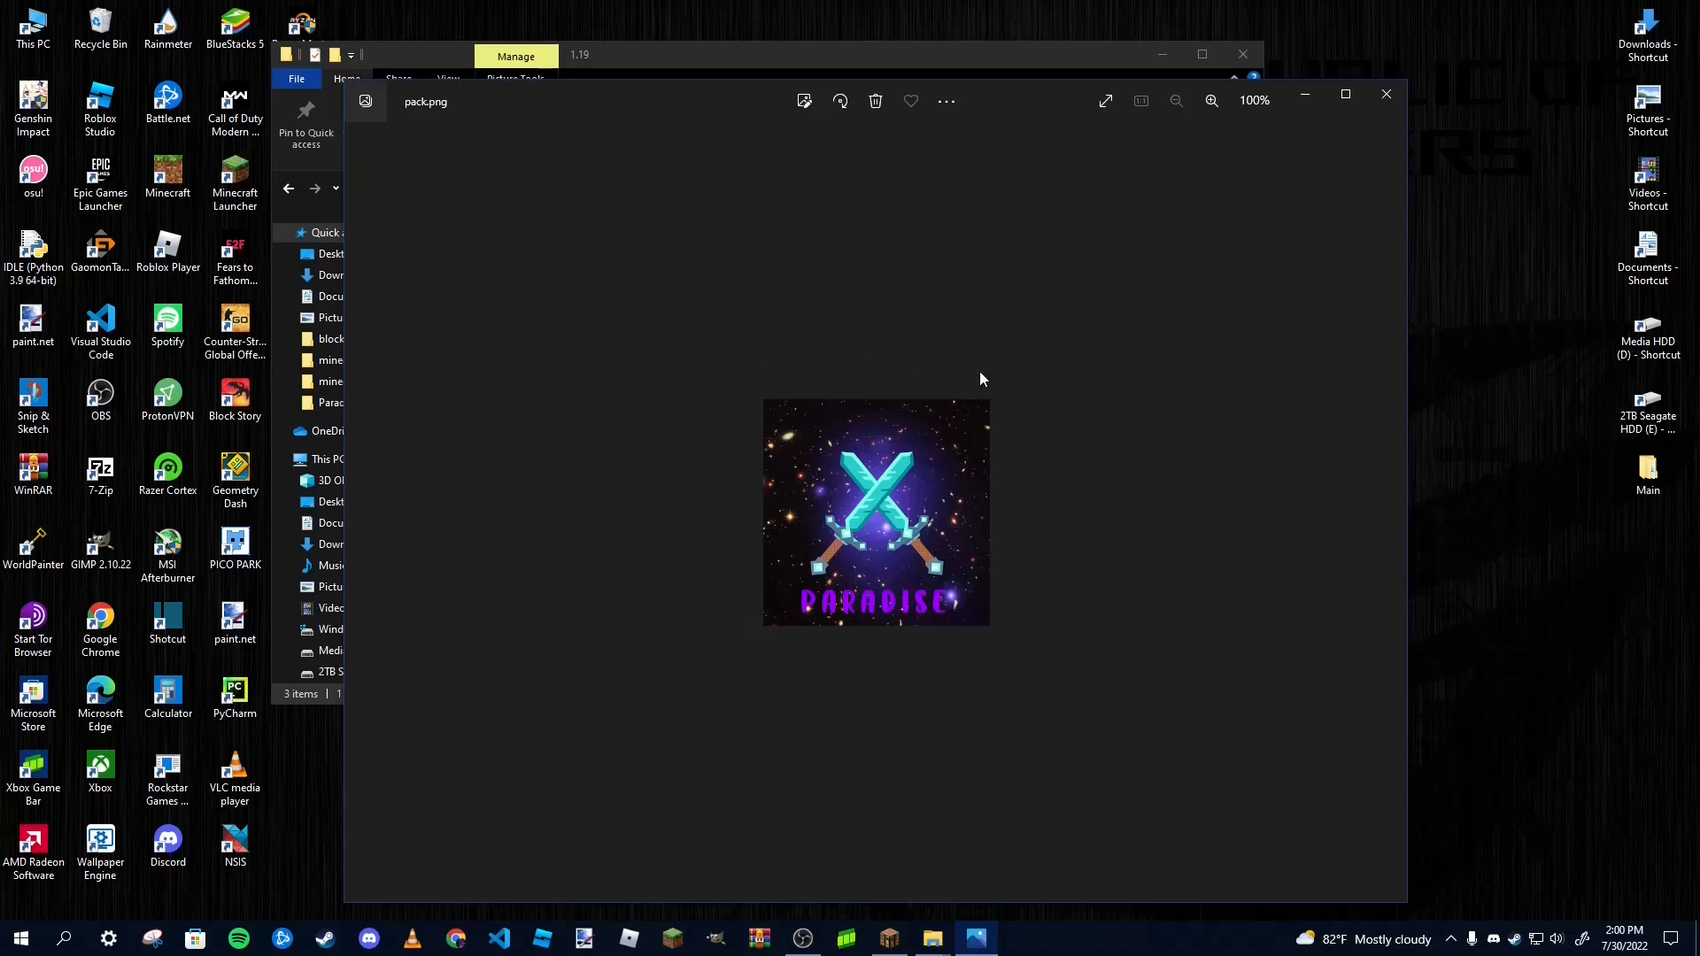
pyautogui.click(1386, 96)
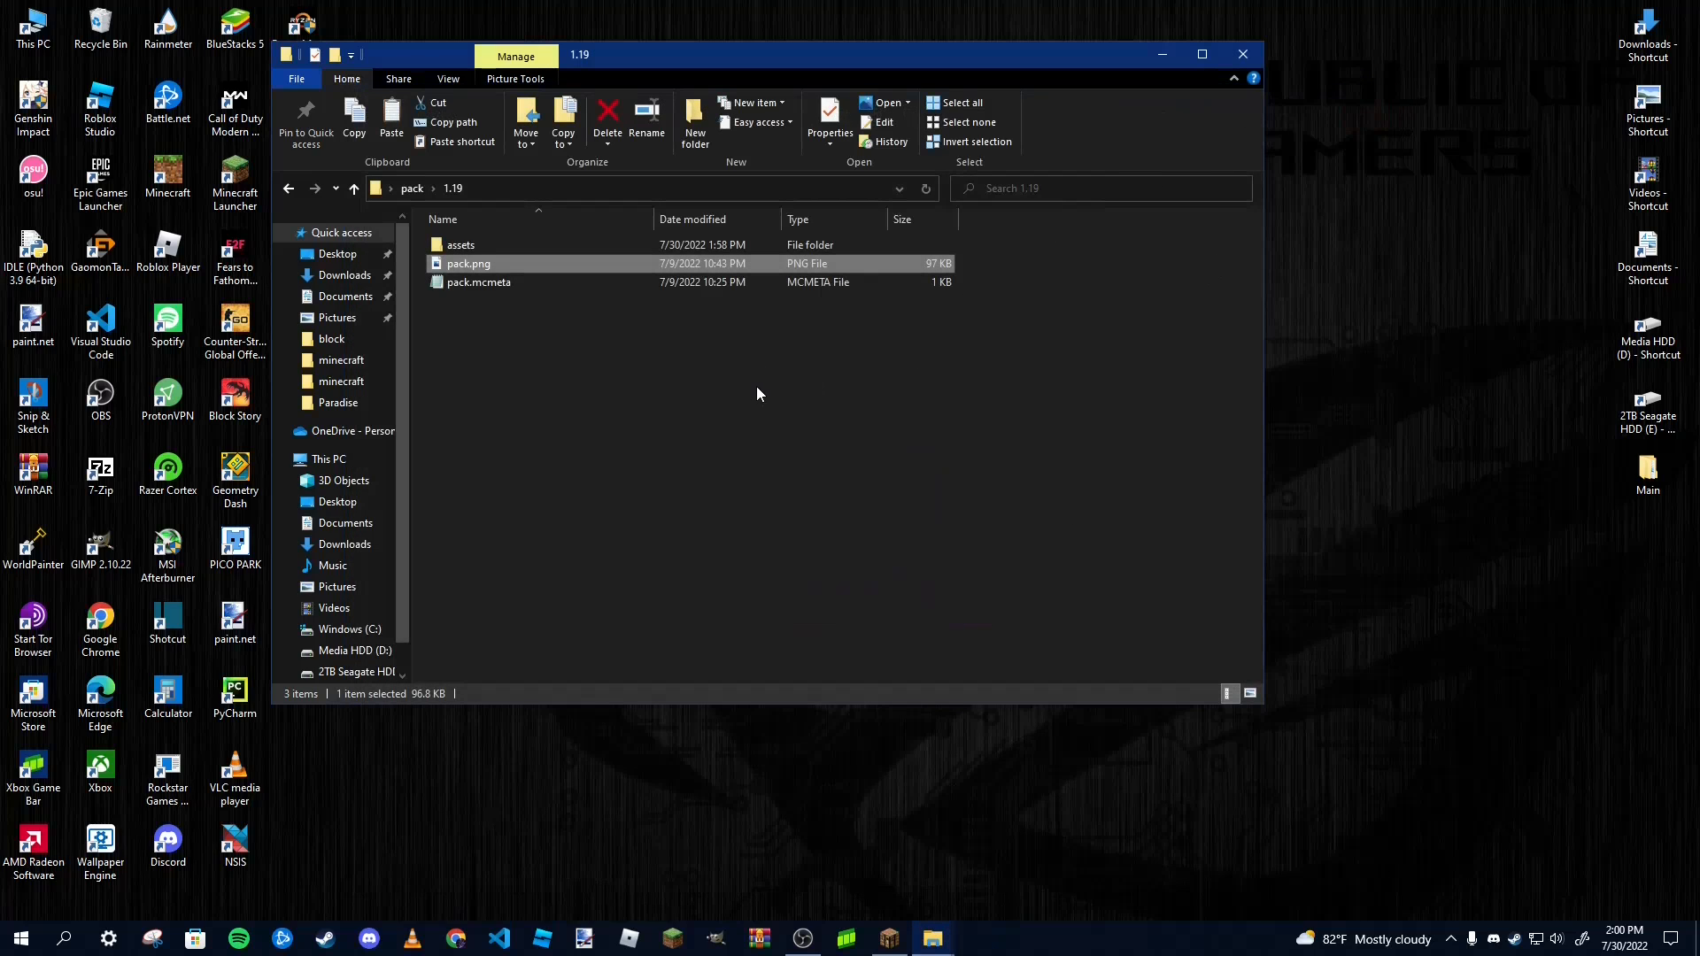
pyautogui.doubleClick(511, 270)
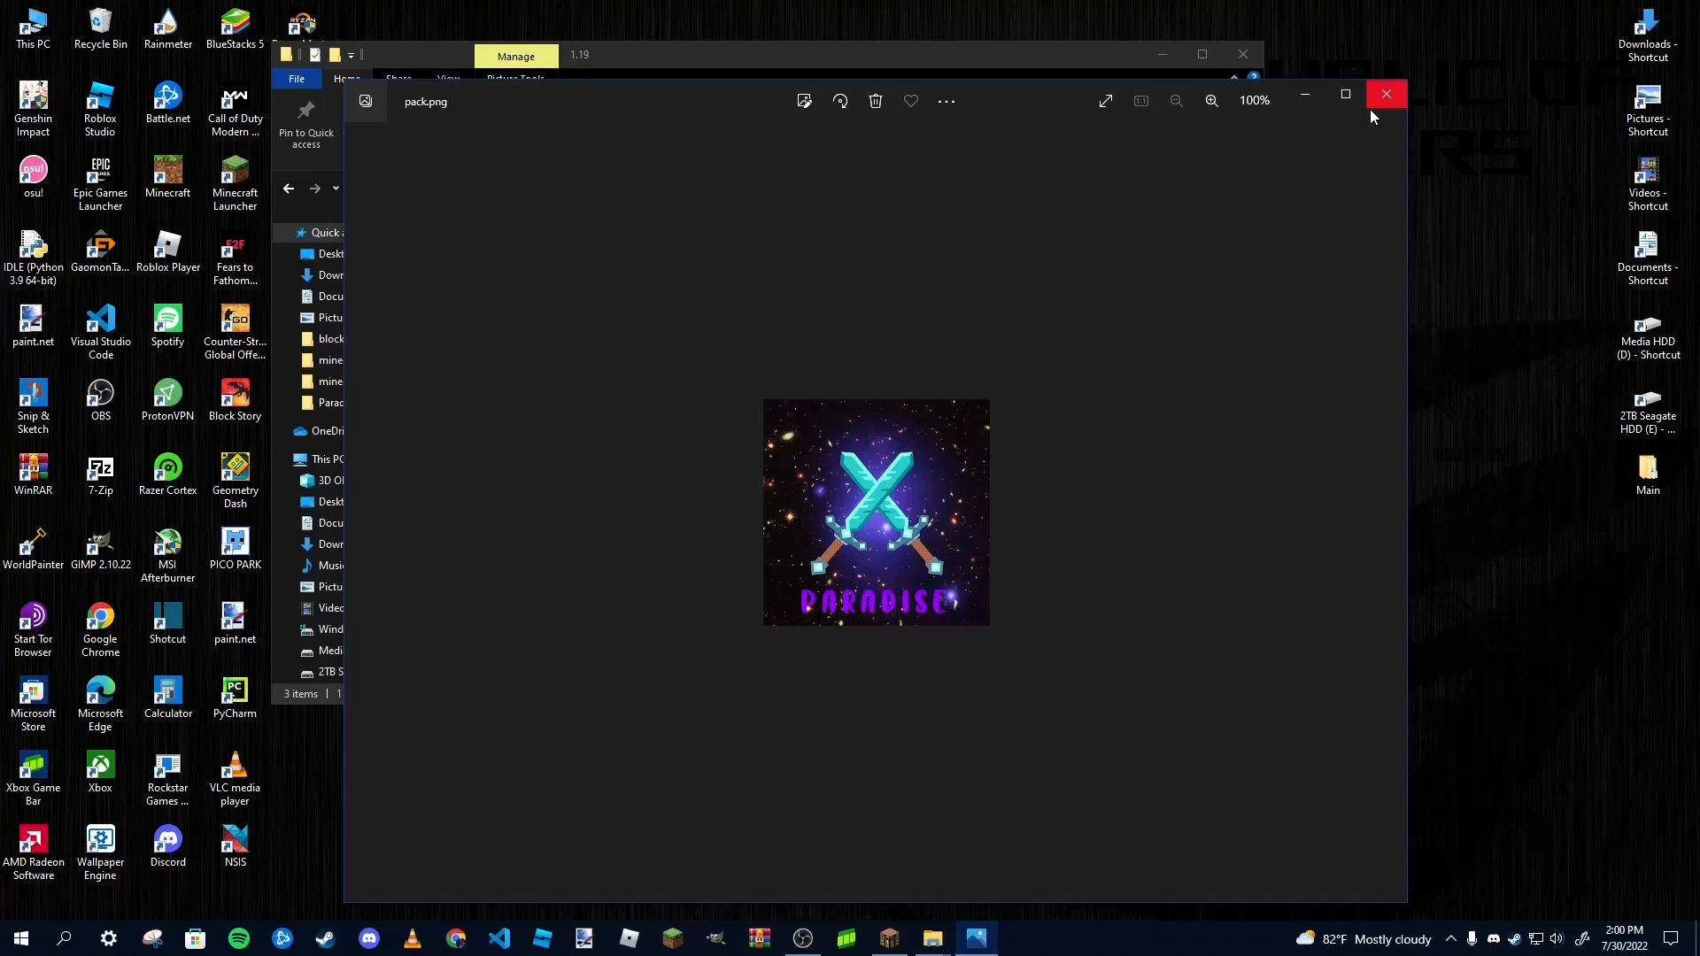
pyautogui.click(1383, 99)
# Open pack.mcmeta in Notepad and replace the description text with "texturepack. subscribe"
pyautogui.doubleClick(456, 282)
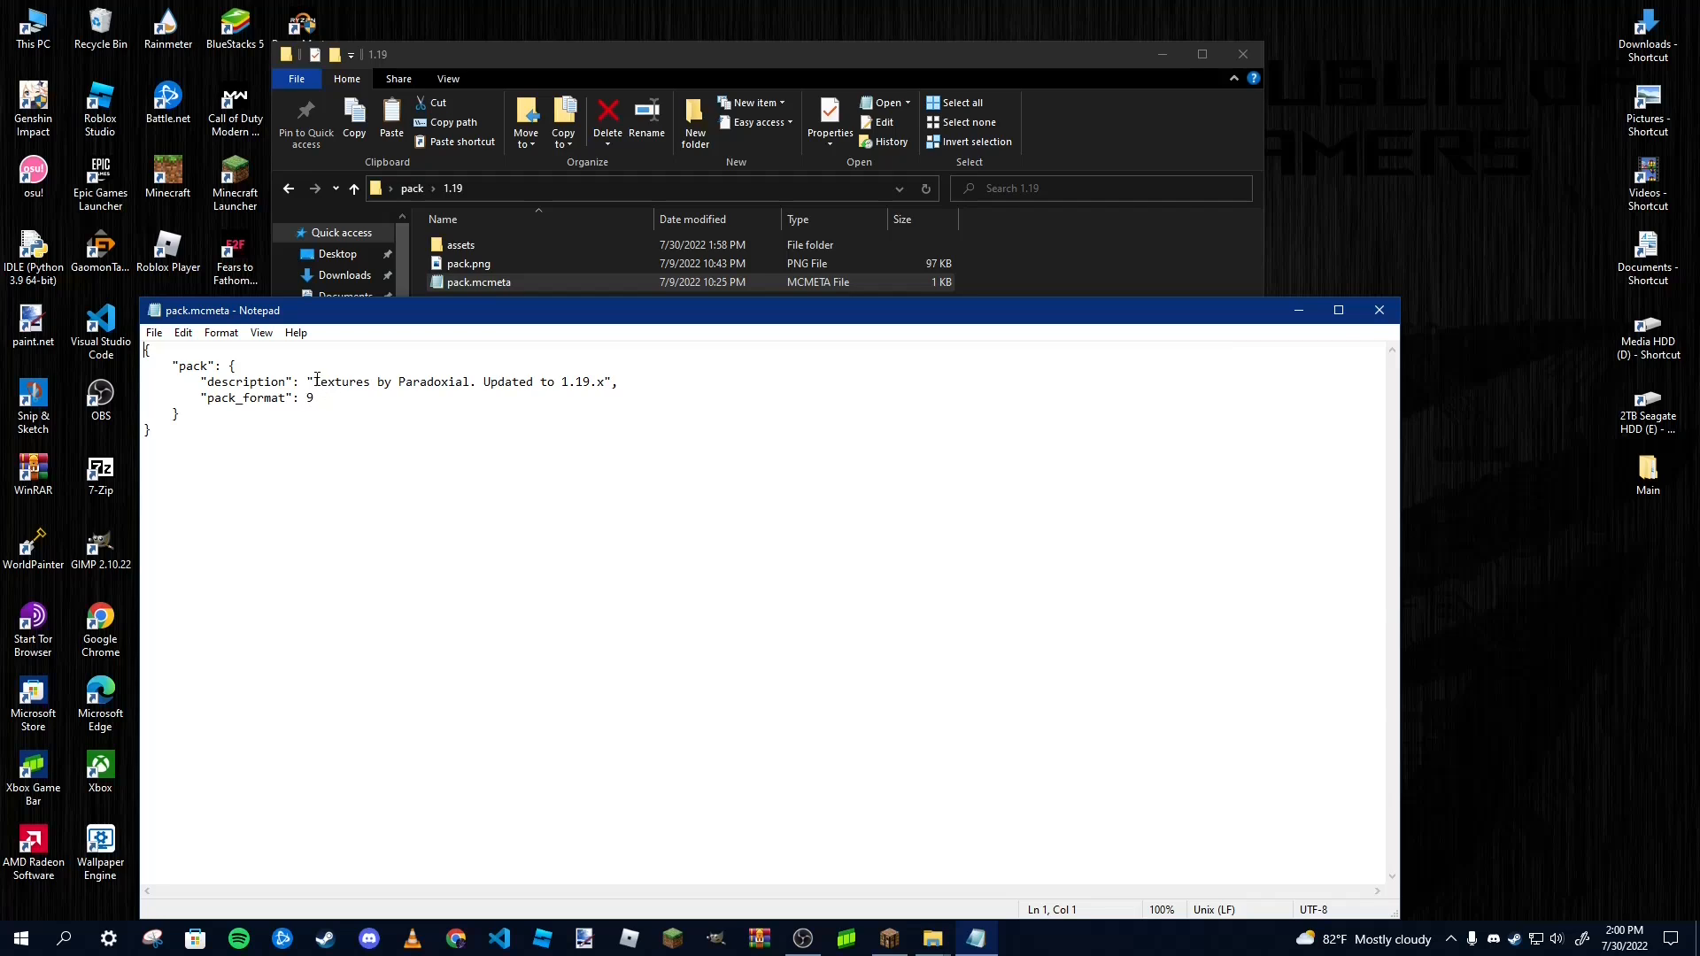
pyautogui.moveTo(316, 378); pyautogui.dragTo(606, 381)
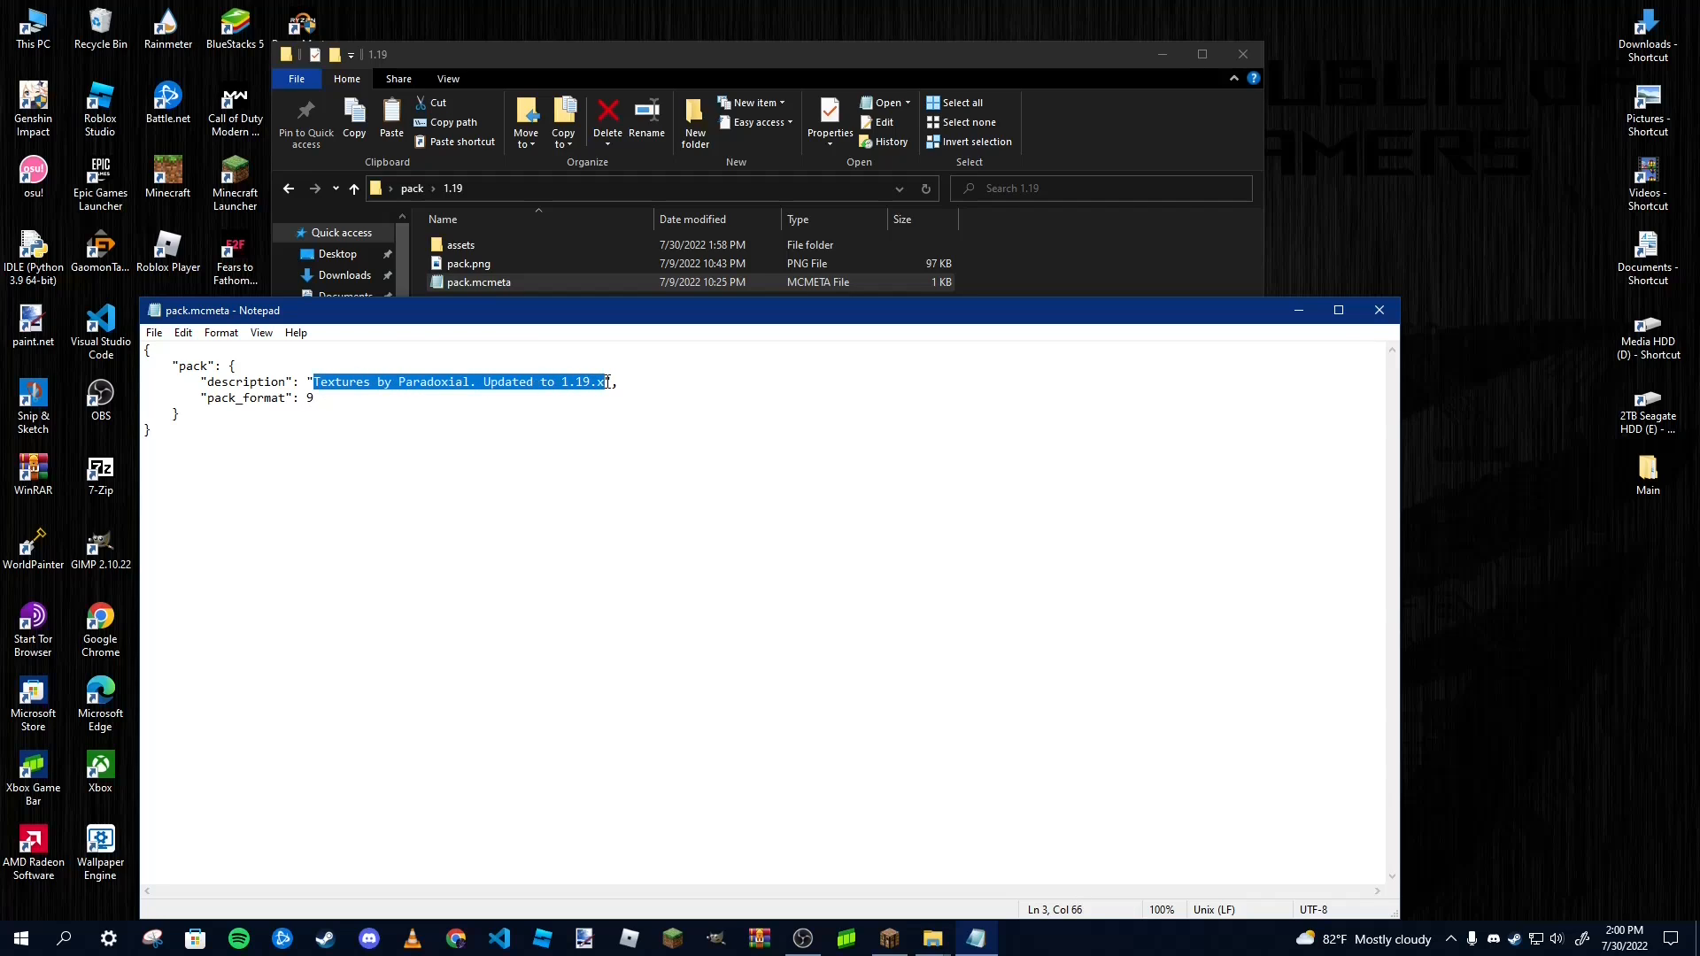
pyautogui.press('BackSpace')
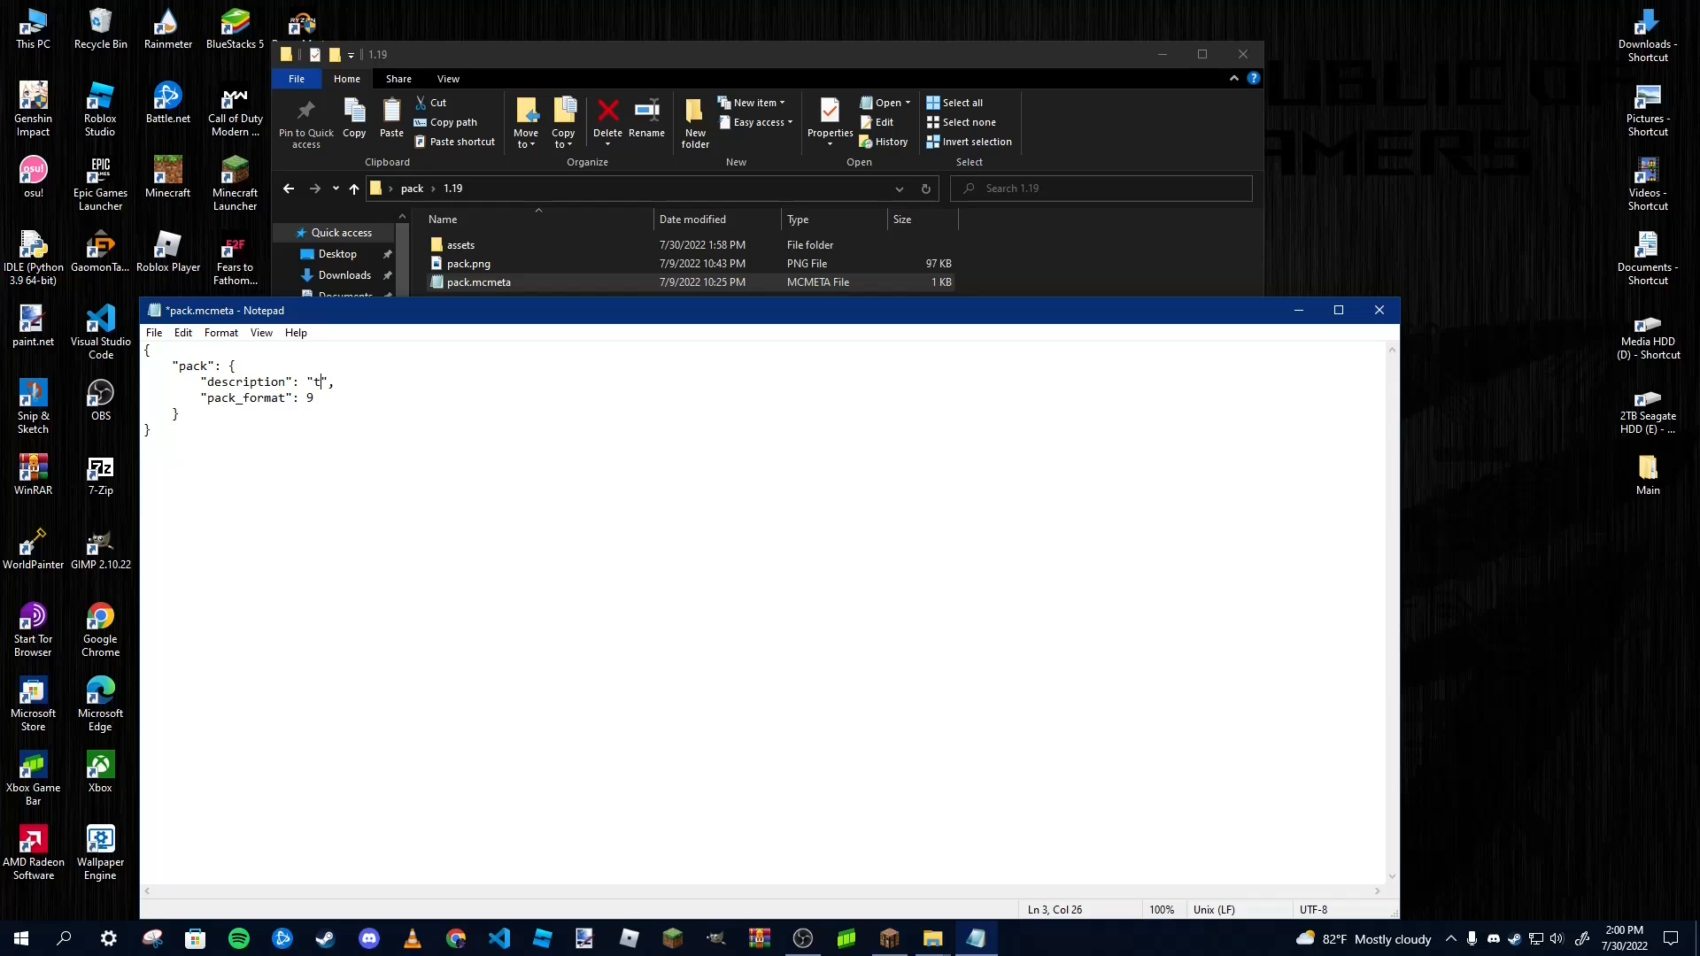
pyautogui.write('texturepack. subscribe')
pyautogui.hotkey('shift', 'Left')
pyautogui.click(298, 398)
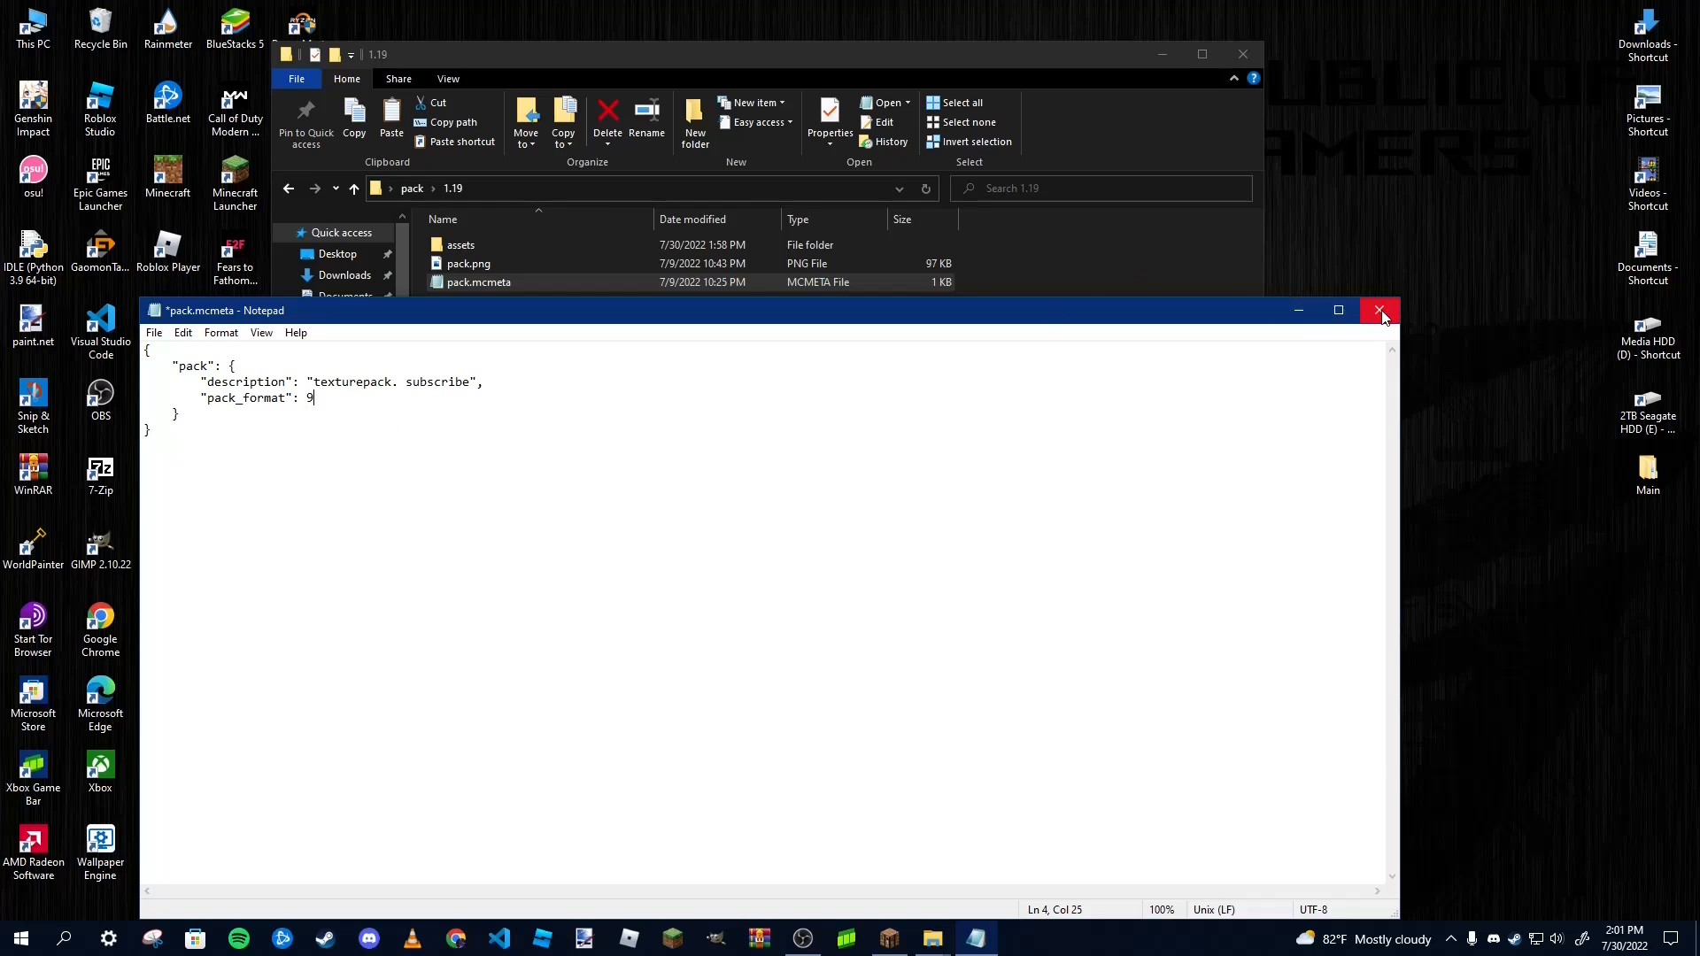
# Close pack.mcmeta and save the changes to it
pyautogui.moveTo(242, 312); pyautogui.dragTo(534, 614)
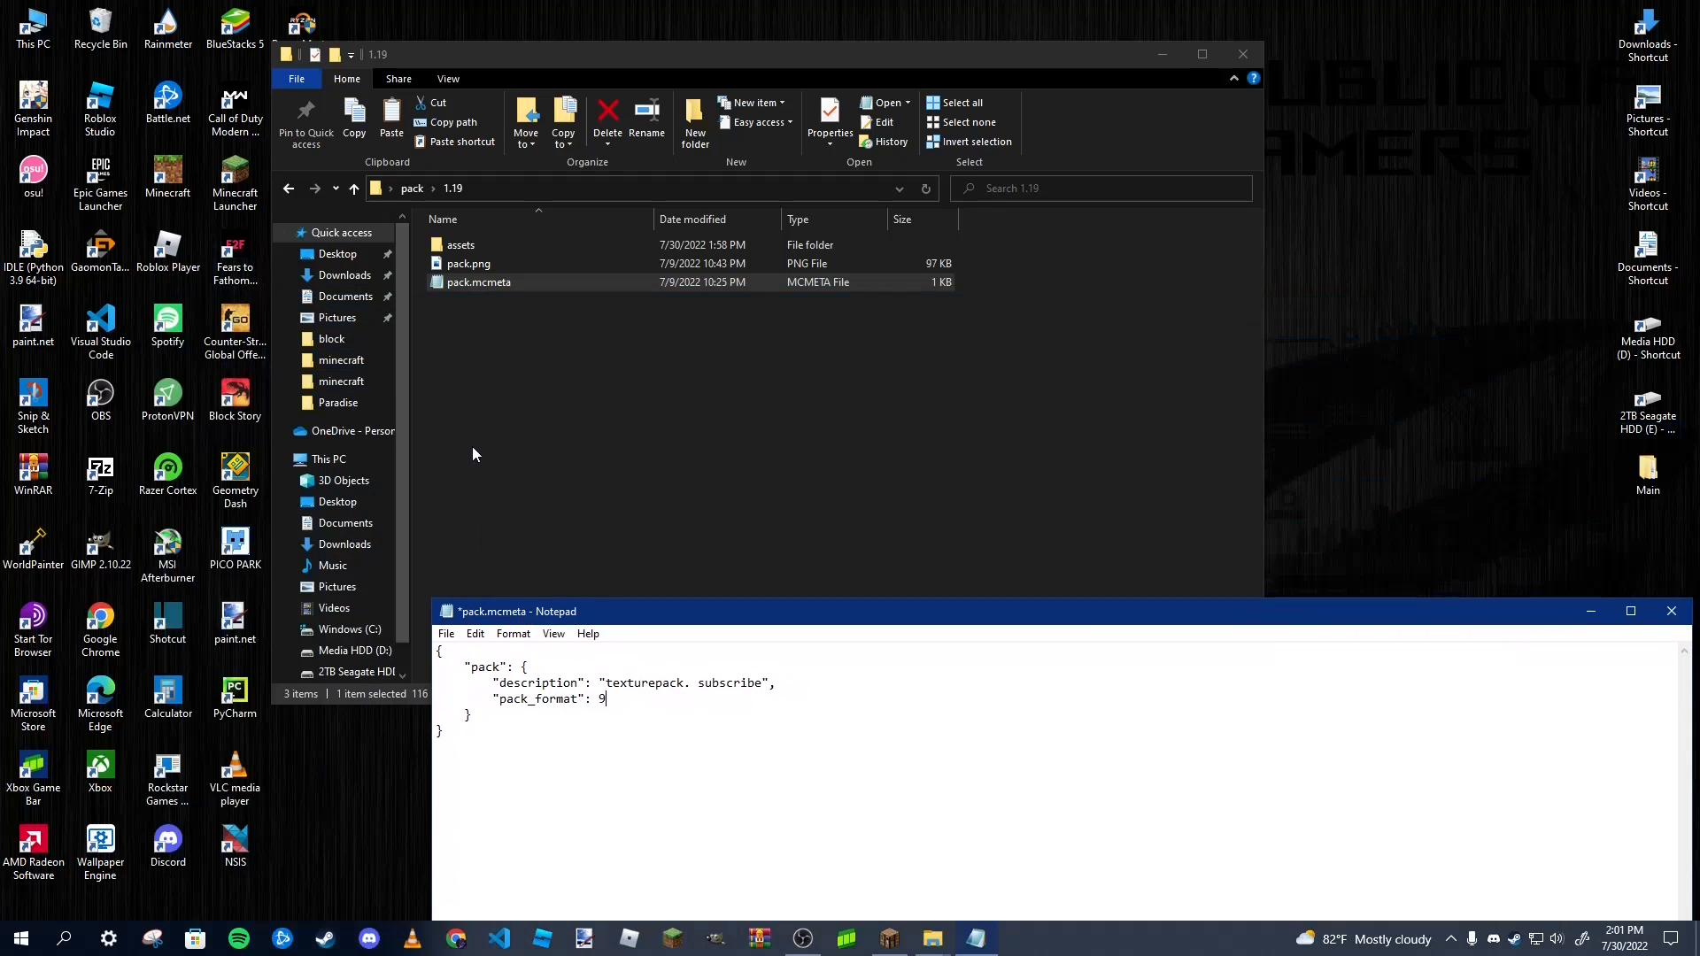
pyautogui.moveTo(638, 602); pyautogui.dragTo(498, 327)
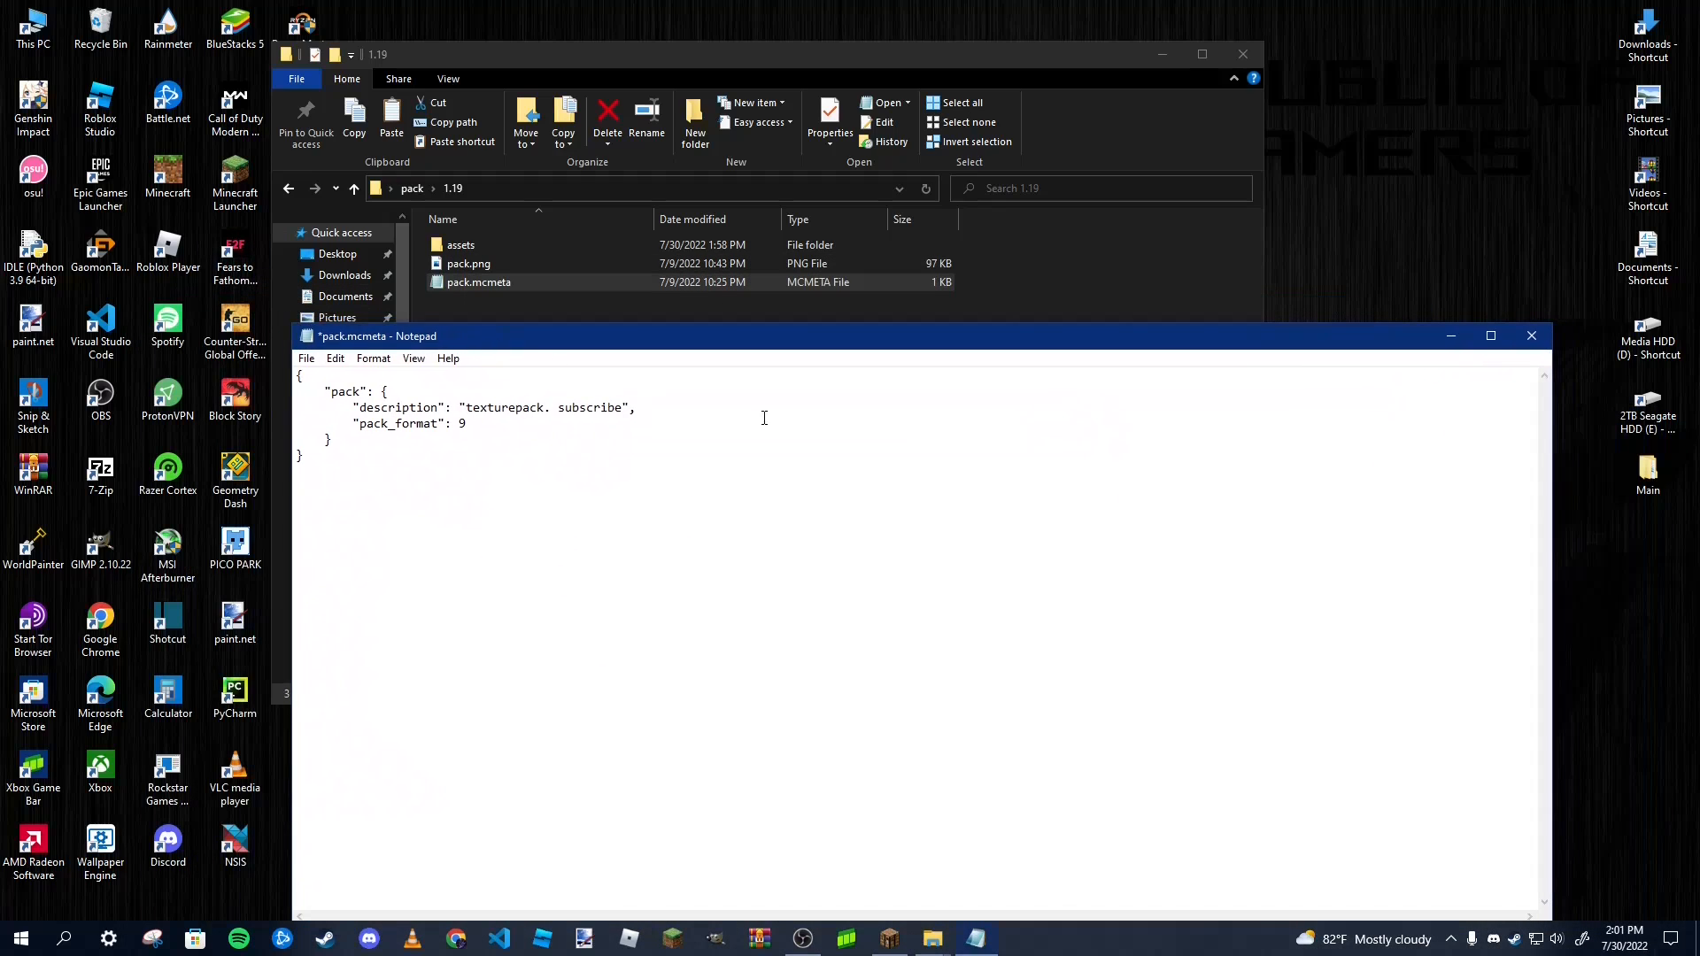
pyautogui.click(1532, 336)
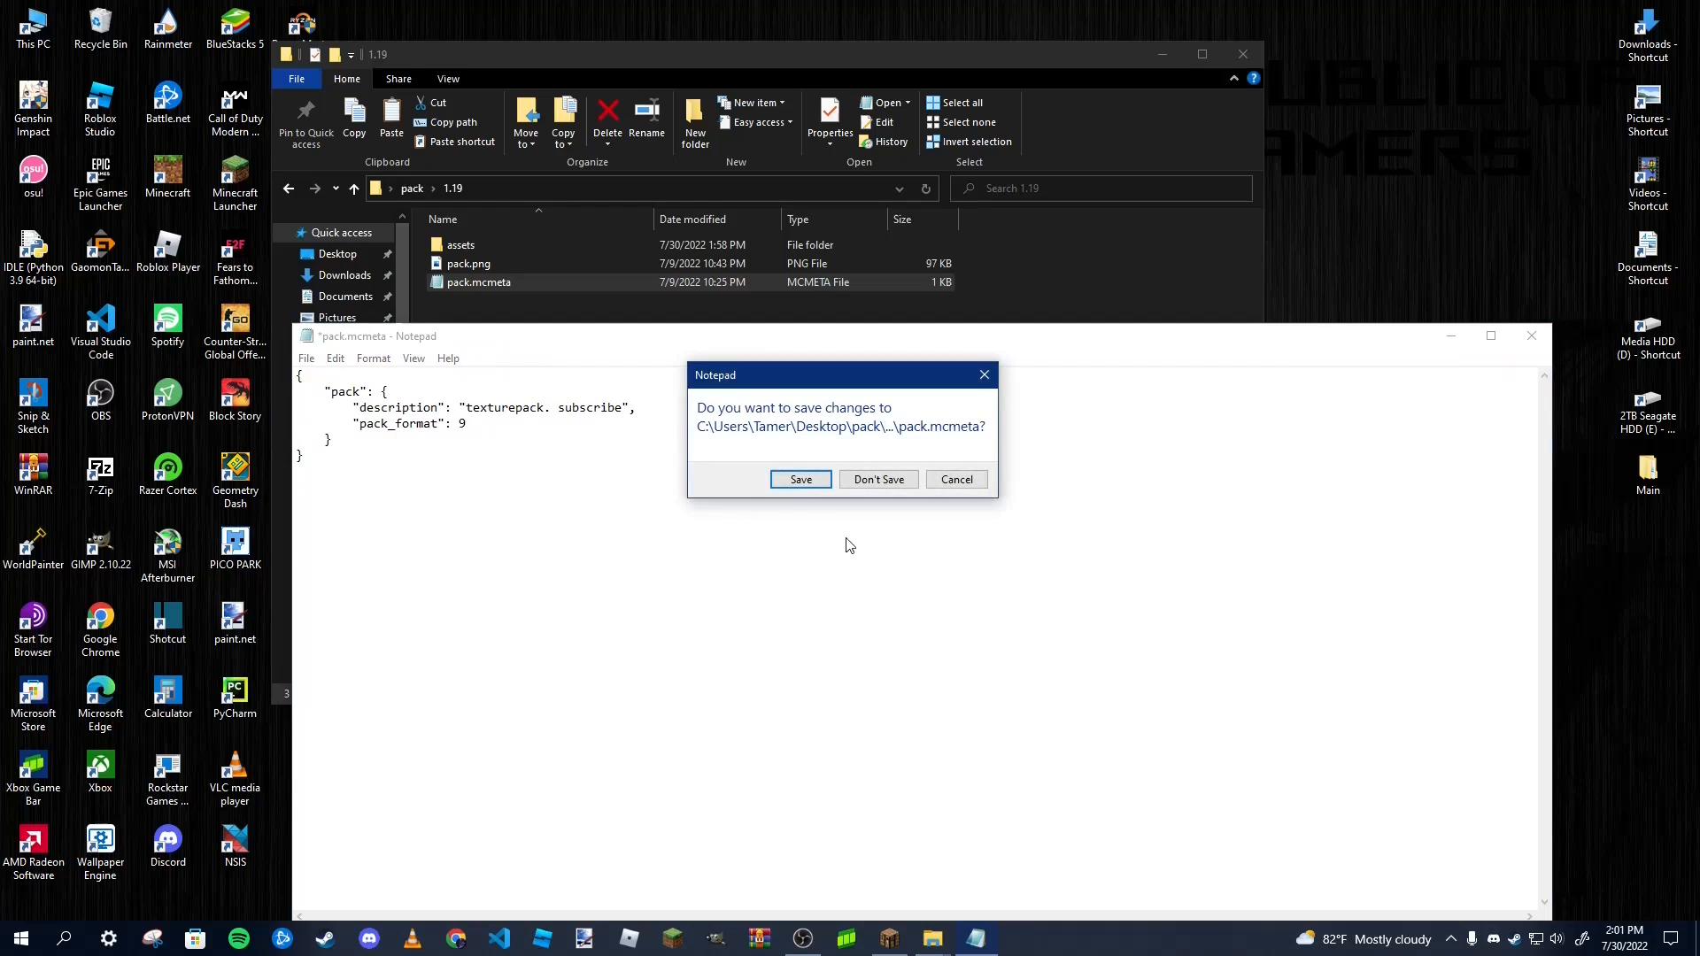
pyautogui.click(800, 480)
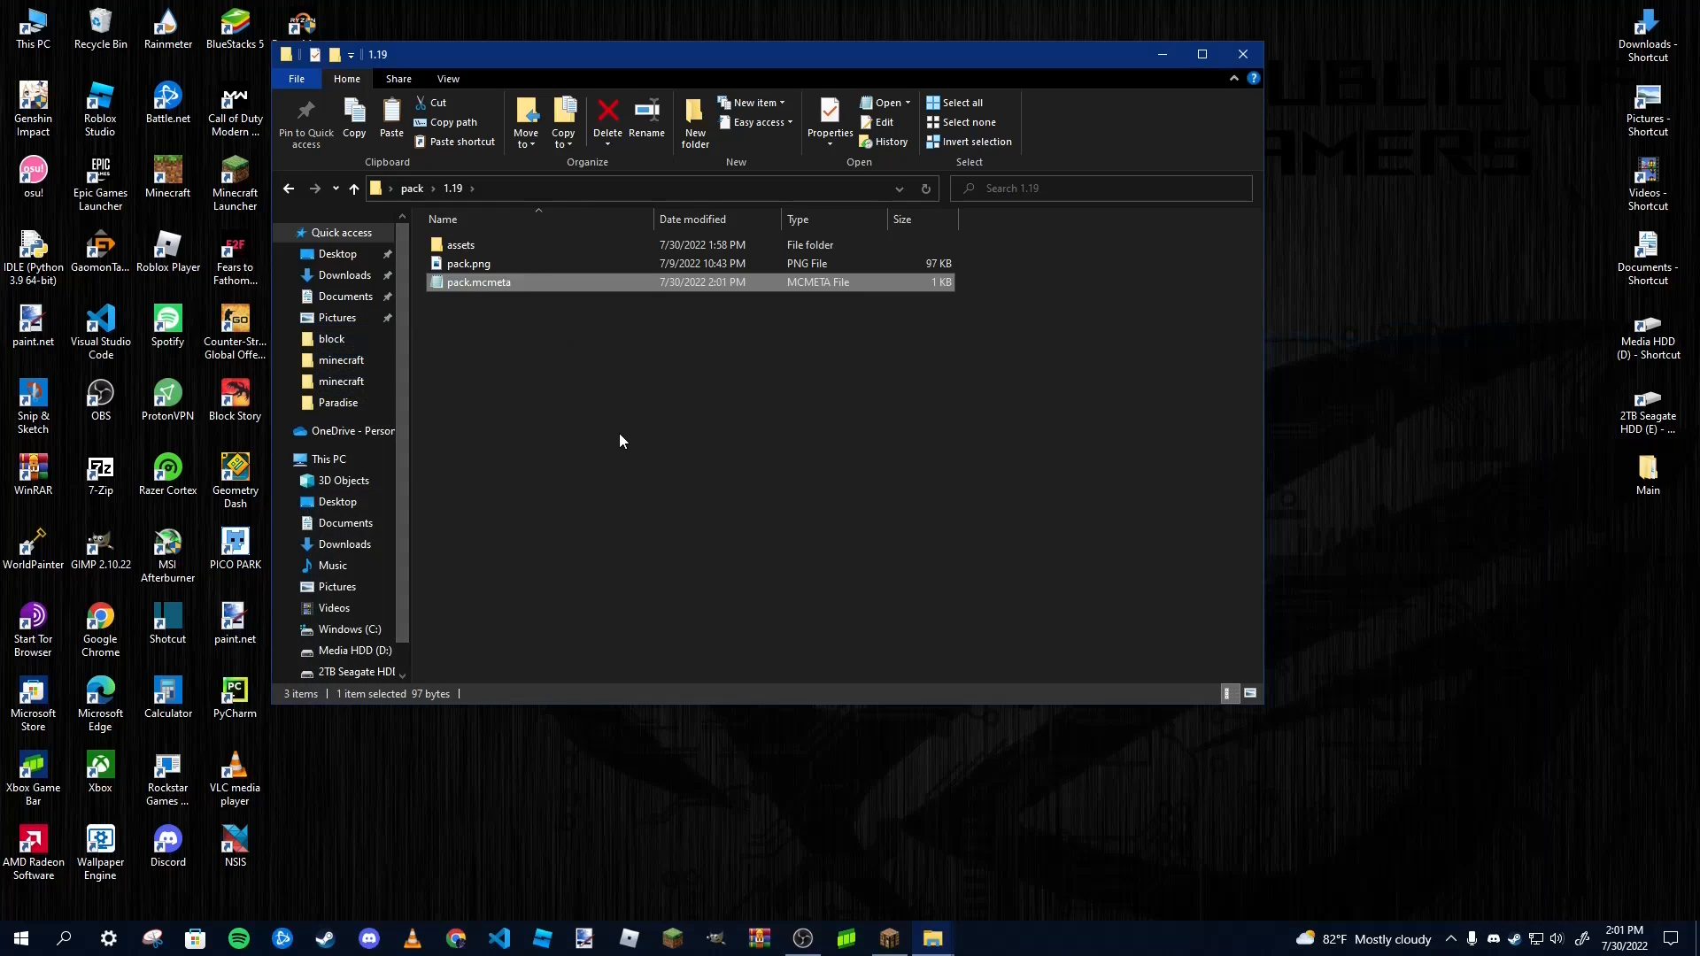
pyautogui.click(657, 402)
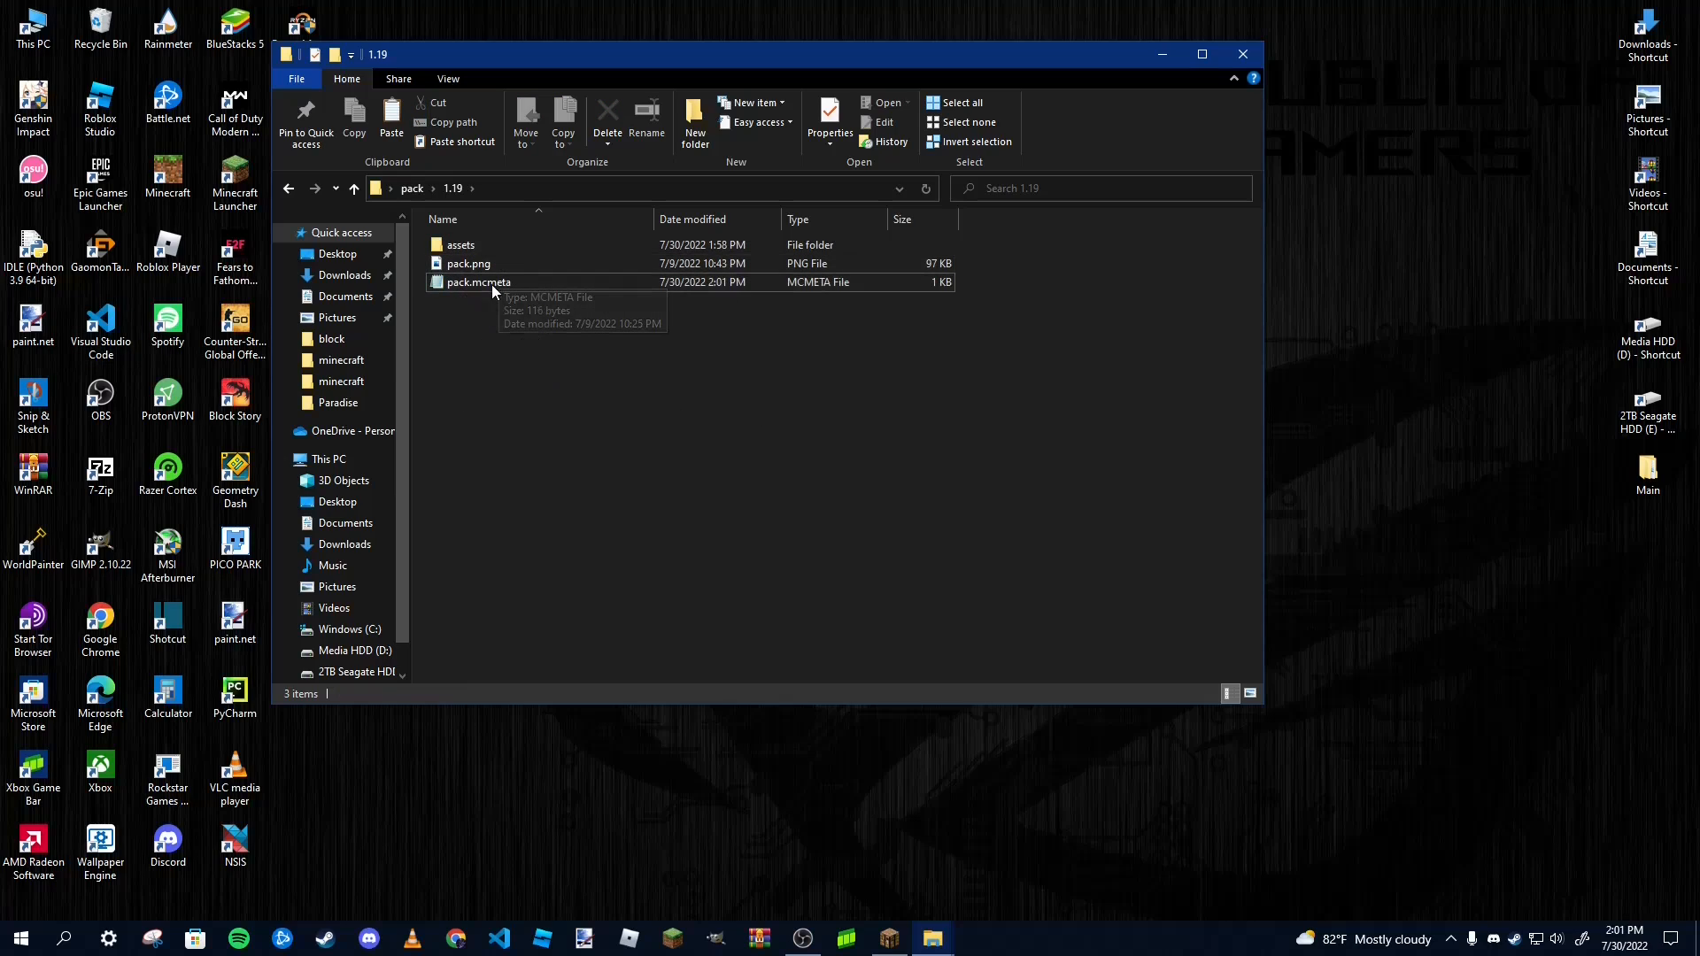
# Delete the realms folder and the .mcassetsroot file from the assets folder
pyautogui.doubleClick(479, 247)
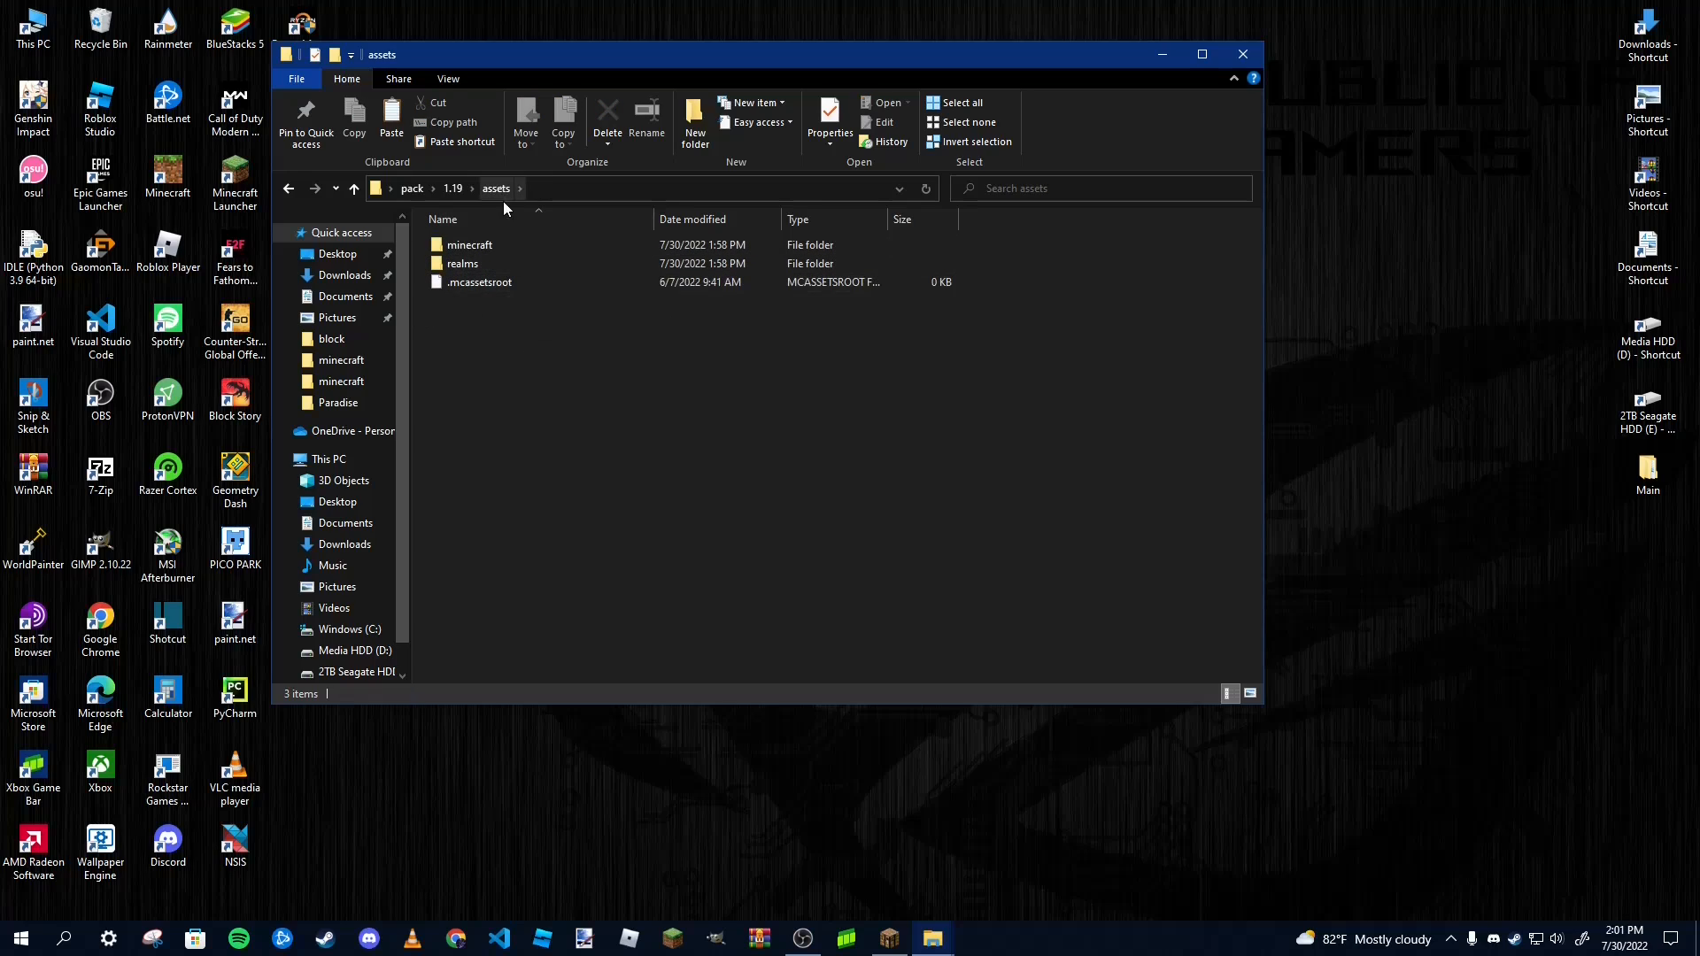
pyautogui.moveTo(459, 301); pyautogui.dragTo(456, 261)
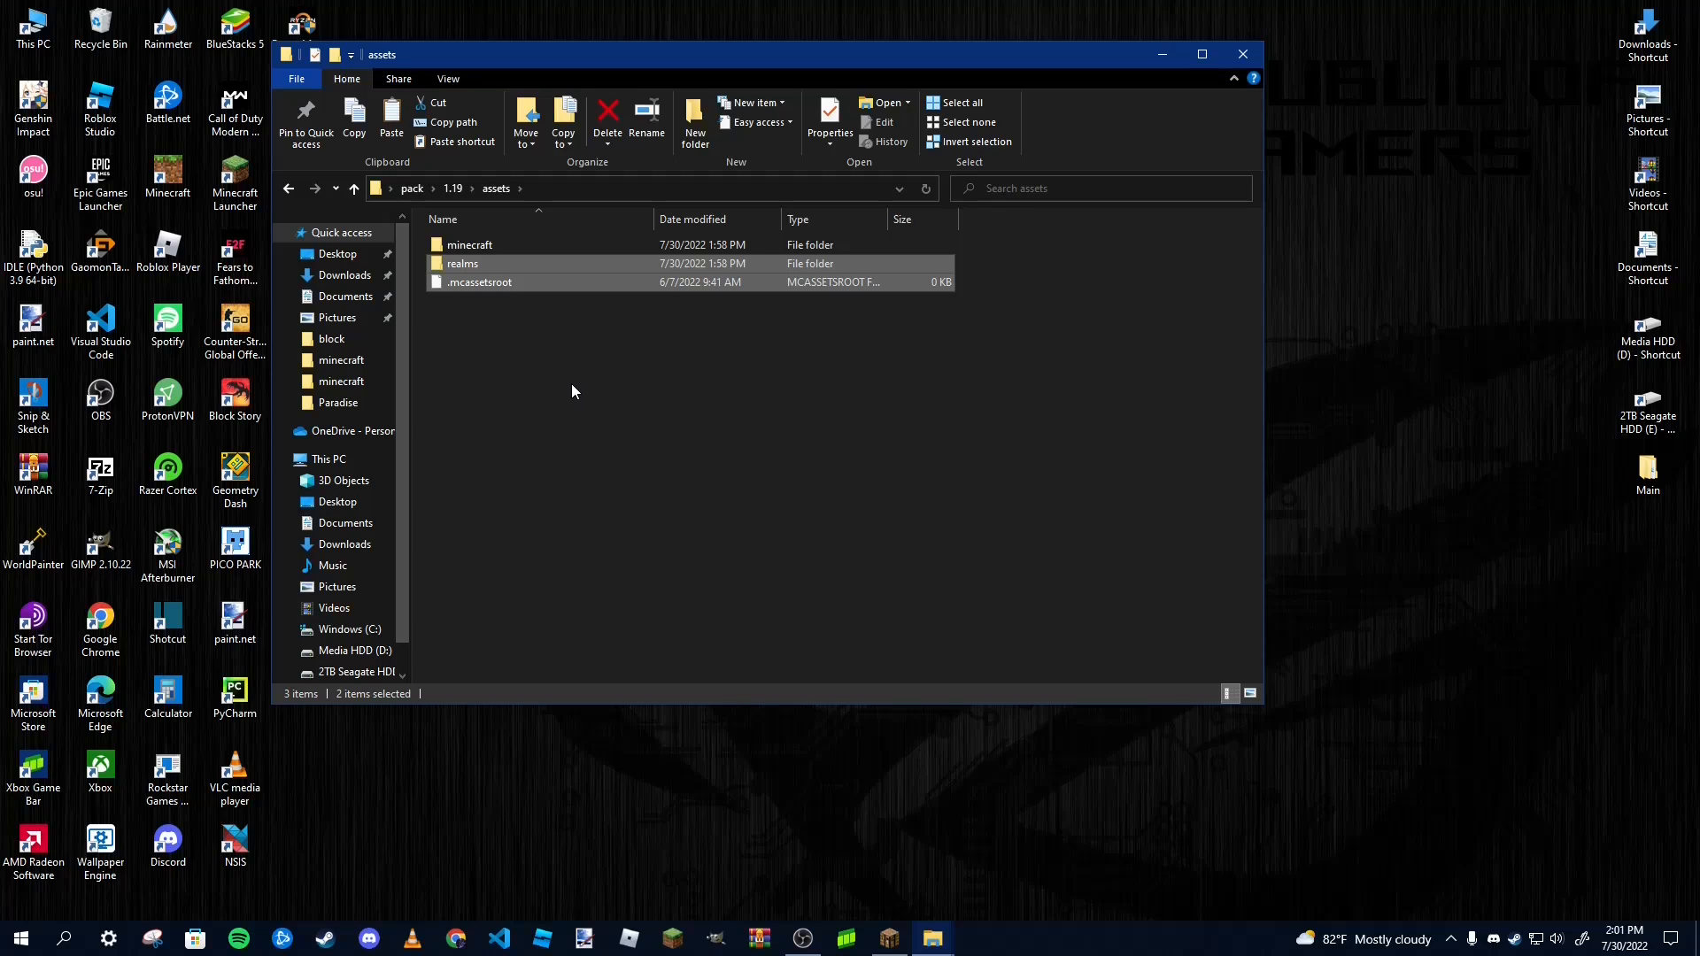
pyautogui.press('Delete')
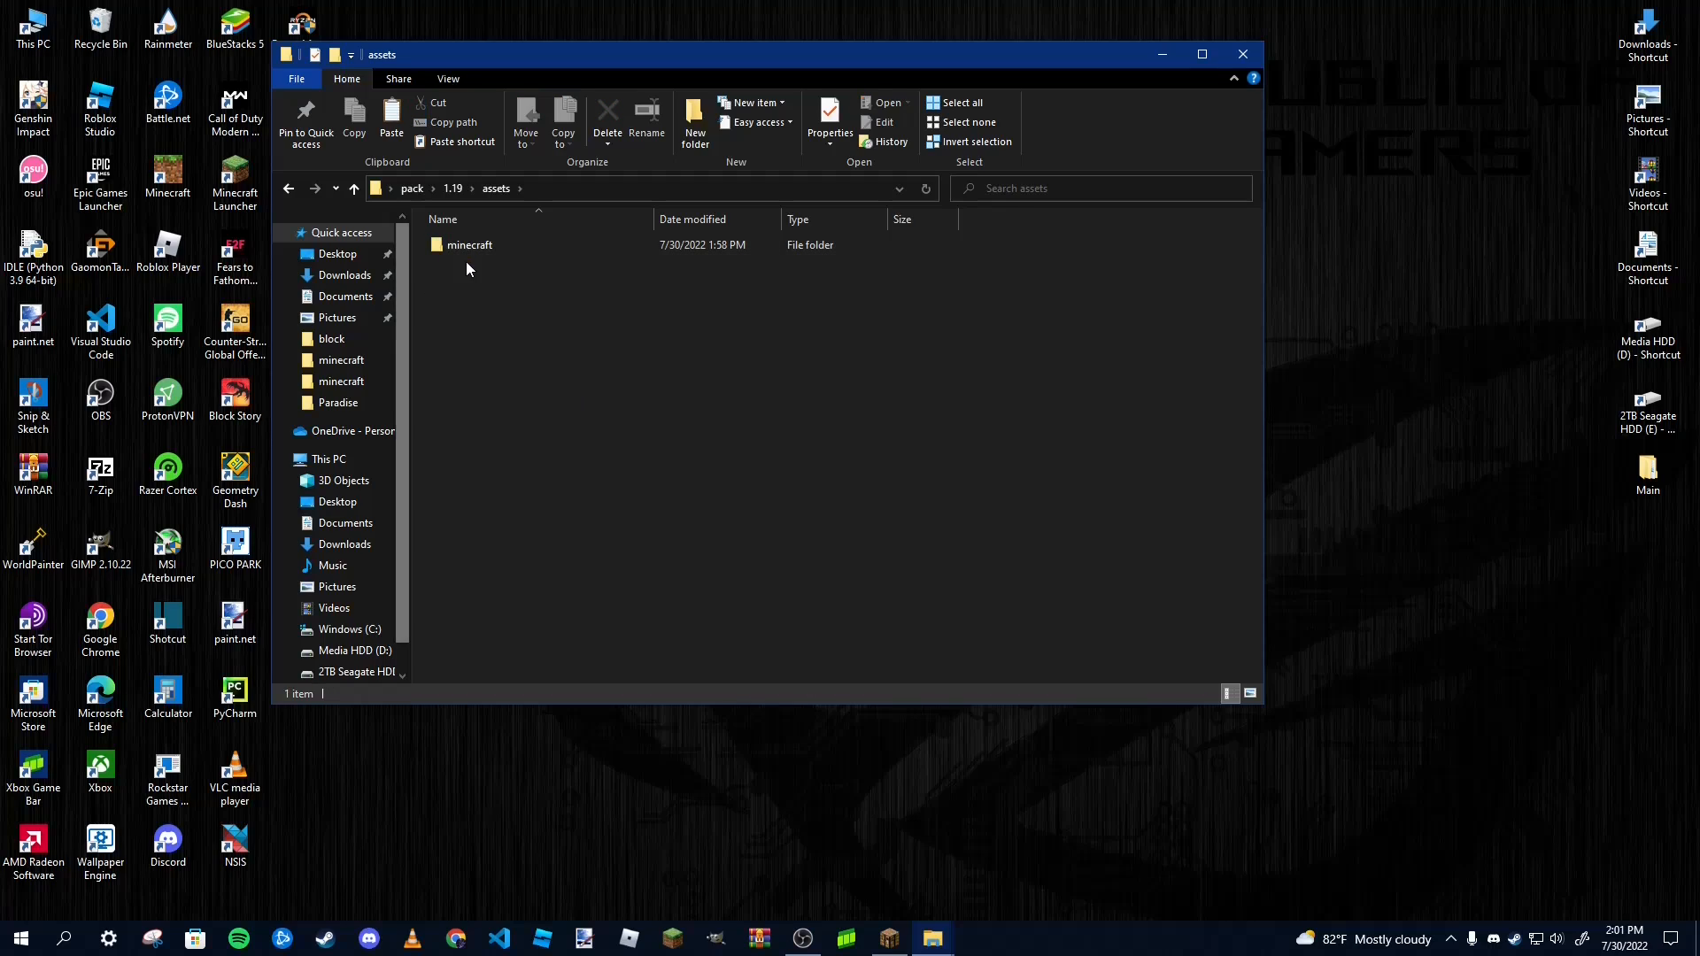
# Delete gpu_warnlist.json, regional_compliancies.json and every folder except textures from the minecraft folder inside assets
pyautogui.doubleClick(485, 246)
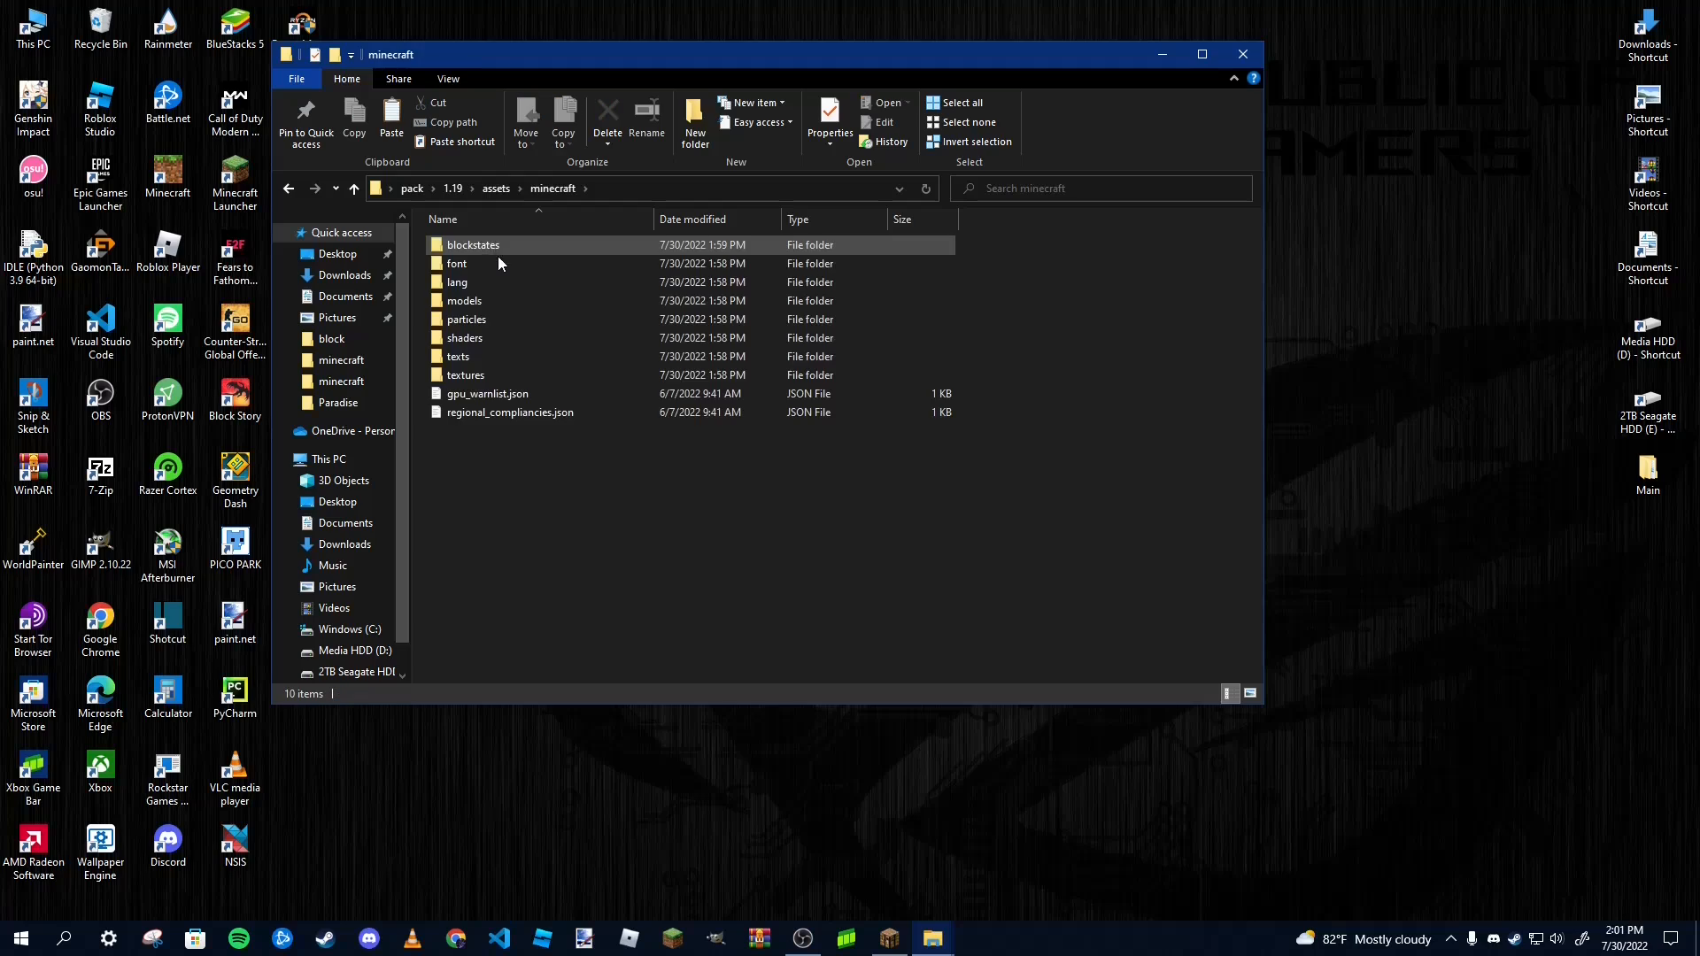
pyautogui.moveTo(523, 442); pyautogui.dragTo(528, 390)
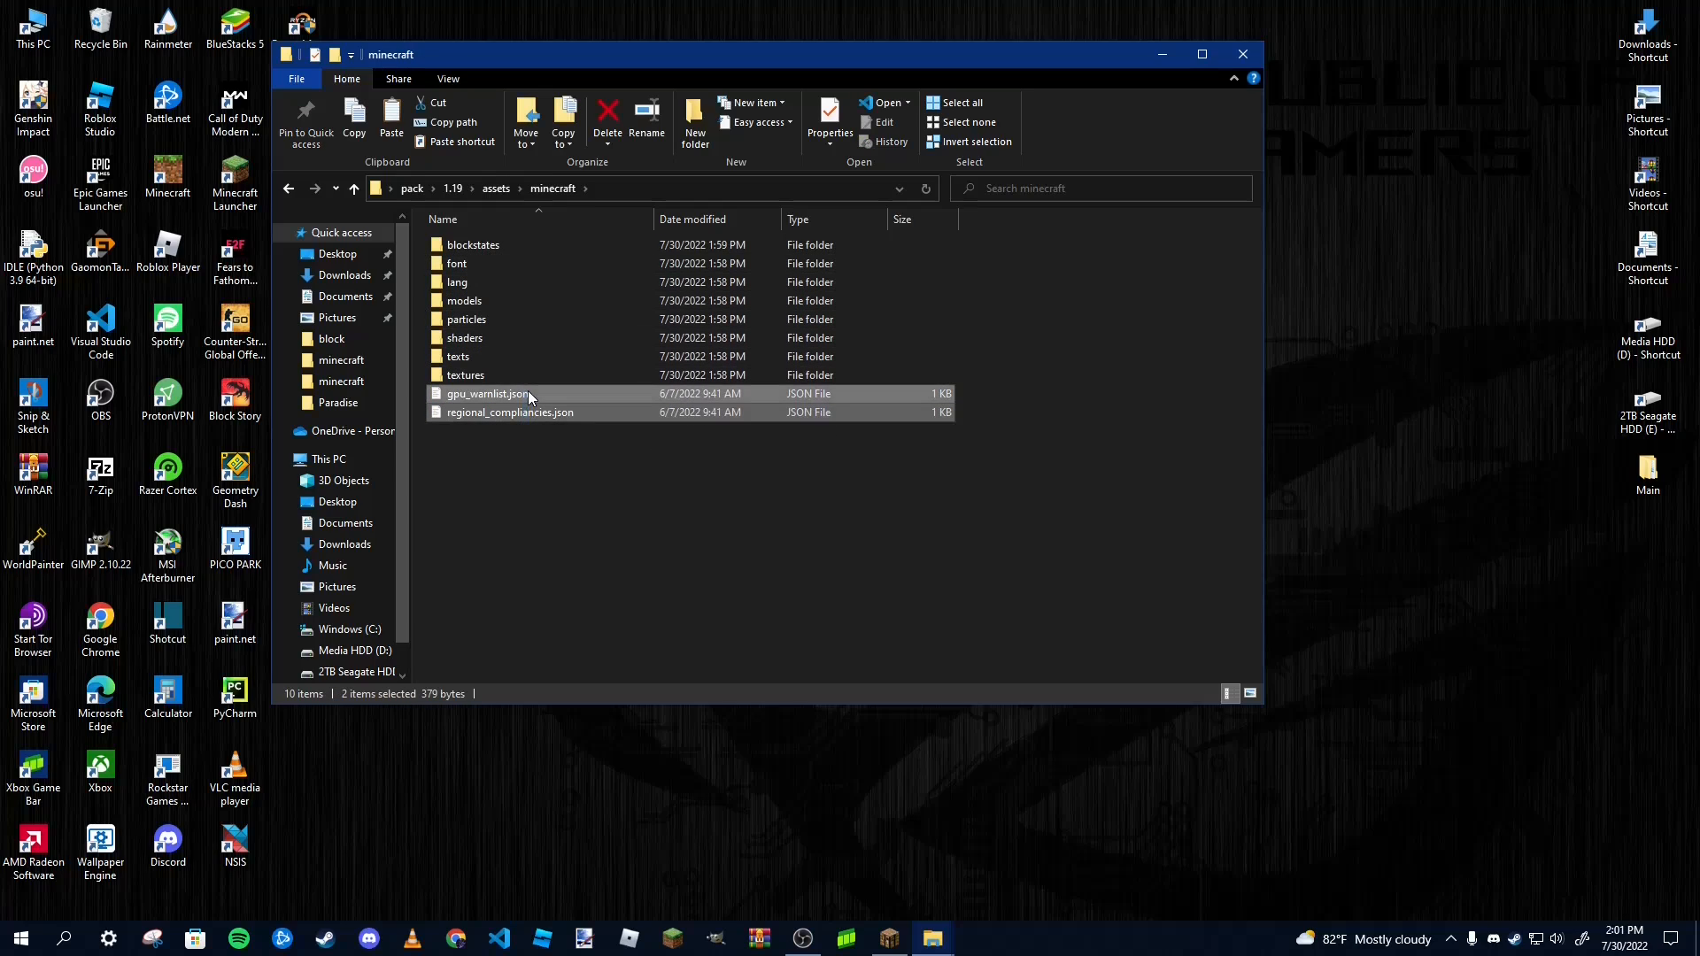
pyautogui.press('Delete')
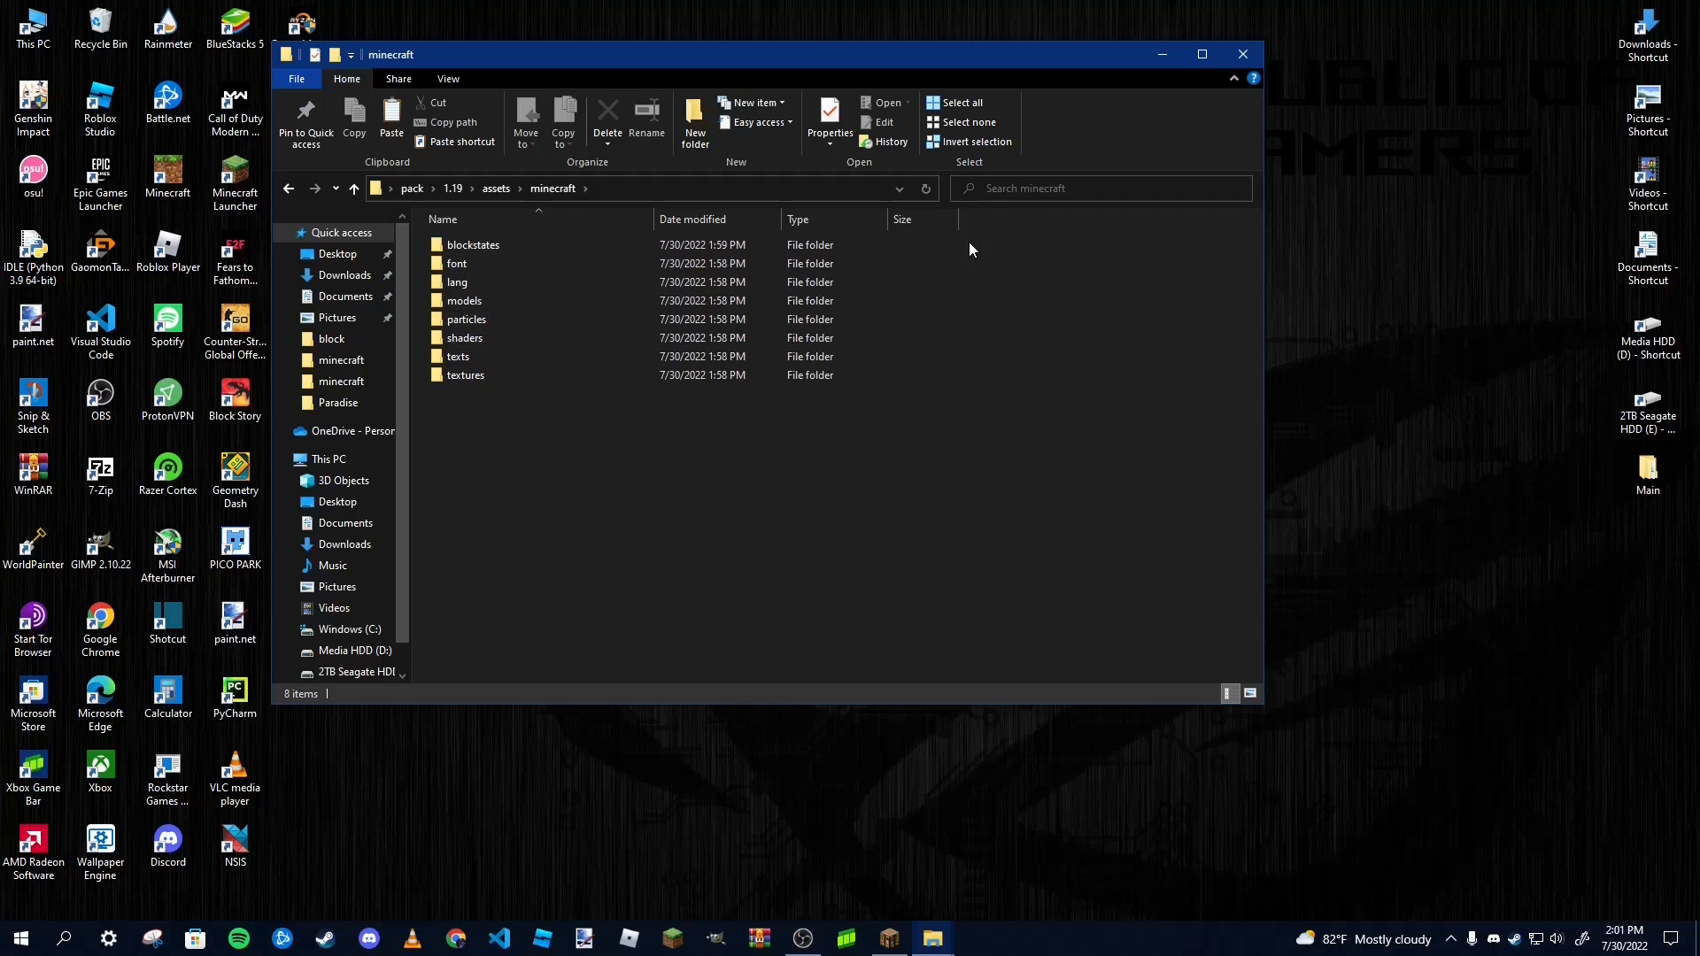
pyautogui.moveTo(963, 254); pyautogui.dragTo(791, 363)
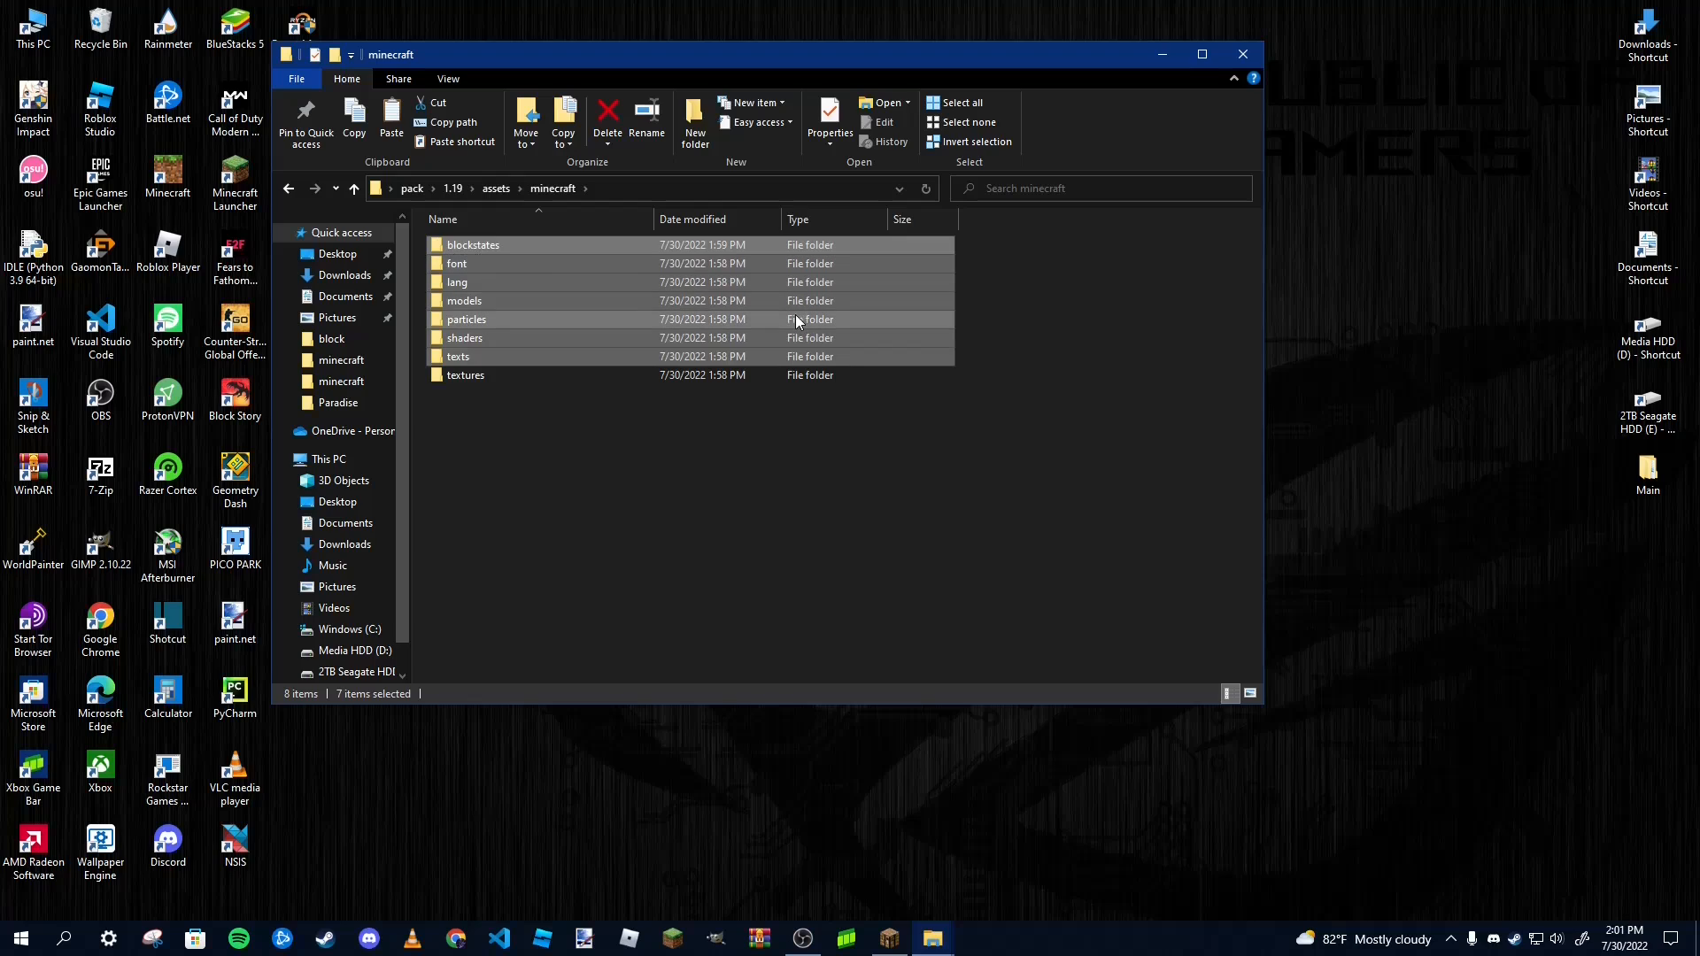
pyautogui.press('Delete')
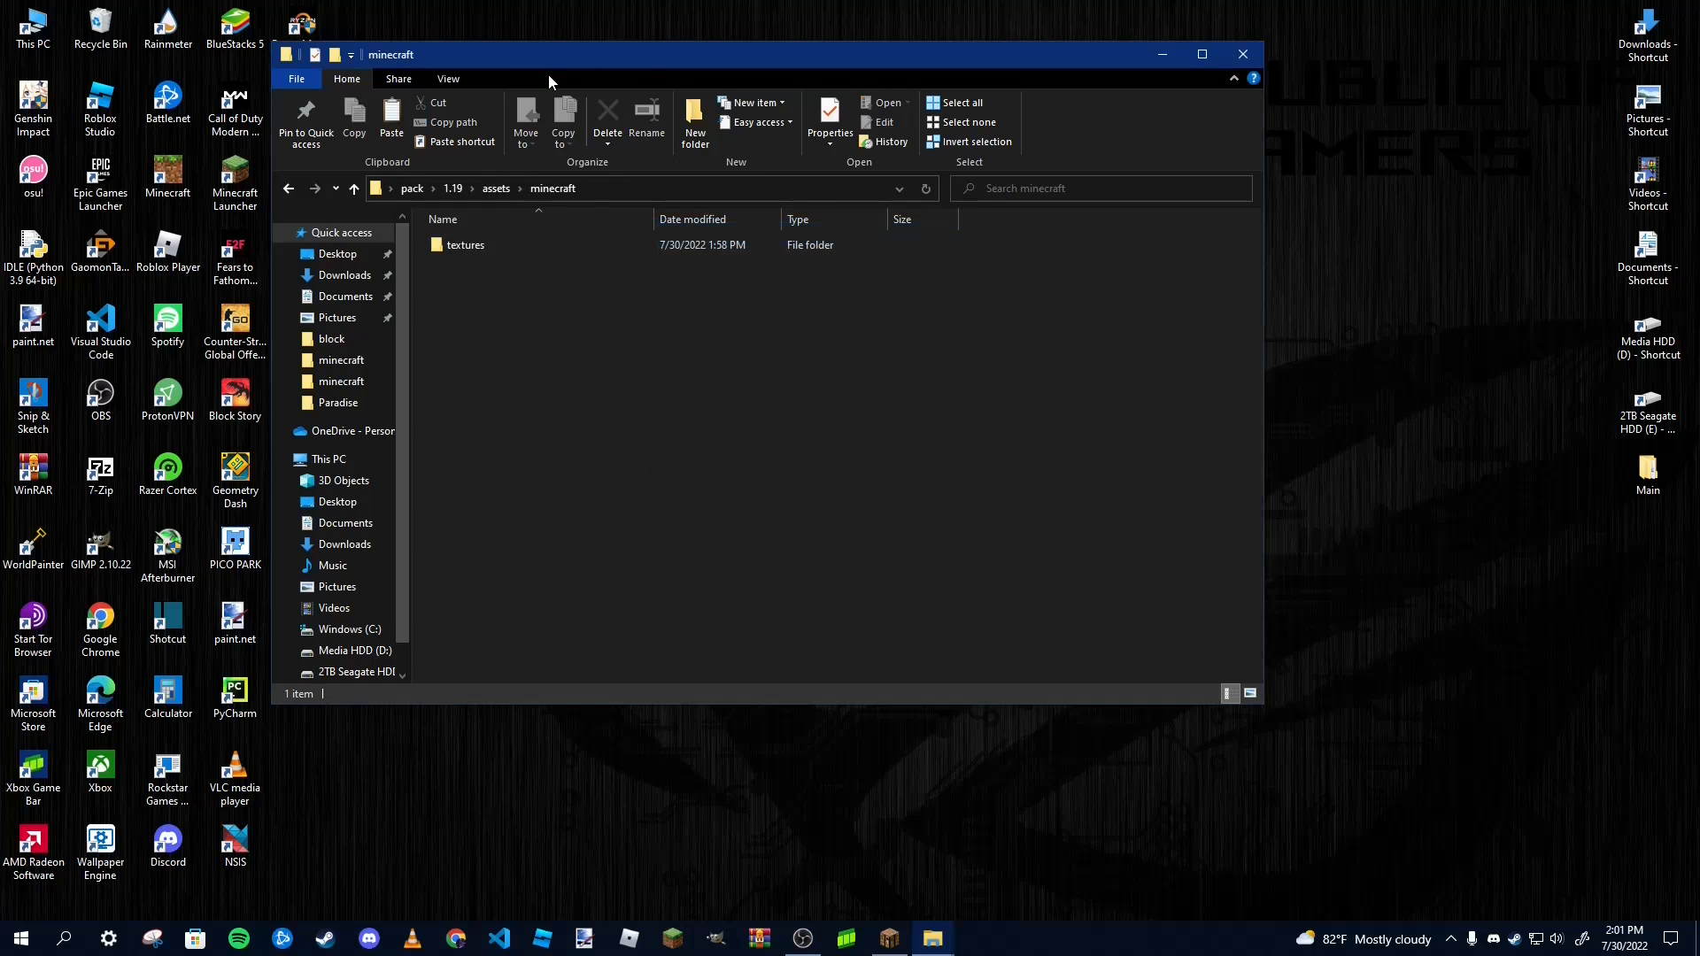
# Examine the subfolders of the textures folder and the block texture images inside its block folder
pyautogui.click(471, 246)
pyautogui.doubleClick(471, 246)
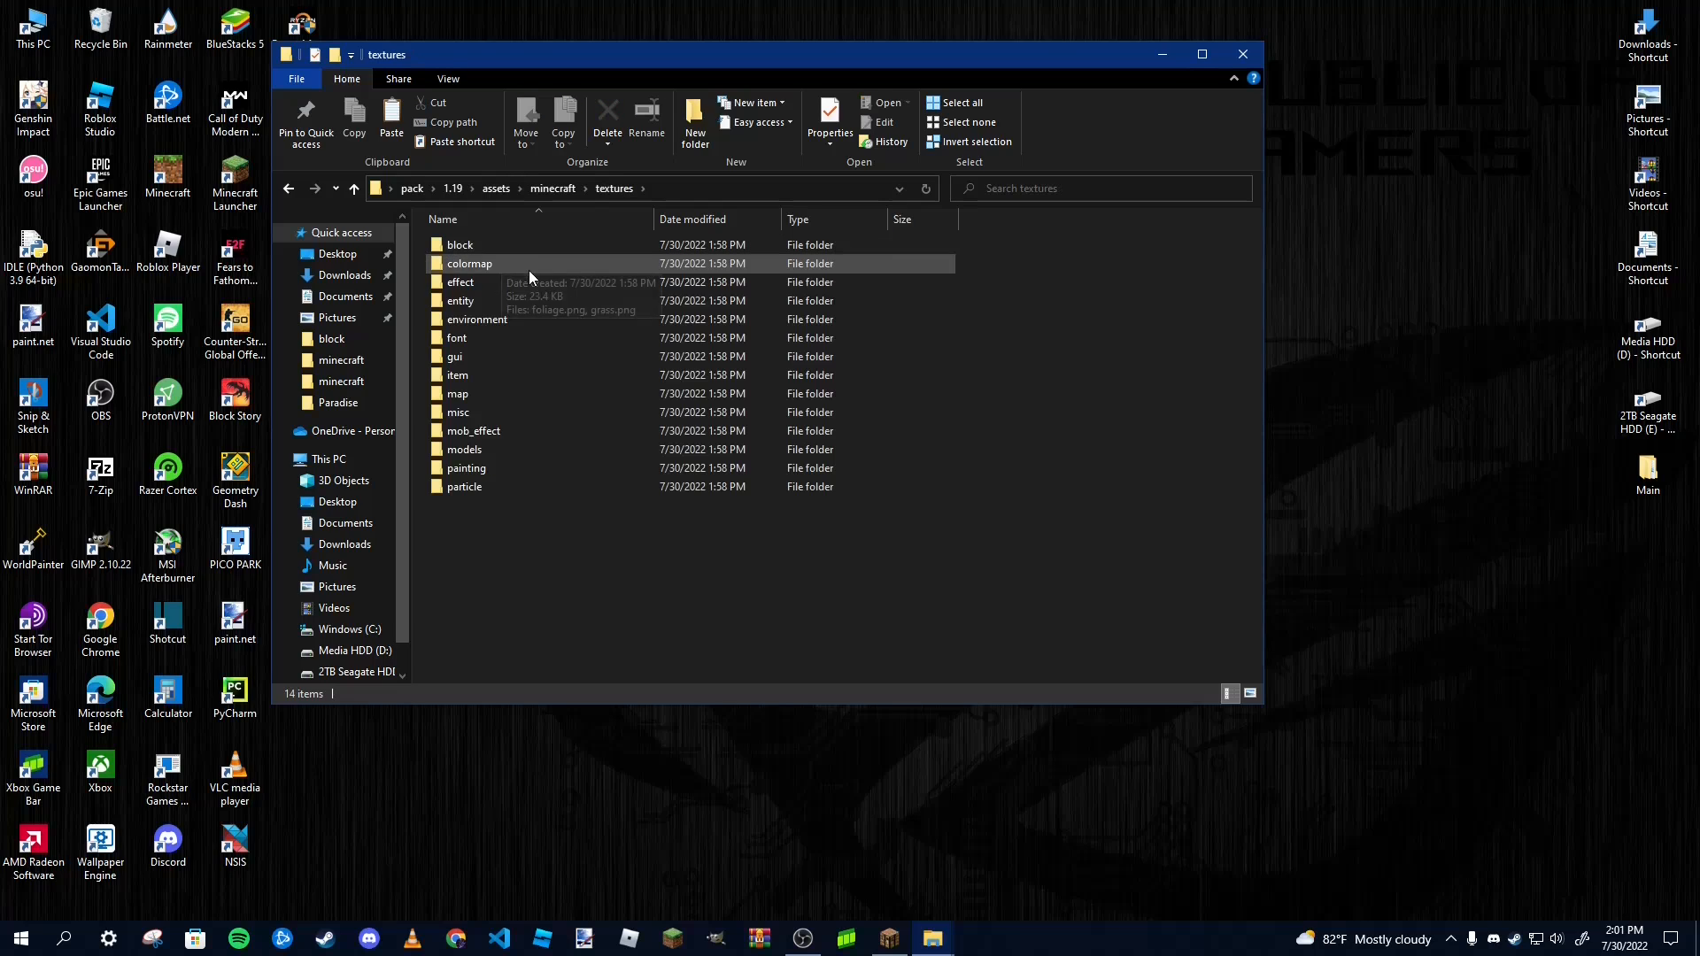
pyautogui.doubleClick(788, 245)
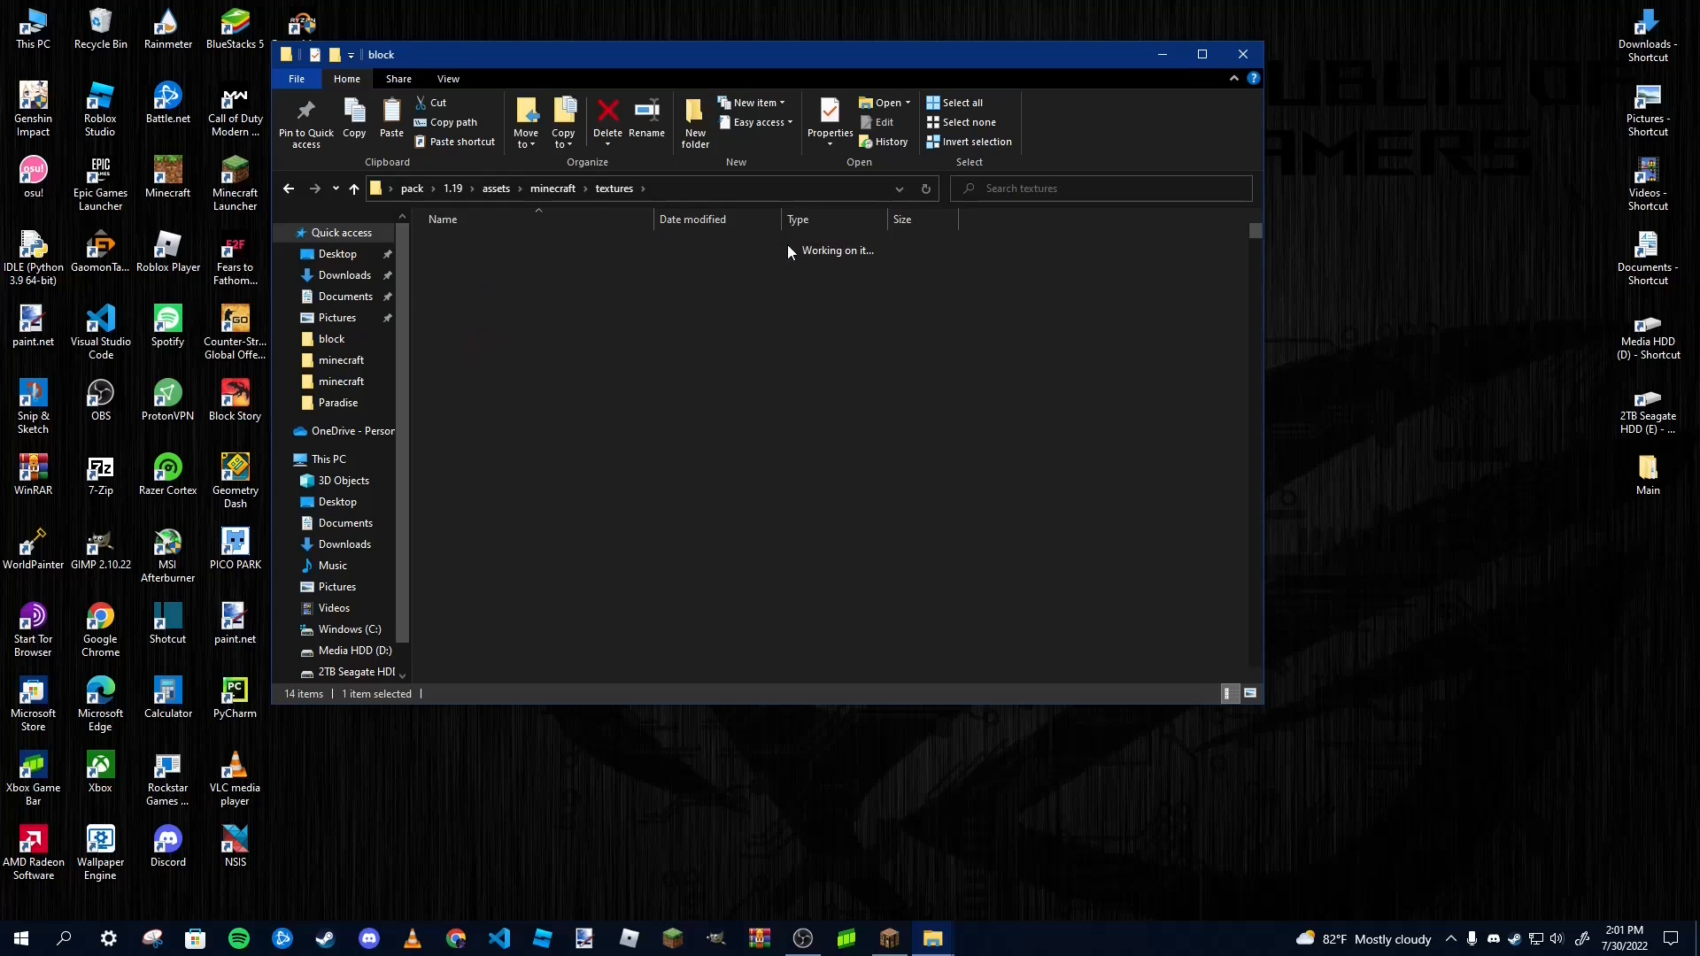
pyautogui.click(1201, 54)
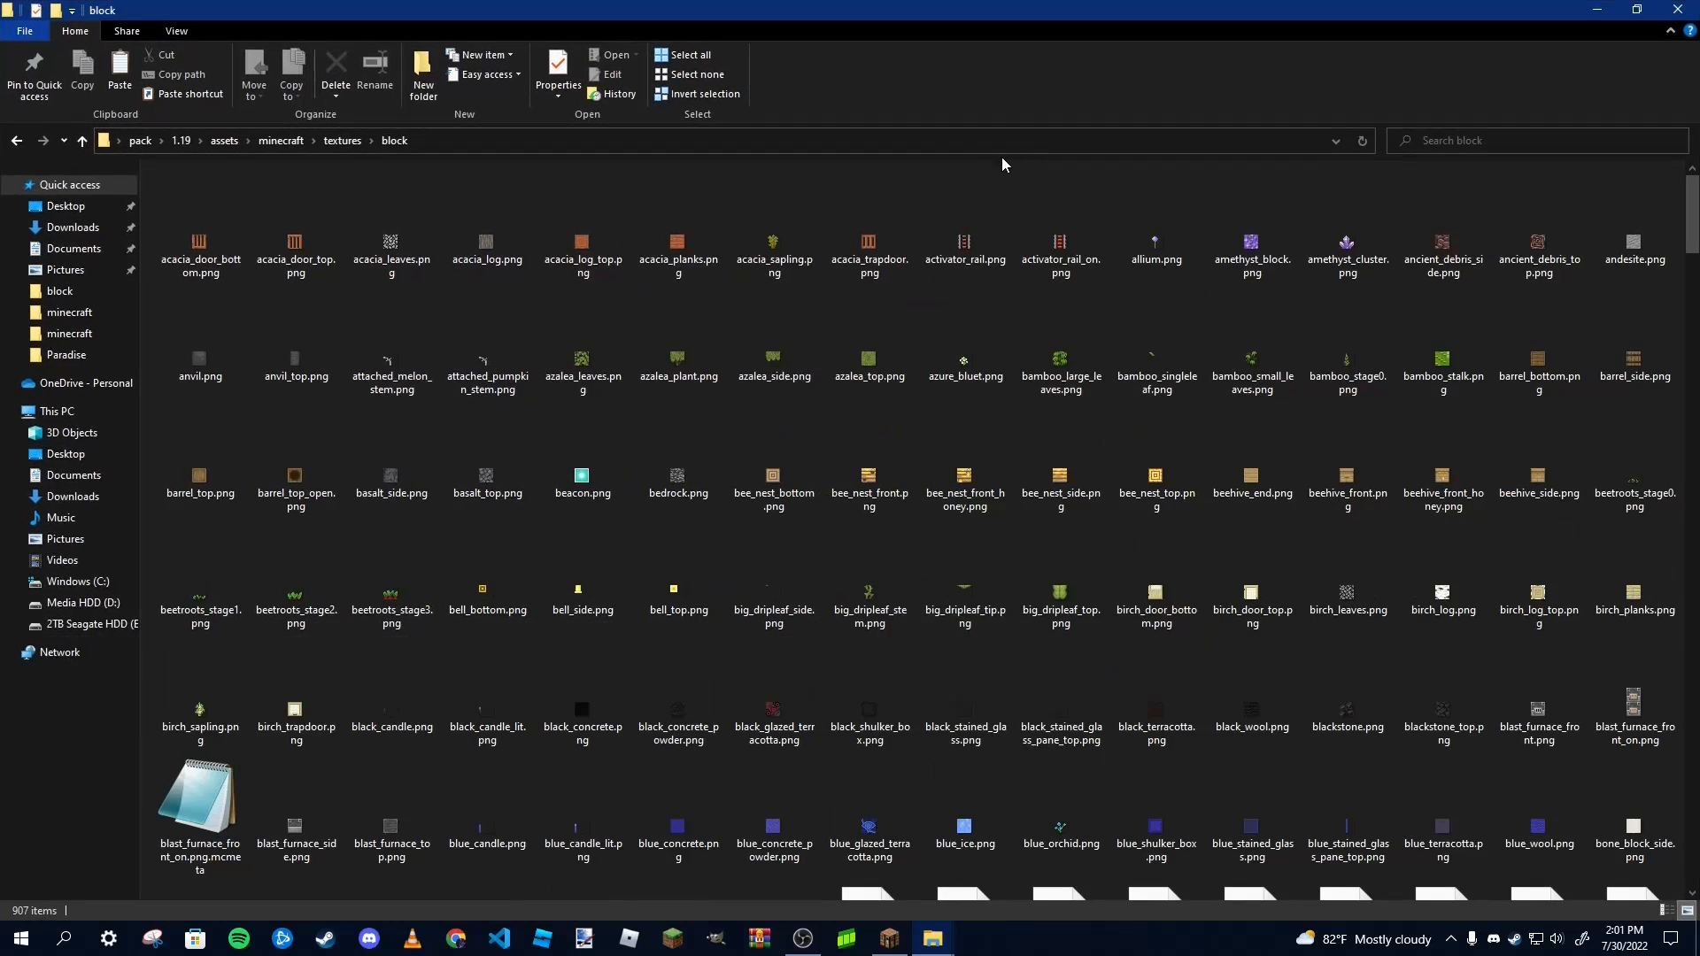
pyautogui.click(342, 139)
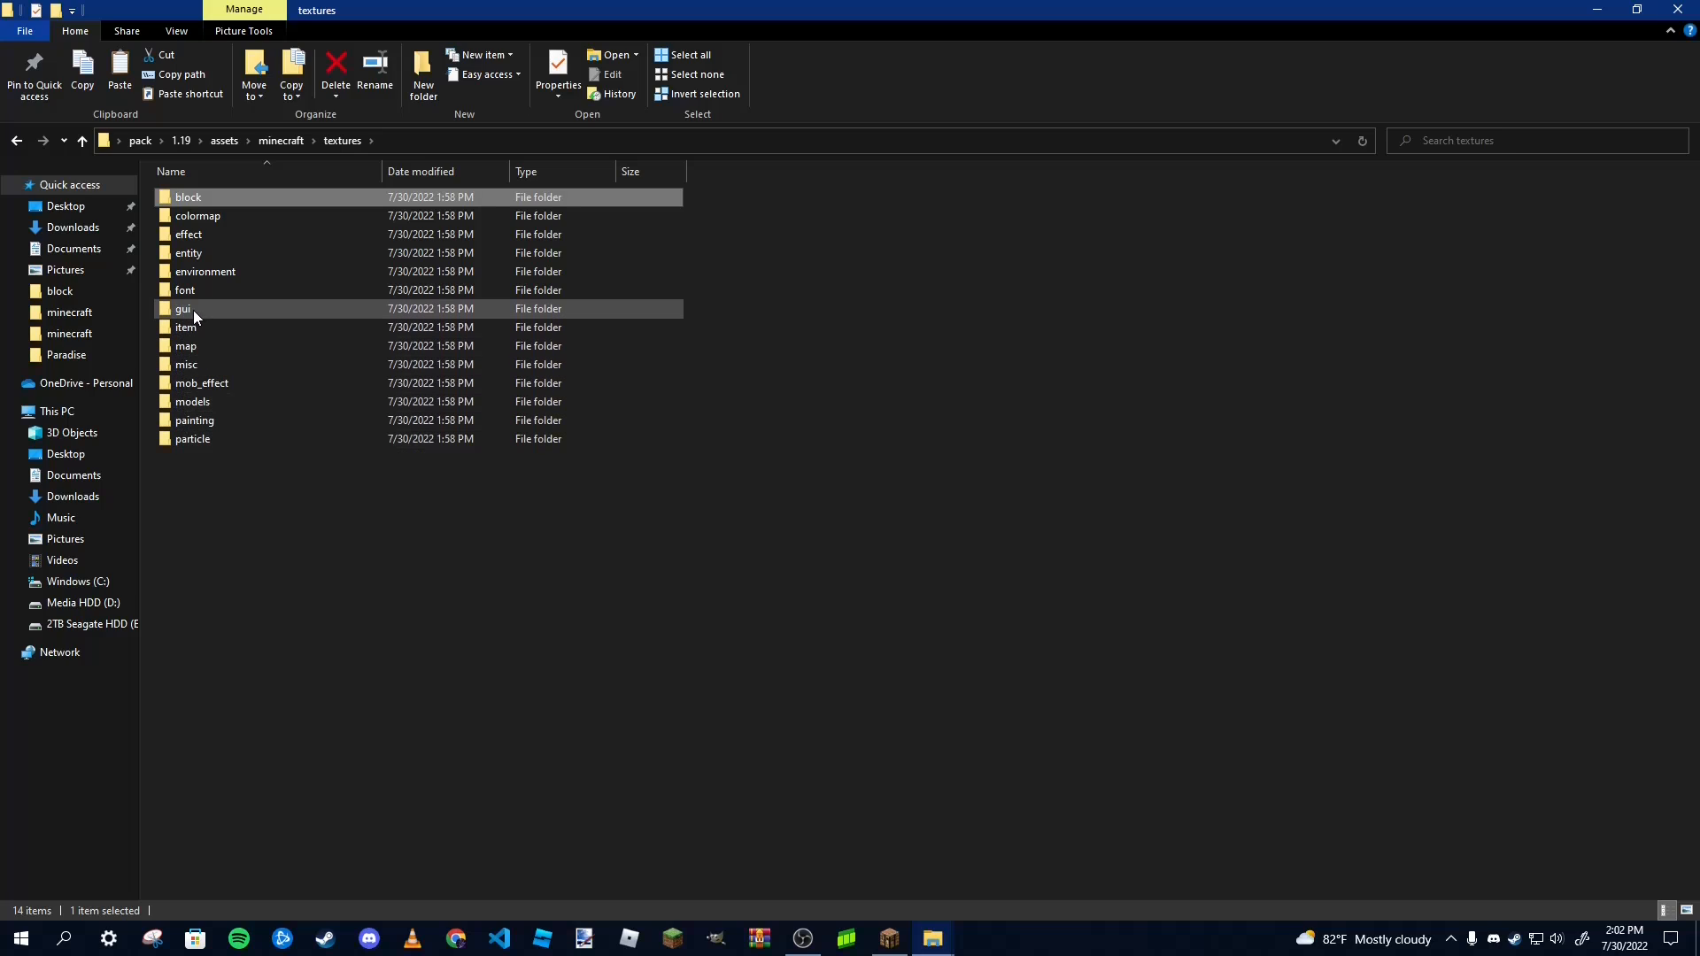
pyautogui.doubleClick(217, 195)
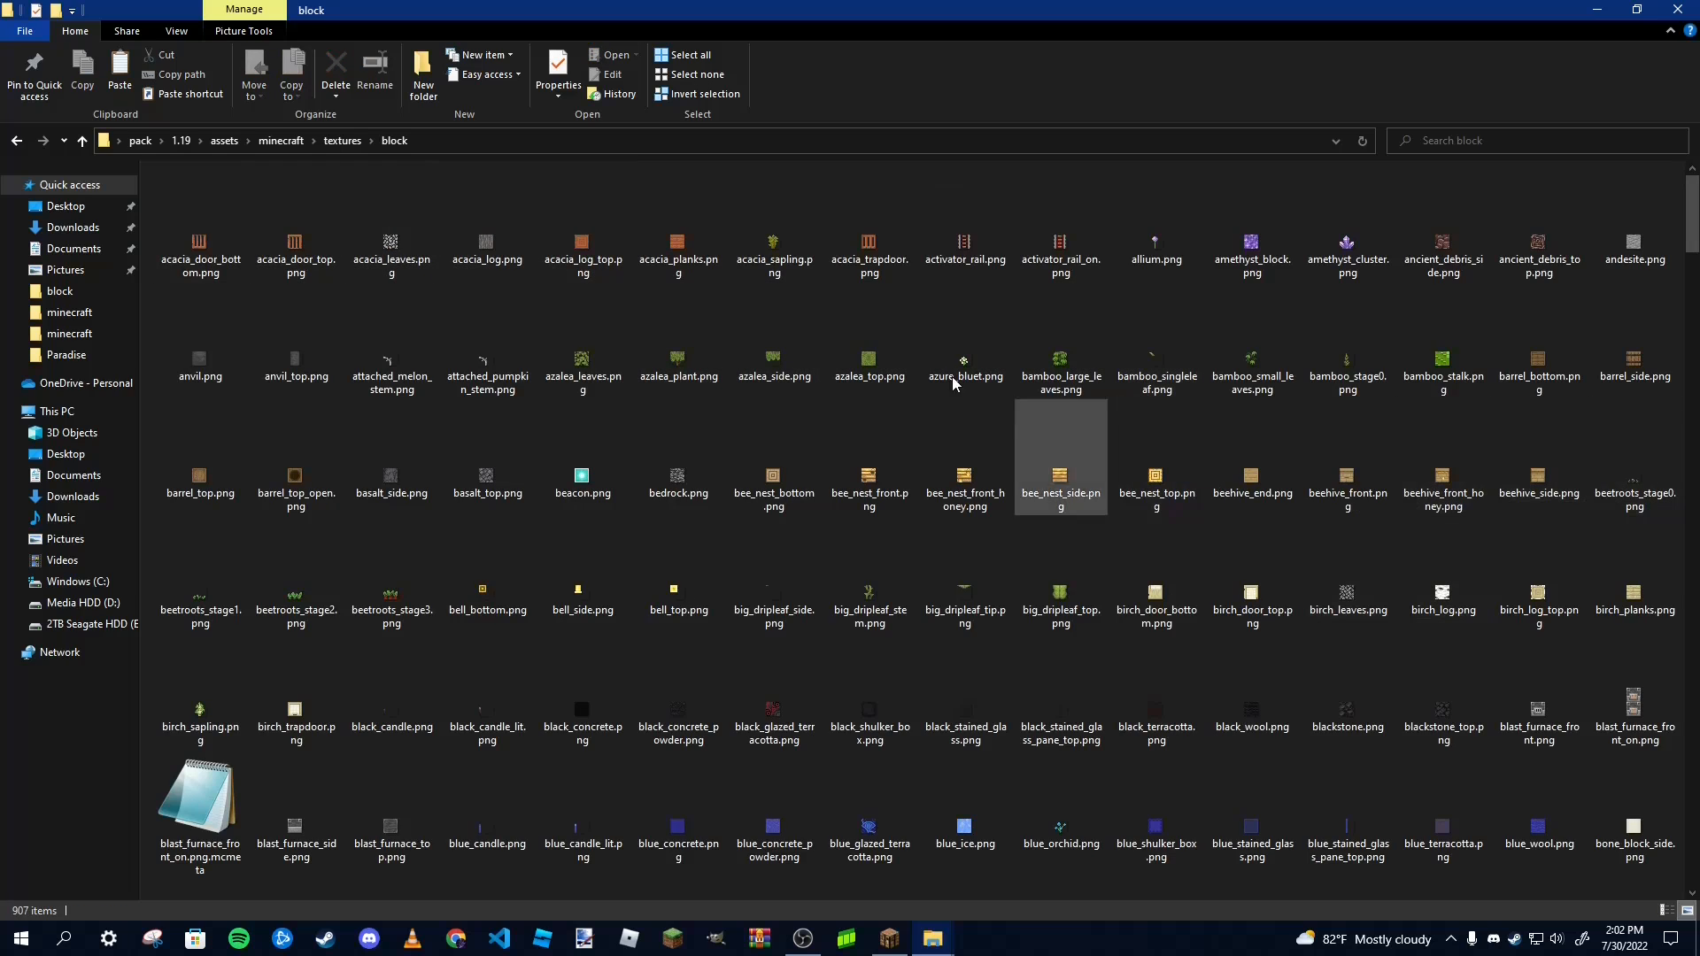
pyautogui.scroll(-4, 1341, 341)
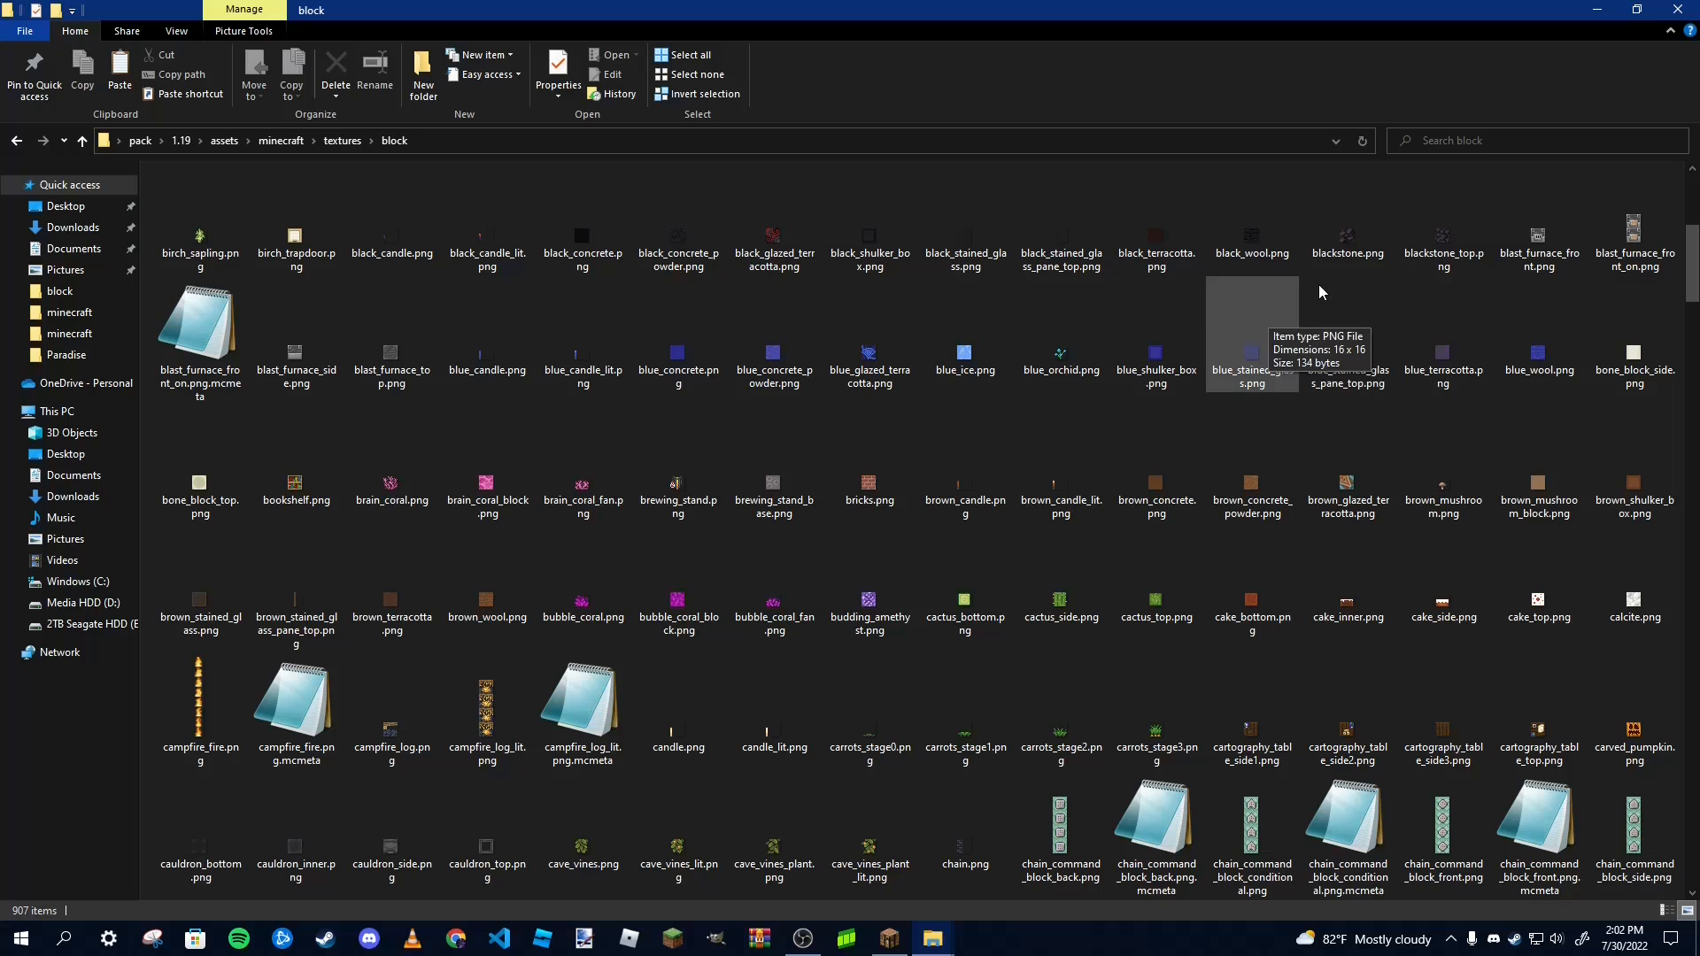
pyautogui.moveTo(933, 936)
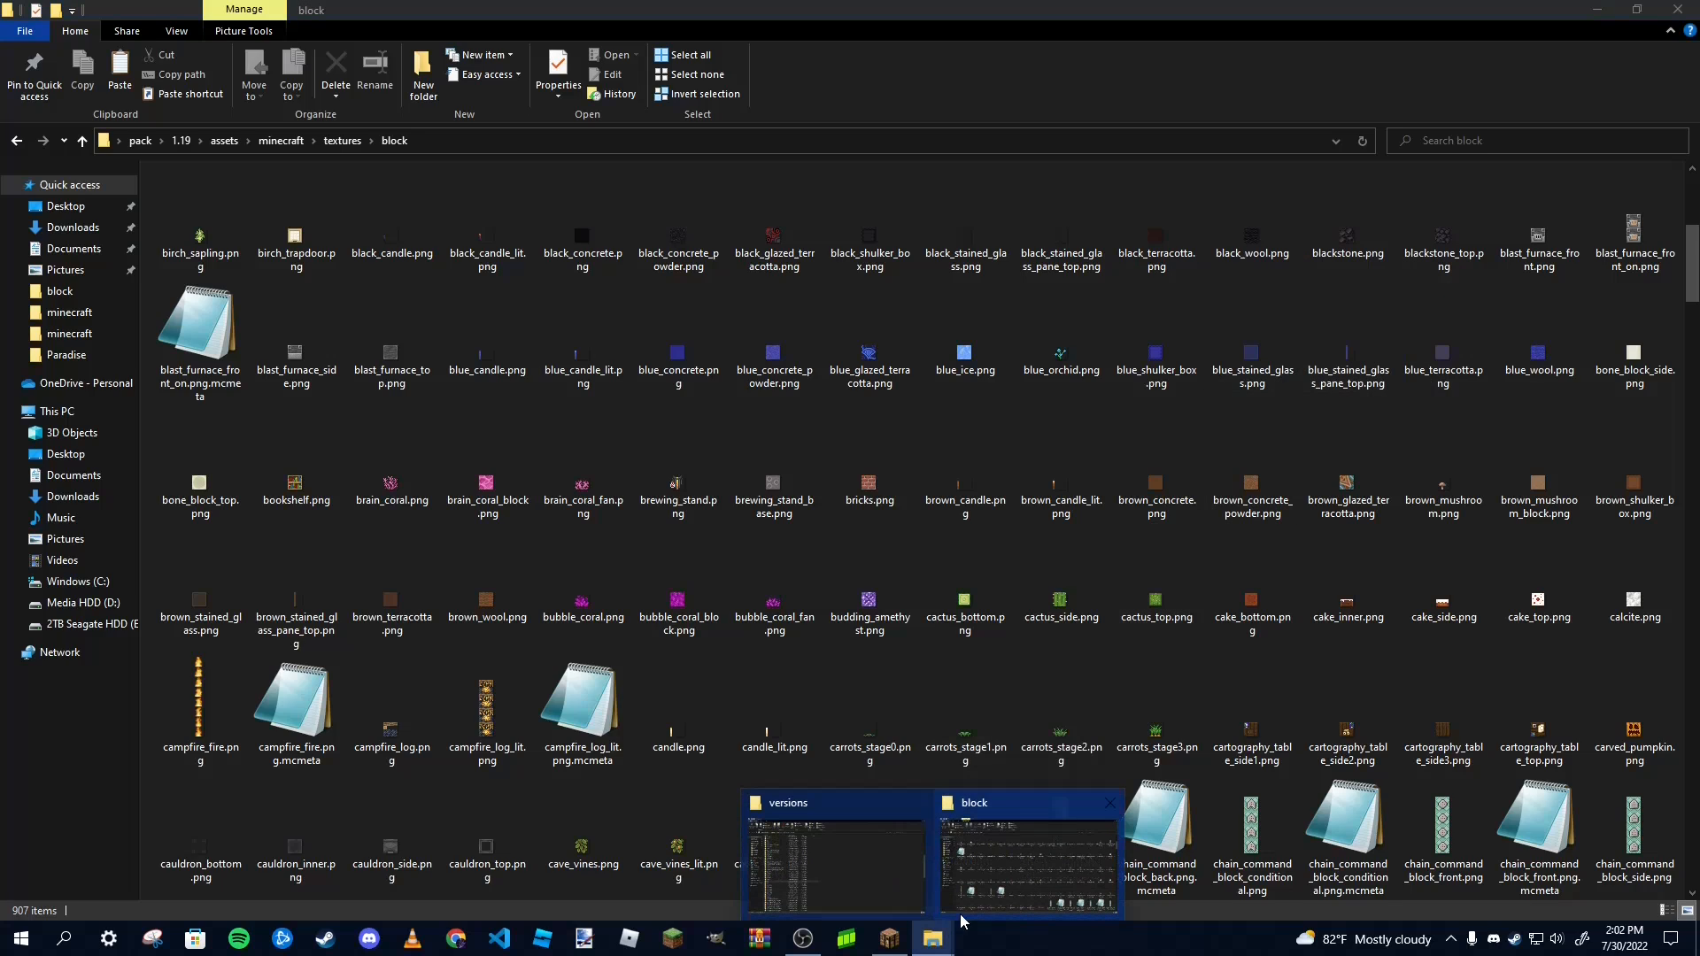
pyautogui.click(918, 803)
# Search the block folder for "glass"
pyautogui.click(1455, 143)
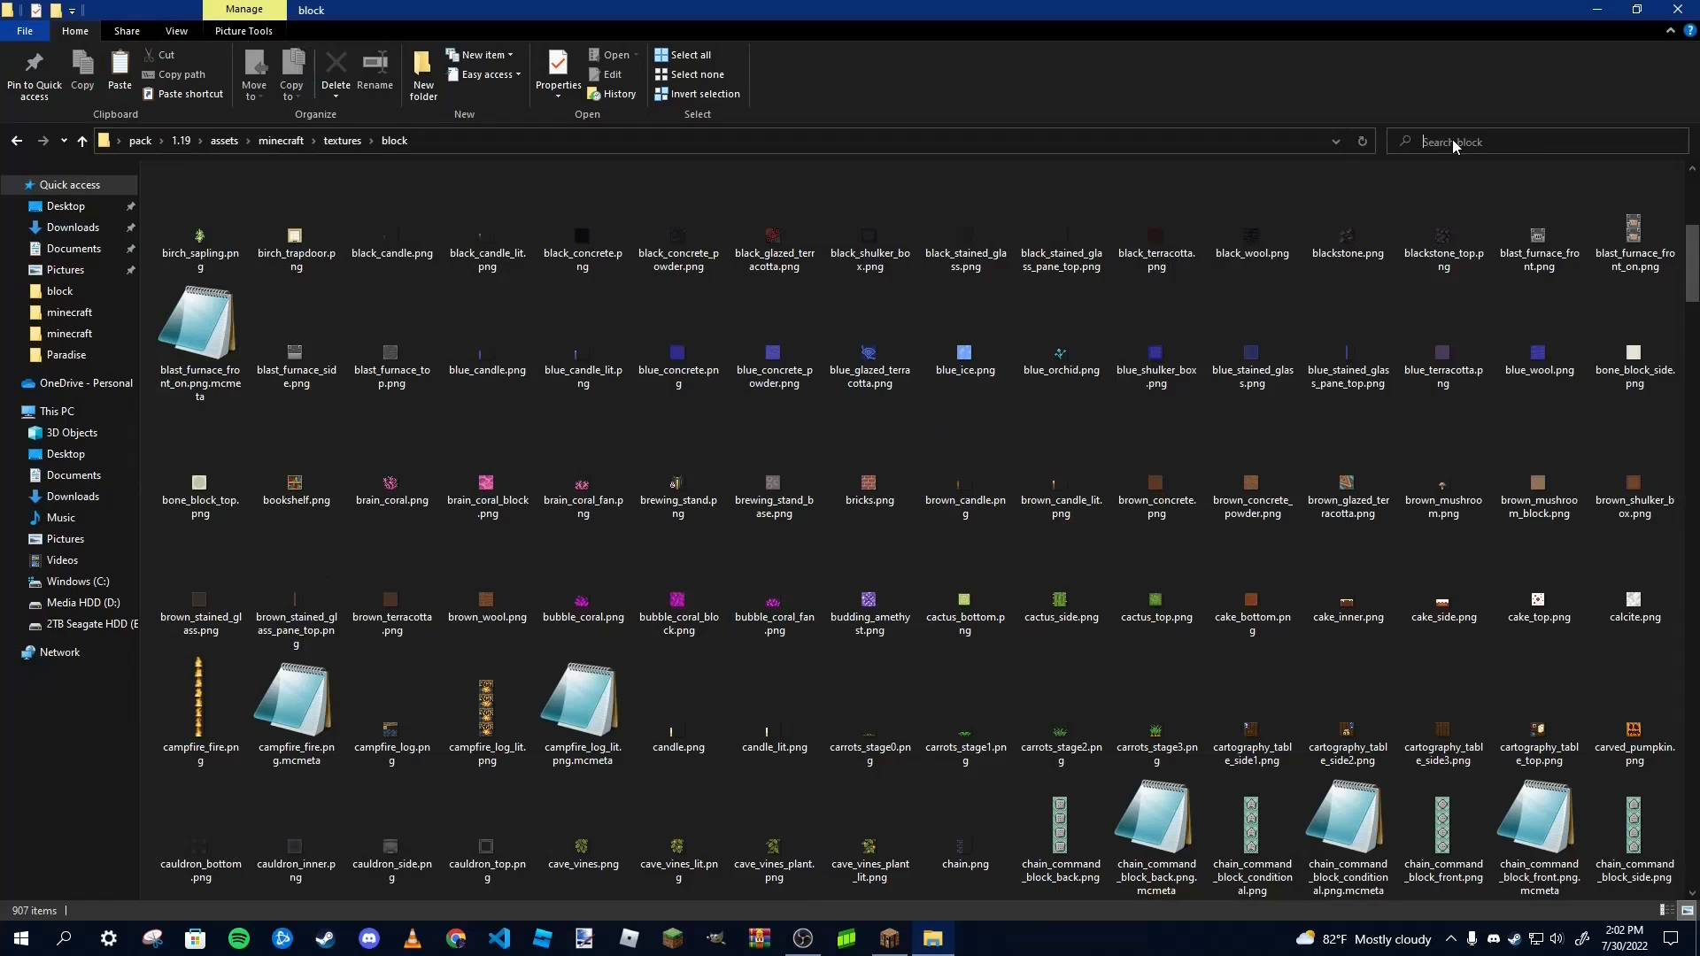
pyautogui.write('glasss')
pyautogui.press('Return')
pyautogui.click(1454, 142)
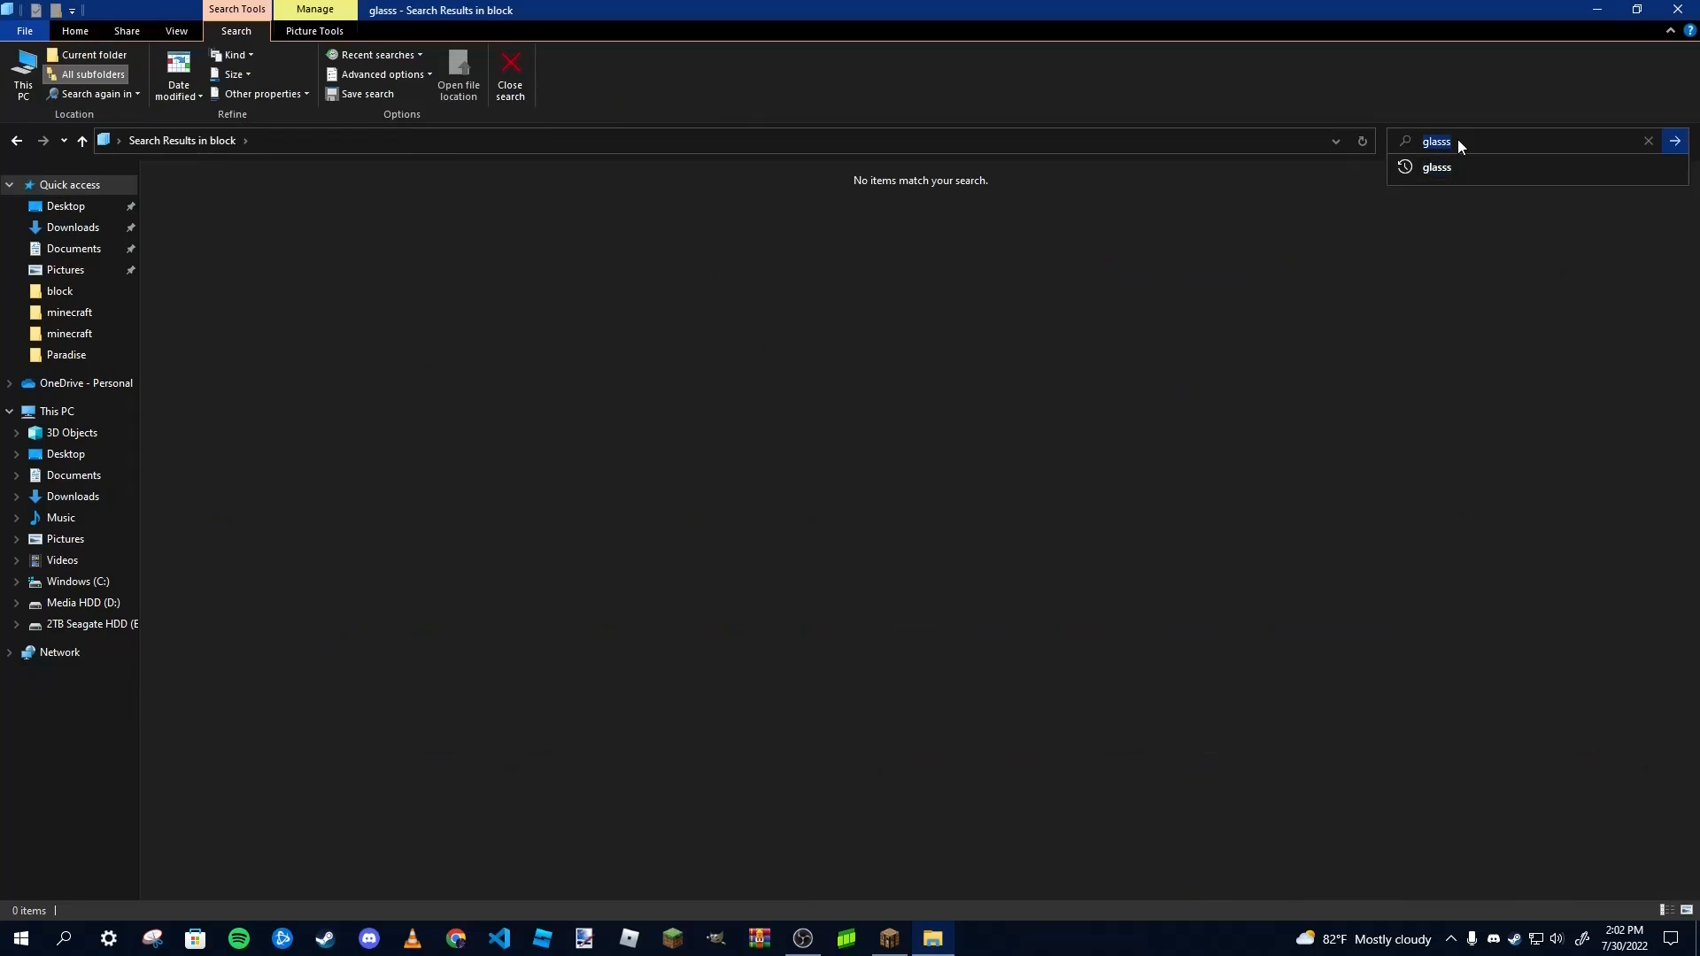
pyautogui.press('Return')
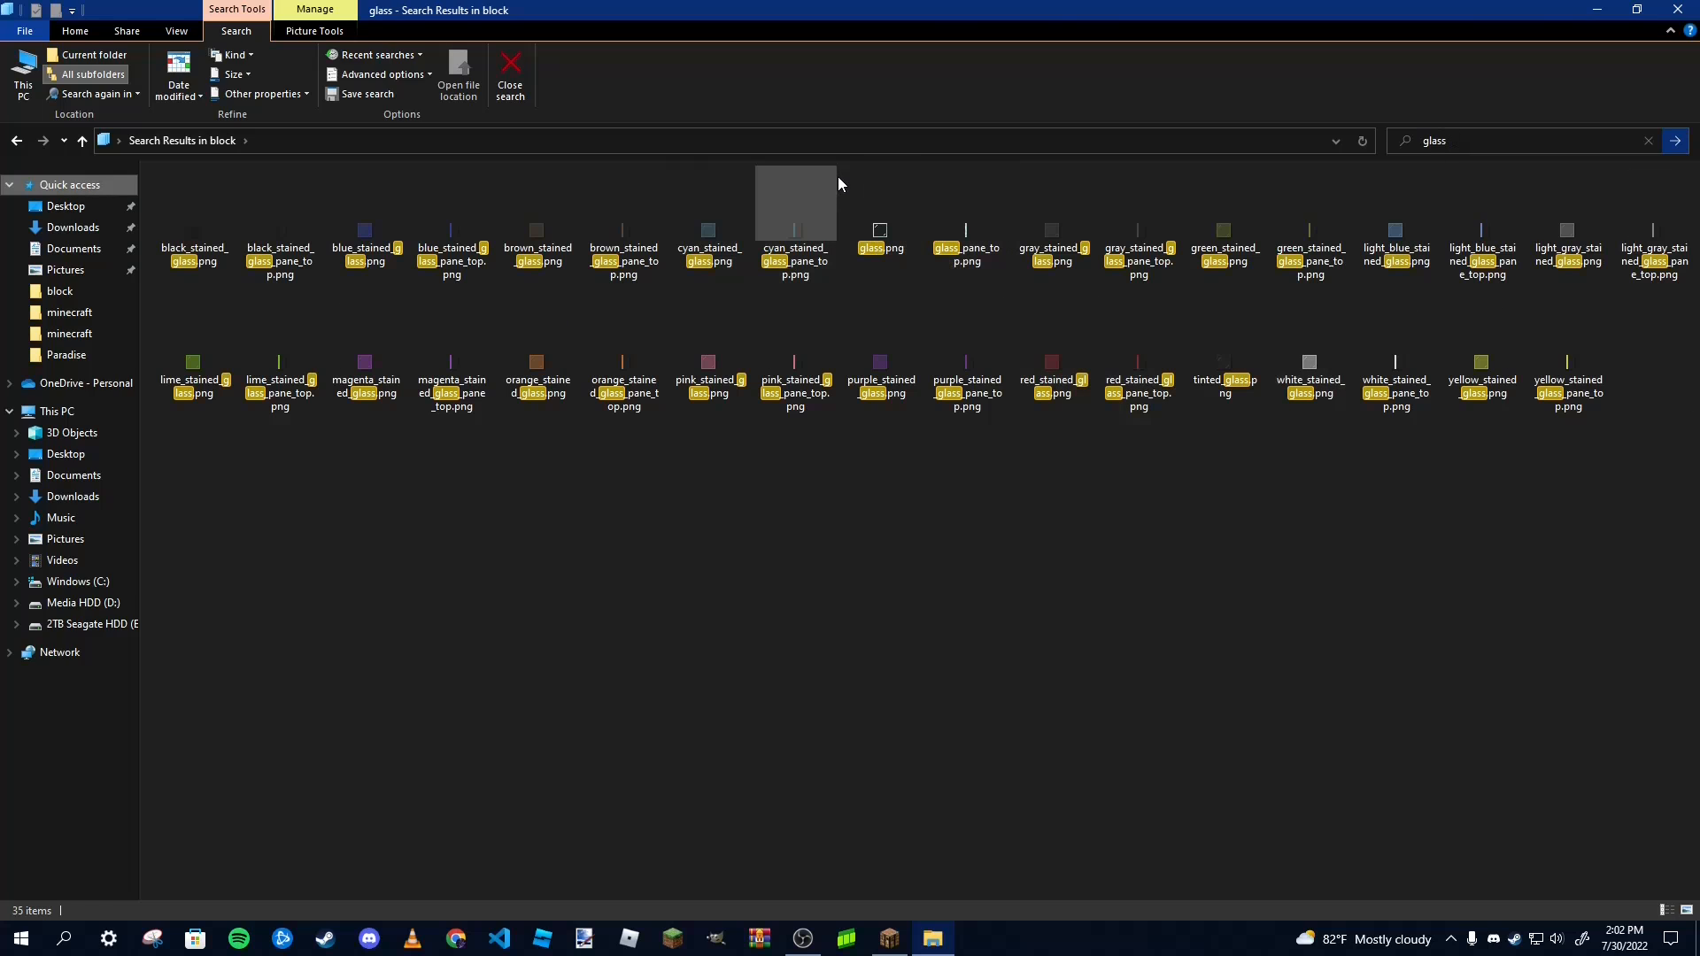
# Open glass.png from the search results in paint.net
pyautogui.moveTo(838, 175)
pyautogui.mouseDown()
pyautogui.moveTo(968, 242)
pyautogui.moveTo(855, 131)
pyautogui.moveTo(779, 217)
pyautogui.moveTo(838, 172)
pyautogui.mouseUp()
pyautogui.rightClick(884, 205)
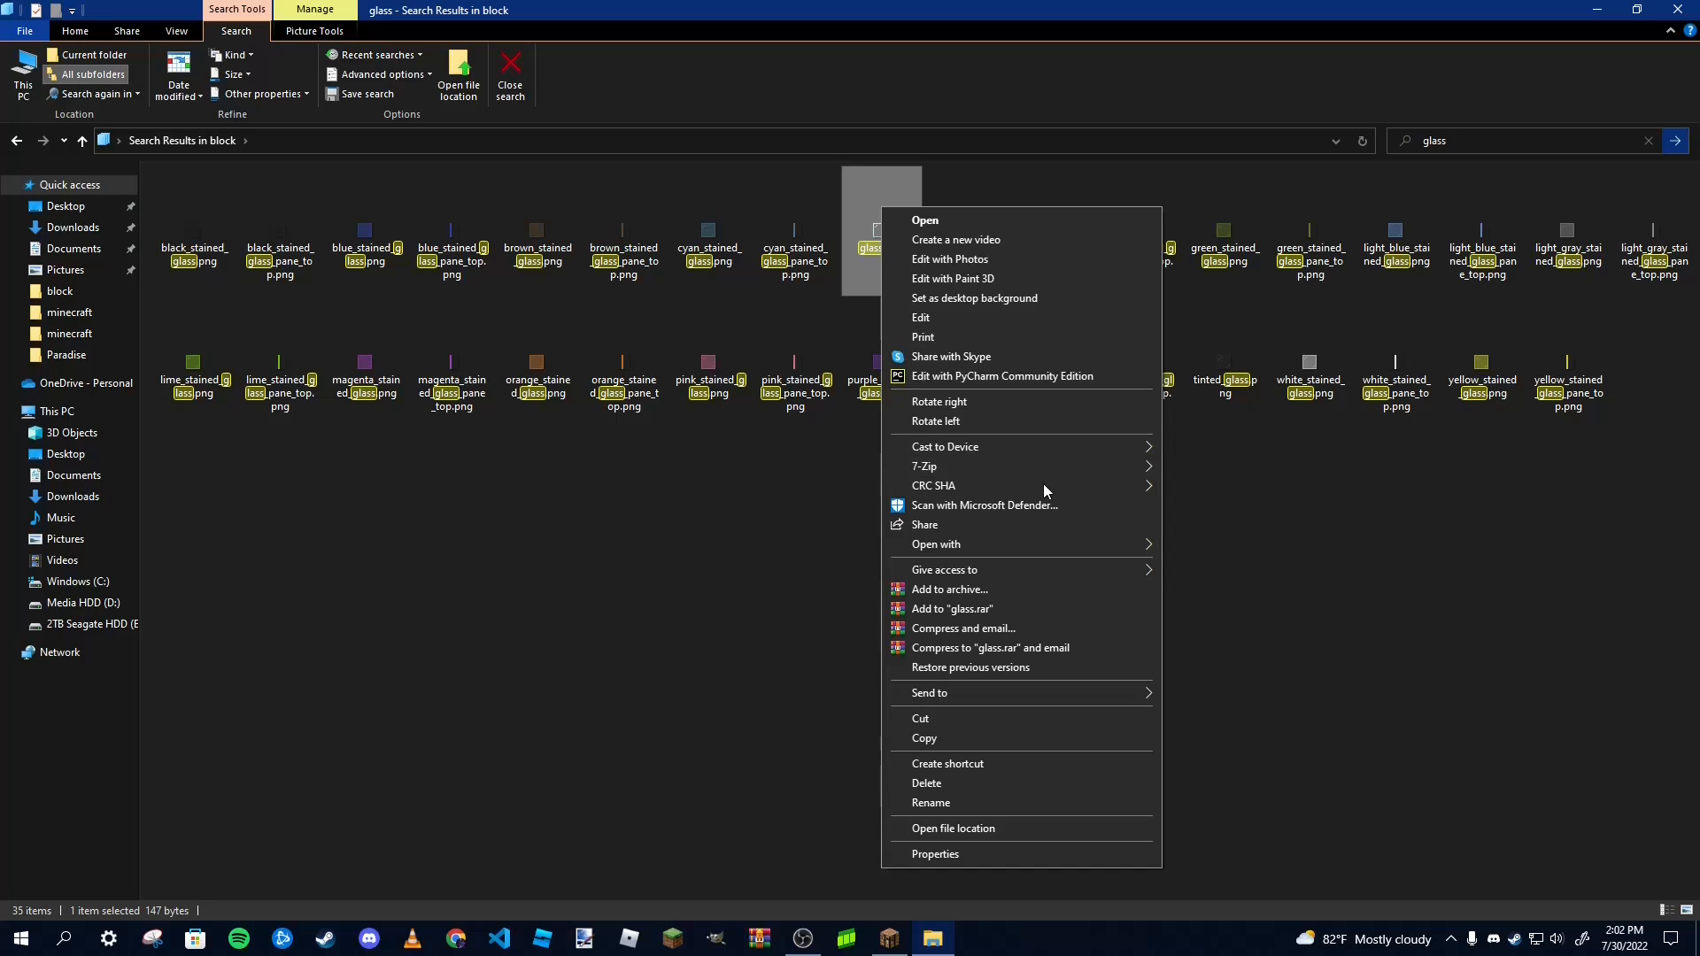
pyautogui.moveTo(986, 480)
pyautogui.moveTo(1033, 543)
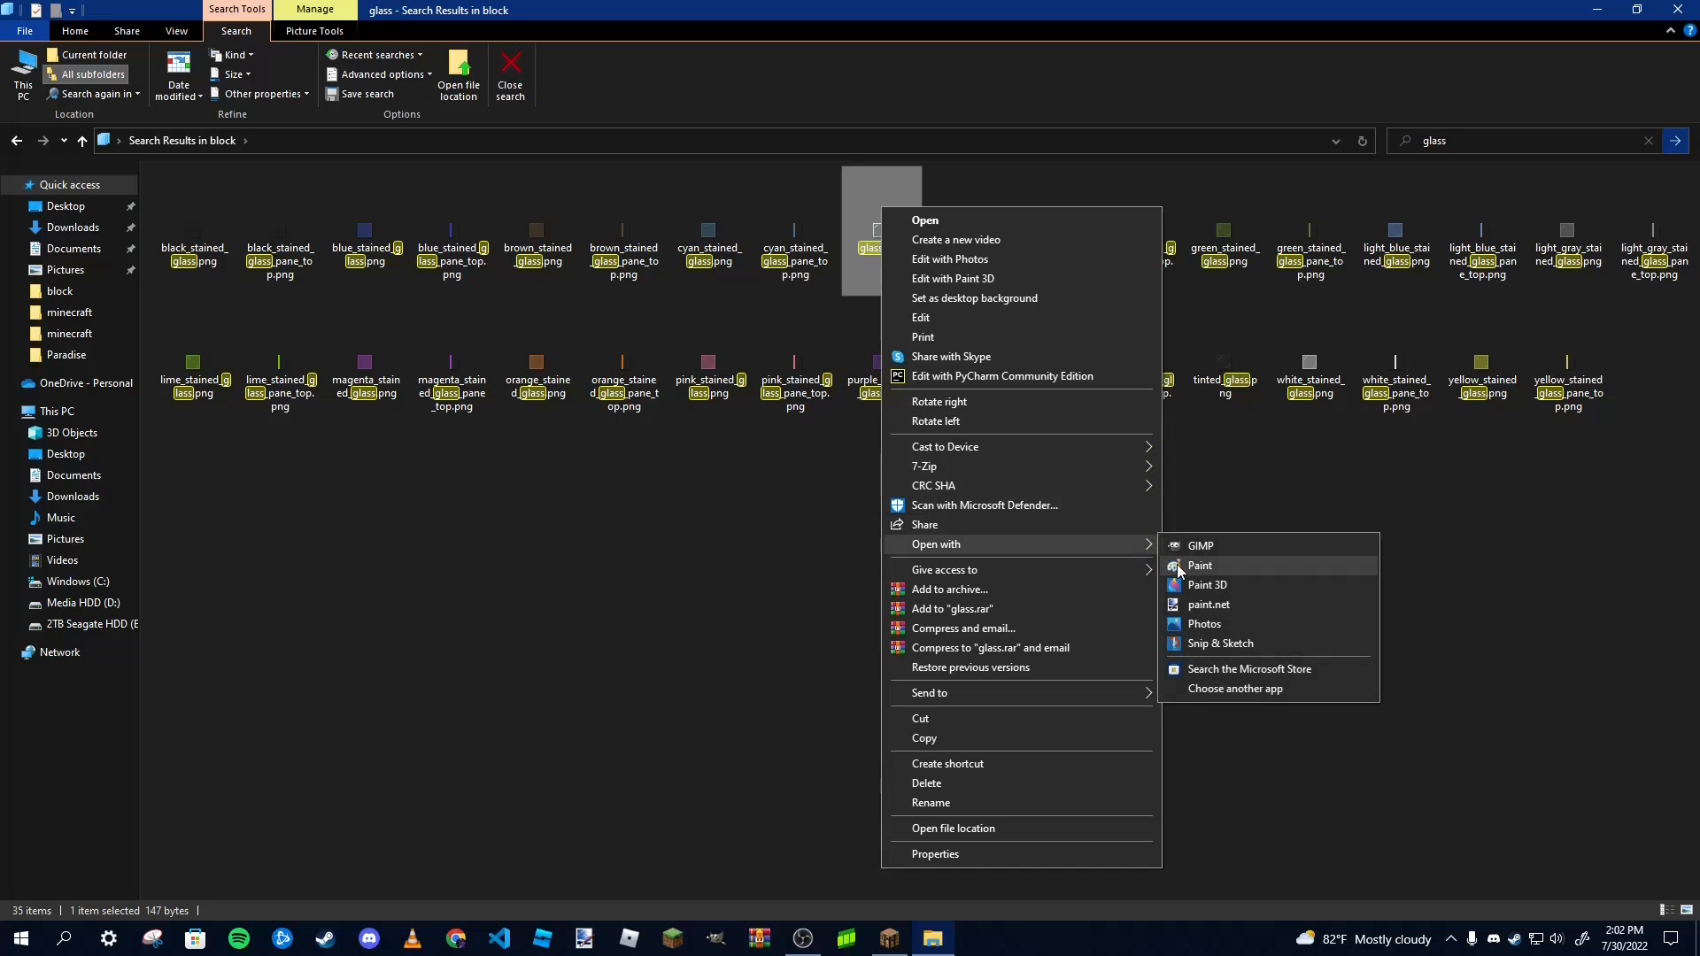
pyautogui.click(1206, 606)
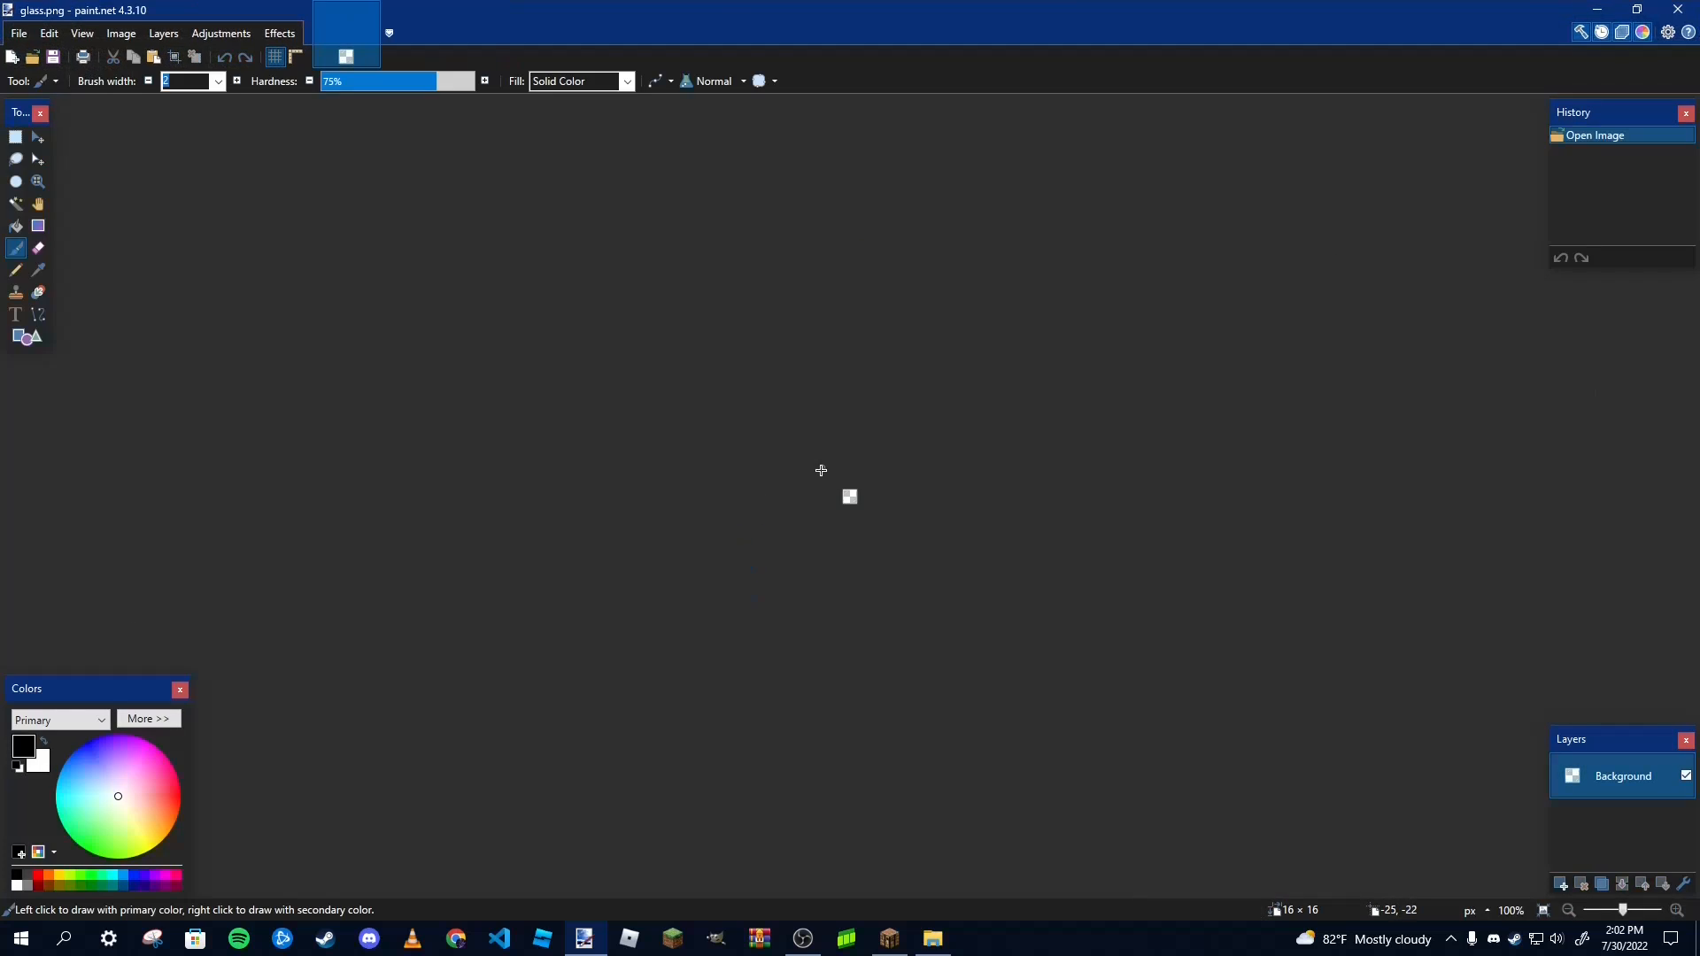
# Erase the diagonal highlight pixels inside the glass frame, leaving only the one-pixel border around the texture
pyautogui.scroll(10, 868, 513)
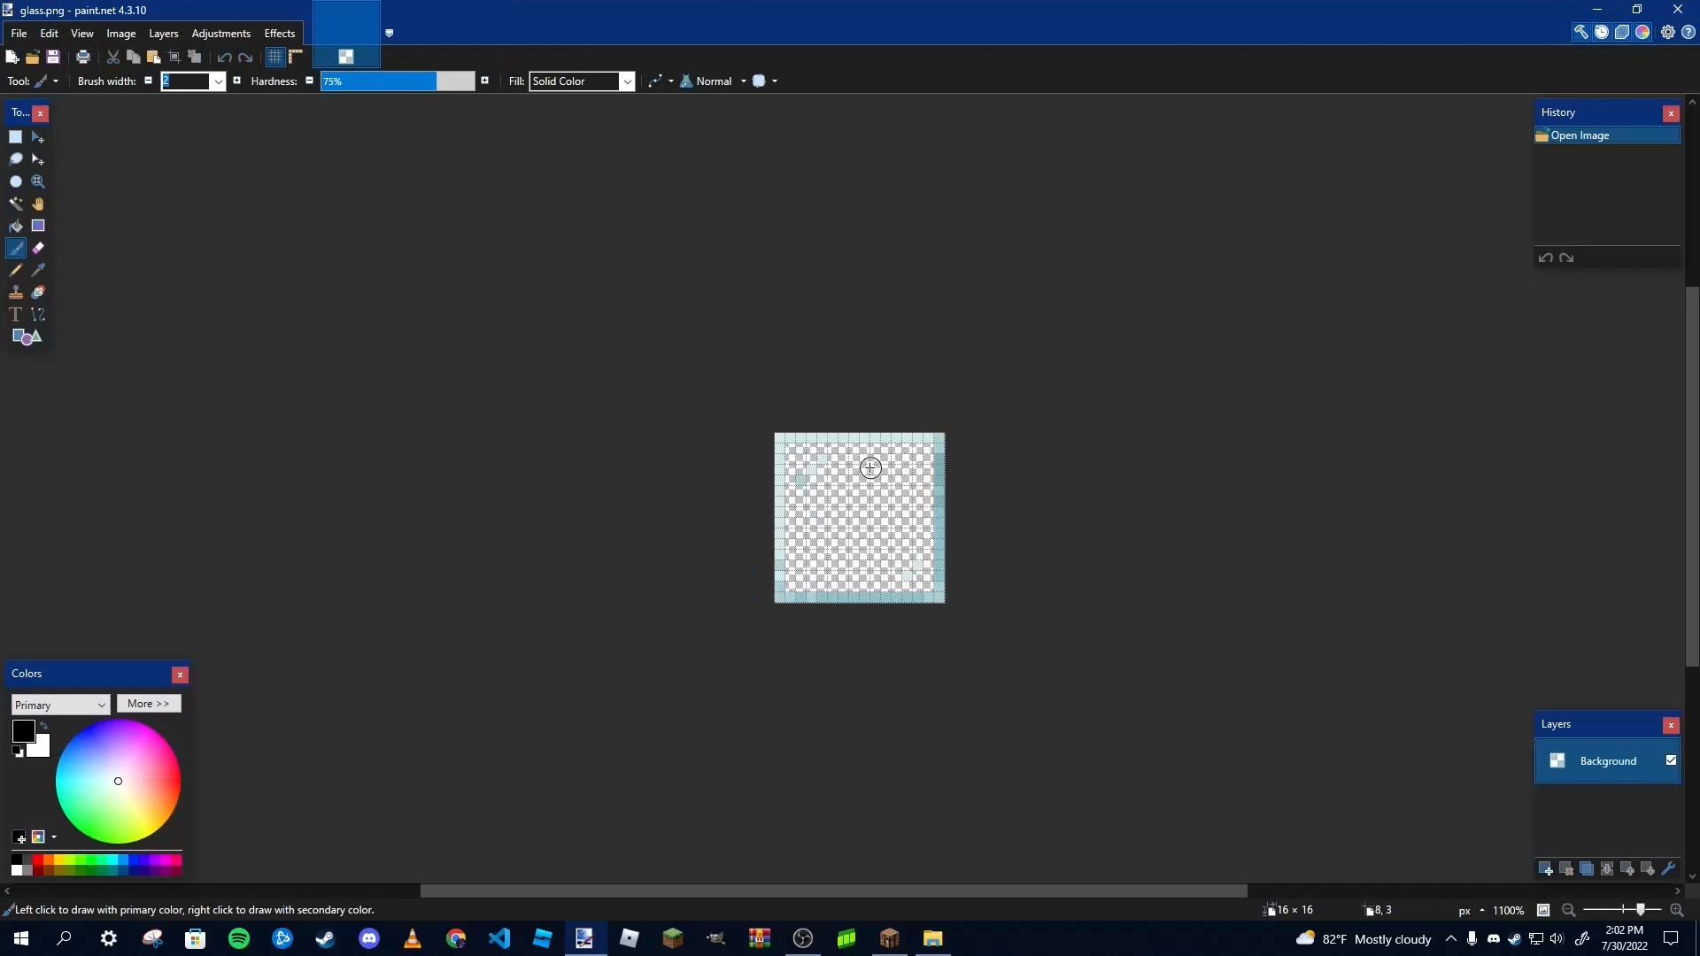
pyautogui.scroll(2, 868, 537)
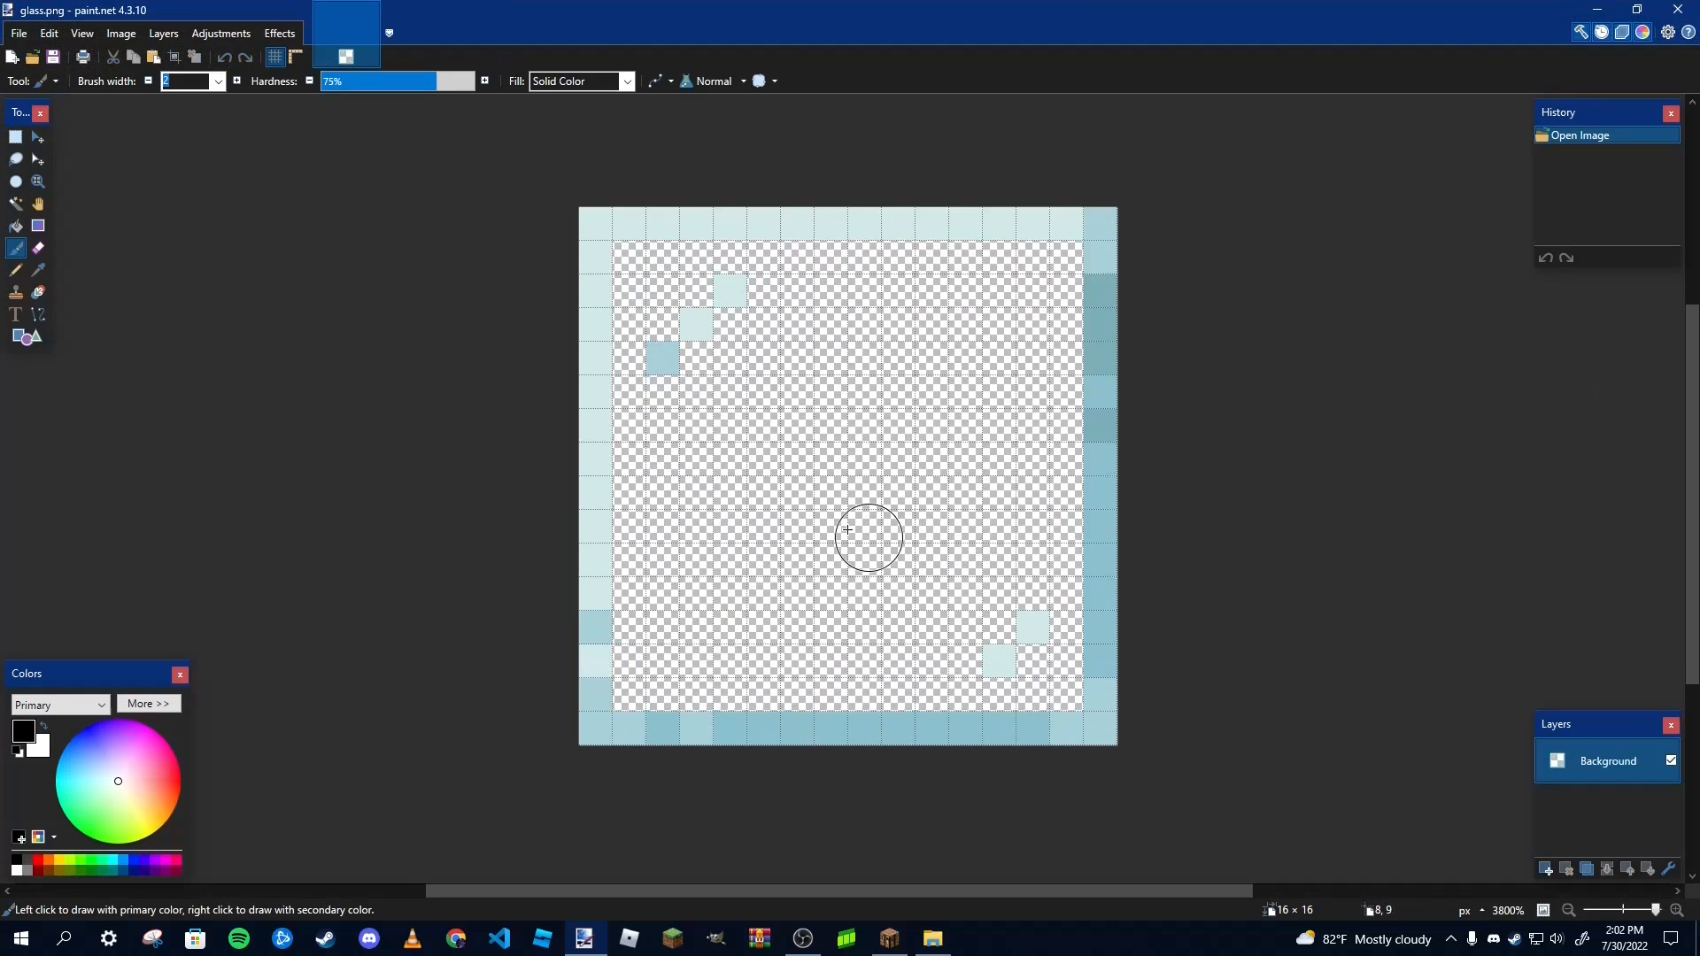
pyautogui.click(16, 137)
pyautogui.moveTo(644, 290); pyautogui.dragTo(1060, 687)
pyautogui.press('Delete')
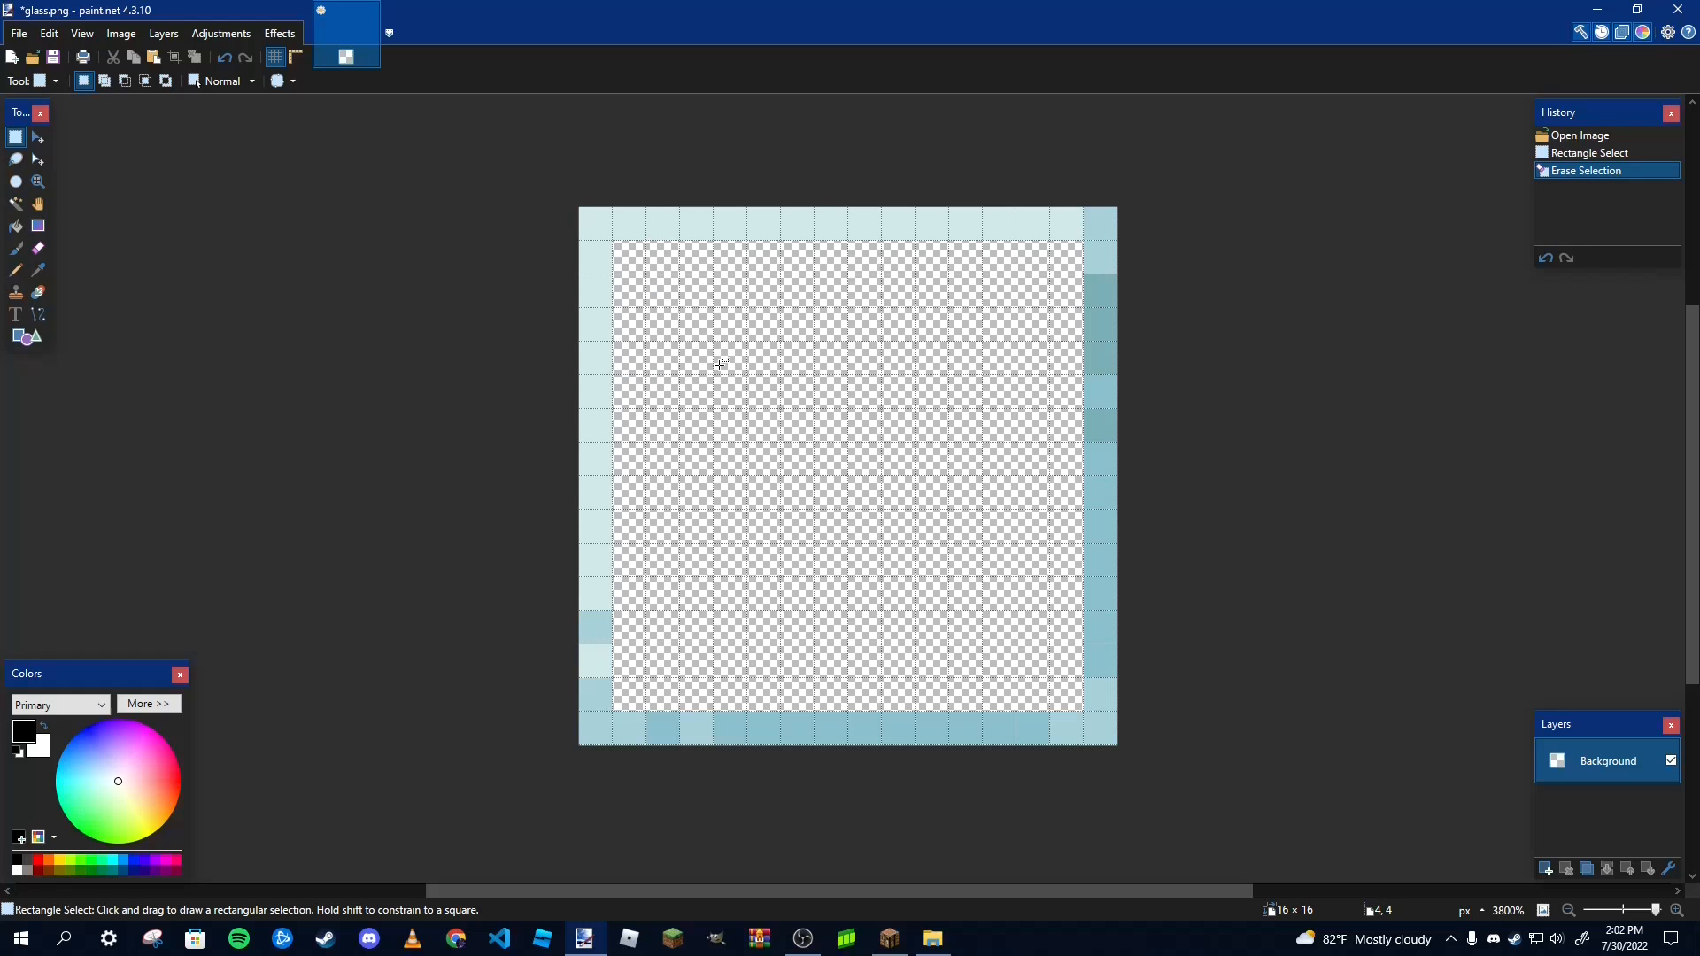
pyautogui.moveTo(557, 210); pyautogui.dragTo(1129, 762)
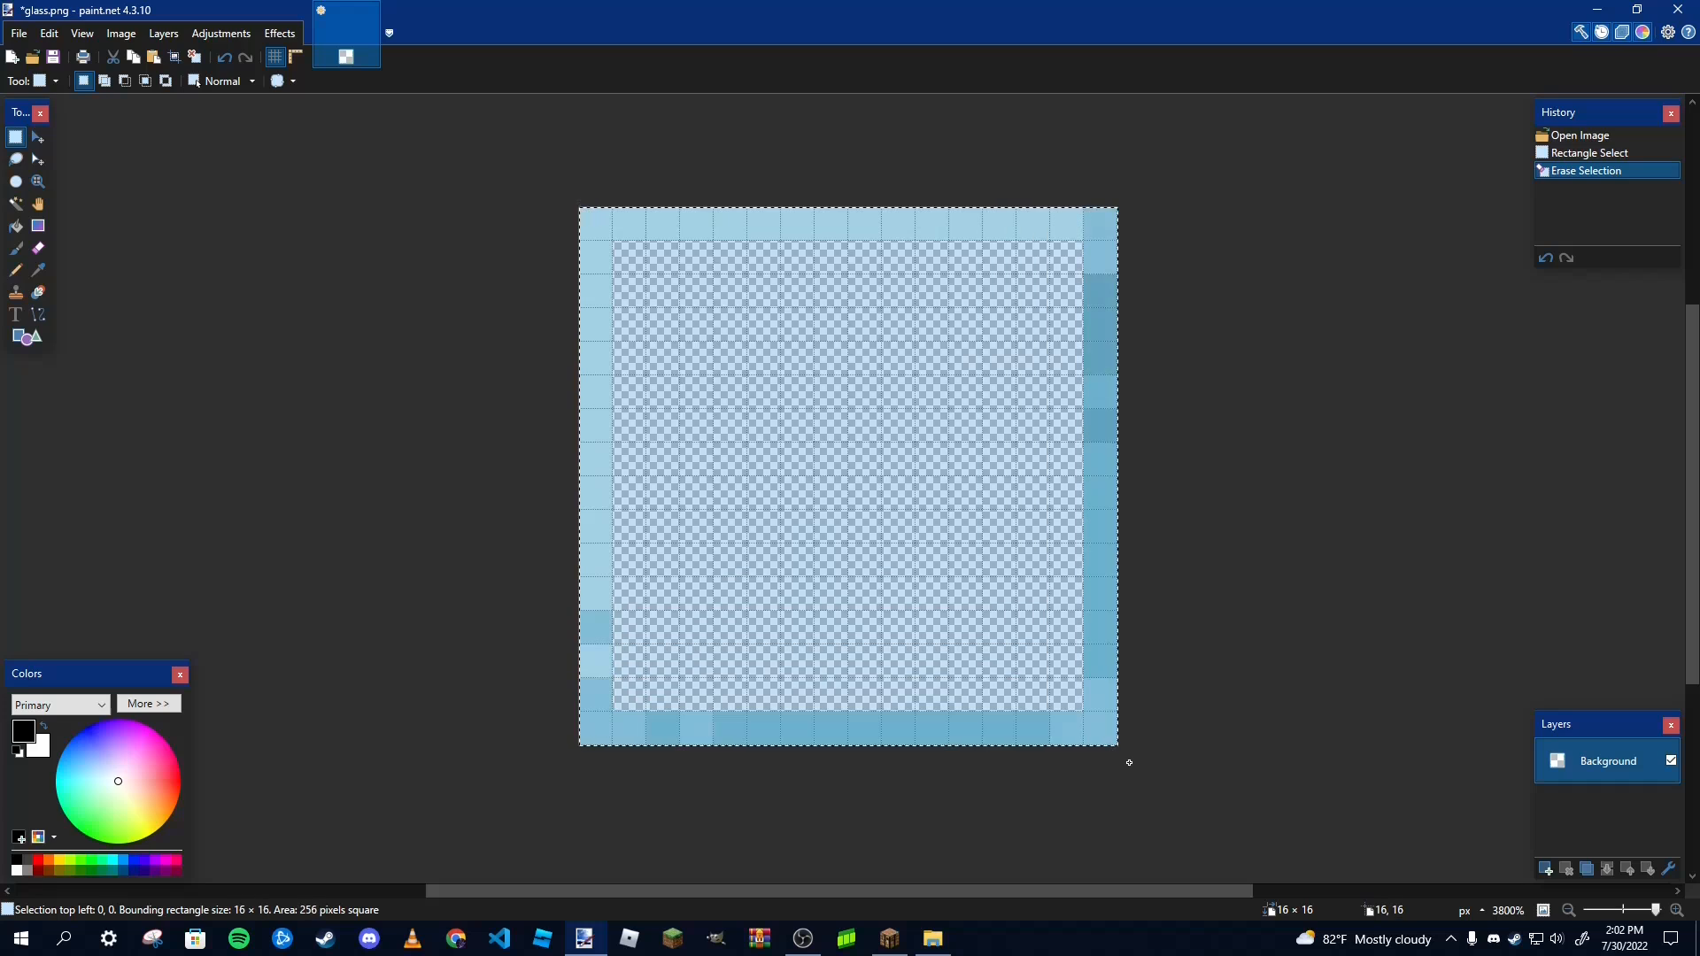
pyautogui.click(978, 624)
pyautogui.moveTo(624, 255); pyautogui.dragTo(1081, 710)
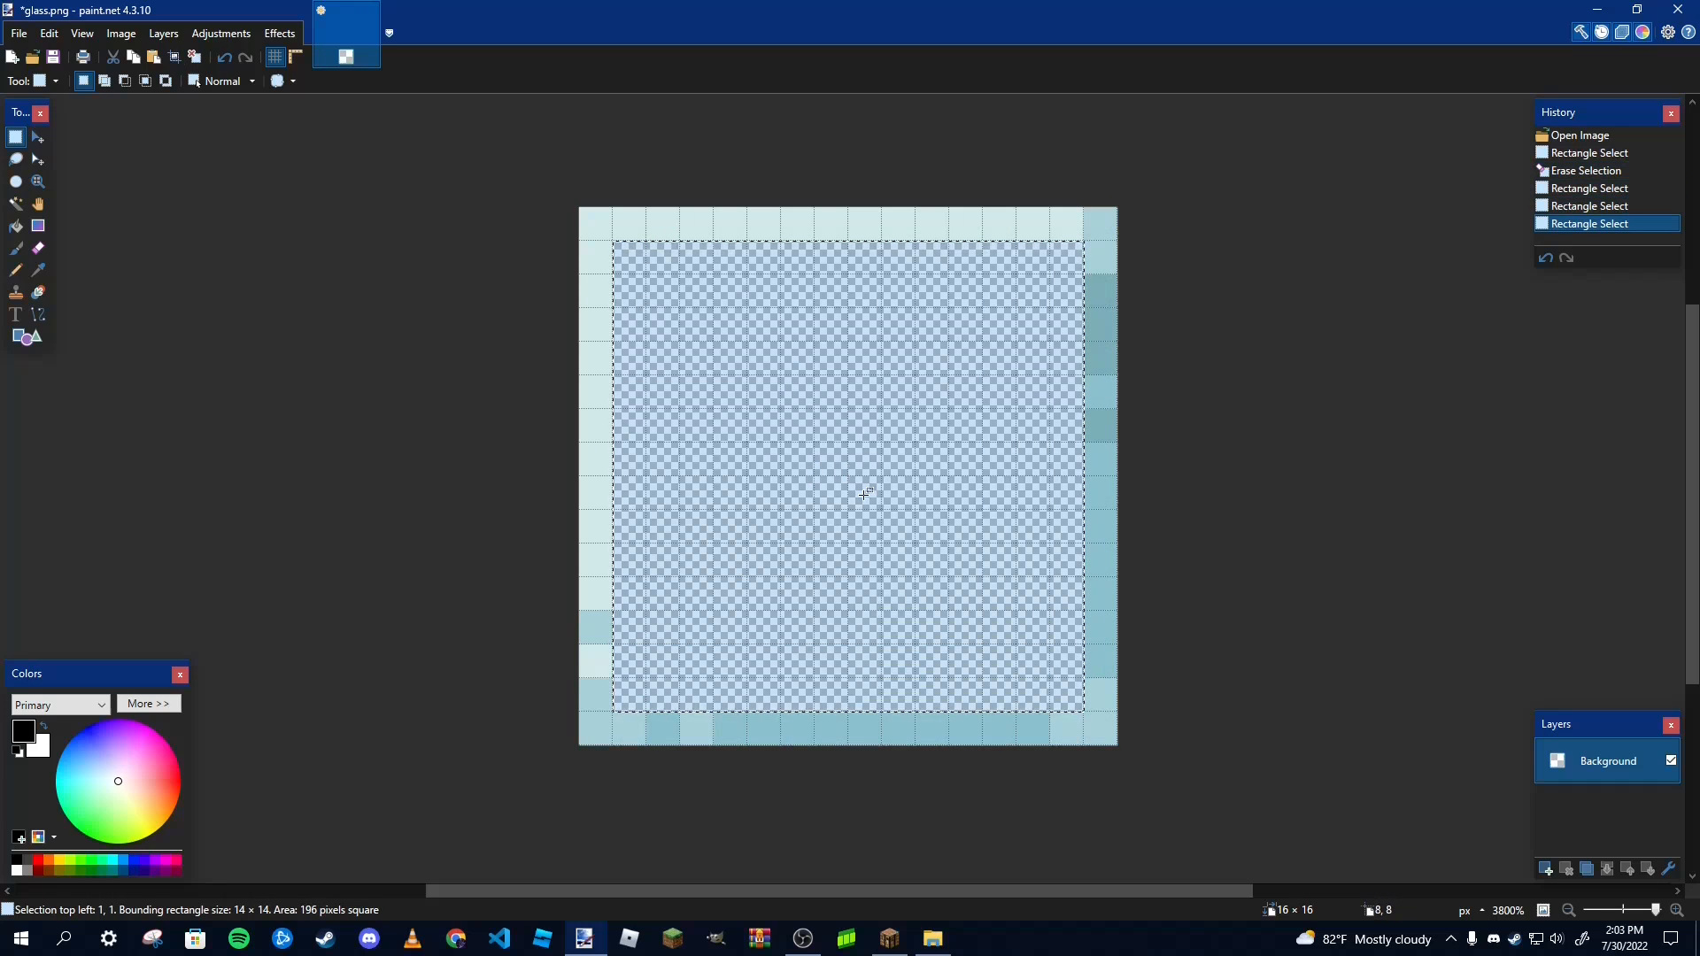
pyautogui.click(839, 479)
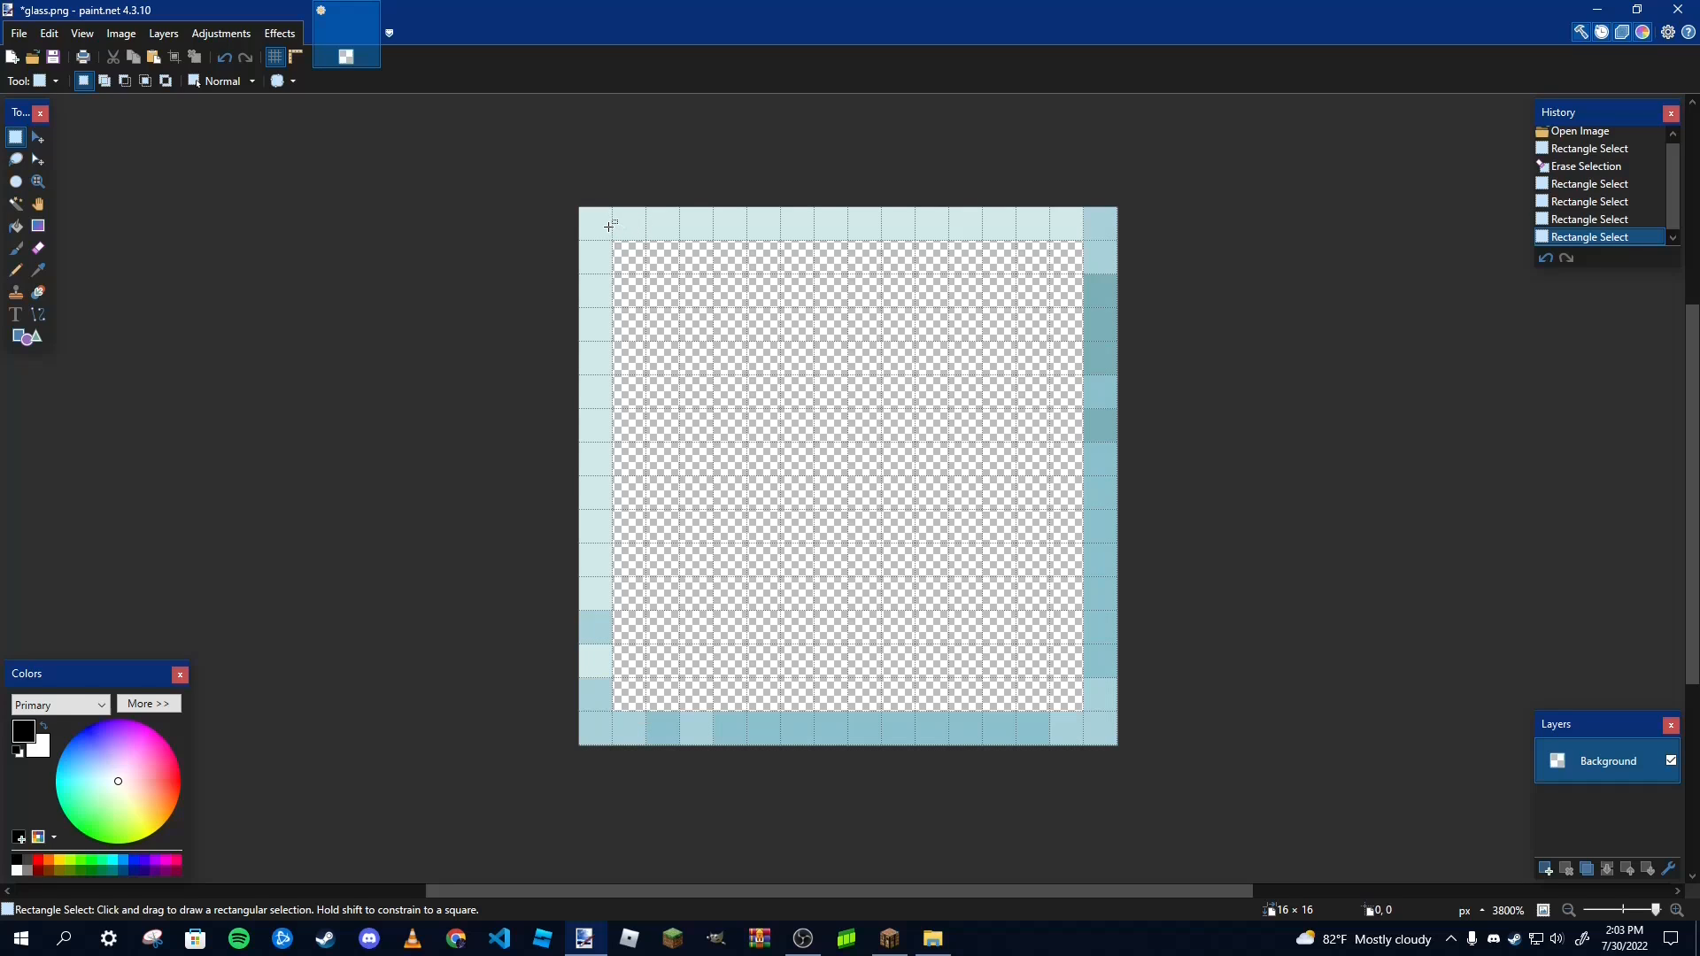
# Select the whole glass texture and turn its border black by setting Lightness to -100 in Hue / Saturation
pyautogui.moveTo(597, 225); pyautogui.dragTo(1117, 757)
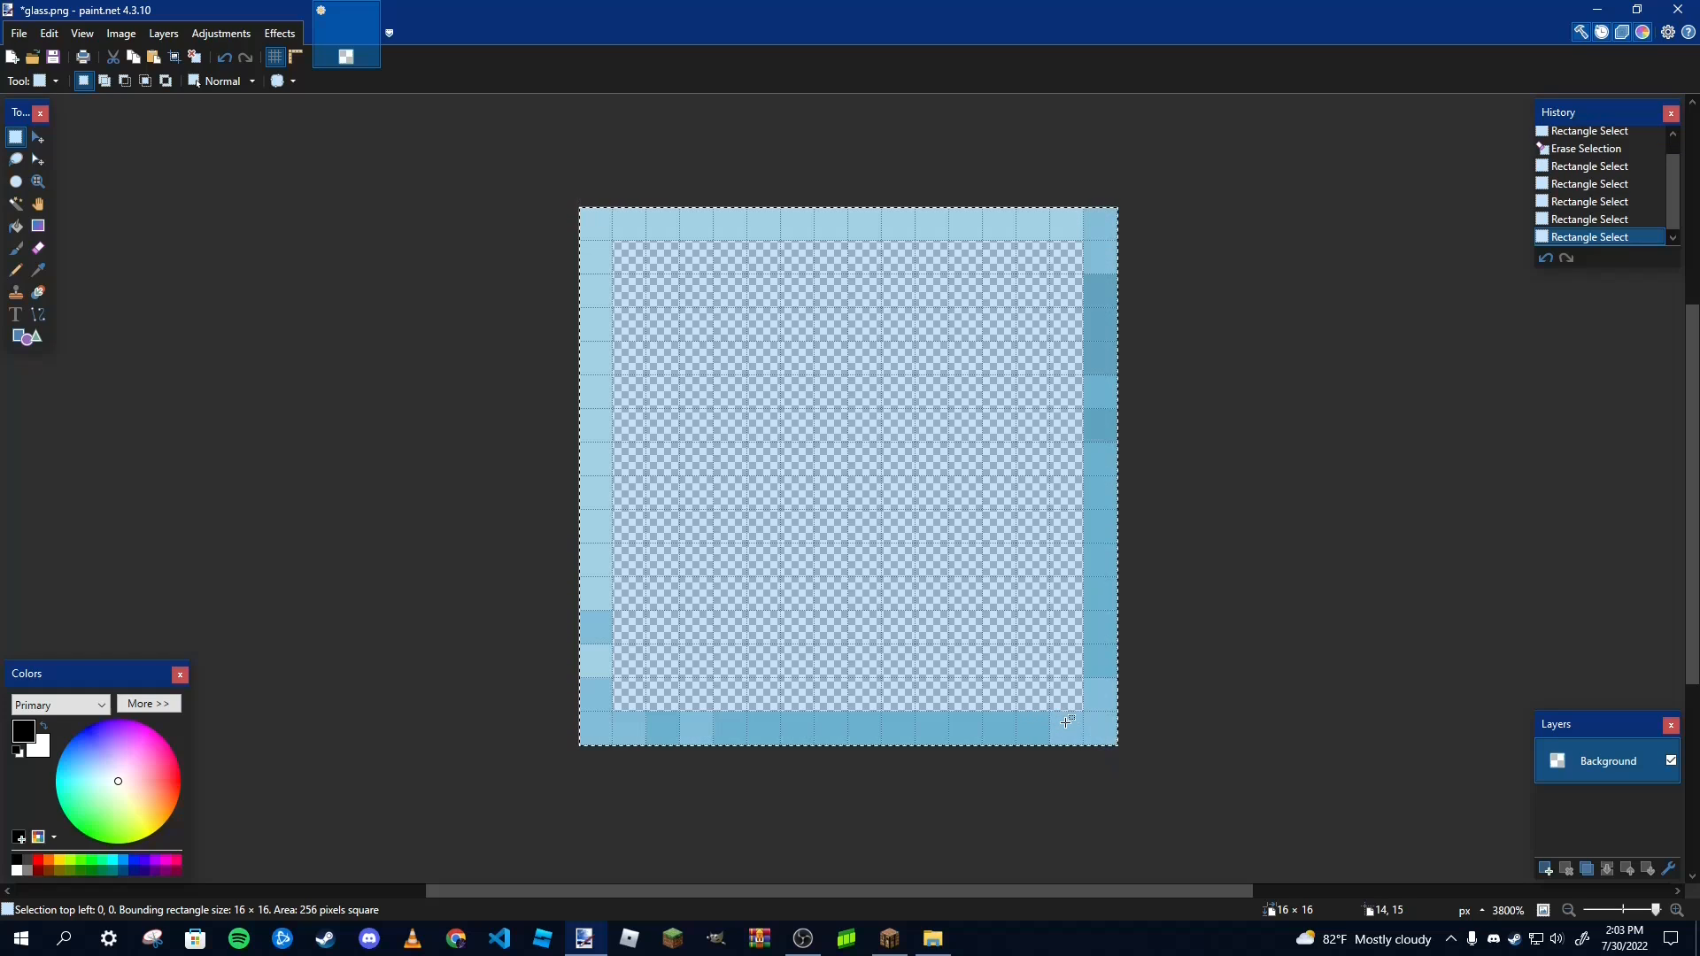
pyautogui.click(232, 35)
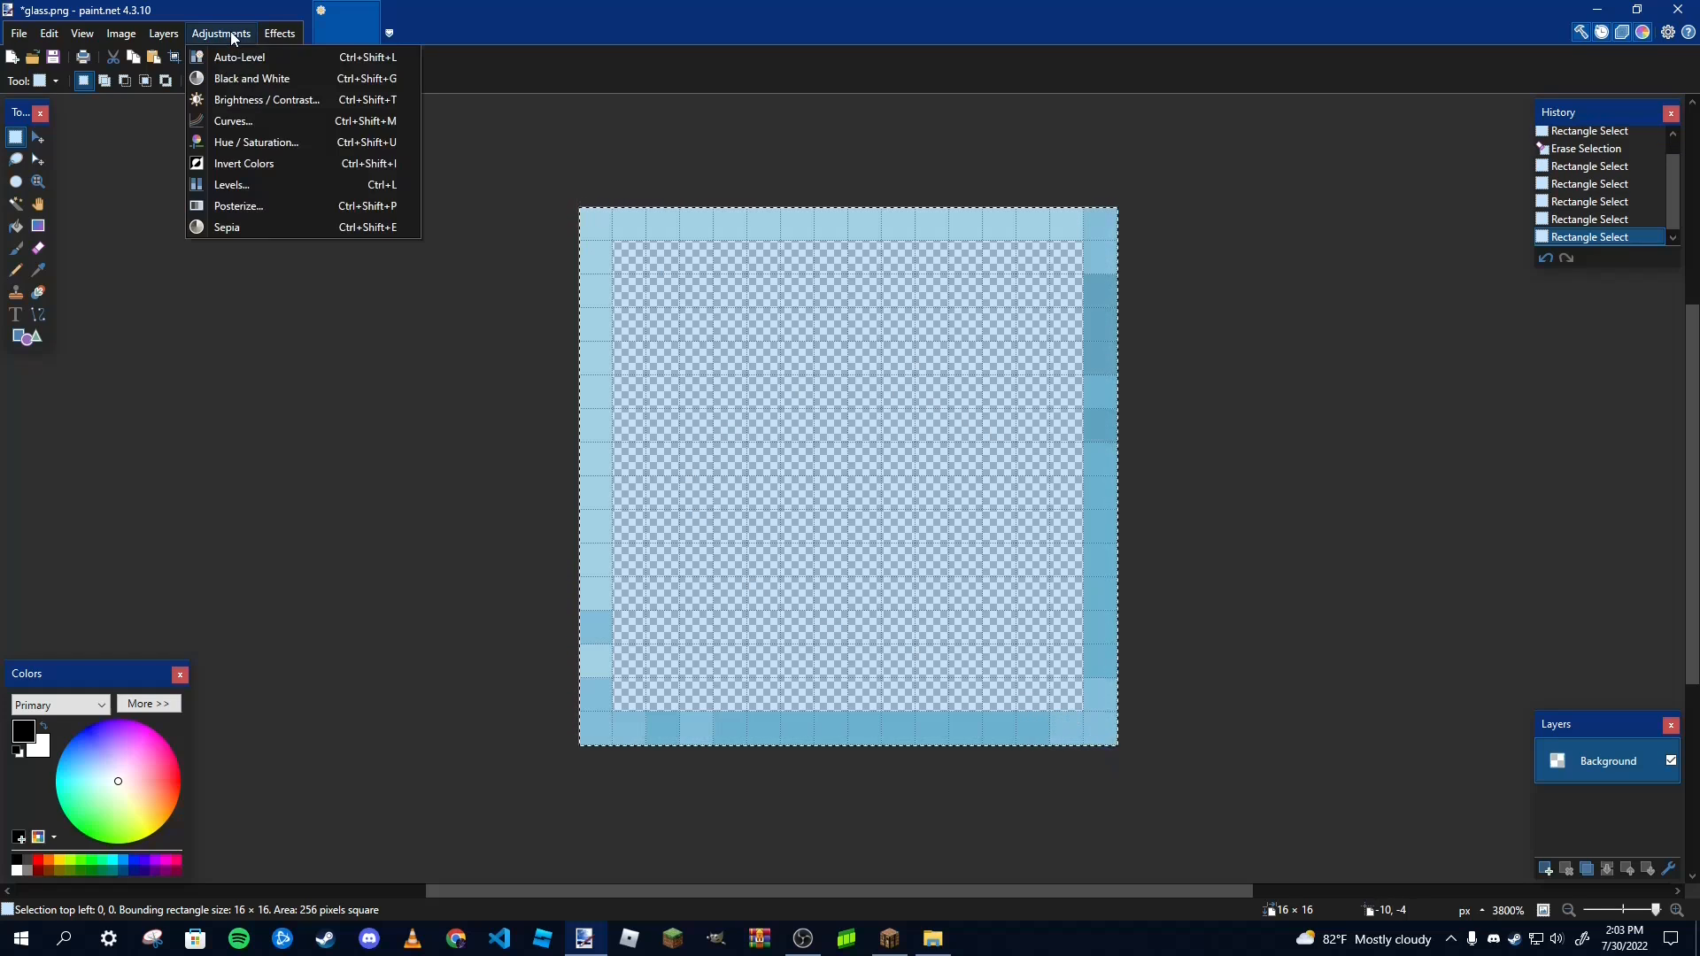
pyautogui.click(263, 147)
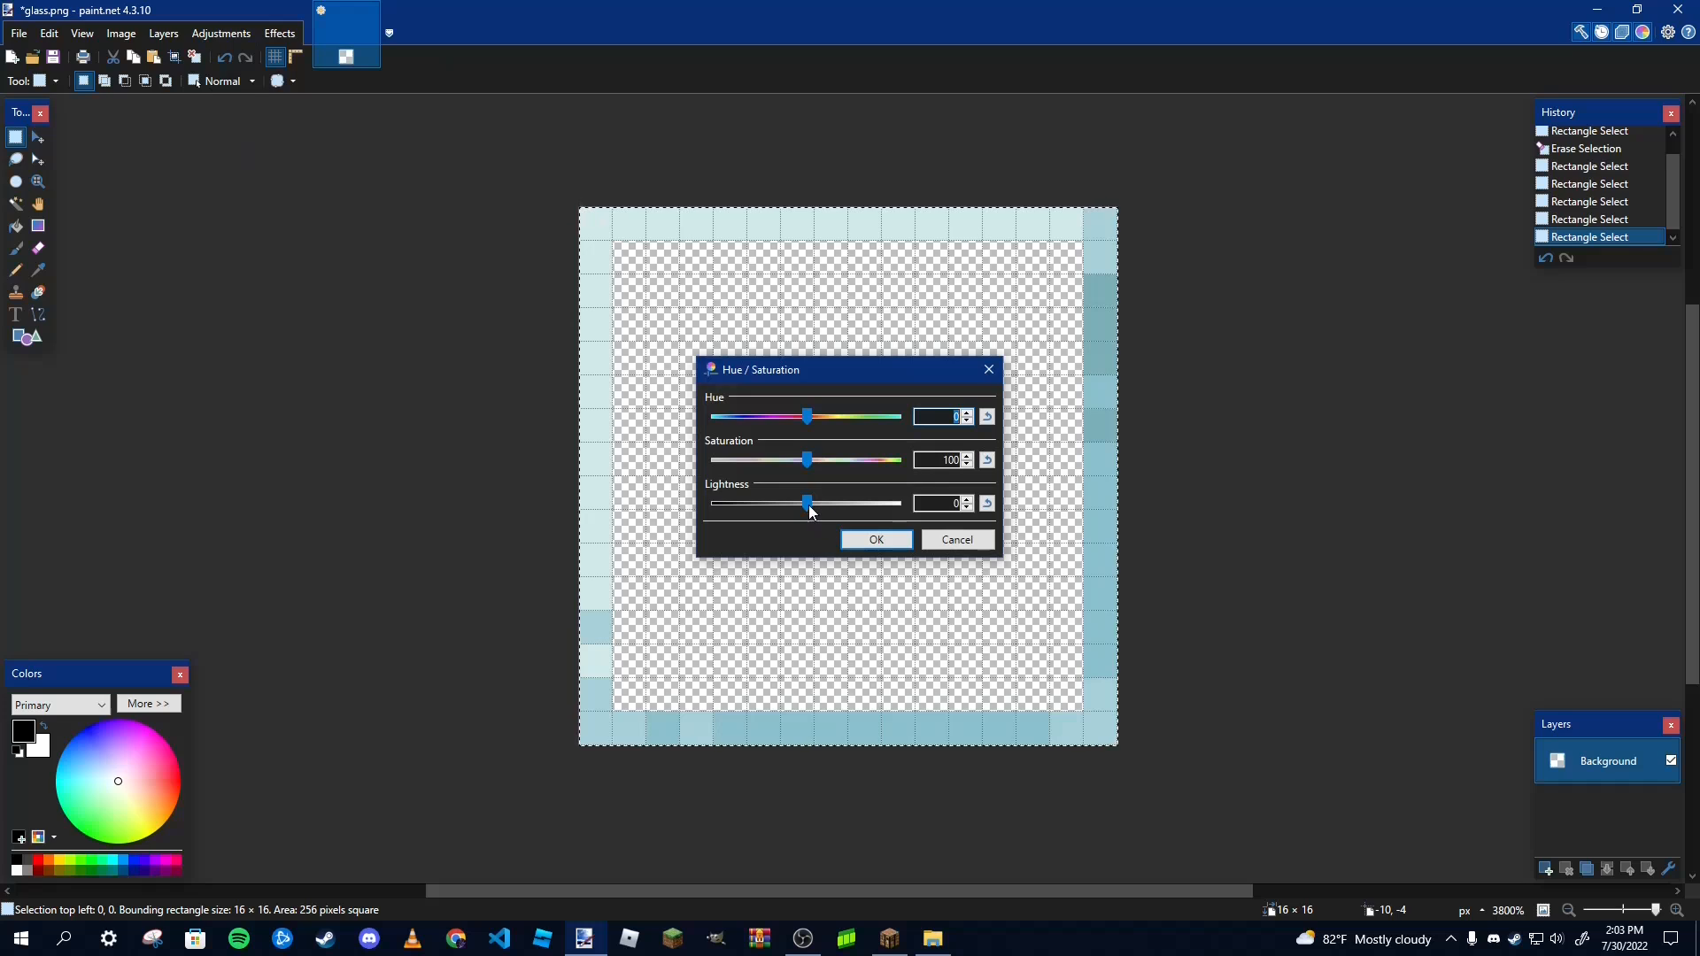
pyautogui.moveTo(808, 503); pyautogui.dragTo(686, 519)
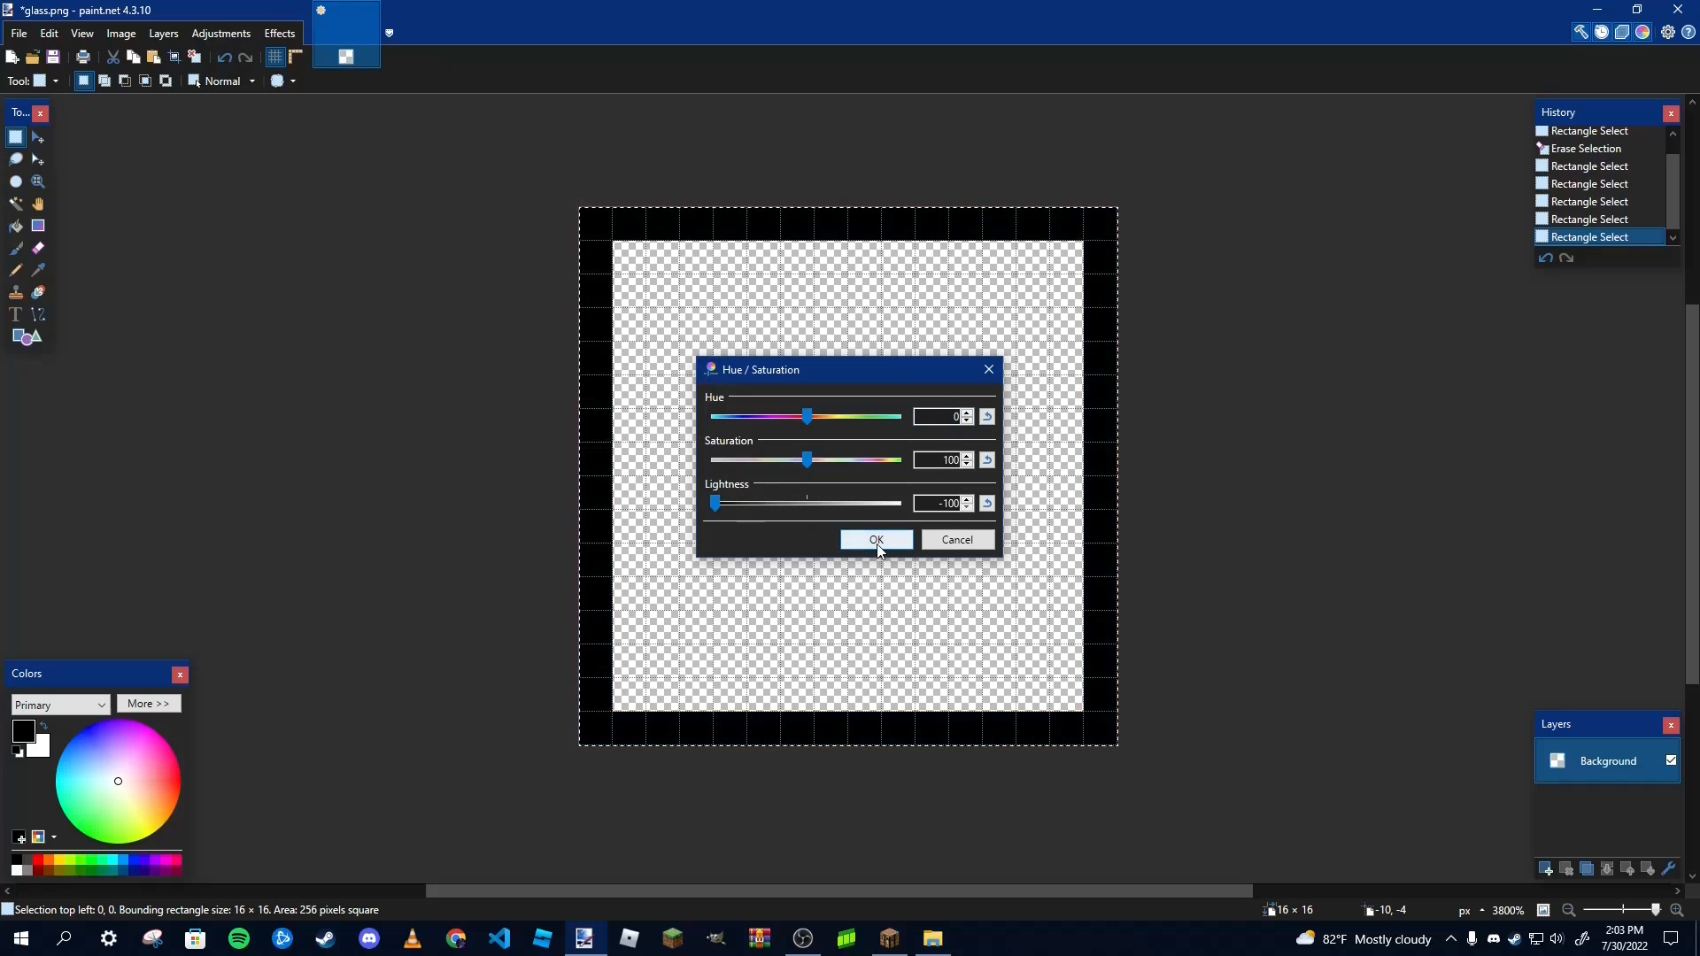
pyautogui.click(858, 542)
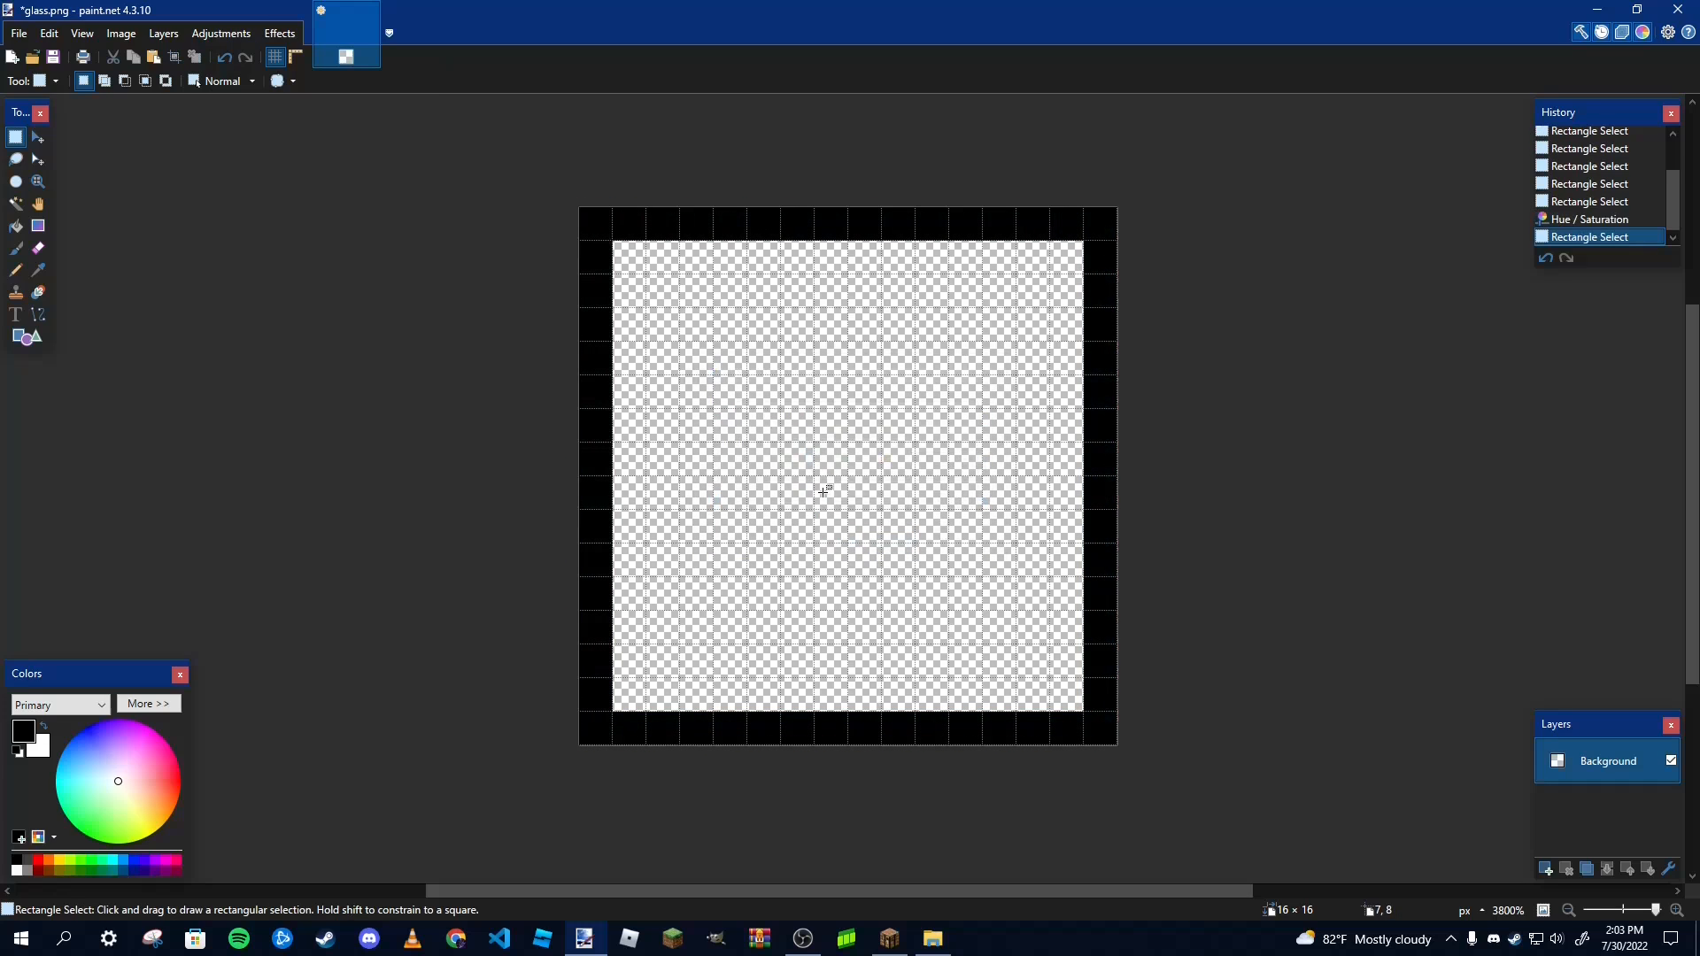
# Resize the glass image to 64 × 64 pixels with Nearest Neighbor resampling
pyautogui.moveTo(562, 215); pyautogui.dragTo(1187, 709)
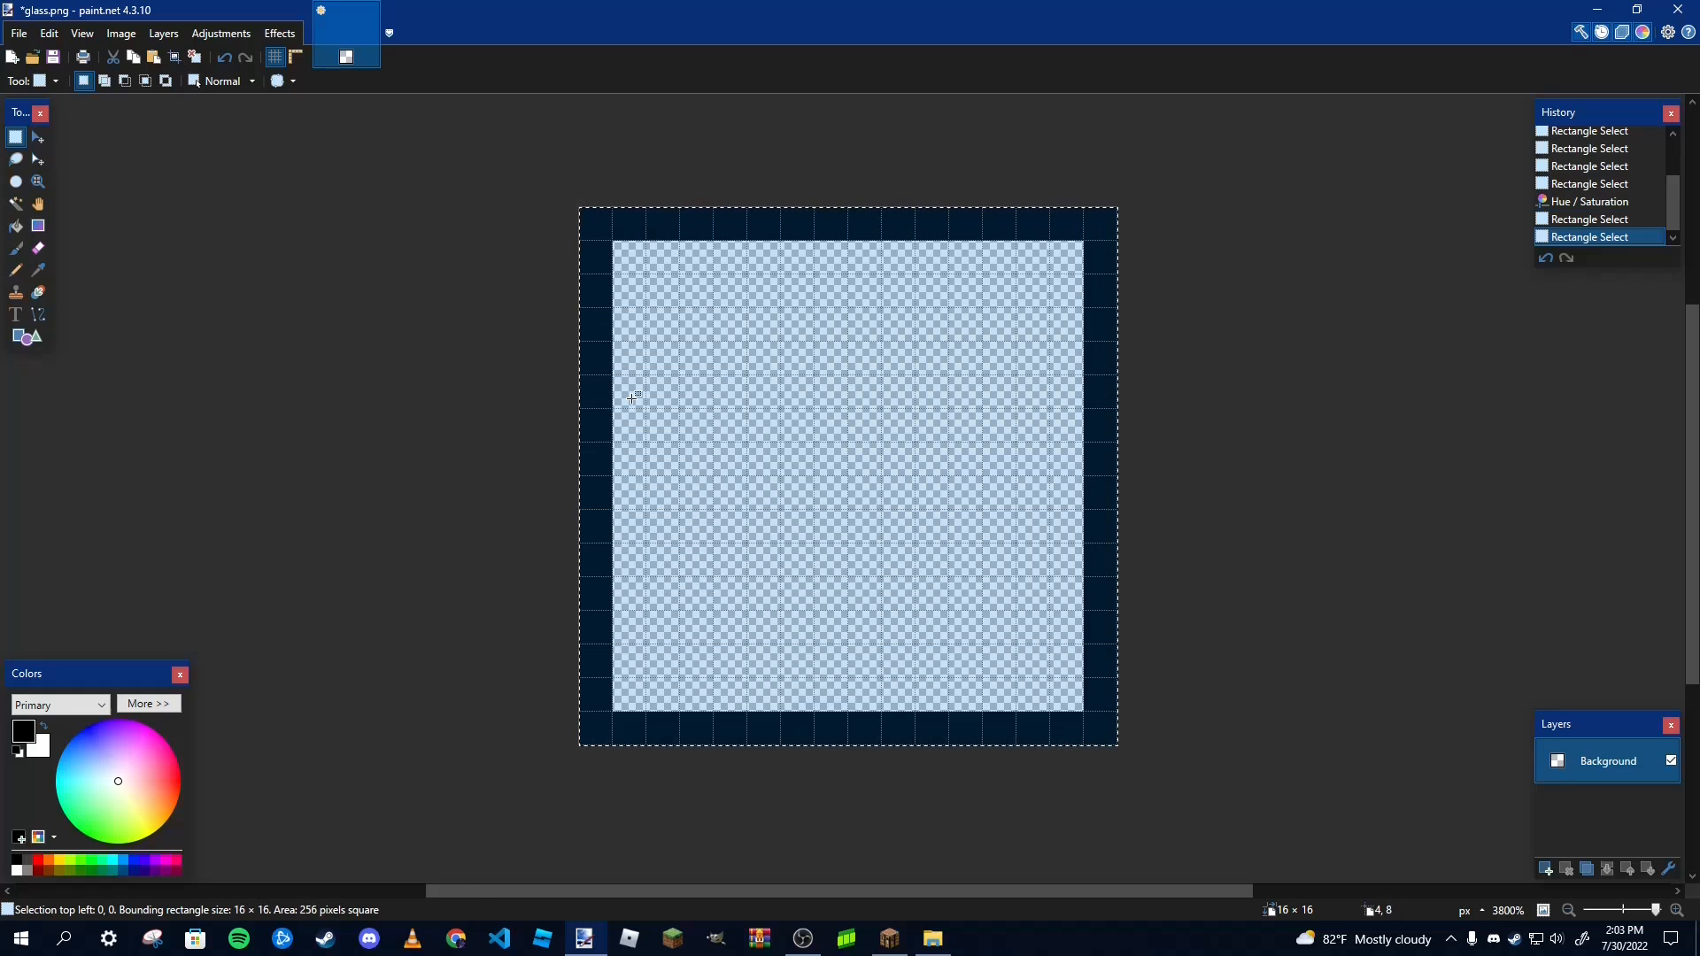
pyautogui.click(129, 38)
pyautogui.click(142, 76)
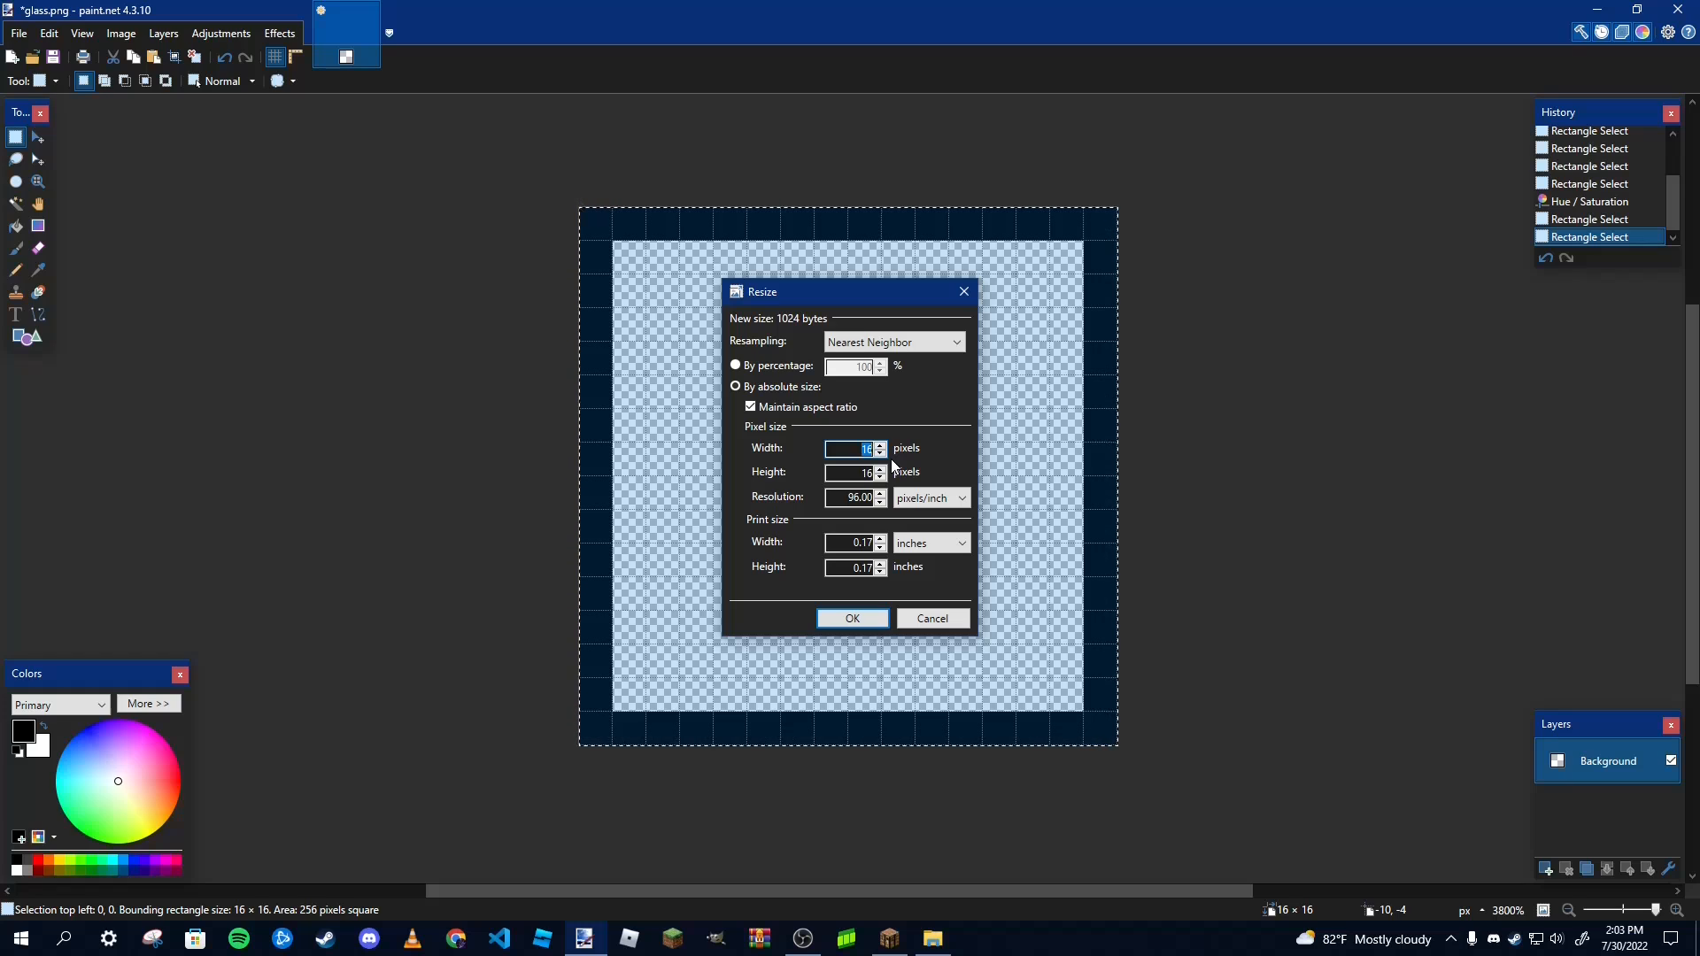
pyautogui.write('64')
pyautogui.press('Return')
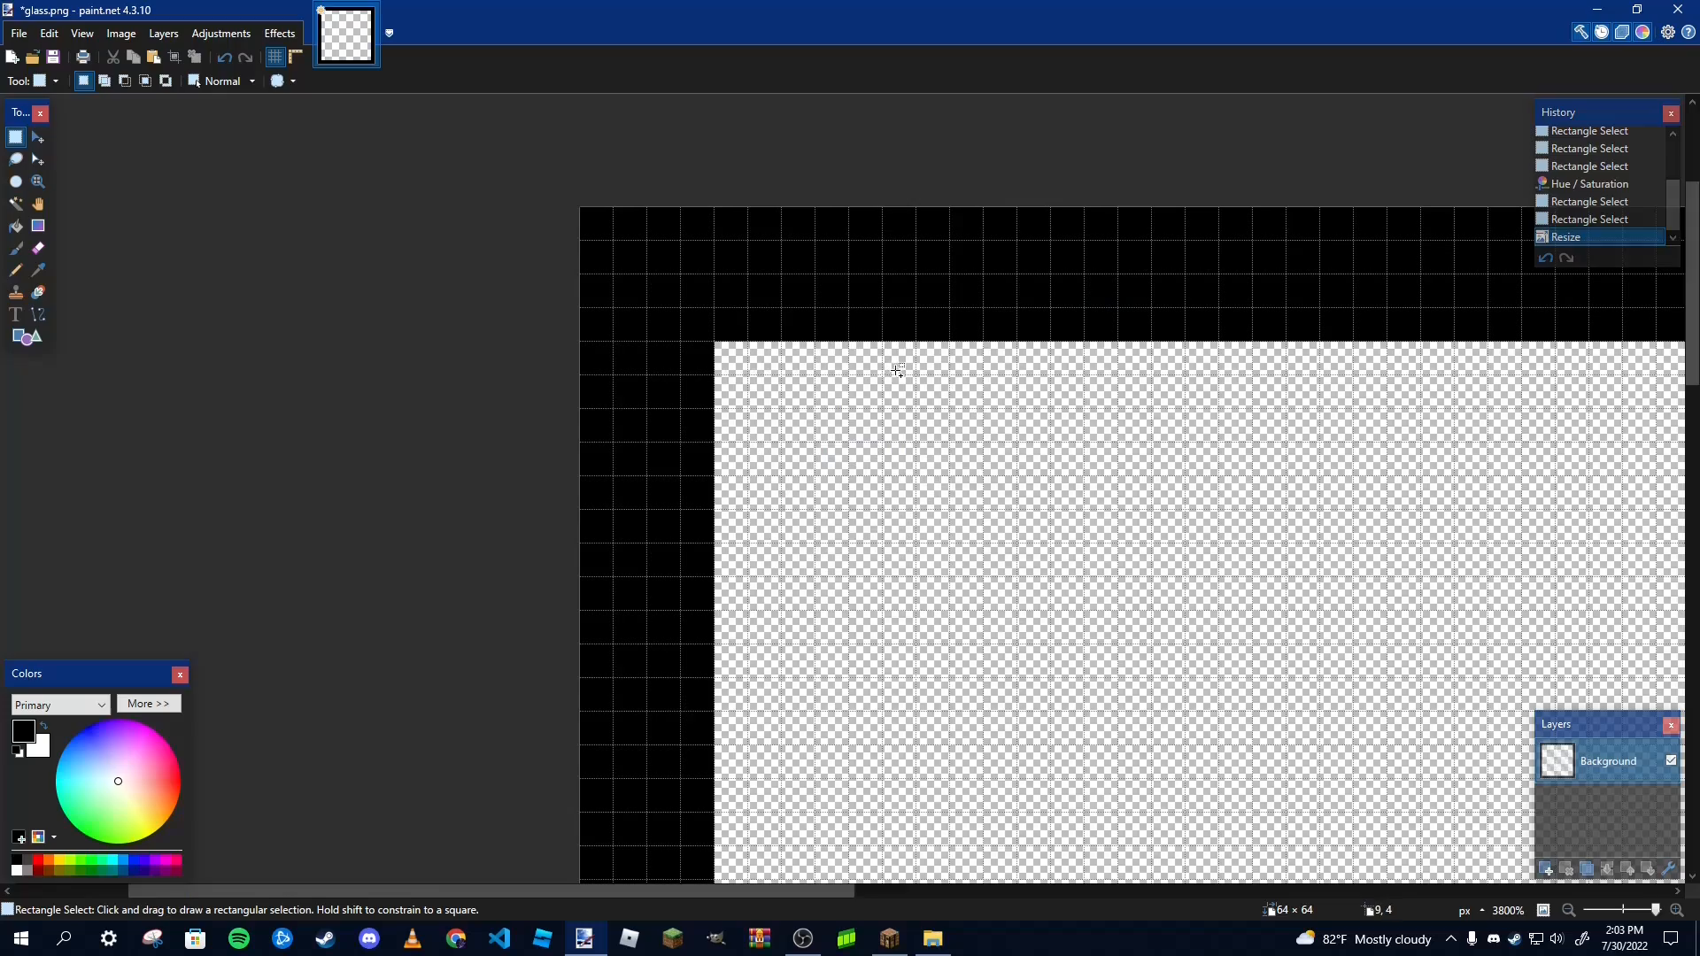
# Thin the black border to two pixels by erasing a 60 × 60 pixel area starting at 2, 2
pyautogui.scroll(-7, 974, 496)
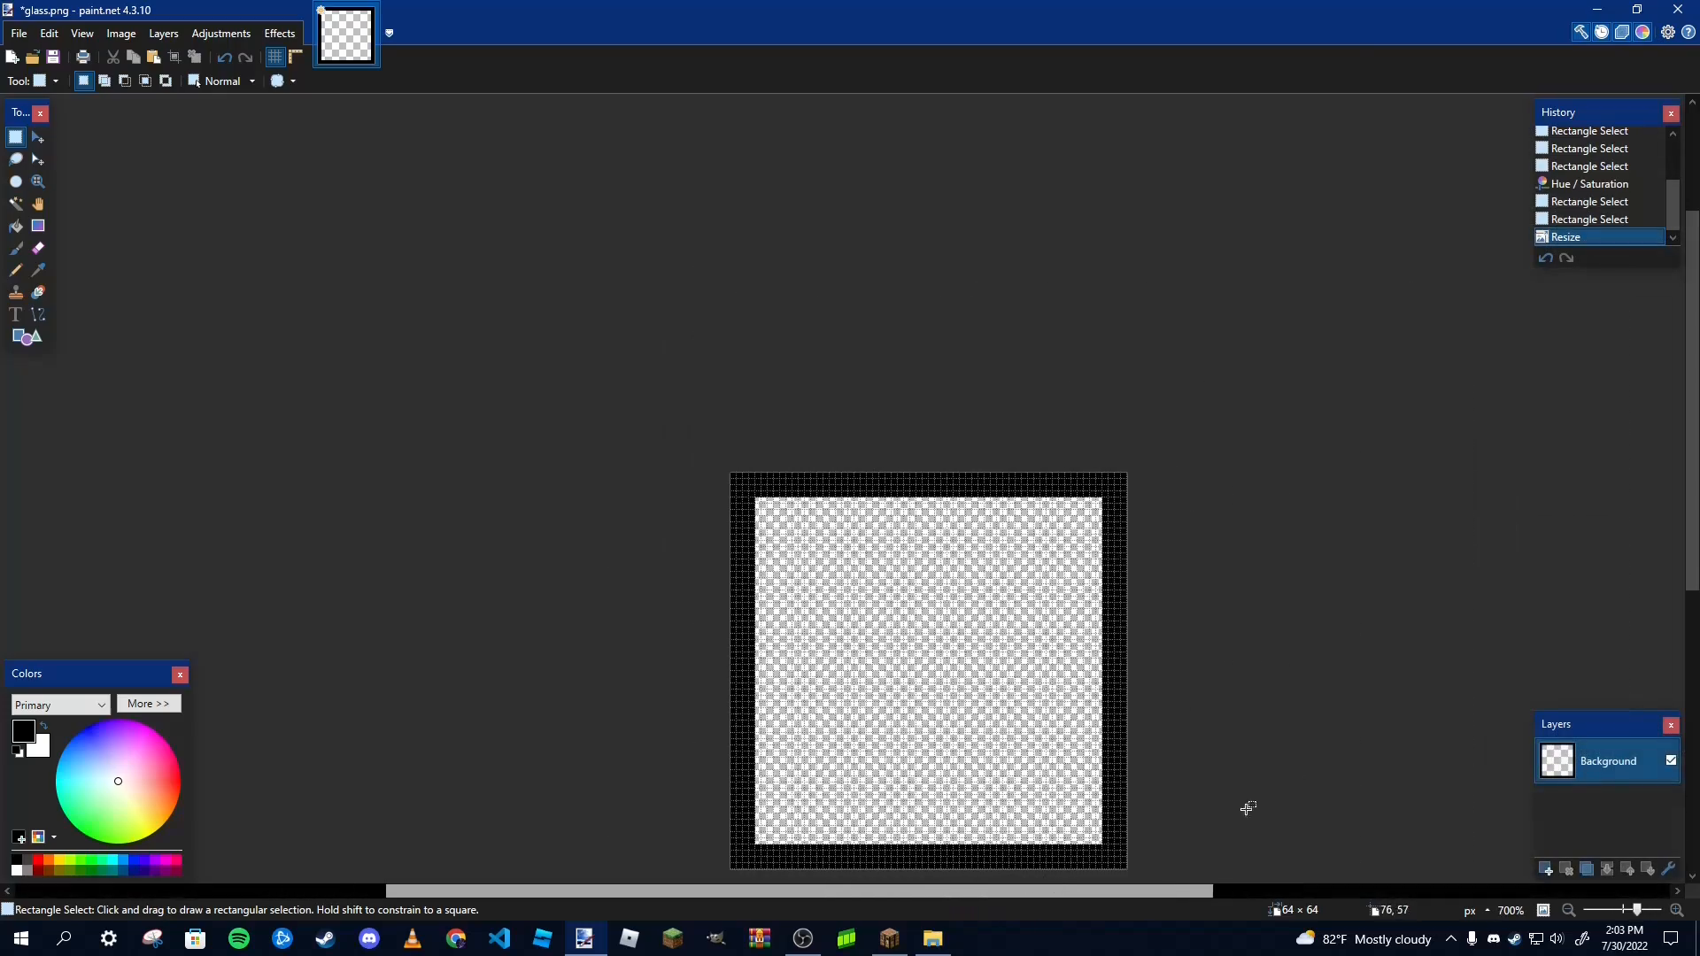
pyautogui.scroll(-4, 1248, 807)
pyautogui.scroll(2, 1183, 390)
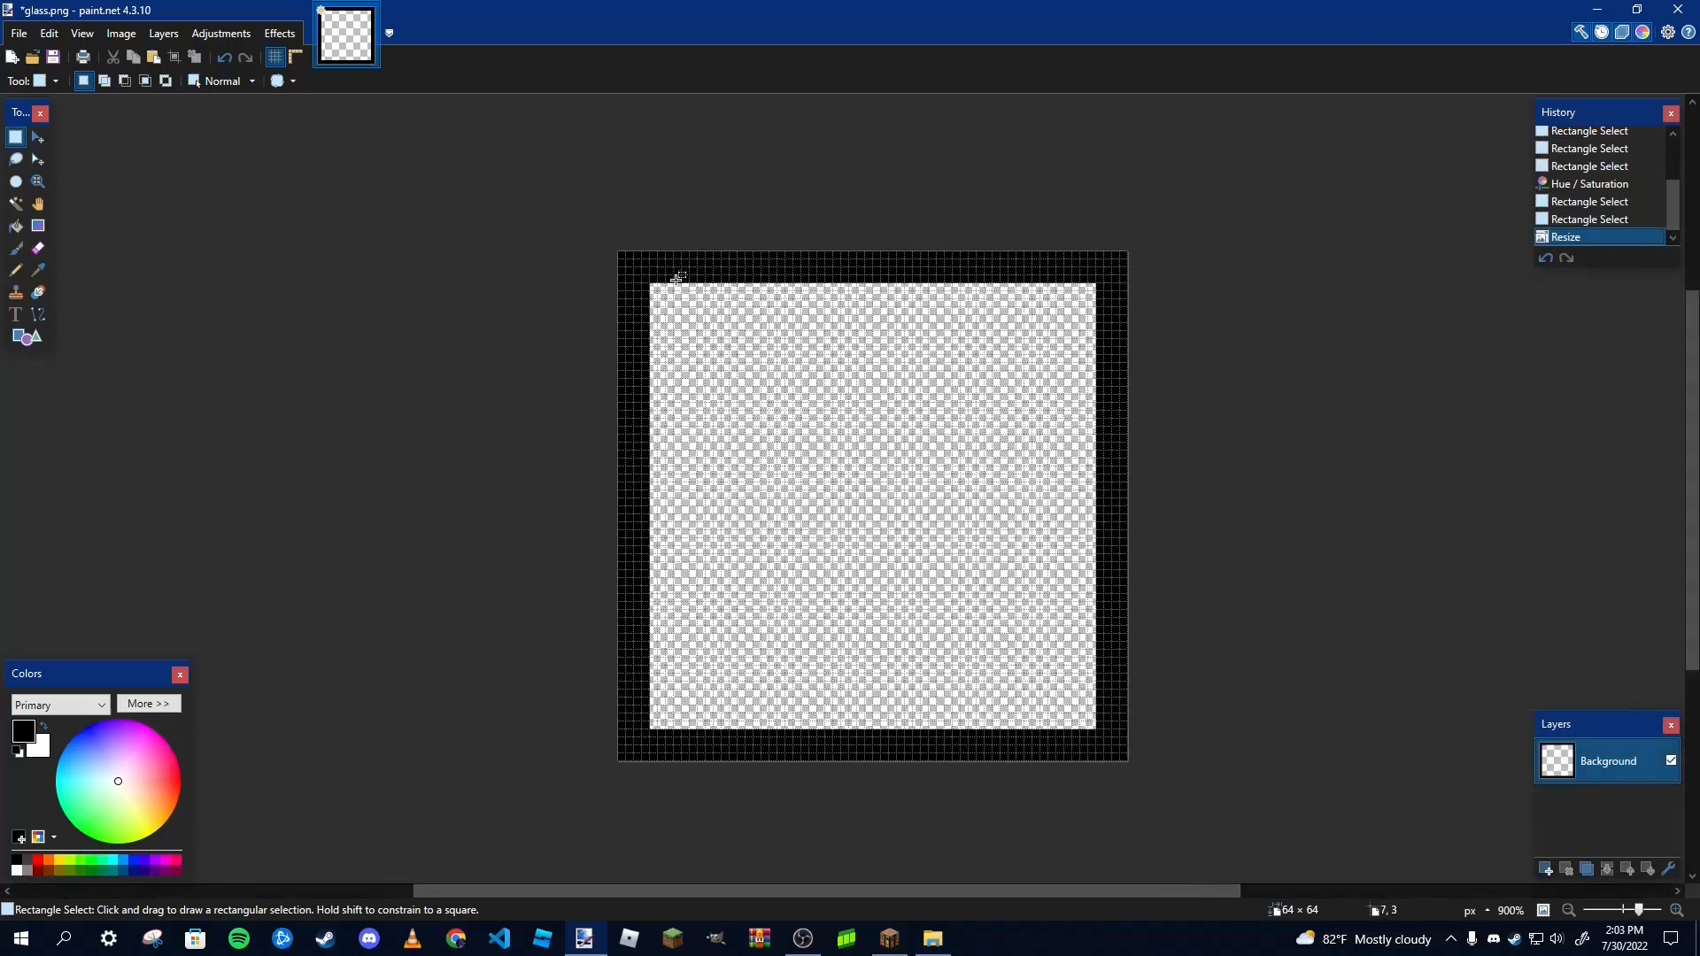
pyautogui.moveTo(639, 271); pyautogui.dragTo(1105, 739)
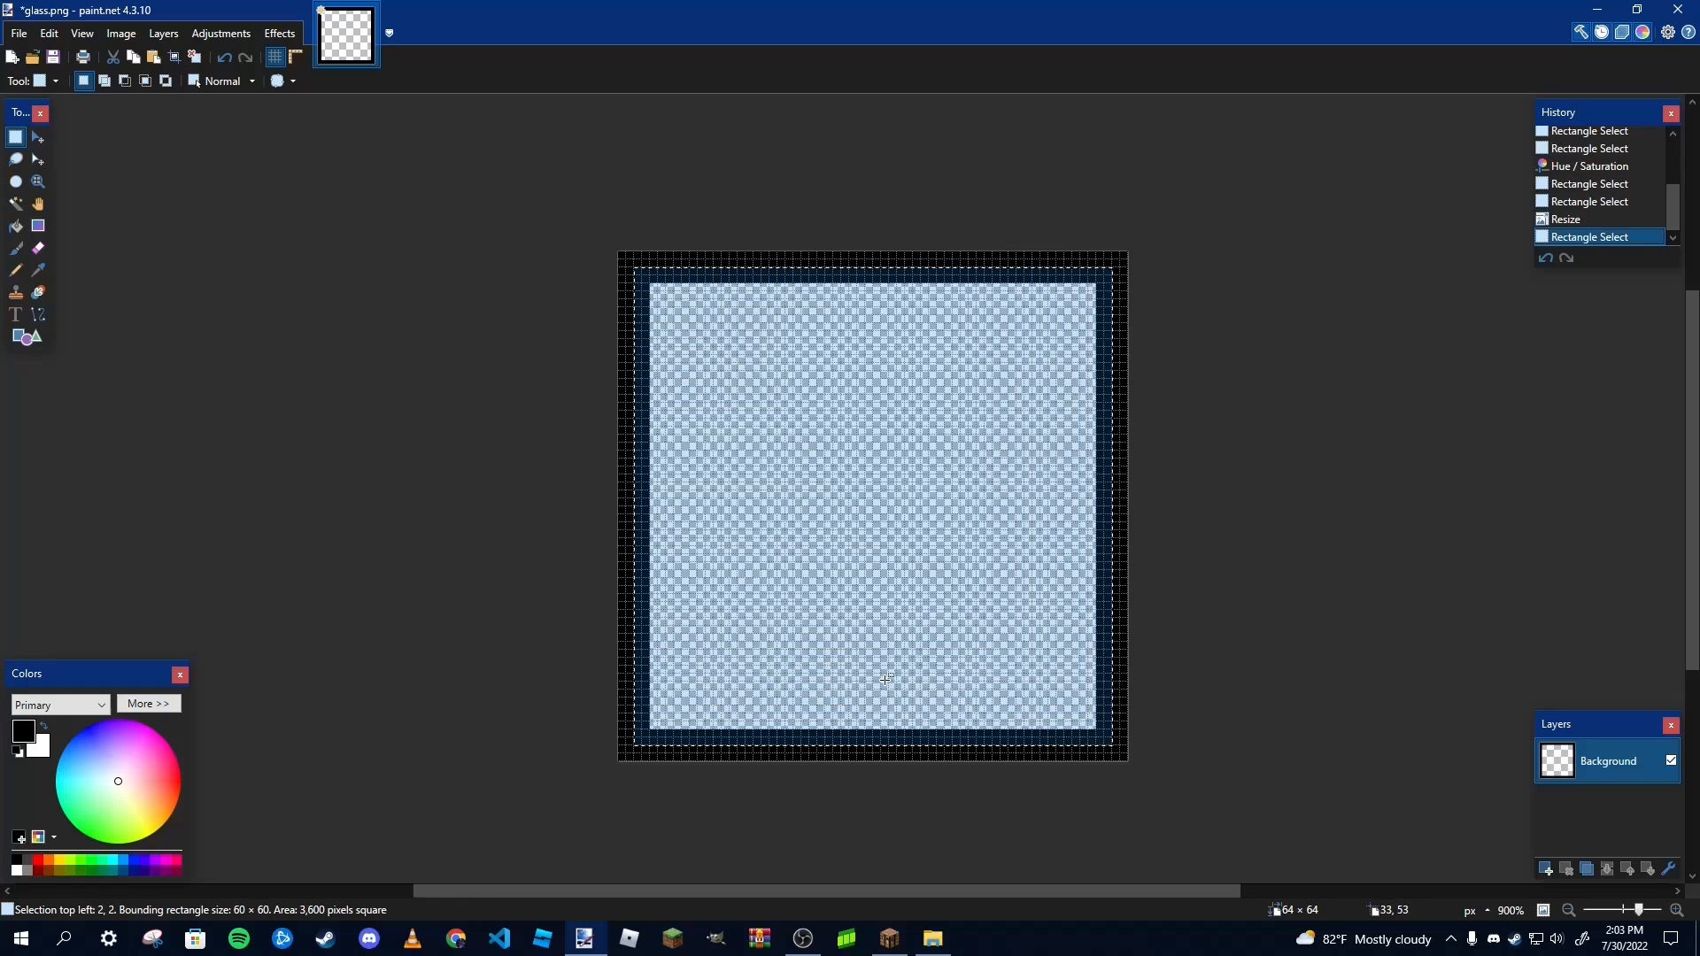
pyautogui.press('Delete')
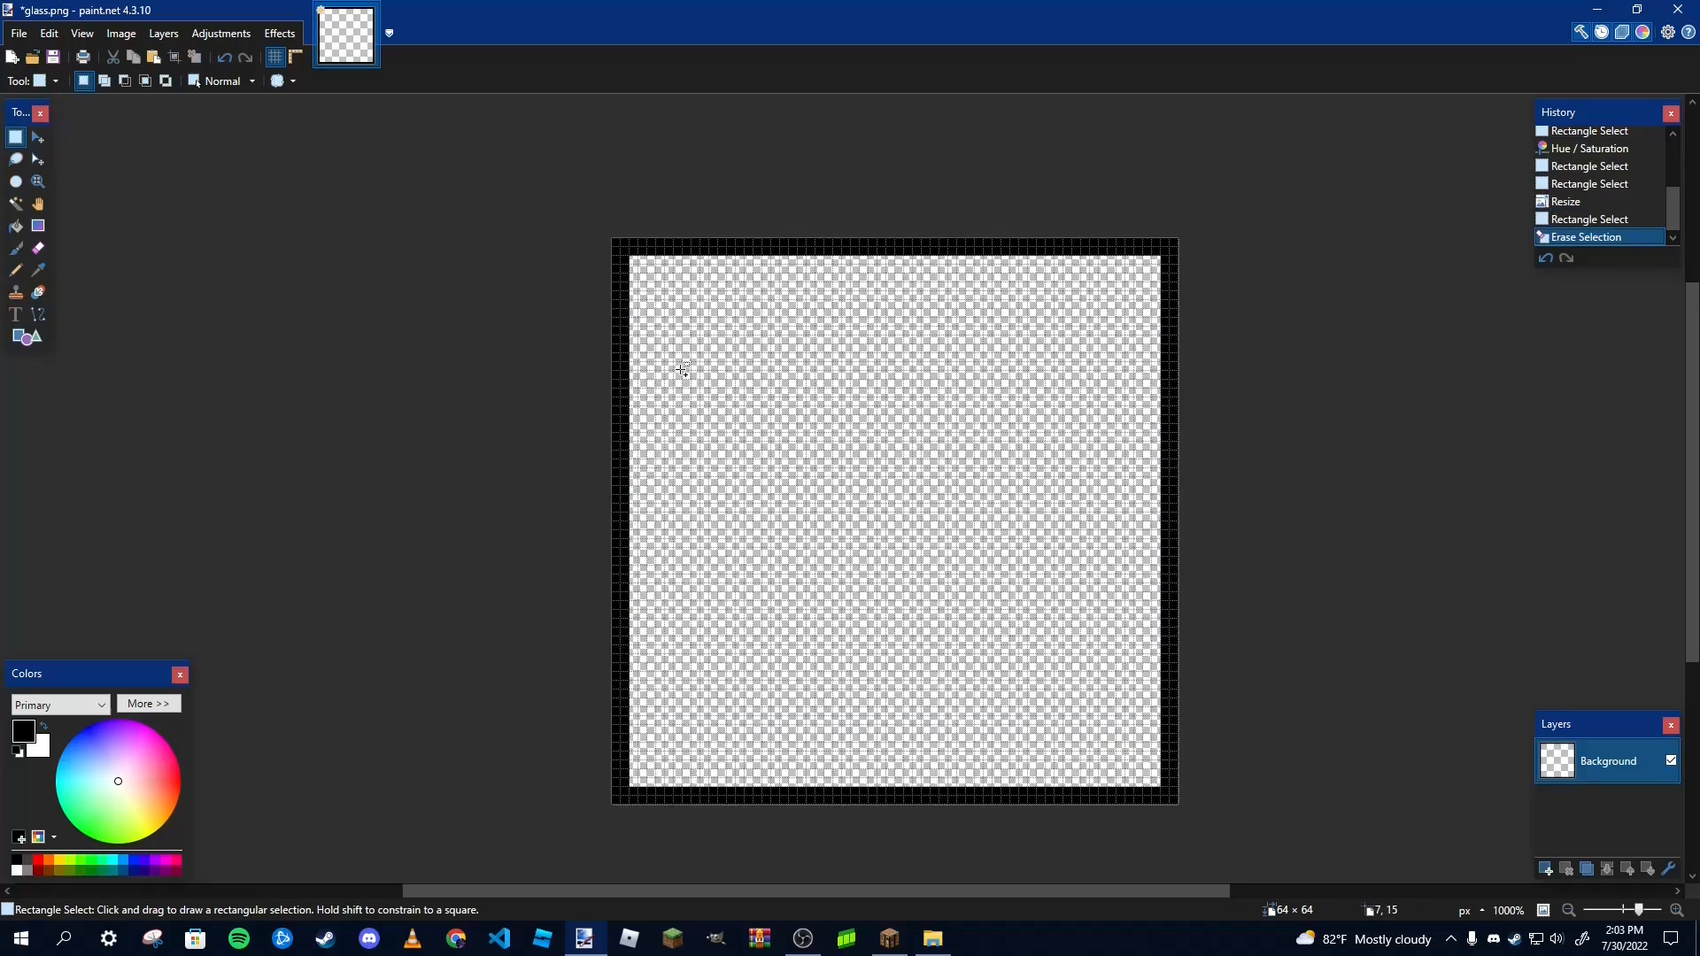
# Round the inside of the frame's upper-left corner by filling in stepped black pixels with the Pencil tool
pyautogui.scroll(5, 683, 365)
pyautogui.scroll(1, 642, 248)
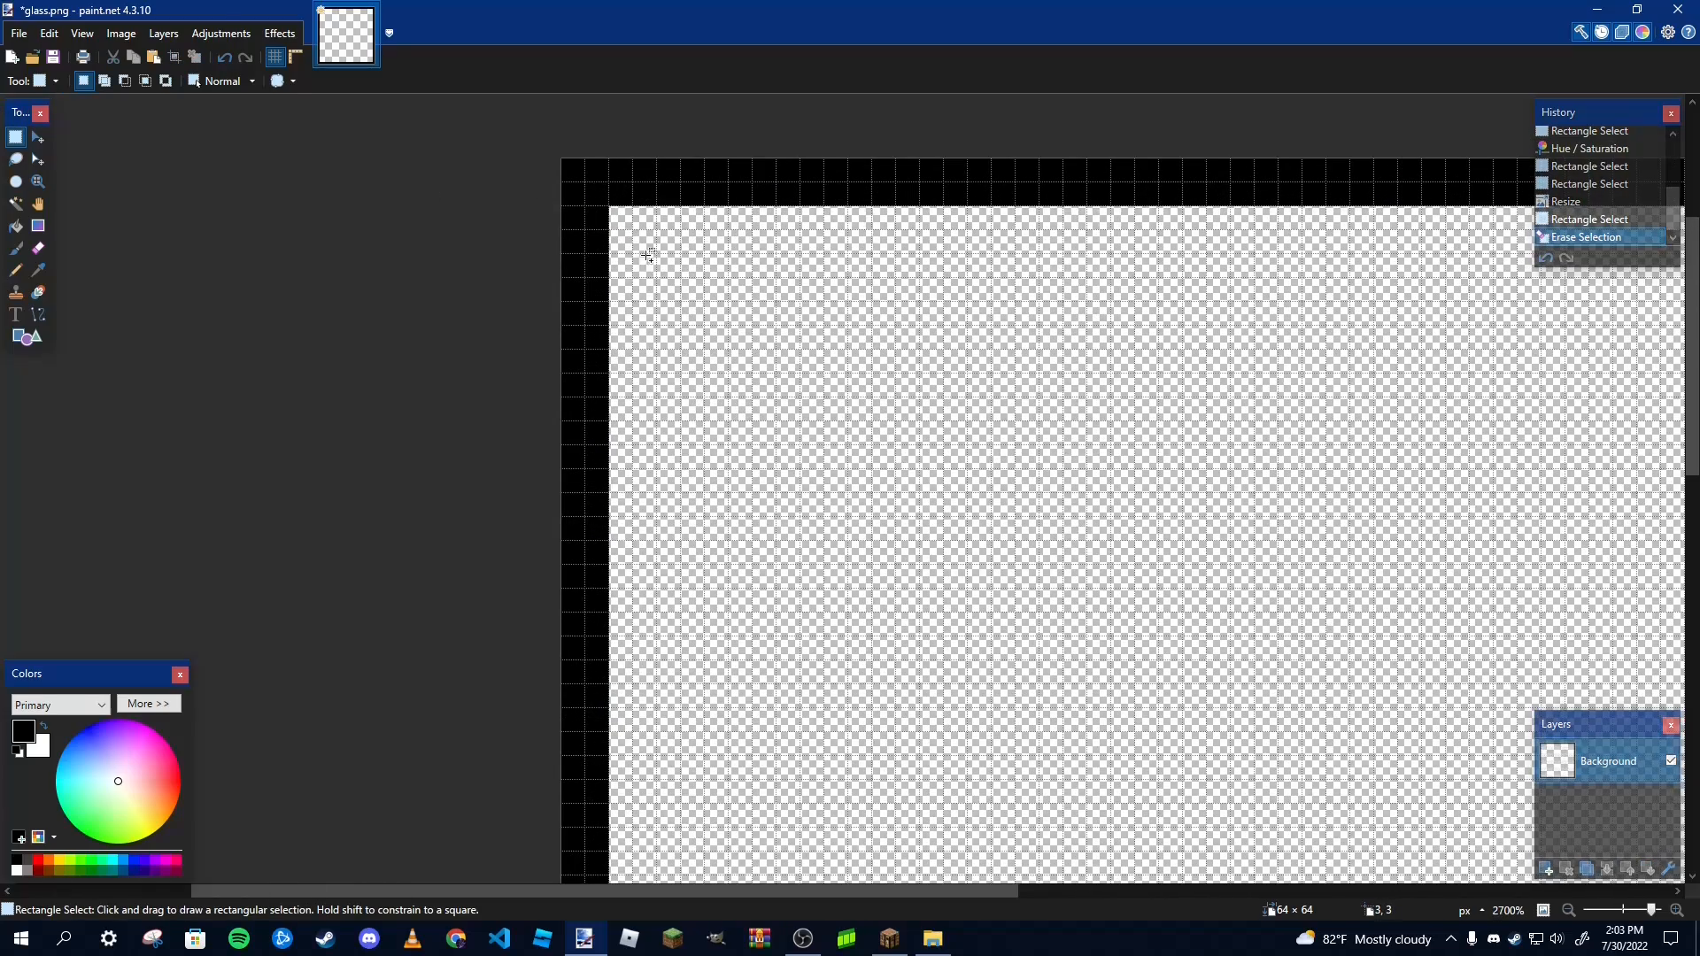
pyautogui.click(23, 274)
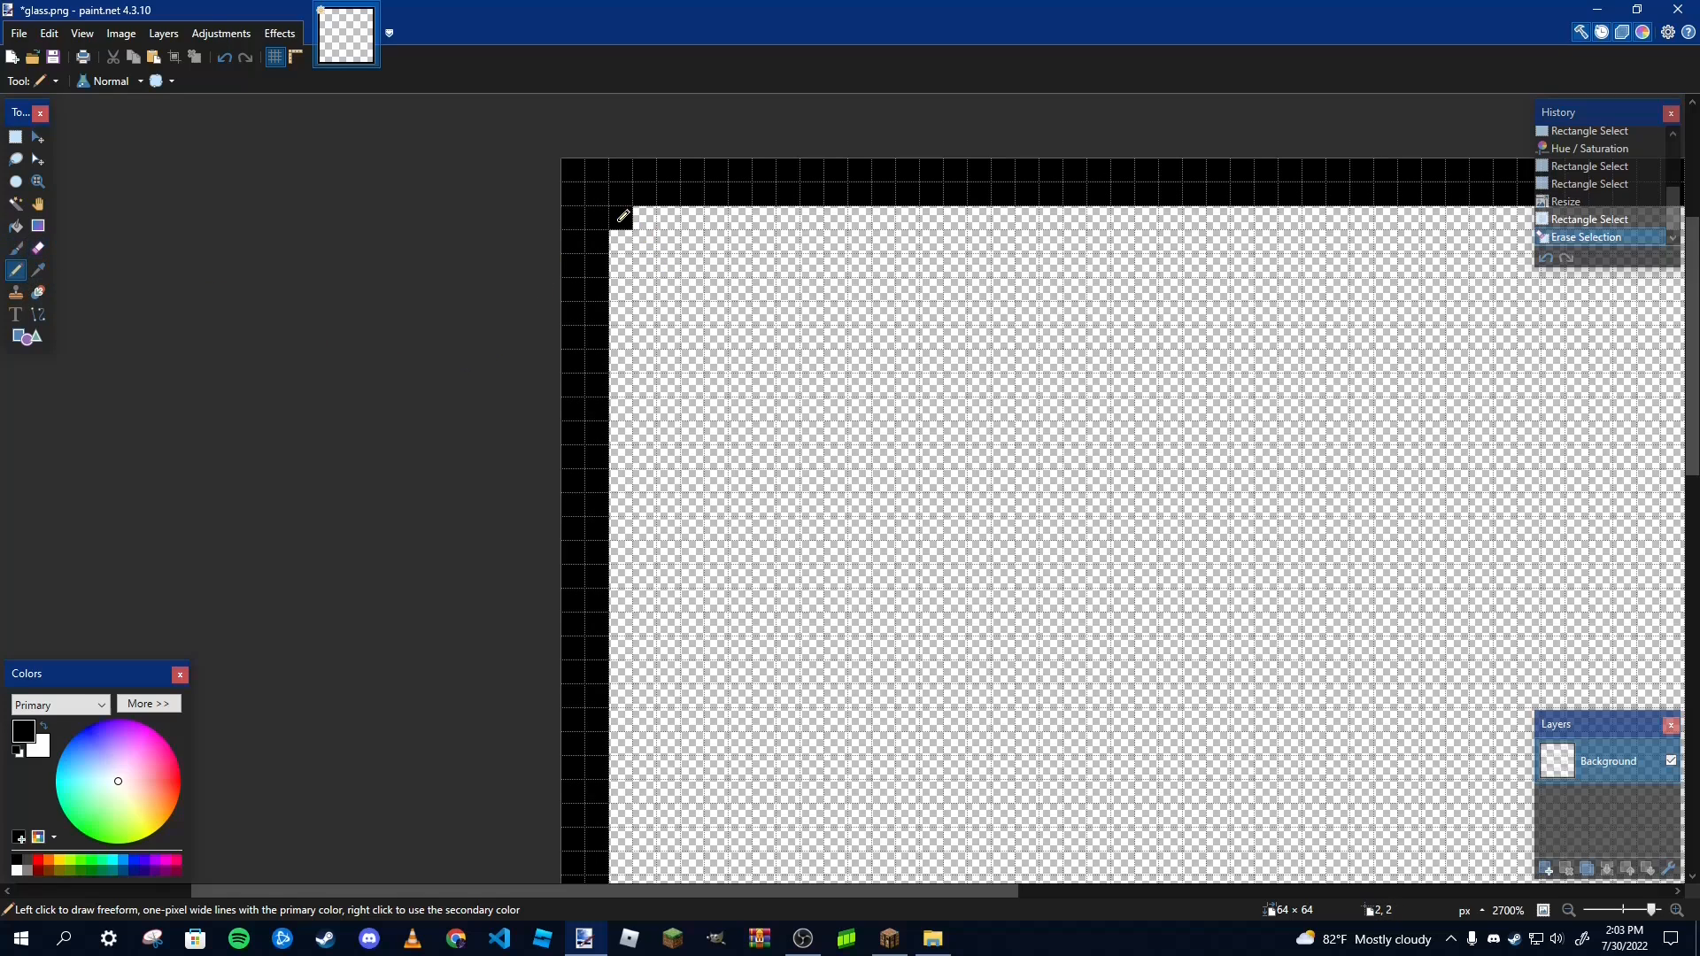
pyautogui.click(619, 337)
pyautogui.moveTo(644, 218); pyautogui.dragTo(751, 213)
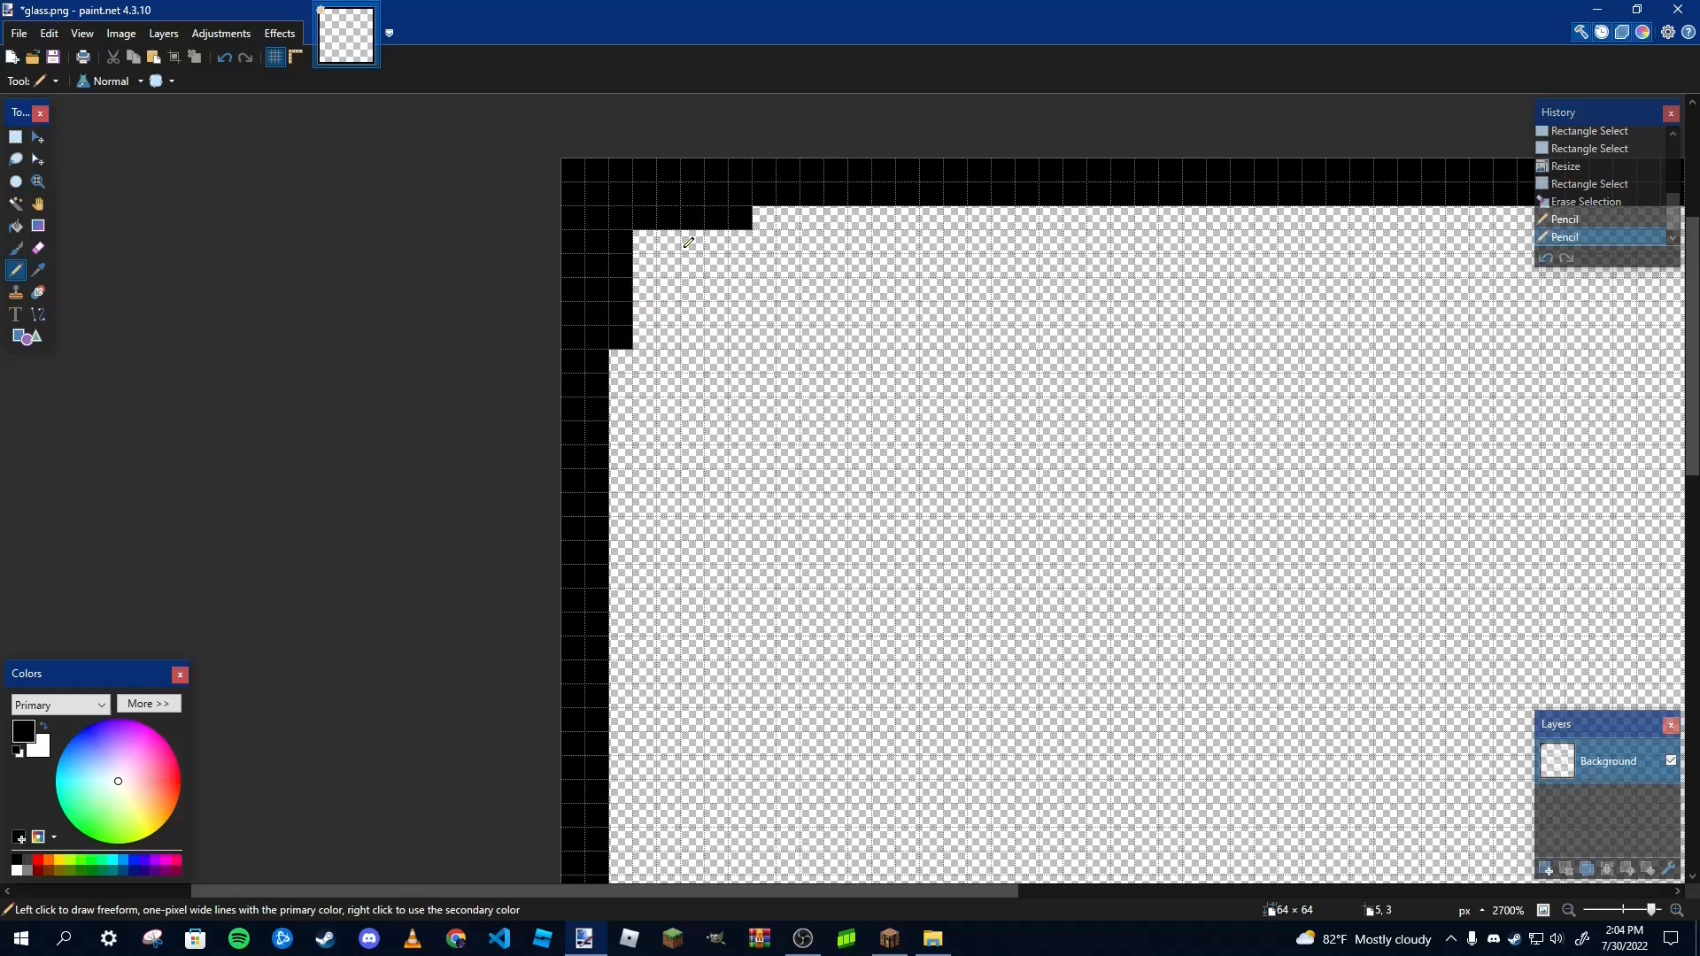
pyautogui.moveTo(667, 251); pyautogui.dragTo(694, 277)
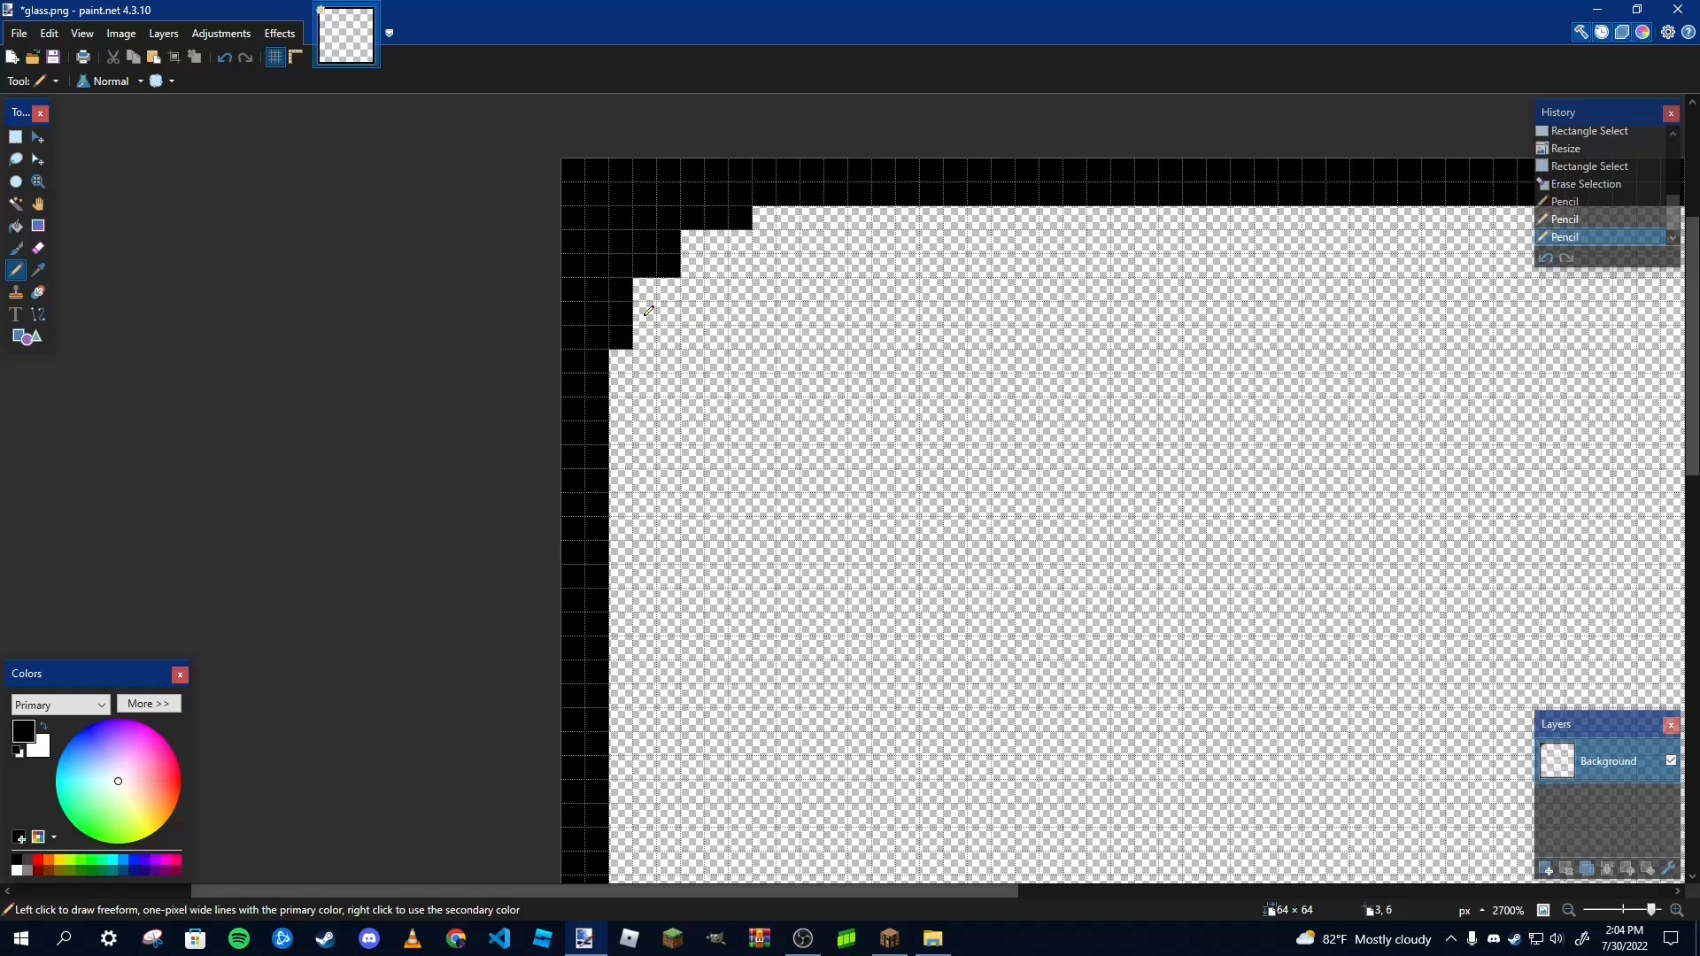
pyautogui.click(645, 290)
pyautogui.click(692, 242)
pyautogui.moveTo(630, 356); pyautogui.dragTo(623, 412)
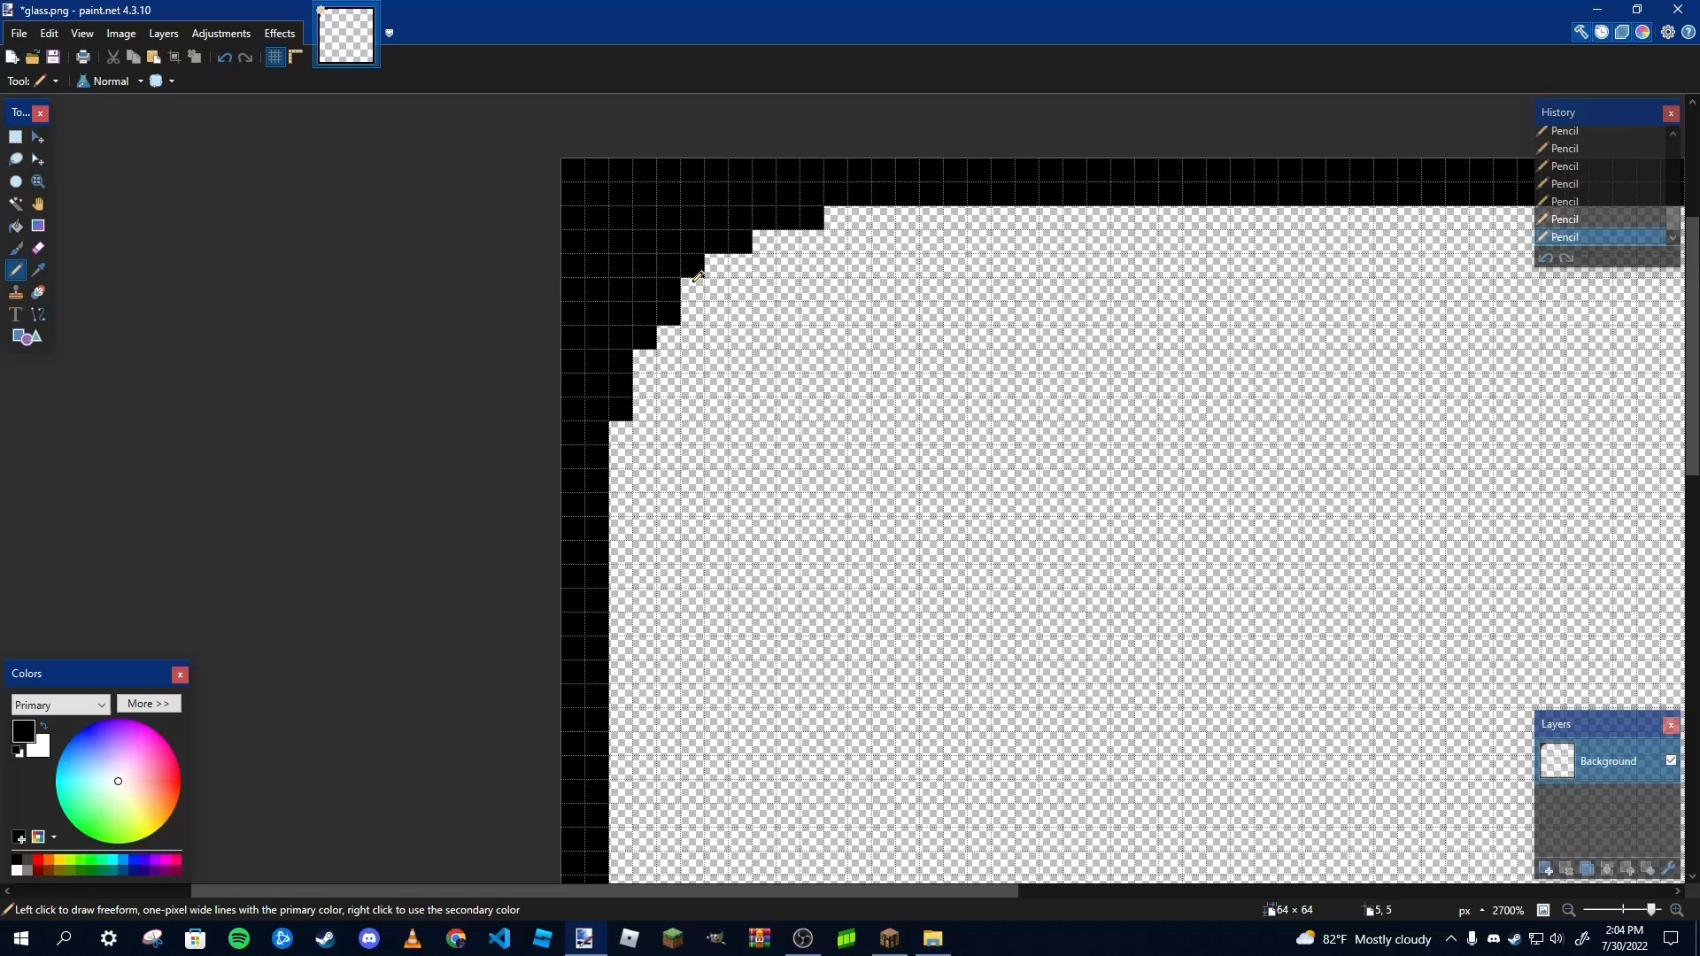
pyautogui.scroll(-4, 748, 301)
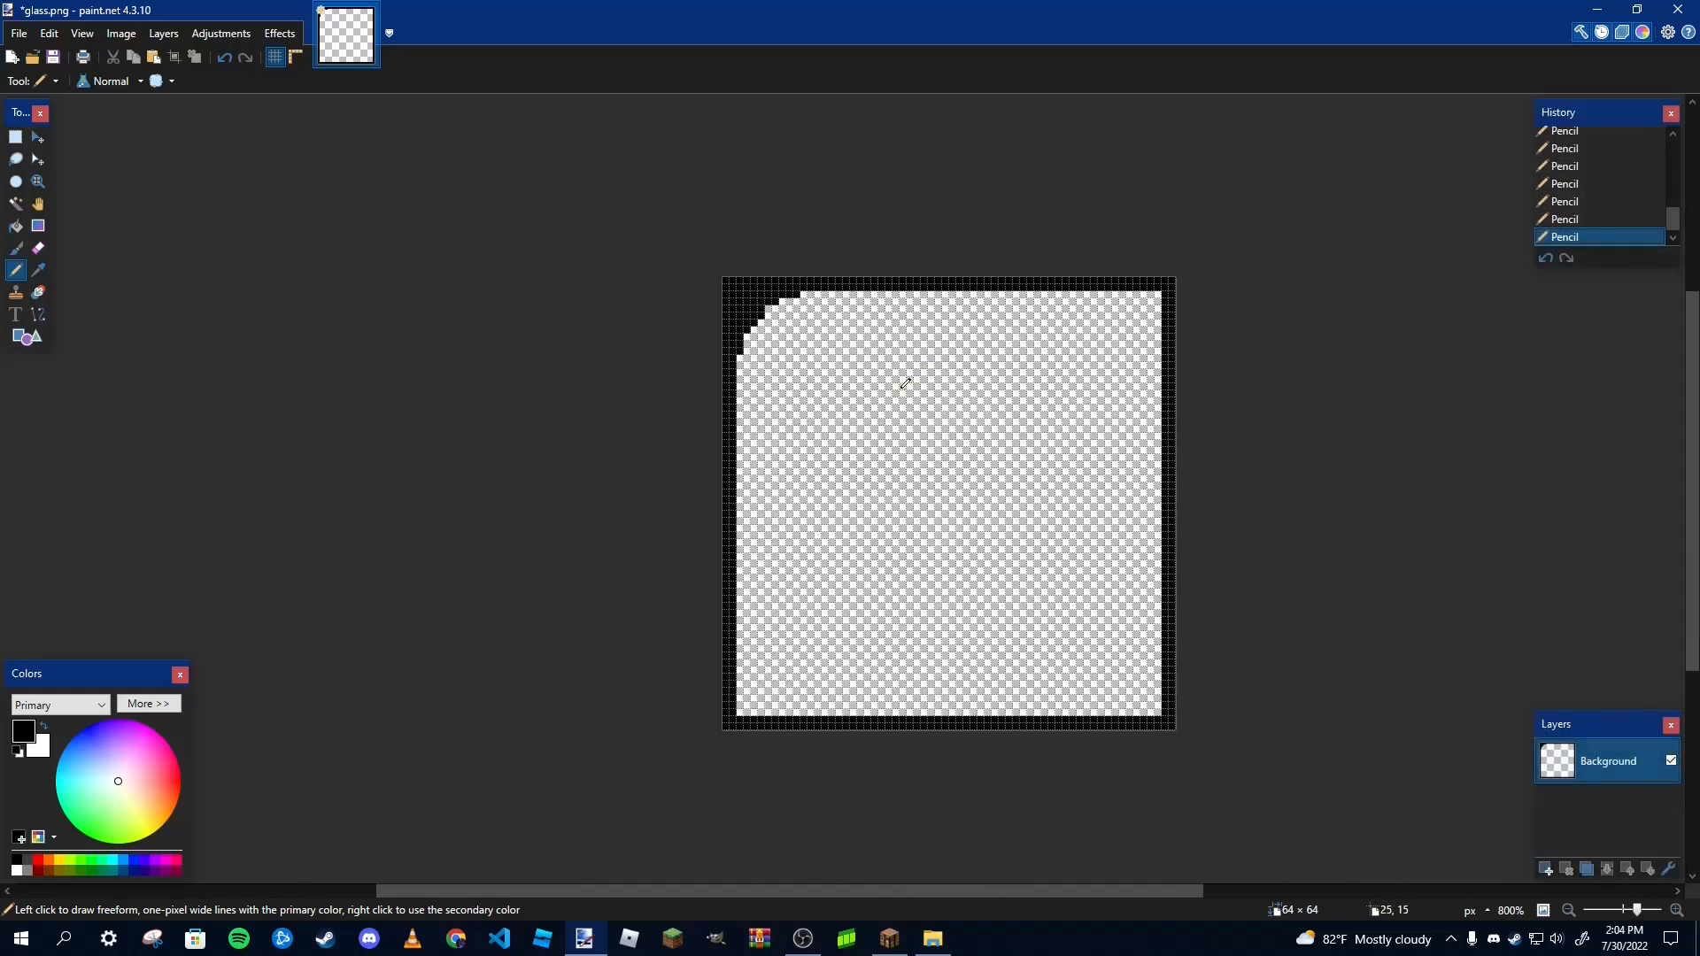
pyautogui.scroll(3, 885, 382)
pyautogui.scroll(2, 750, 264)
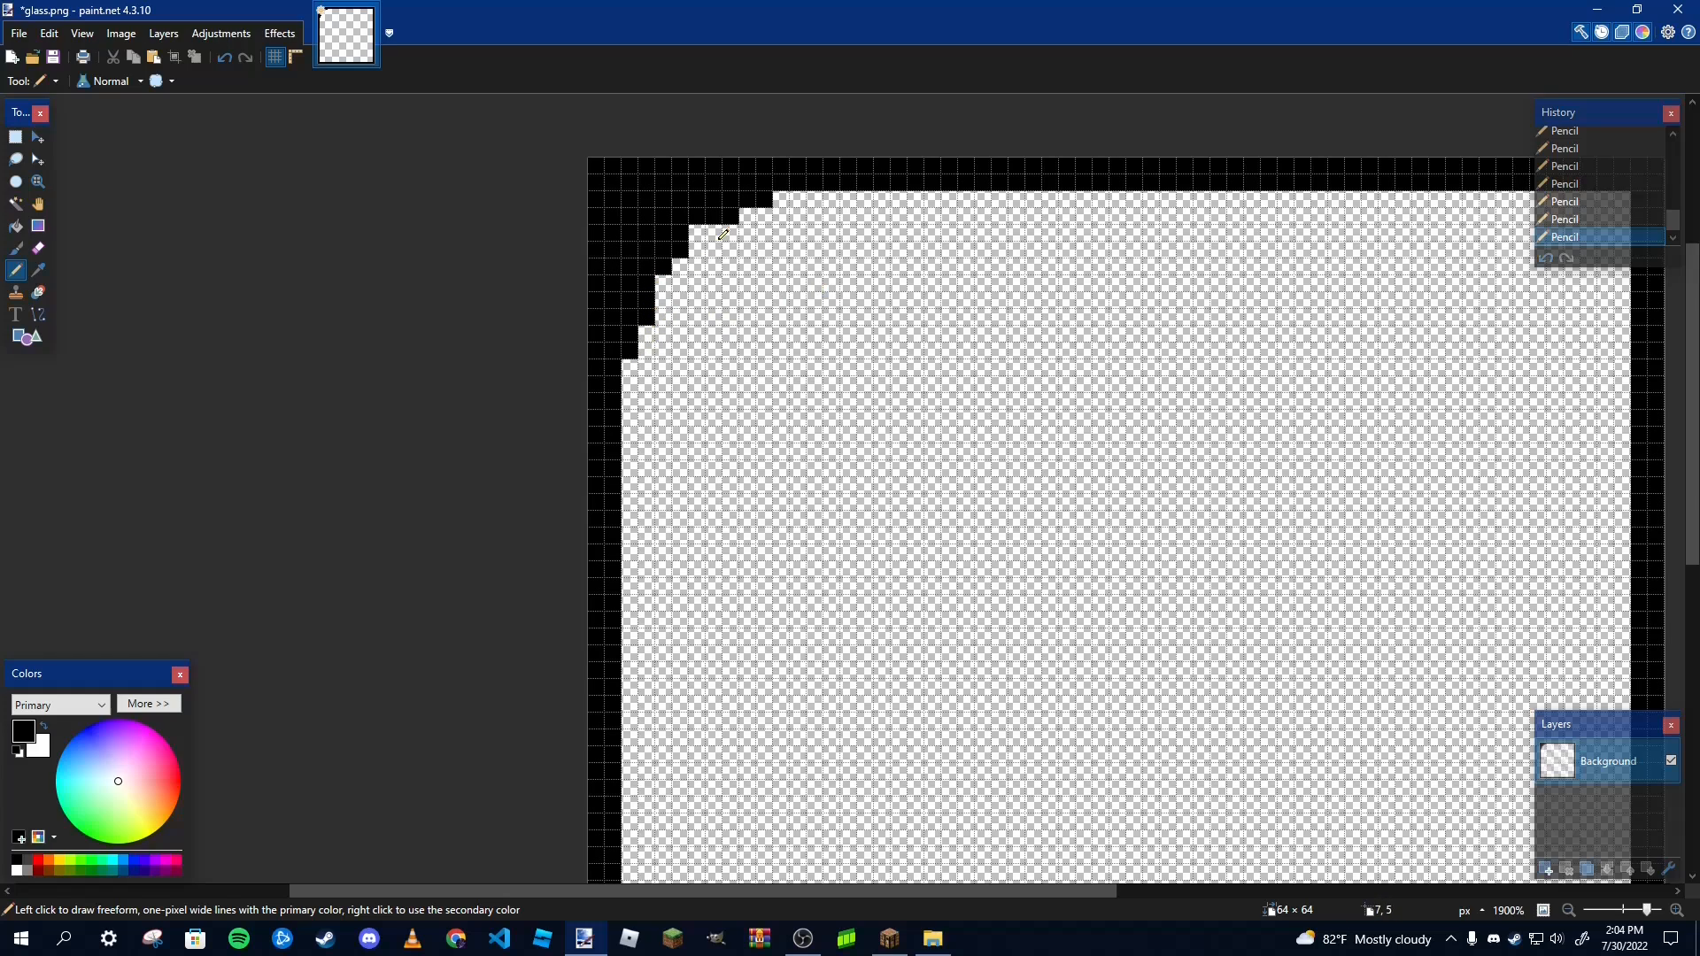
# Copy the 9 × 10 pixel rounded corner, mirror the copy horizontally and fit it into the frame's upper-right inner corner
pyautogui.click(17, 138)
pyautogui.moveTo(634, 361); pyautogui.dragTo(775, 191)
pyautogui.hotkey('ctrl', 'c')
pyautogui.hotkey('ctrl', 'v')
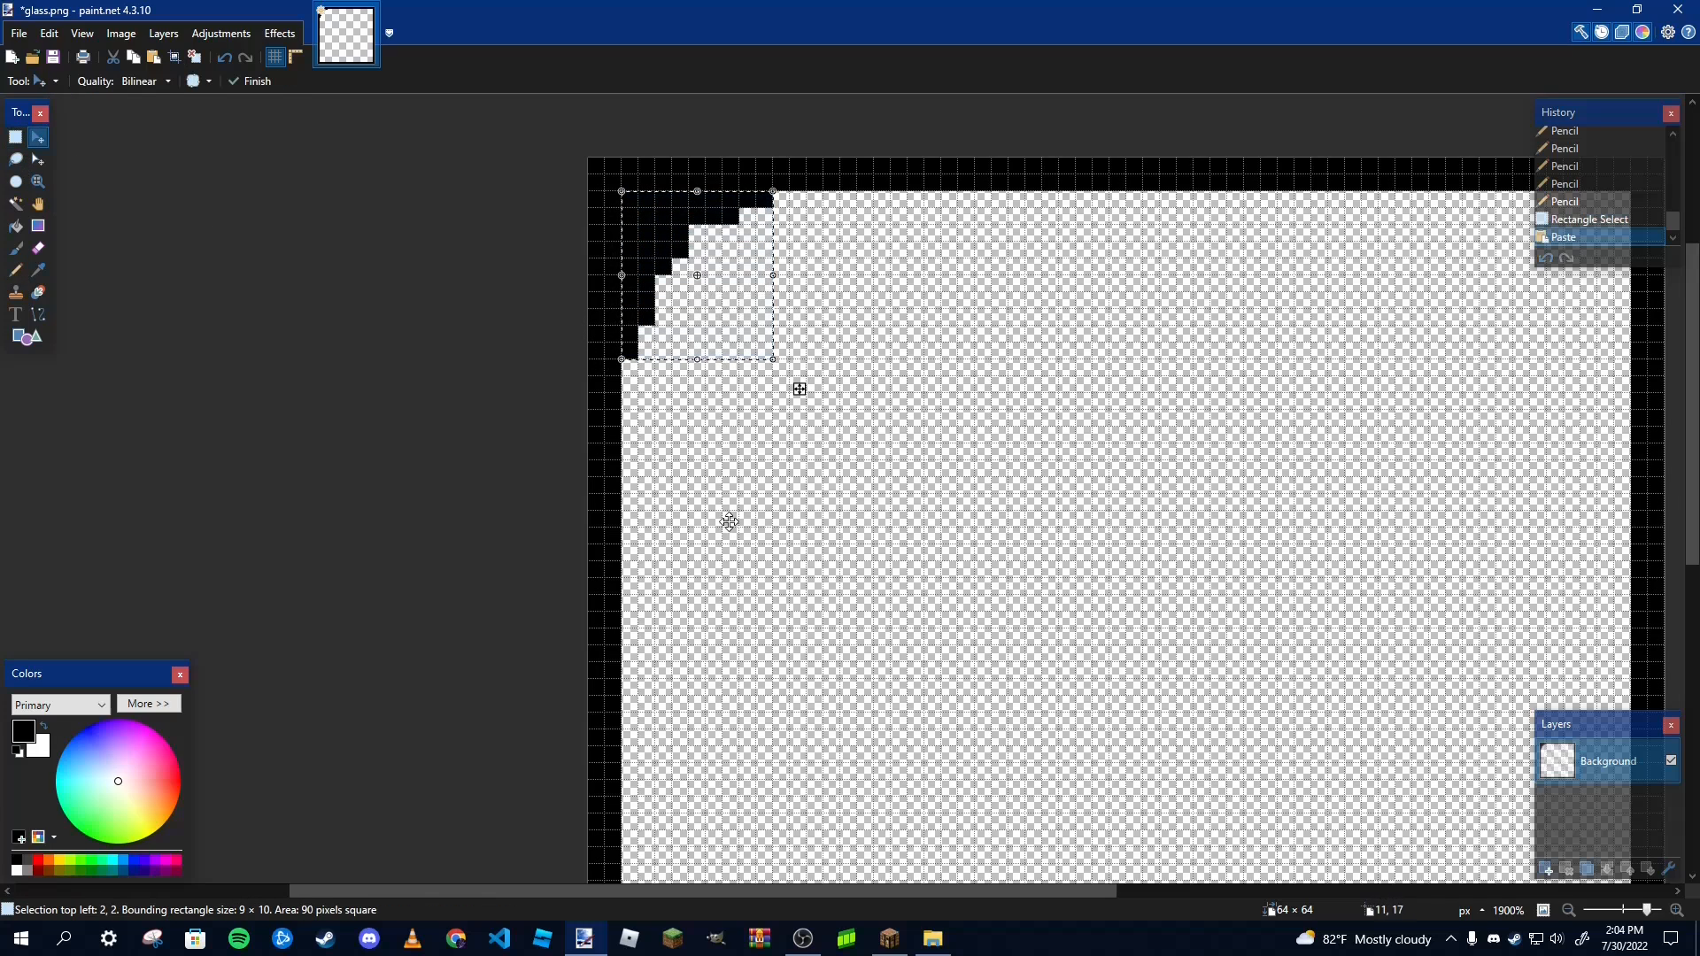
pyautogui.scroll(-3, 596, 784)
pyautogui.scroll(3, 516, 747)
pyautogui.moveTo(800, 391); pyautogui.dragTo(1540, 441)
pyautogui.moveTo(611, 892); pyautogui.dragTo(854, 891)
pyautogui.moveTo(1038, 333); pyautogui.dragTo(719, 333)
pyautogui.moveTo(863, 273); pyautogui.dragTo(1117, 225)
pyautogui.click(16, 138)
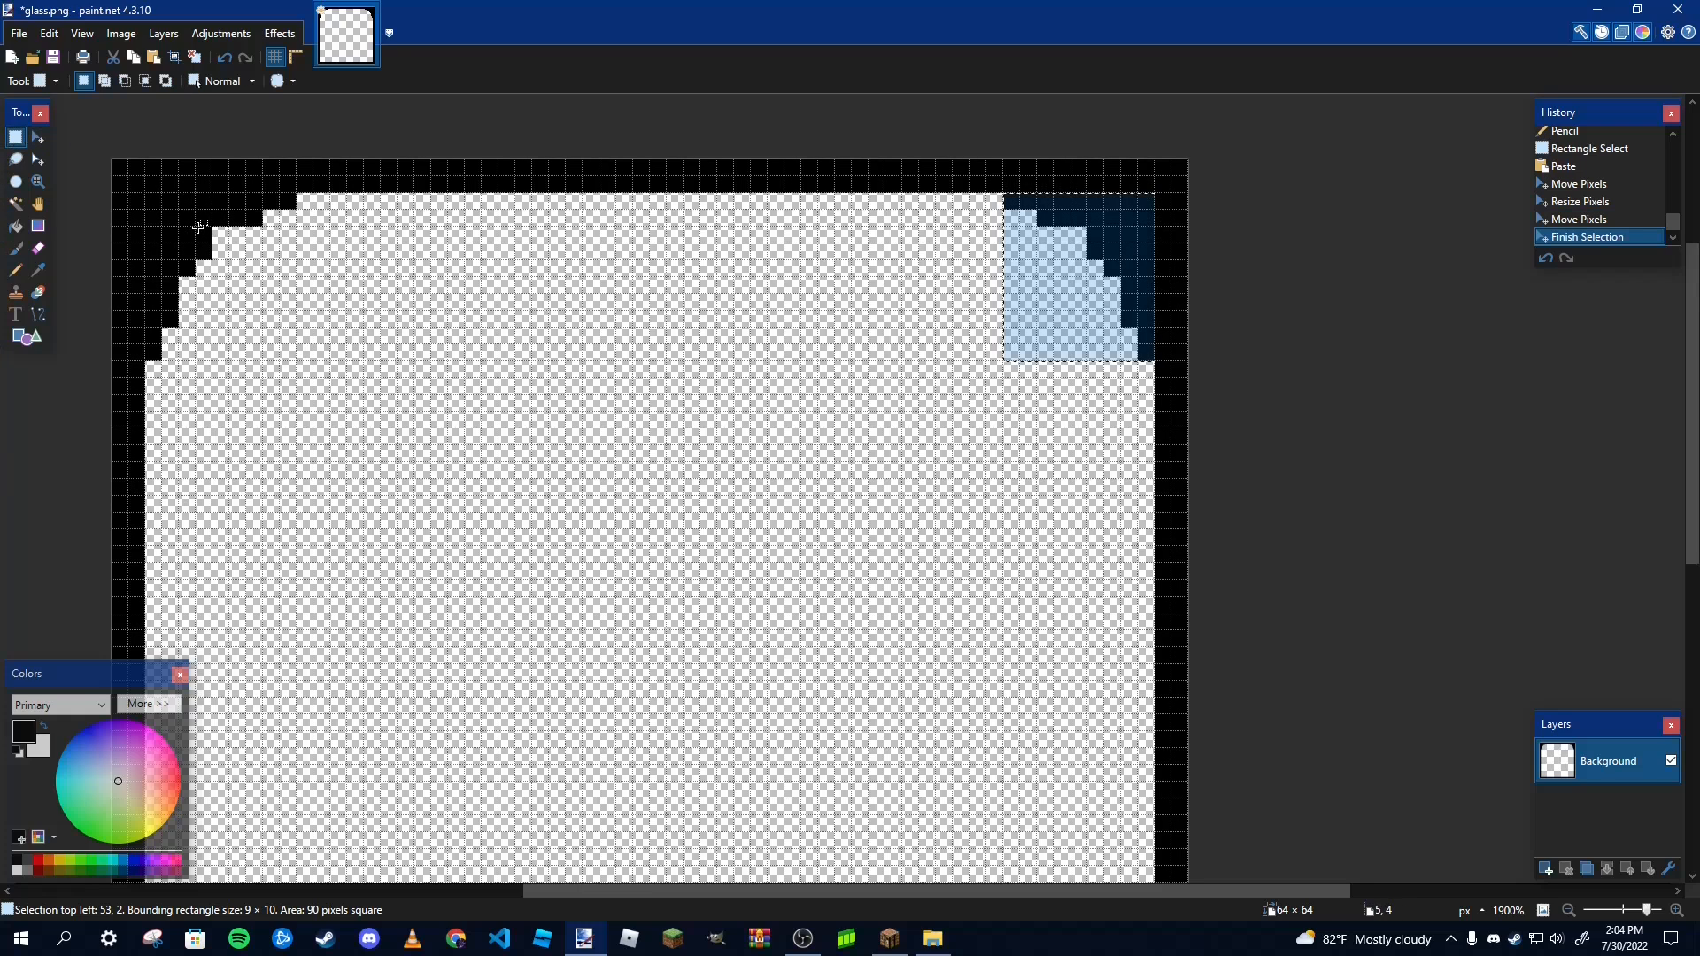
# Copy the 60 × 10 pixel strip holding both upper corners, flip the copy vertically and place it against the frame's lower inner edge
pyautogui.moveTo(149, 194); pyautogui.dragTo(1139, 361)
pyautogui.hotkey('ctrl', 'x')
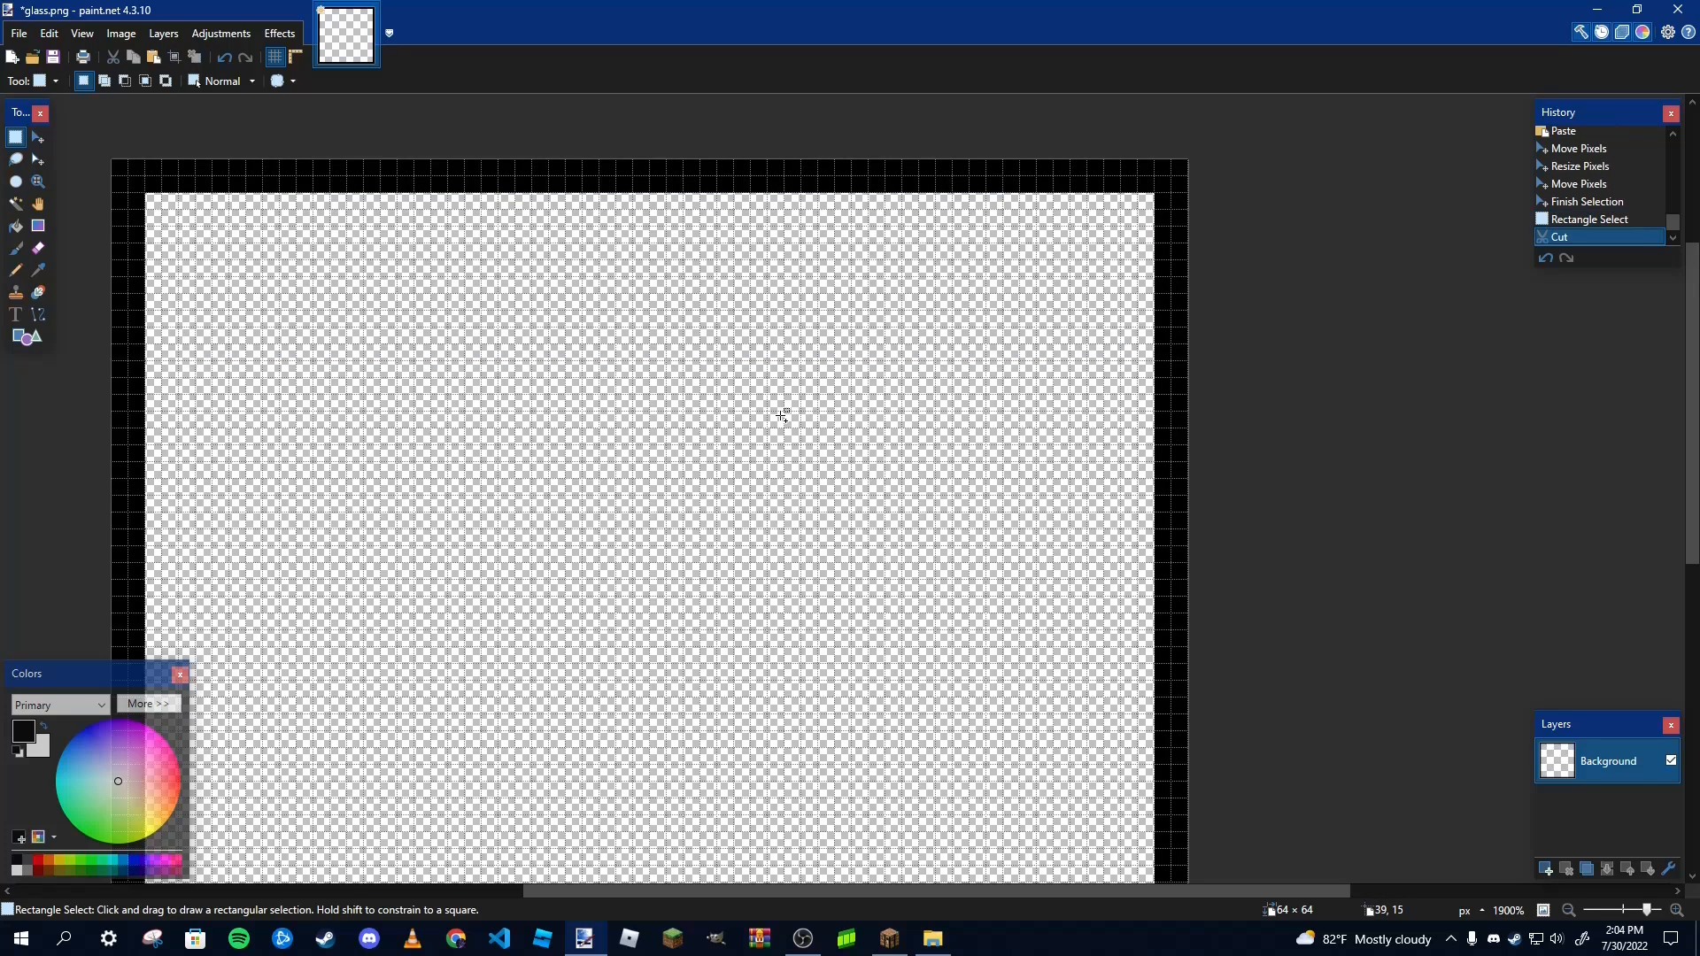
pyautogui.hotkey('ctrl', 'z')
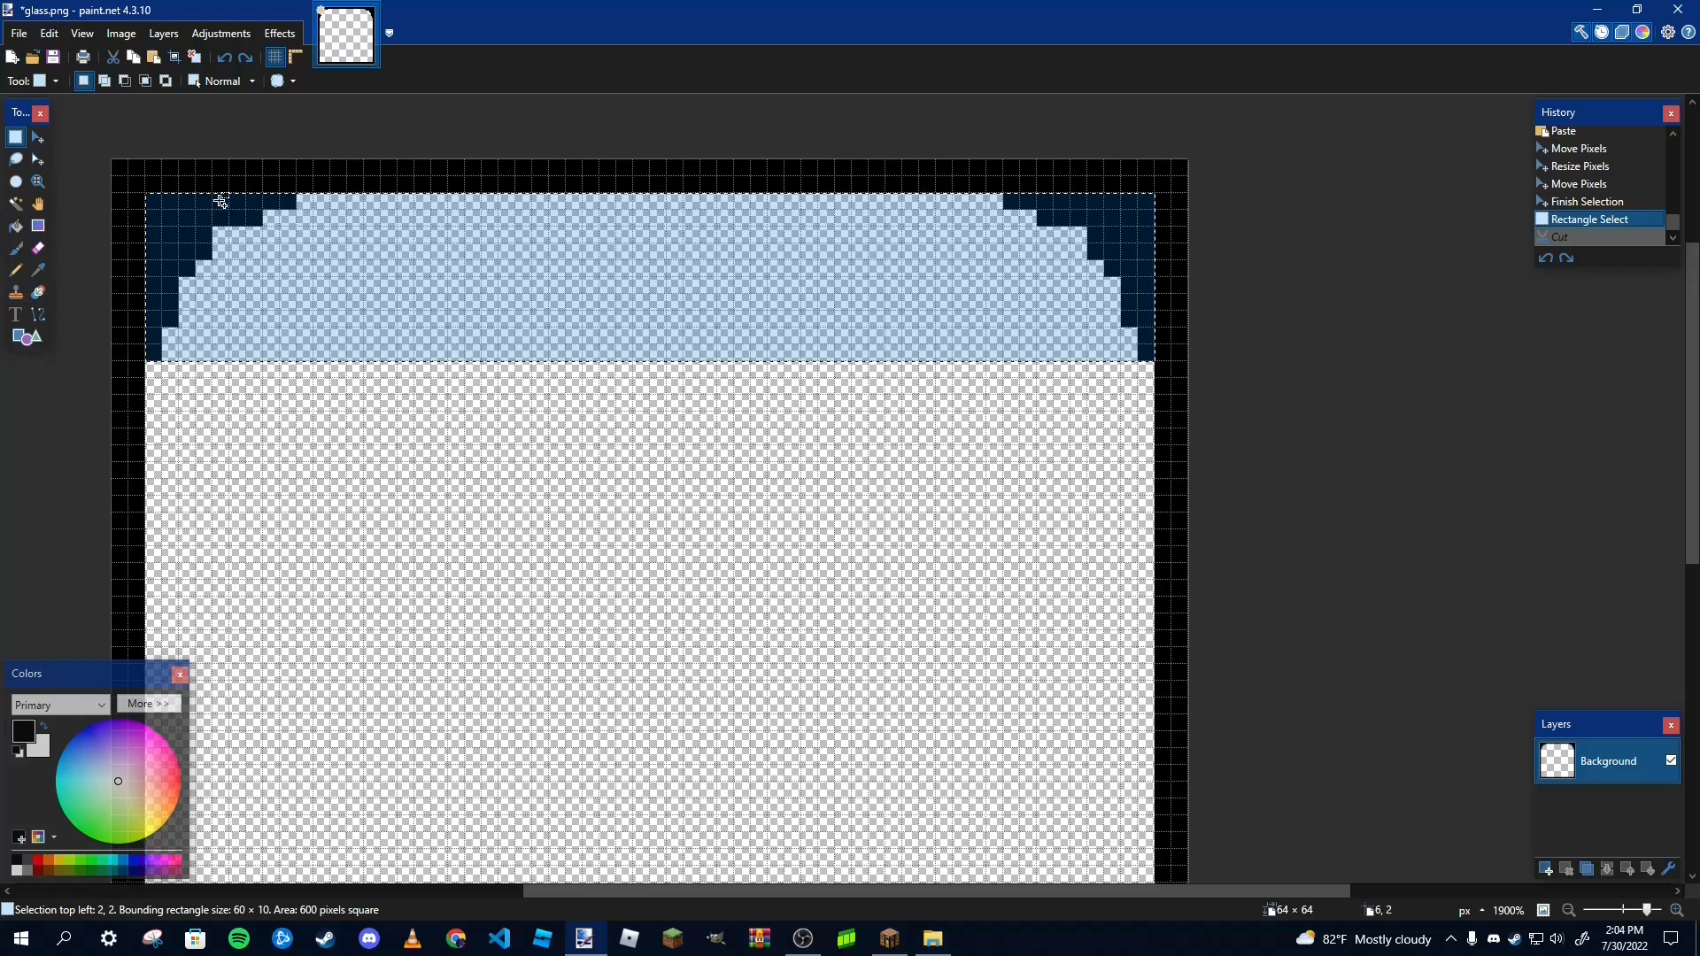
pyautogui.hotkey('ctrl', 'v')
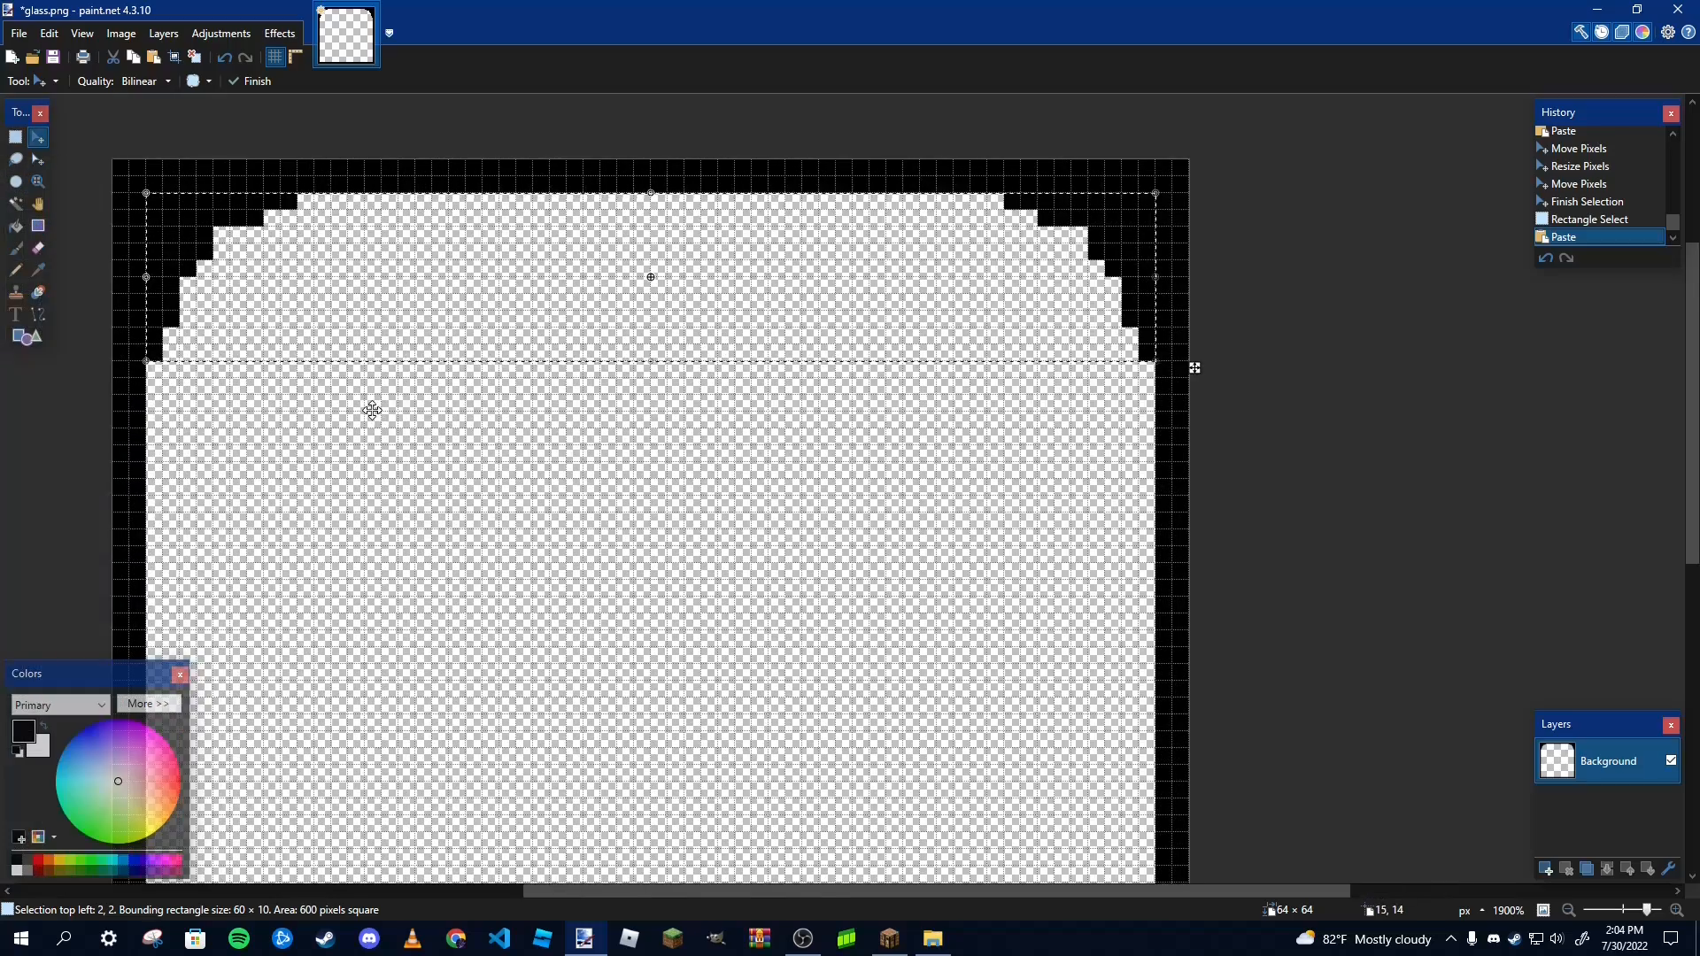
pyautogui.scroll(-10, 607, 493)
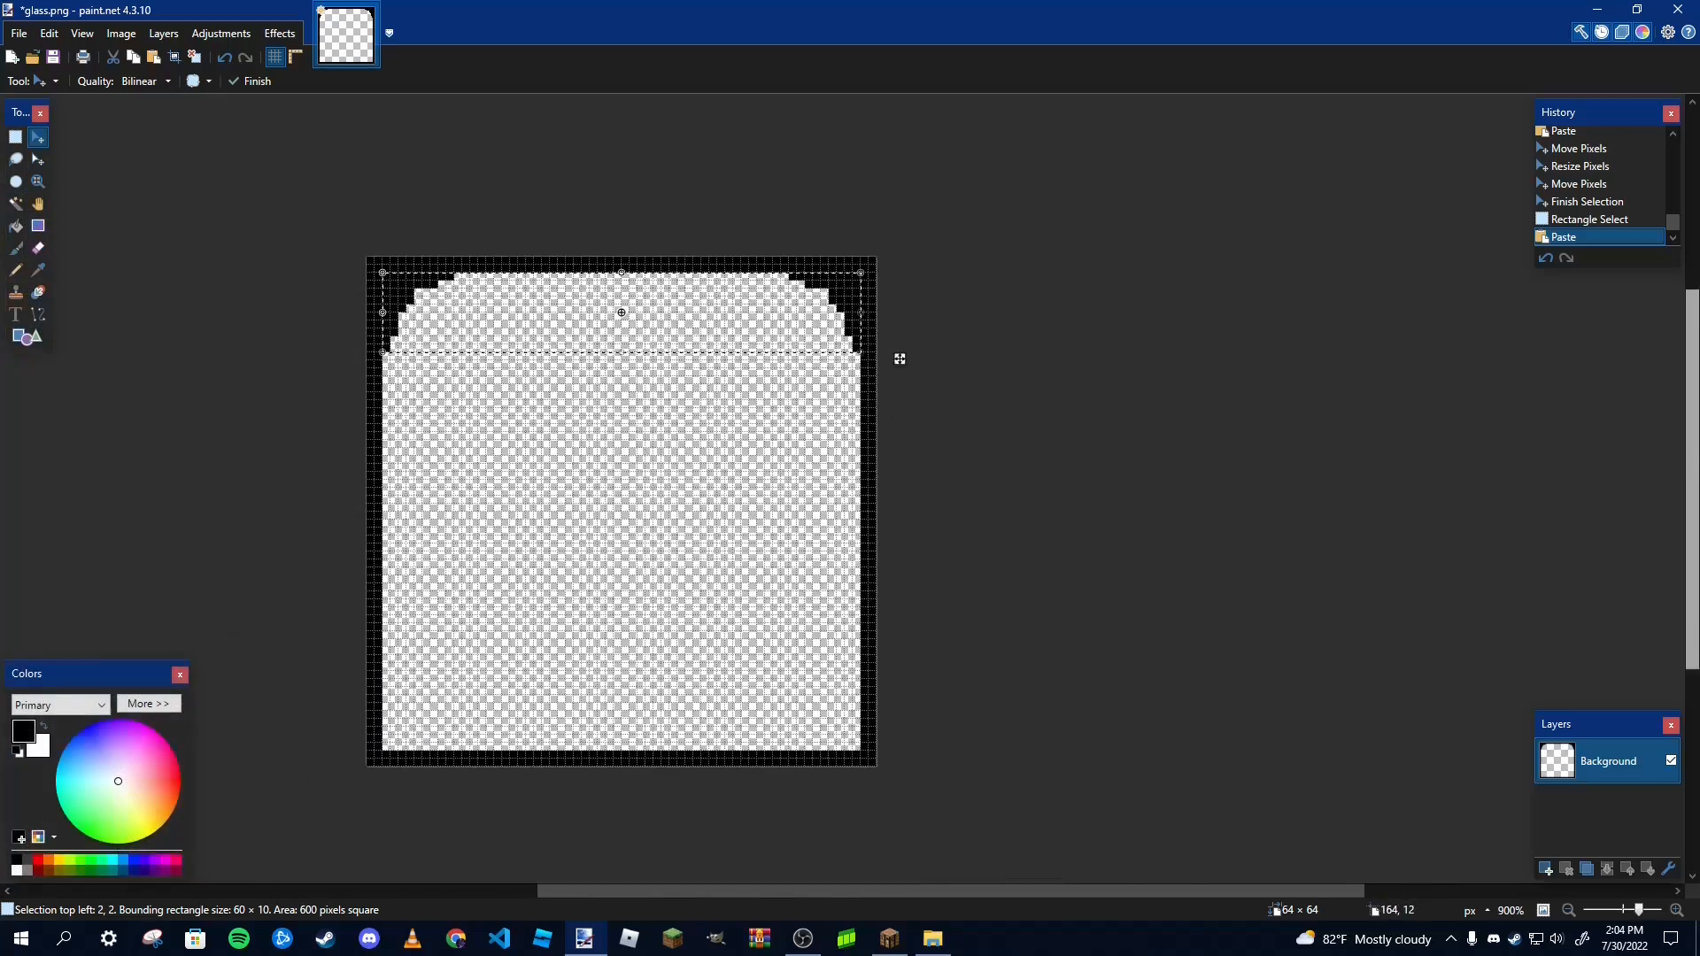
pyautogui.scroll(-1, 557, 284)
pyautogui.moveTo(672, 277); pyautogui.dragTo(624, 709)
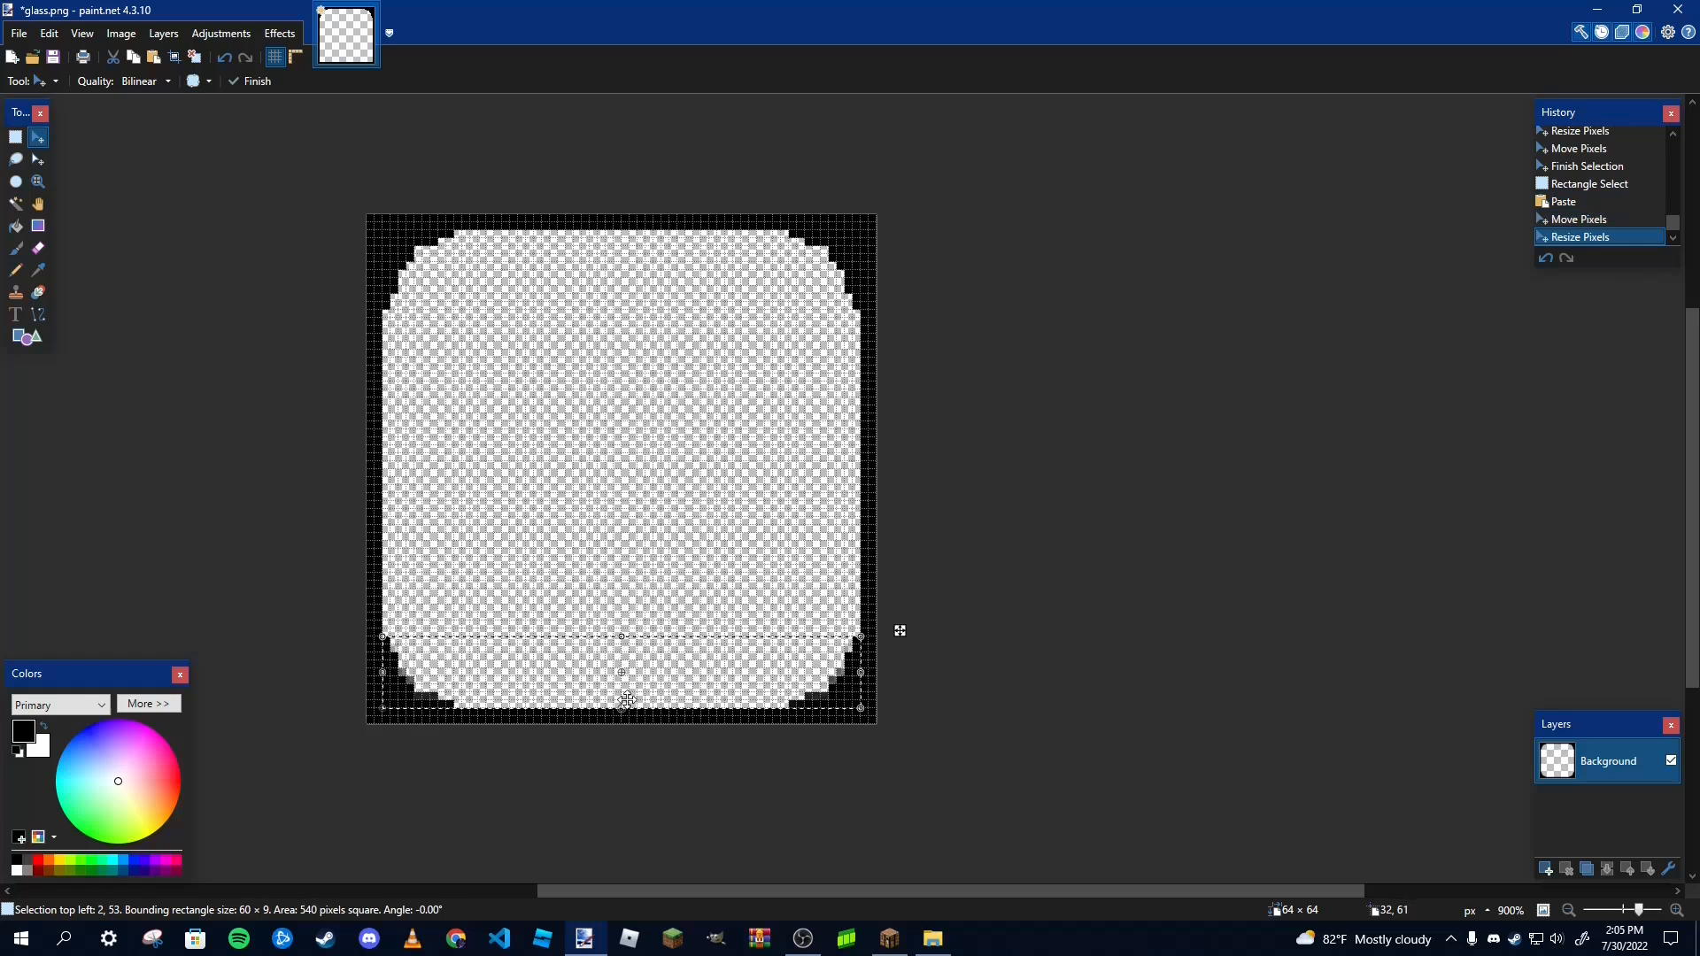
# Stretch the flipped corner strip to 60 × 10 pixels against the lower inner edge, then finish the move and deselect it
pyautogui.moveTo(624, 629); pyautogui.dragTo(623, 621)
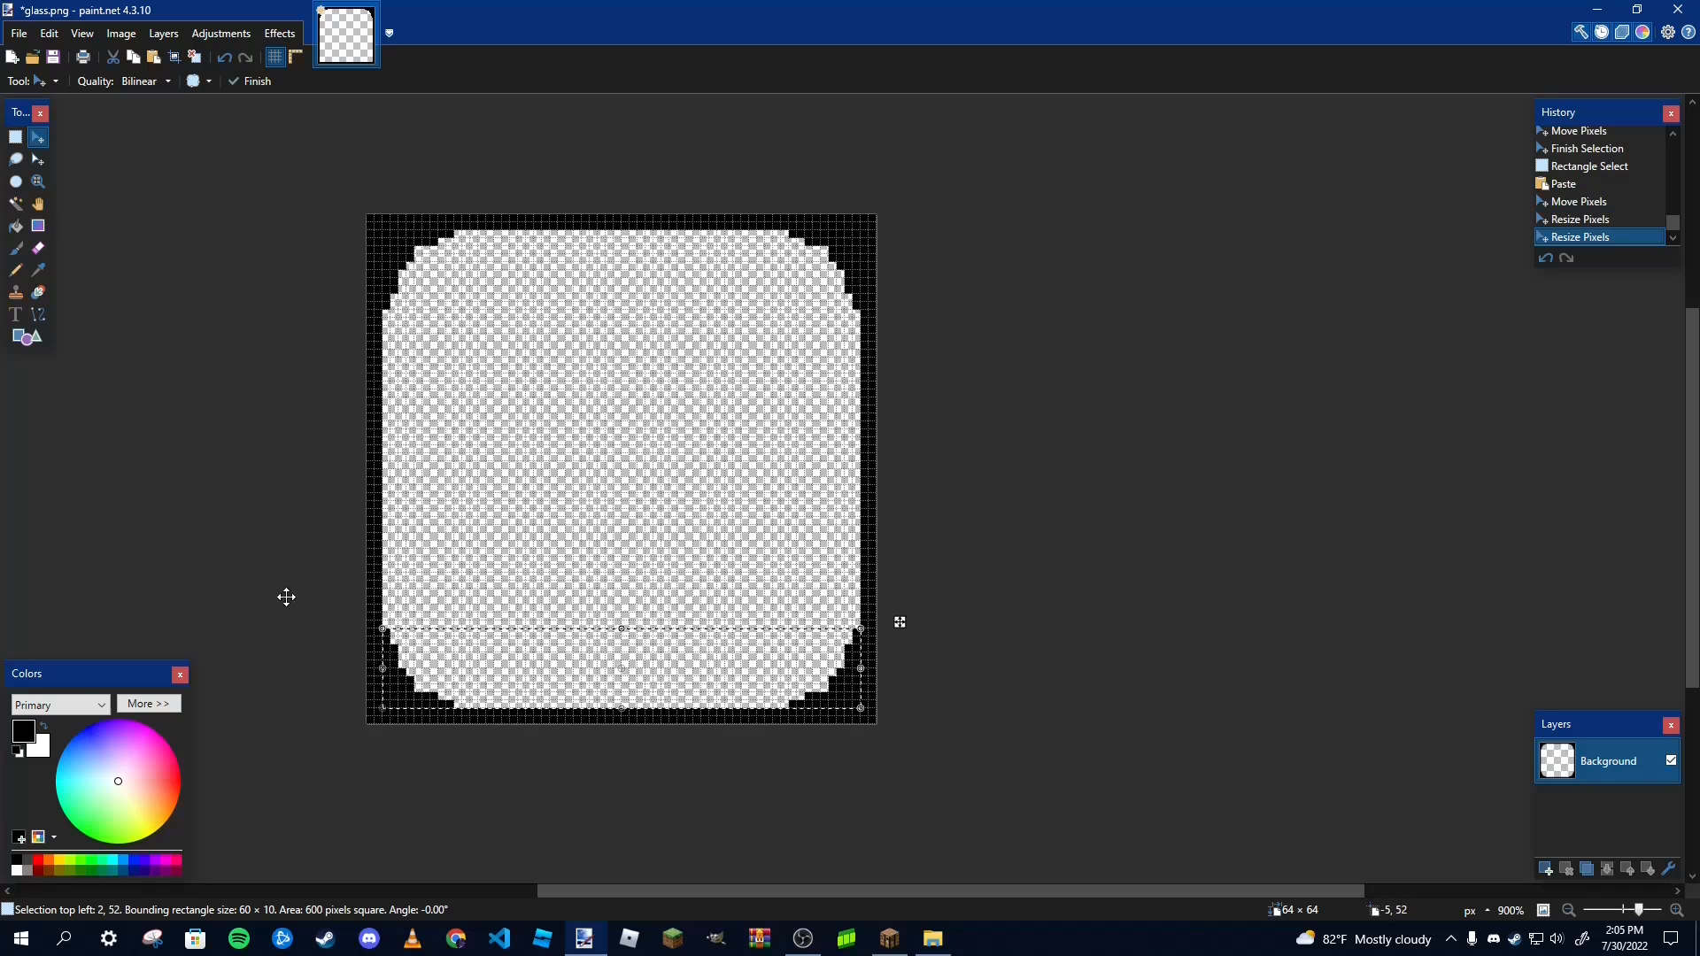
pyautogui.click(99, 503)
pyautogui.click(16, 138)
pyautogui.click(199, 351)
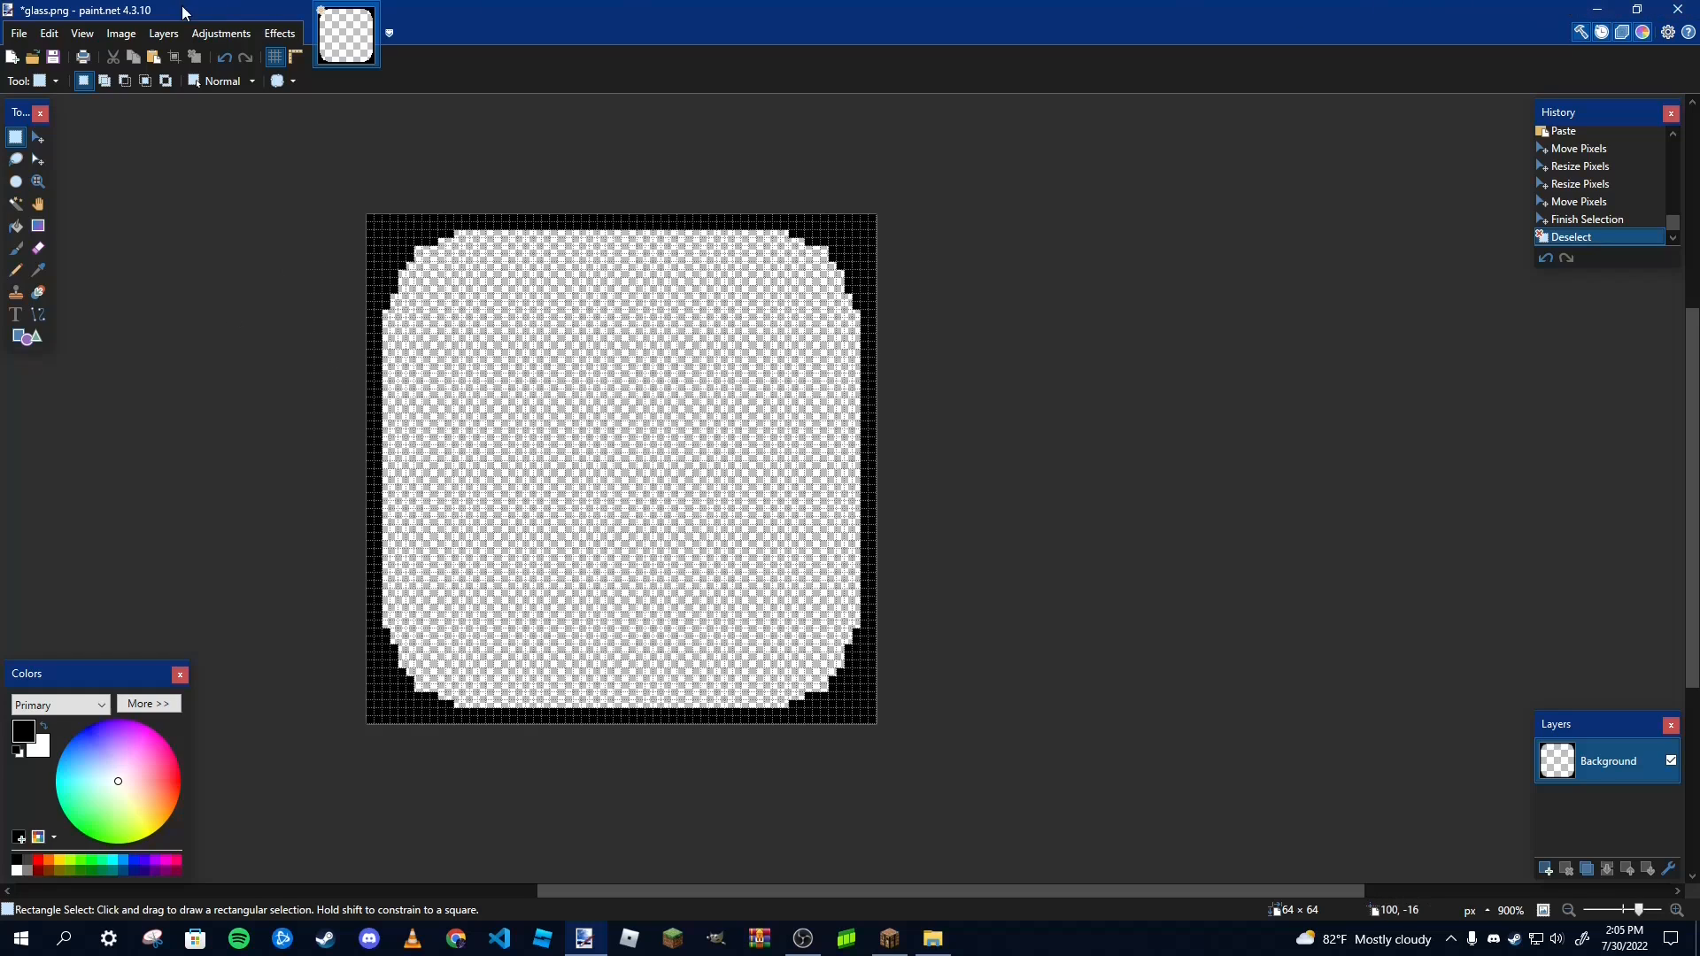
# Save glass.png with the Auto-detect bit depth setting
pyautogui.click(19, 33)
pyautogui.click(44, 146)
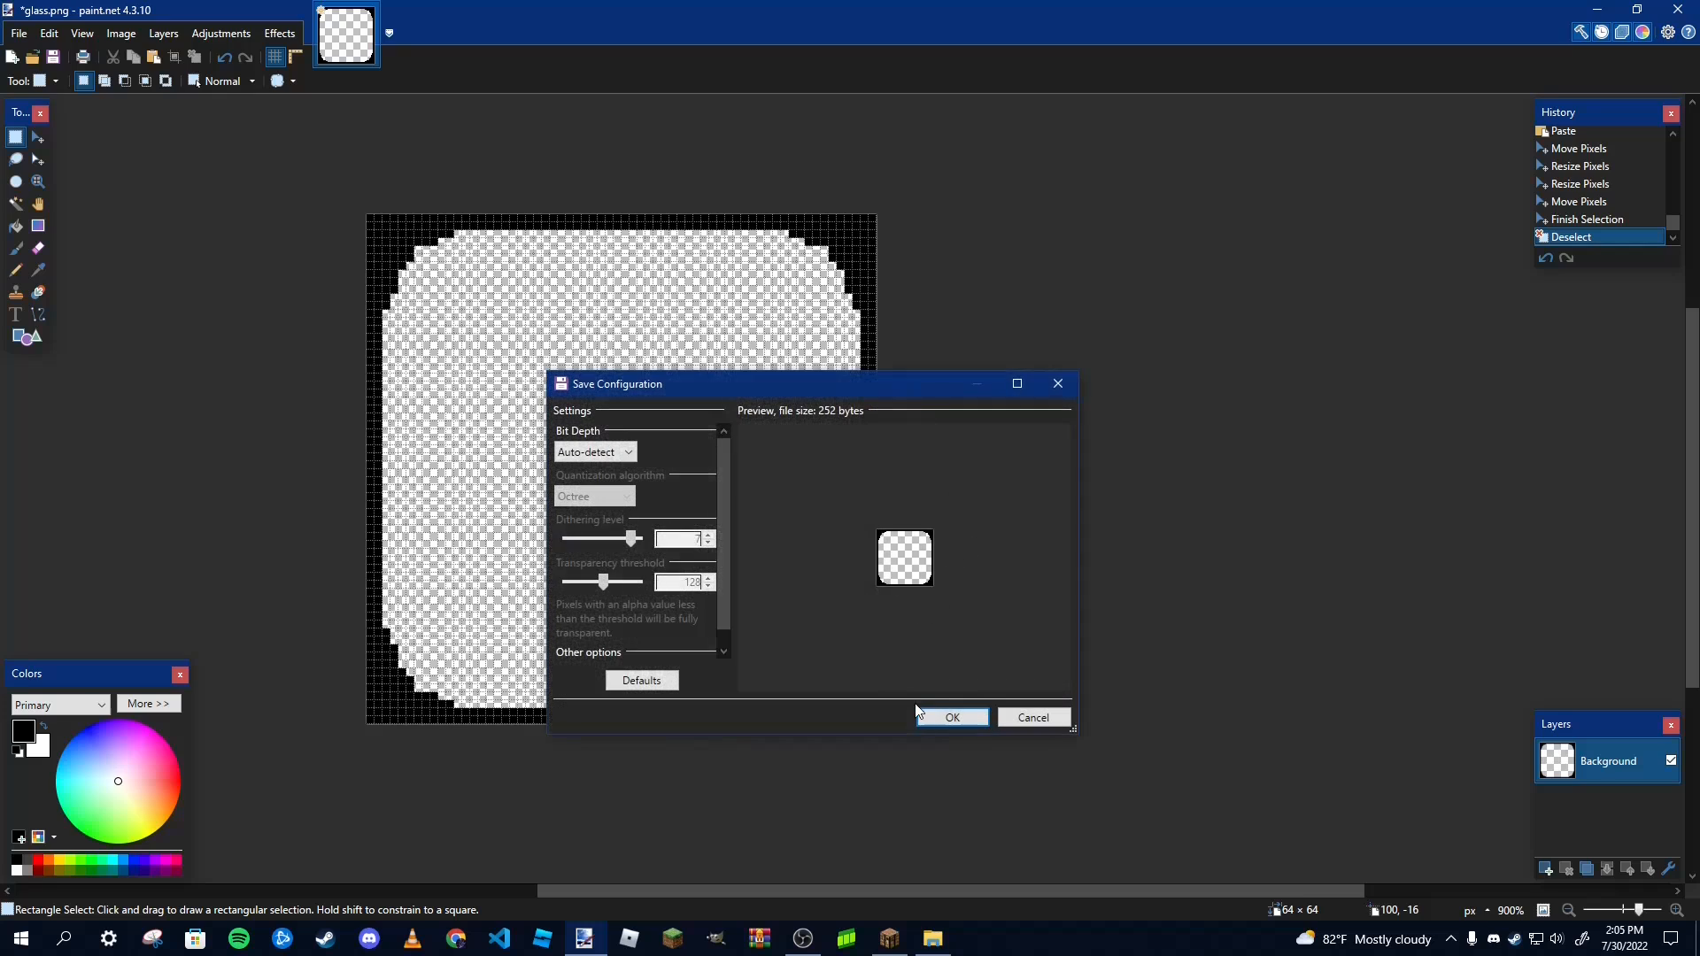
pyautogui.click(945, 719)
# Switch to File Explorer and open glass_pane_top.png from the glass search results in paint.net
pyautogui.hotkey('alt', 'Tab')
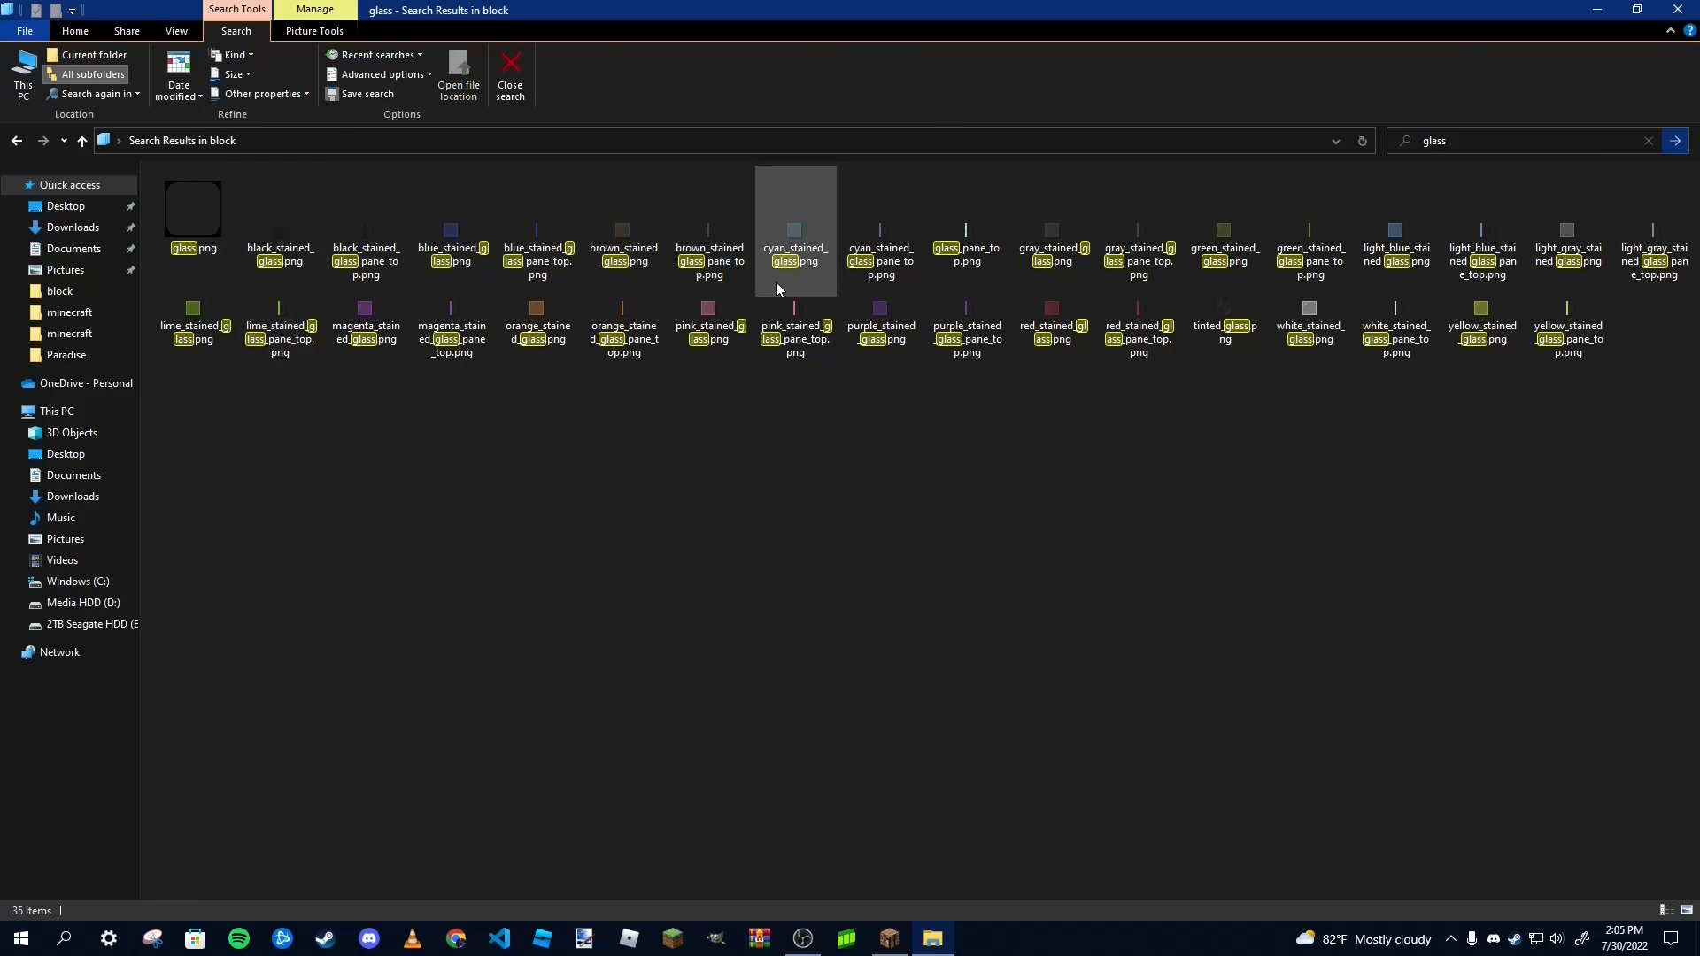
pyautogui.rightClick(967, 231)
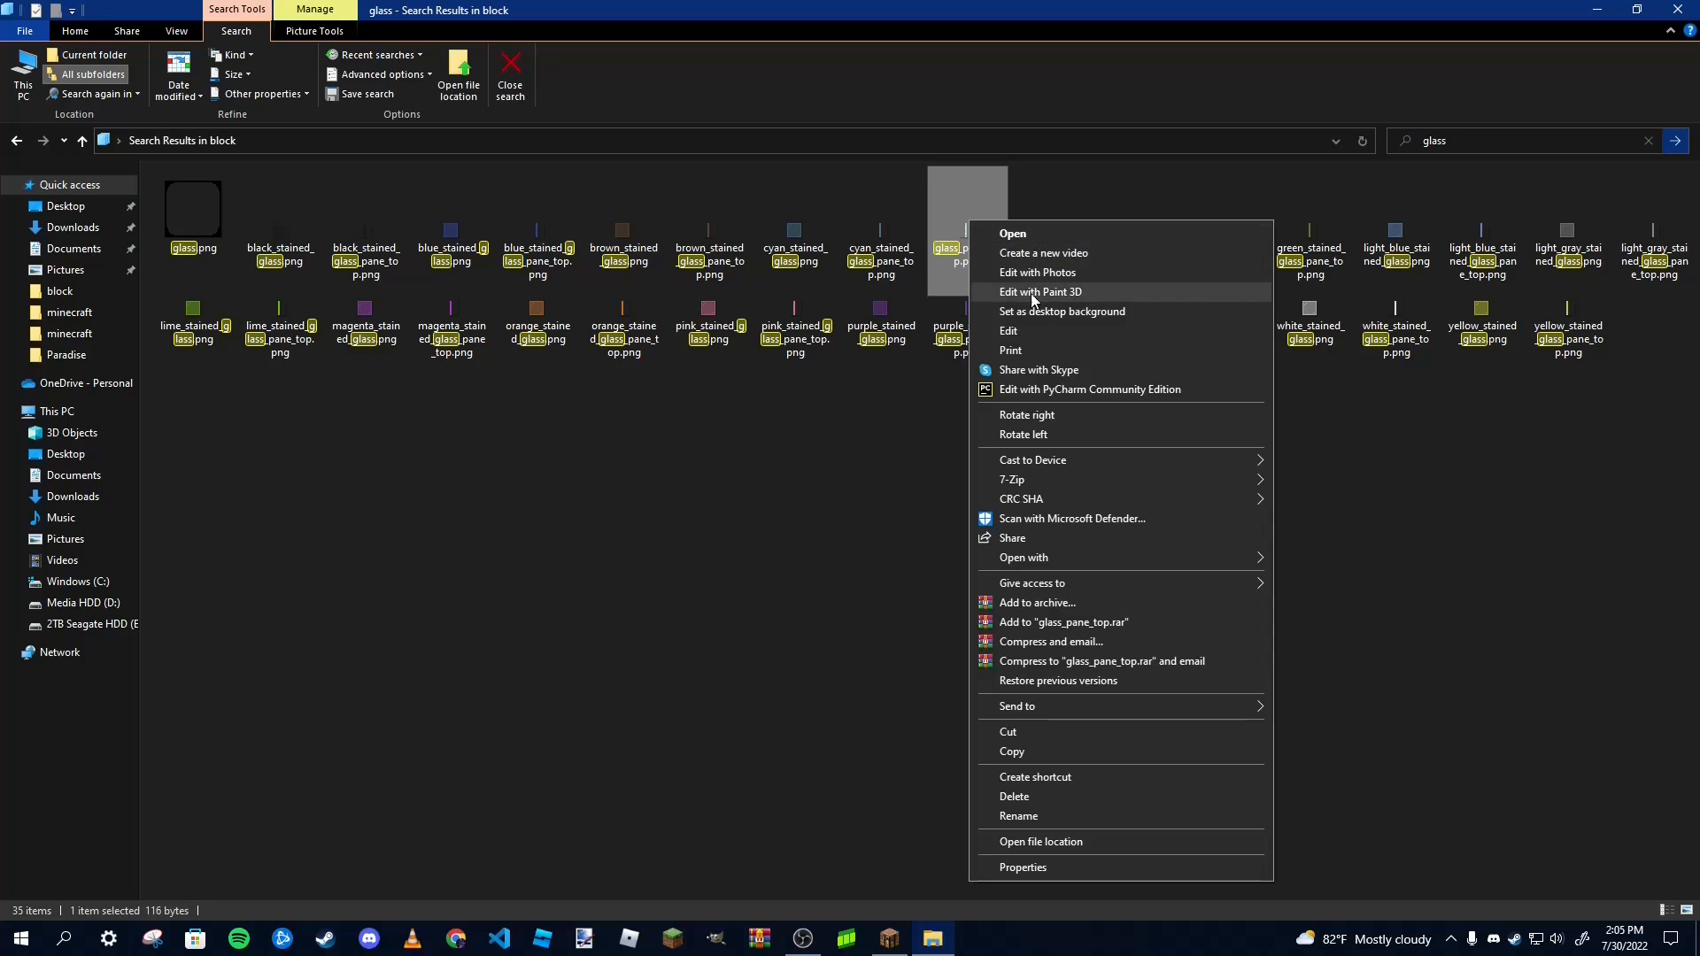
pyautogui.moveTo(1077, 556)
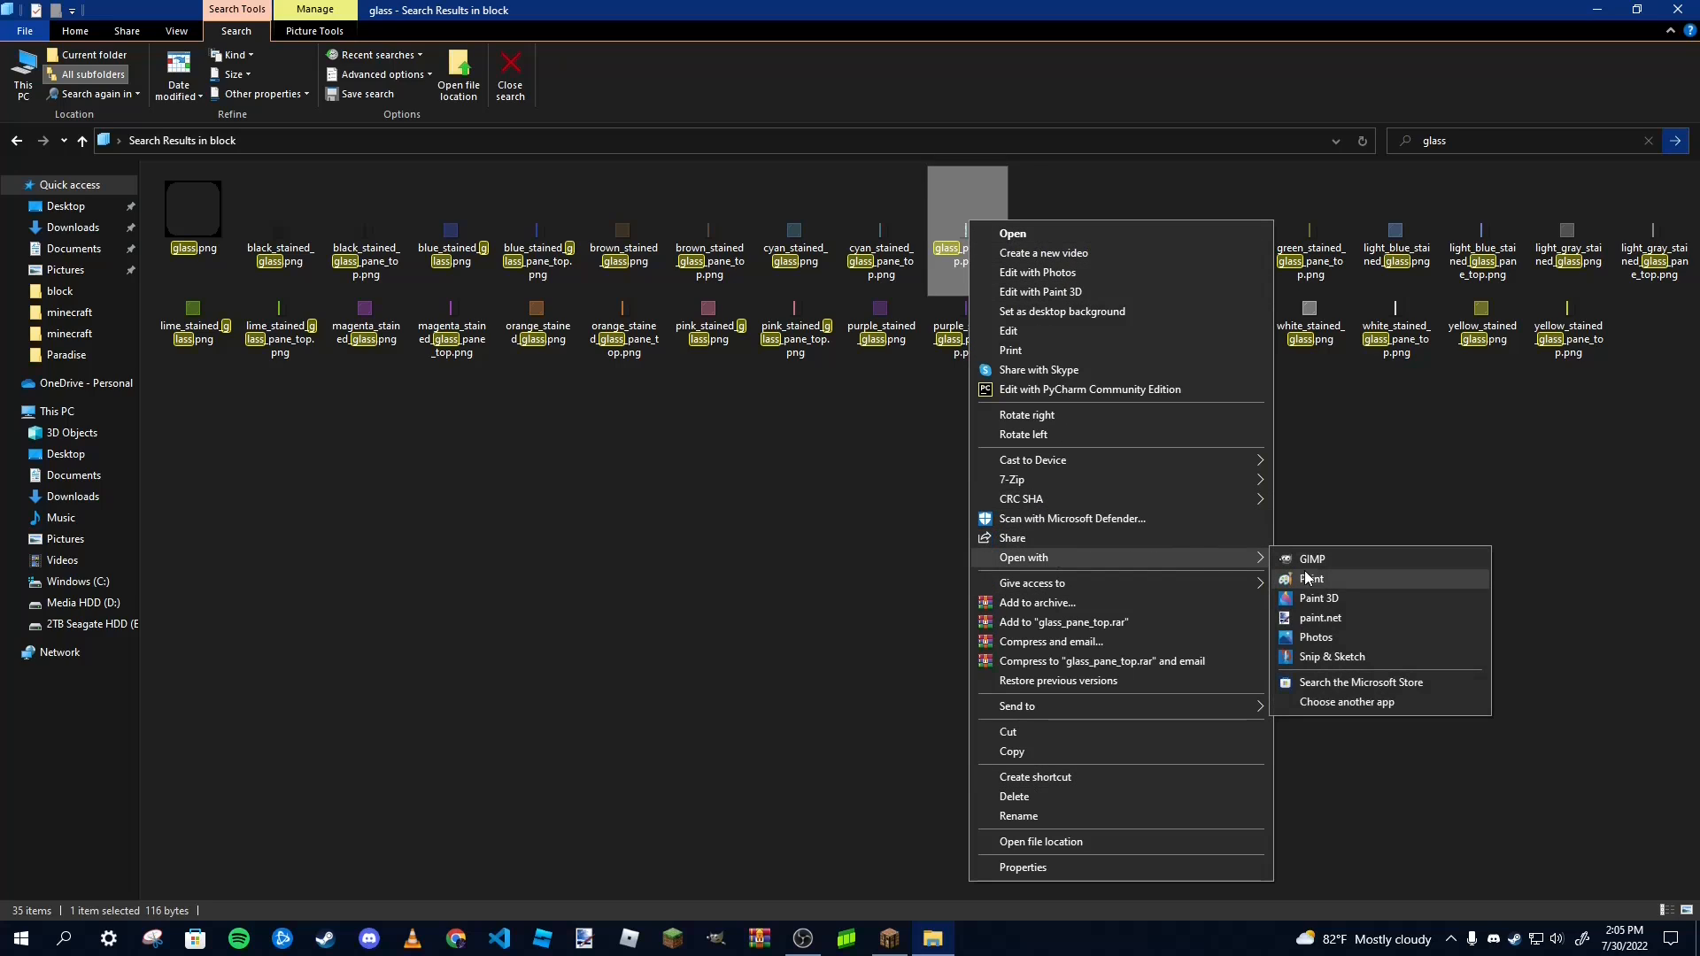
pyautogui.click(1318, 619)
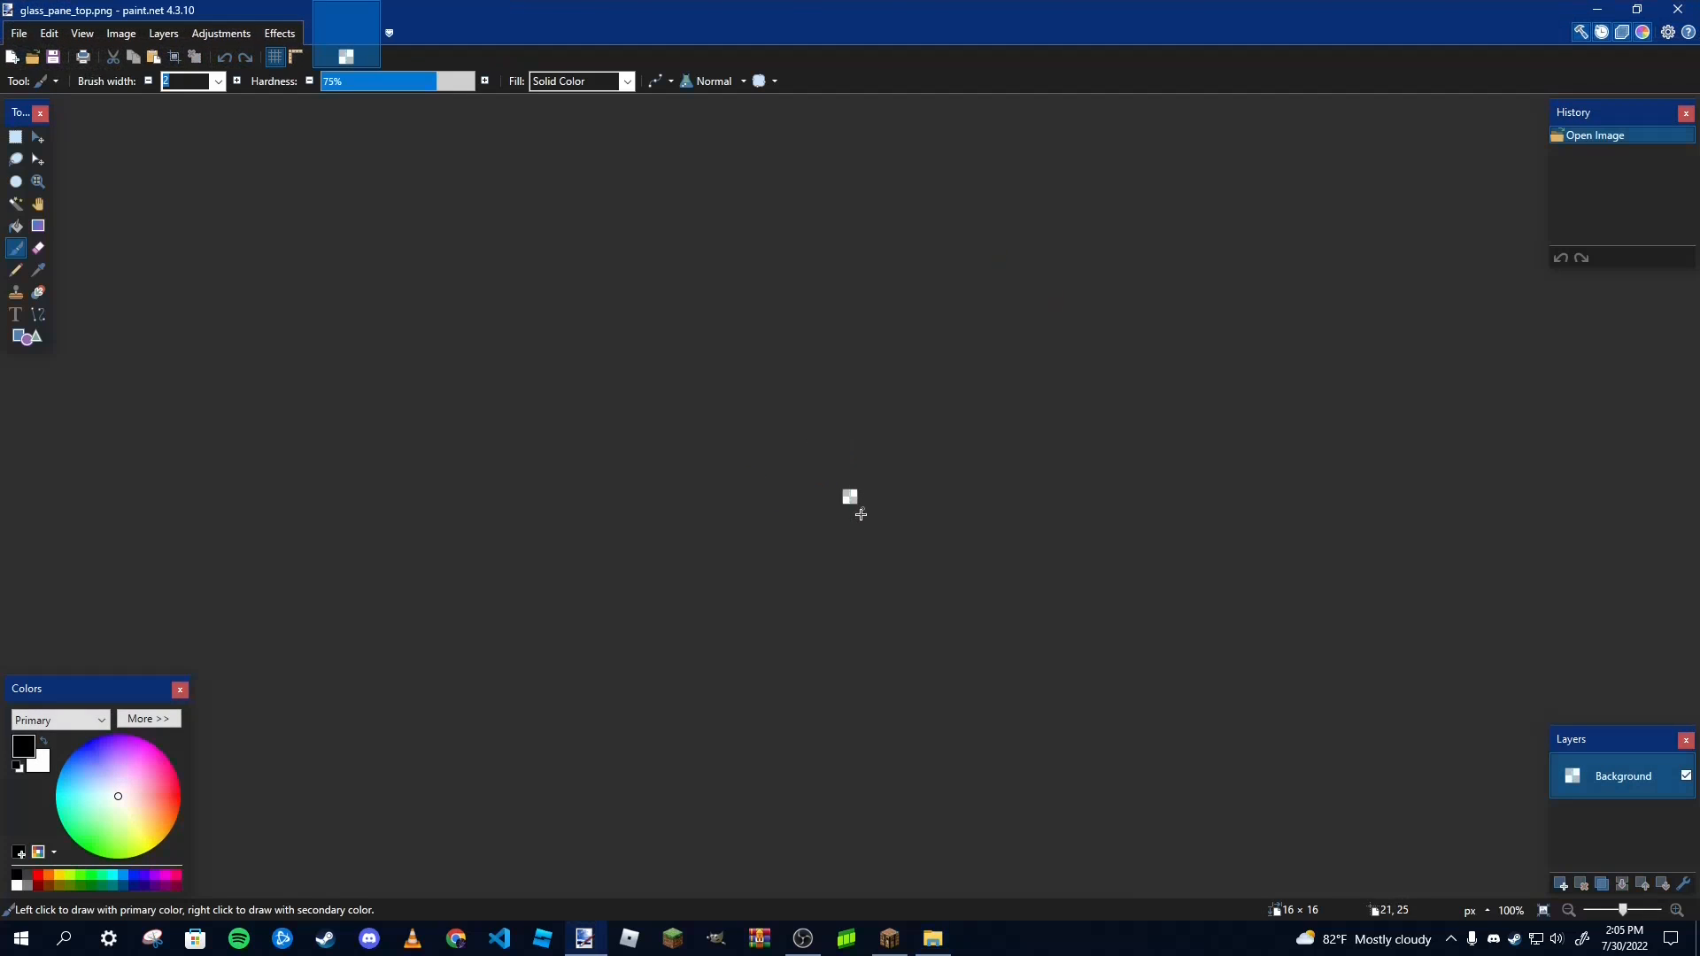
# Paint the two-pixel-wide vertical strip of the glass pane top black with the Pencil tool, then close and save the image
pyautogui.scroll(10, 858, 505)
pyautogui.scroll(4, 855, 475)
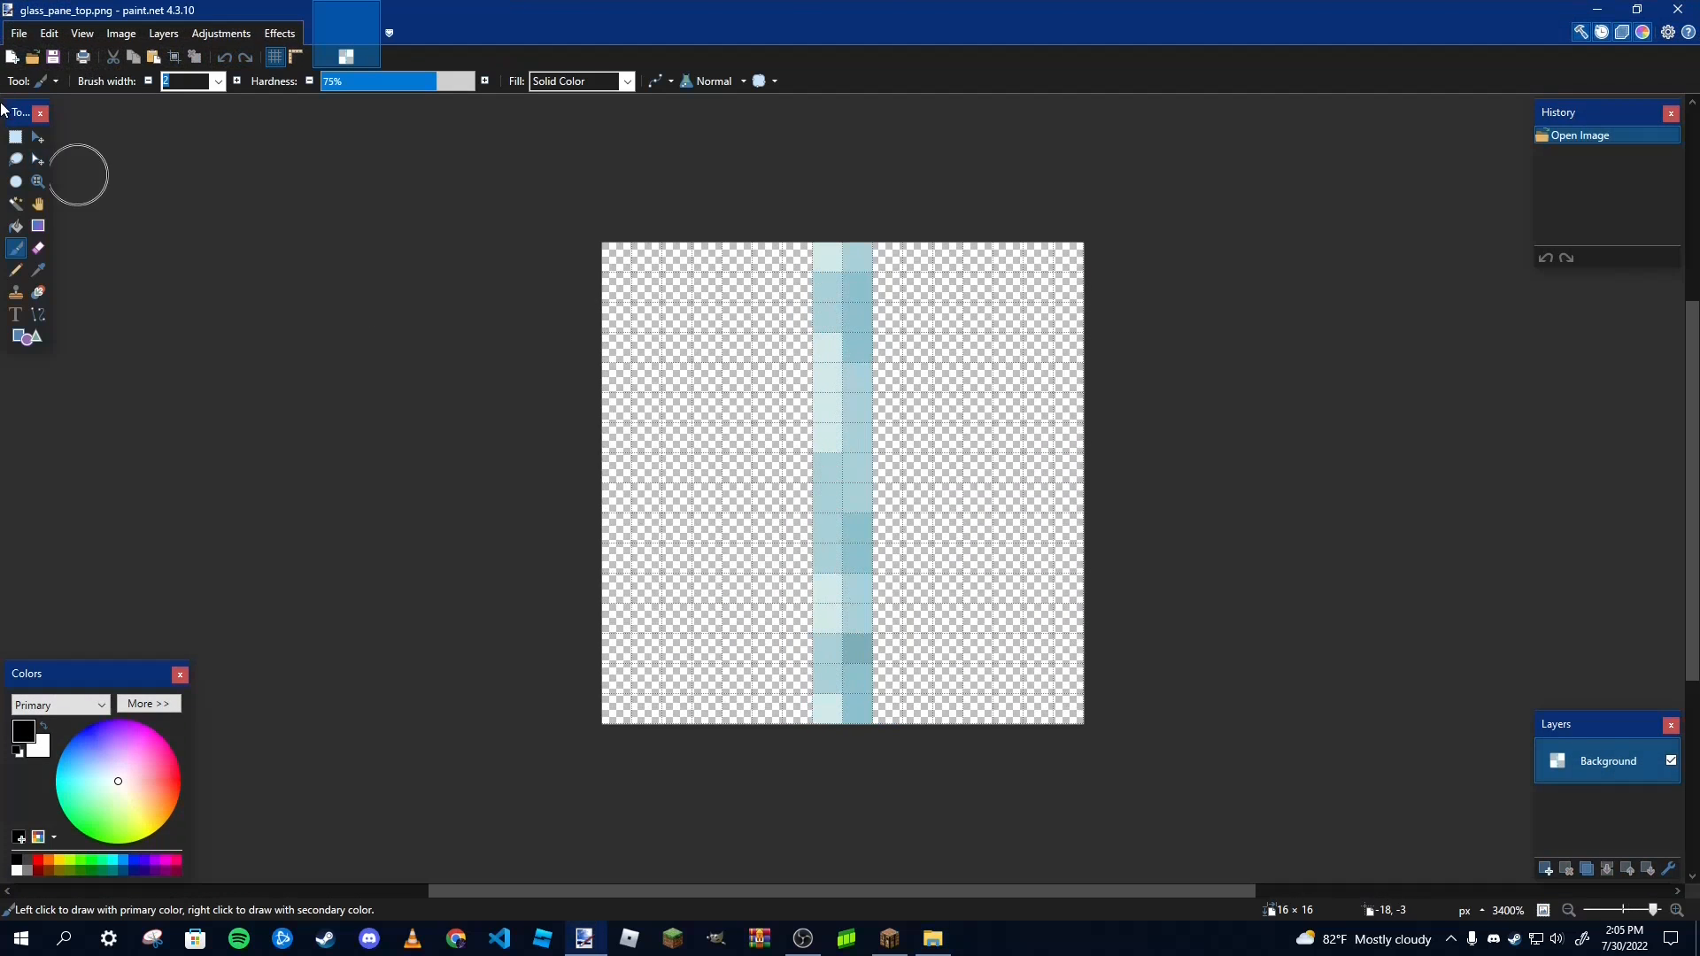
pyautogui.click(17, 270)
pyautogui.moveTo(827, 257)
pyautogui.mouseDown()
pyautogui.moveTo(857, 327)
pyautogui.moveTo(857, 666)
pyautogui.moveTo(832, 699)
pyautogui.moveTo(828, 274)
pyautogui.mouseUp()
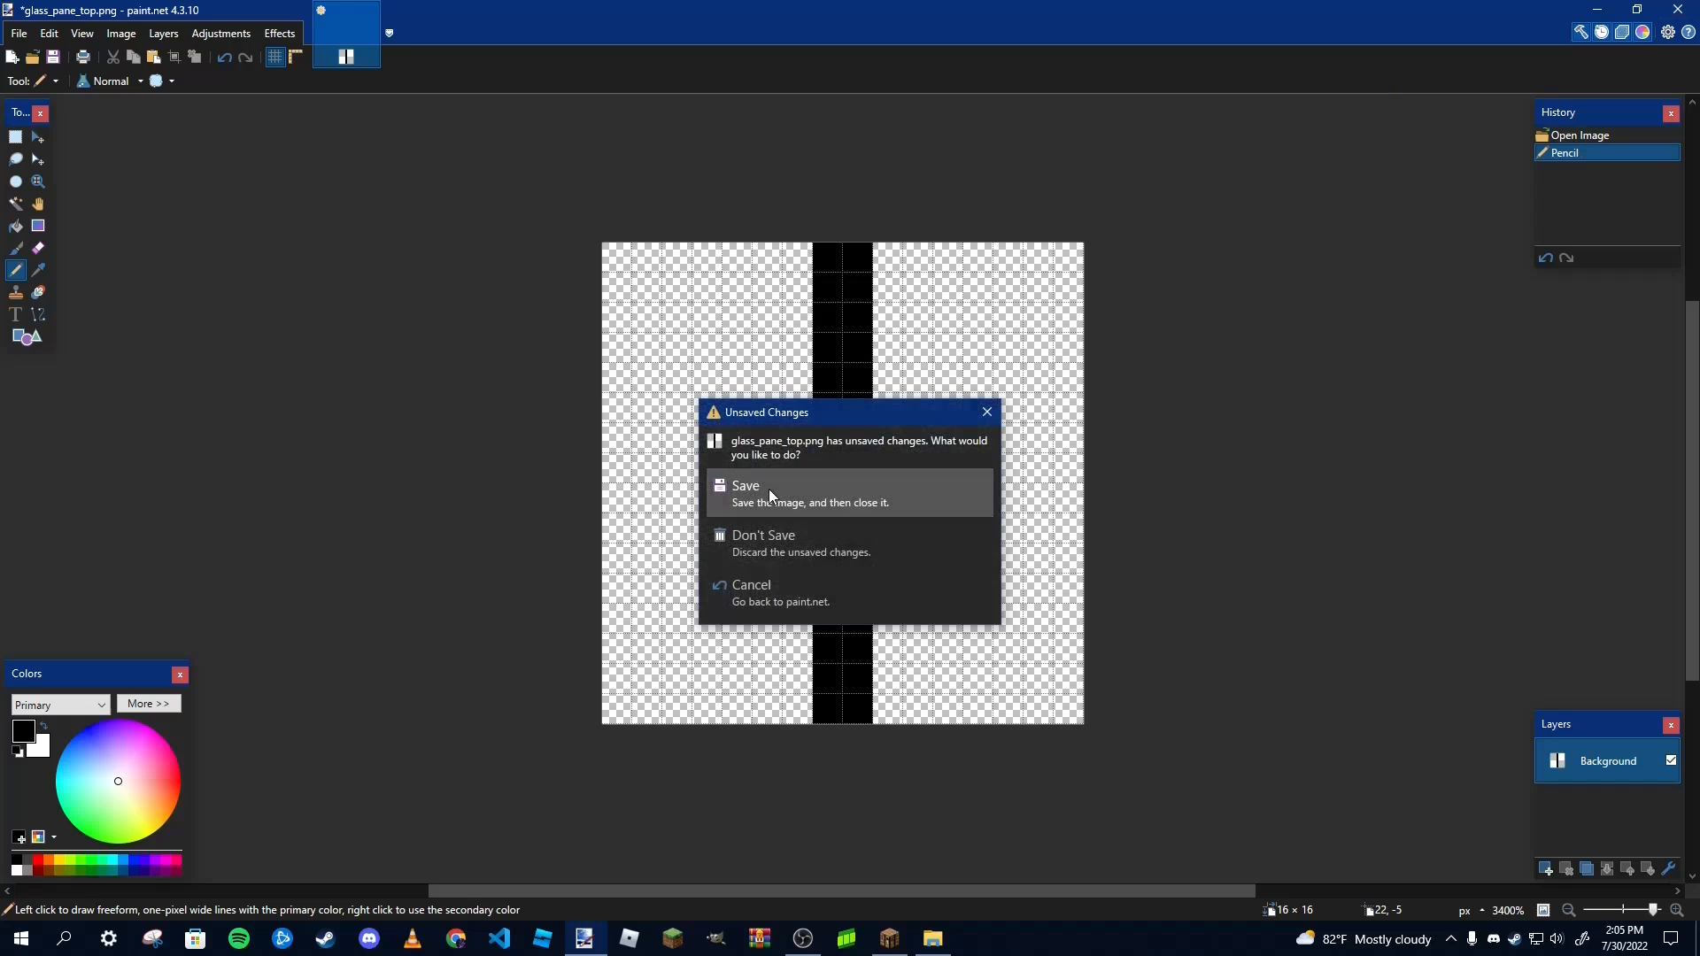
pyautogui.click(769, 490)
pyautogui.click(945, 715)
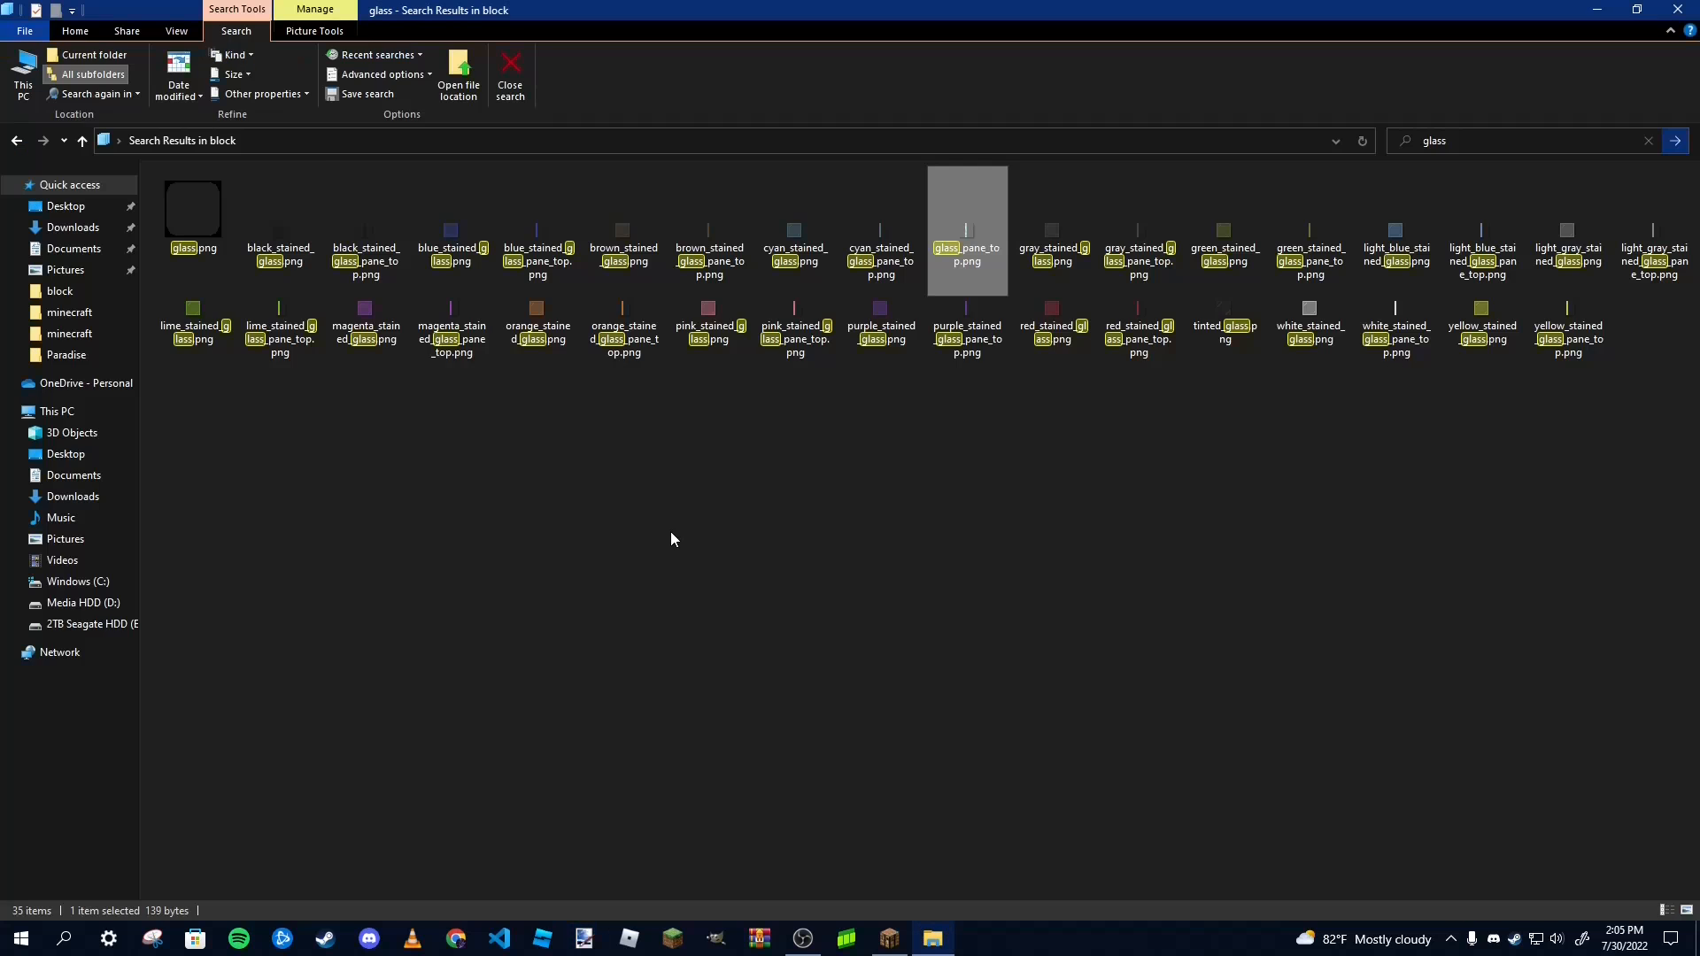
# Go up to the pack's 1.19 folder and compress assets, pack.mcmeta and pack.png into 1.19.zip with 7-Zip
pyautogui.click(15, 142)
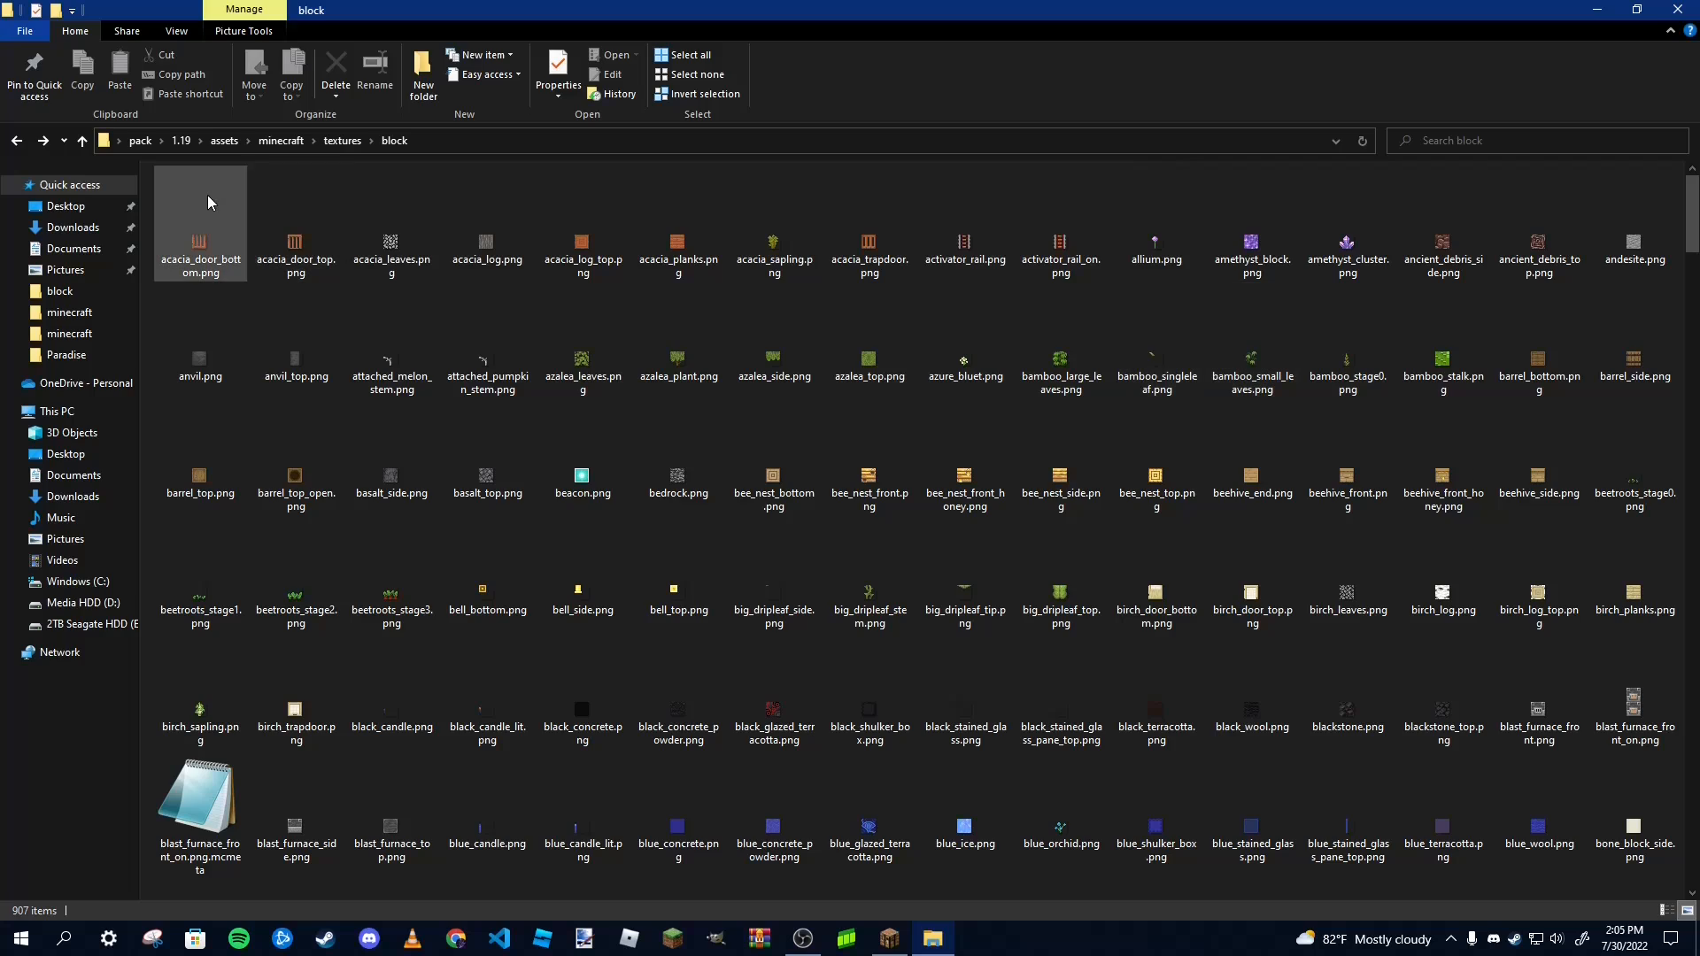
pyautogui.click(224, 141)
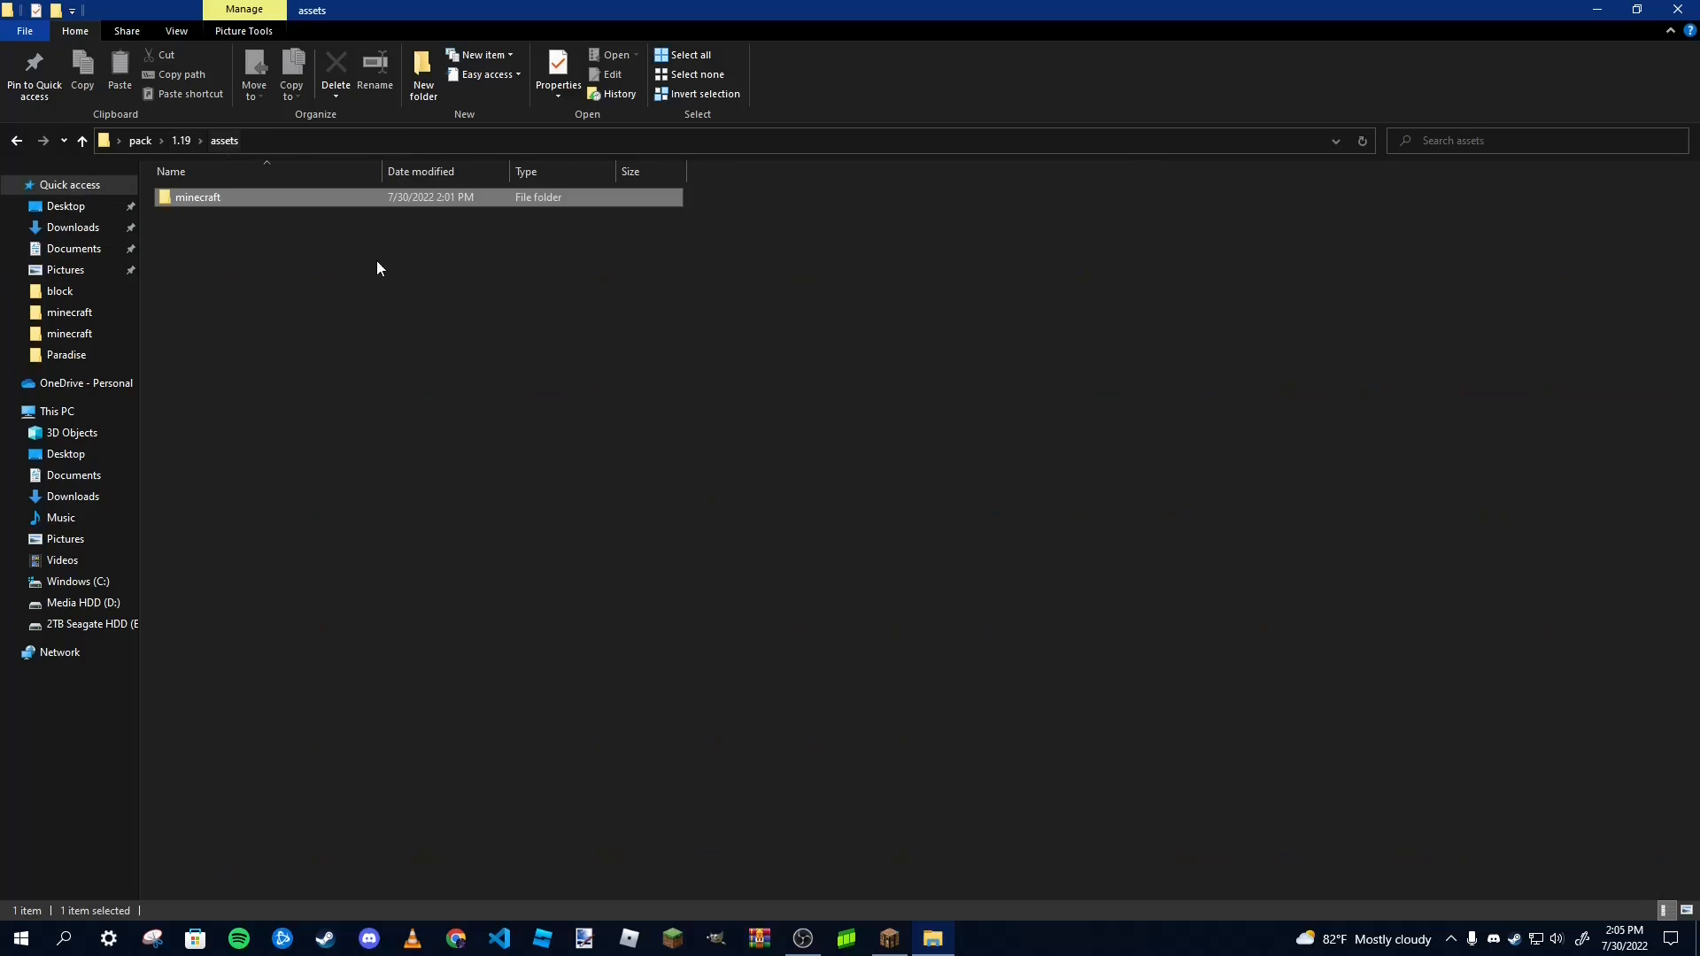
pyautogui.click(188, 146)
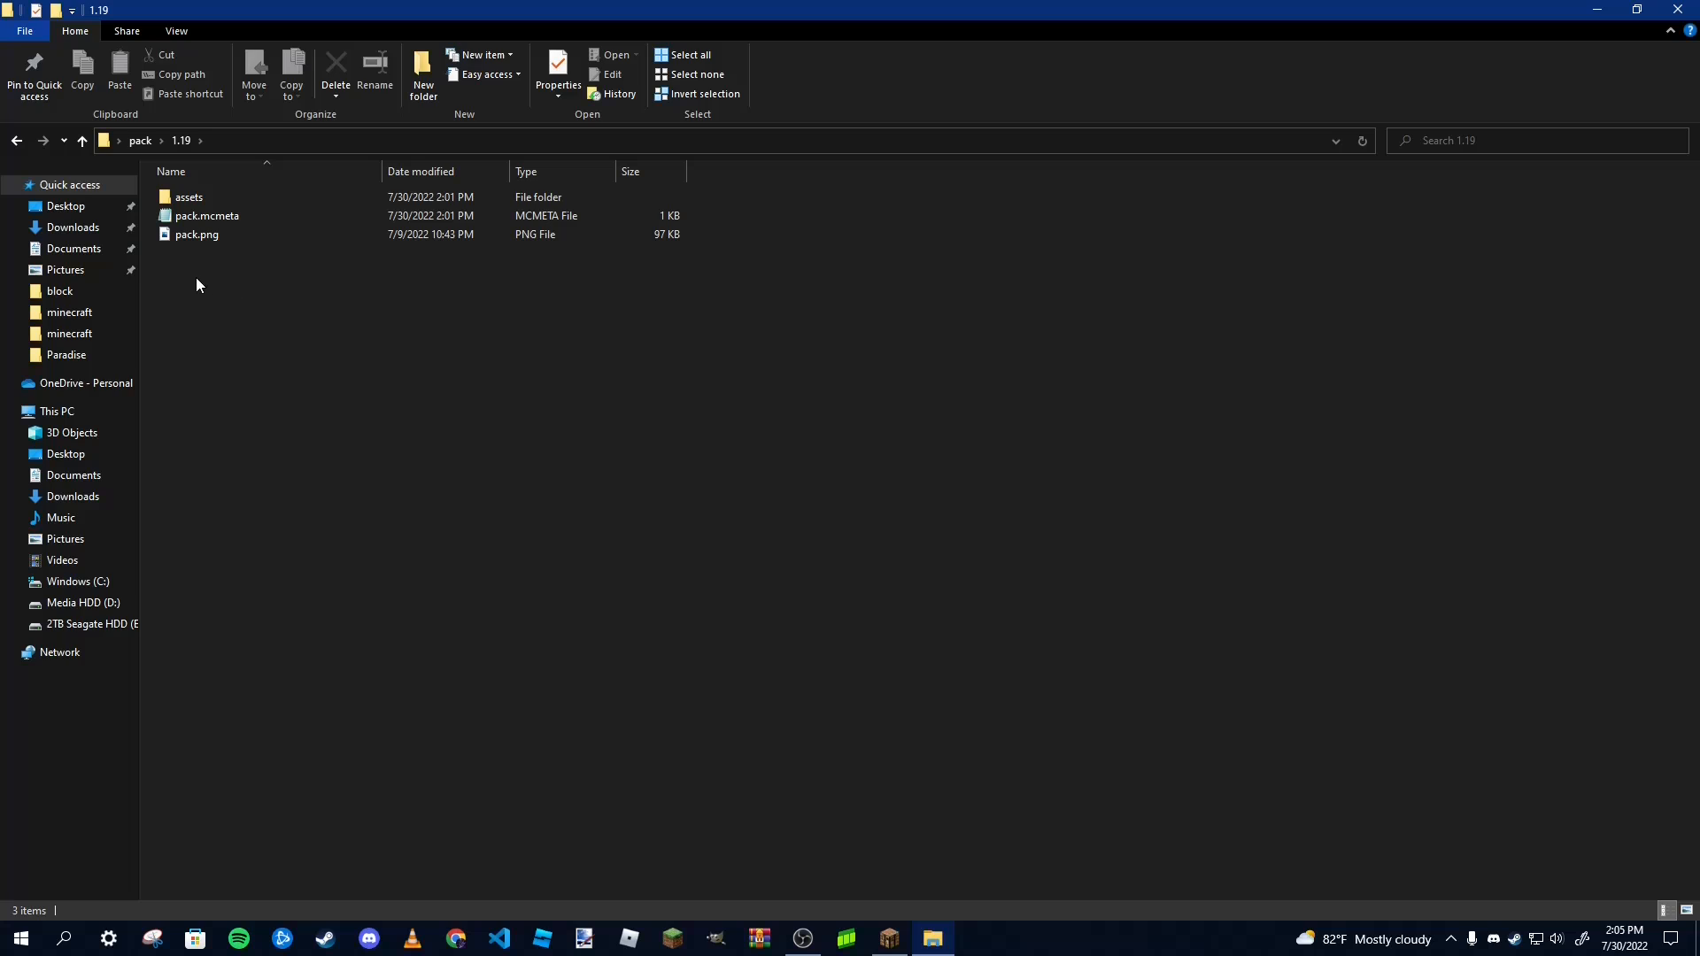
pyautogui.moveTo(194, 278); pyautogui.dragTo(251, 191)
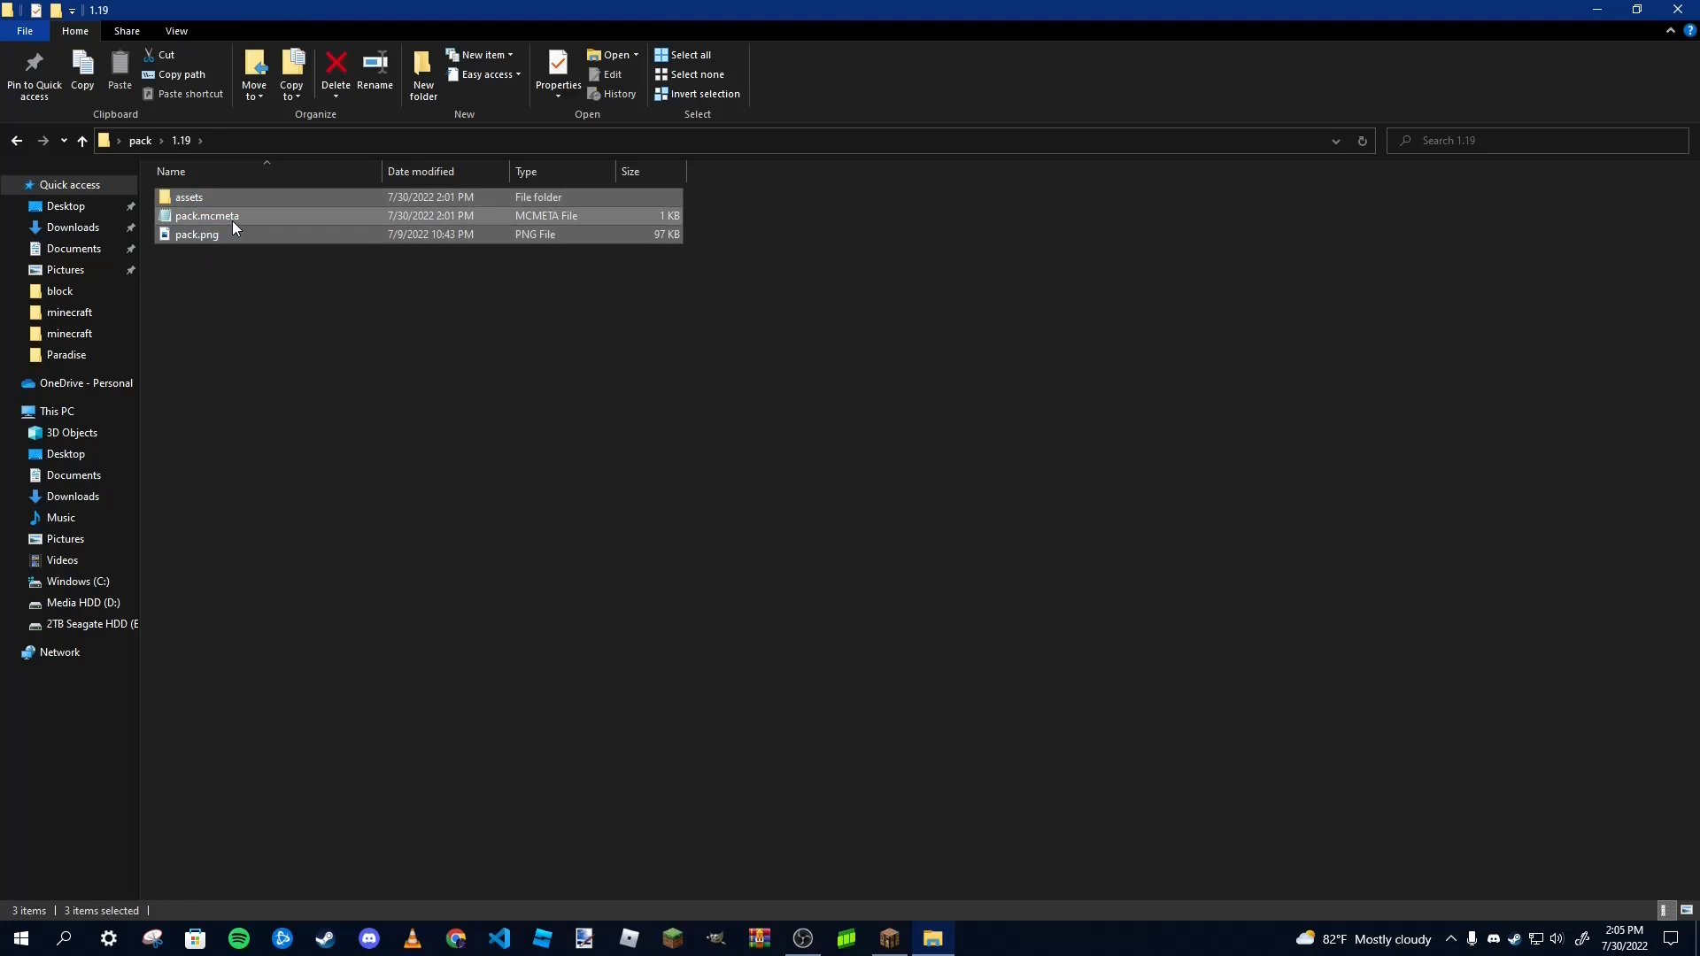
pyautogui.rightClick(232, 222)
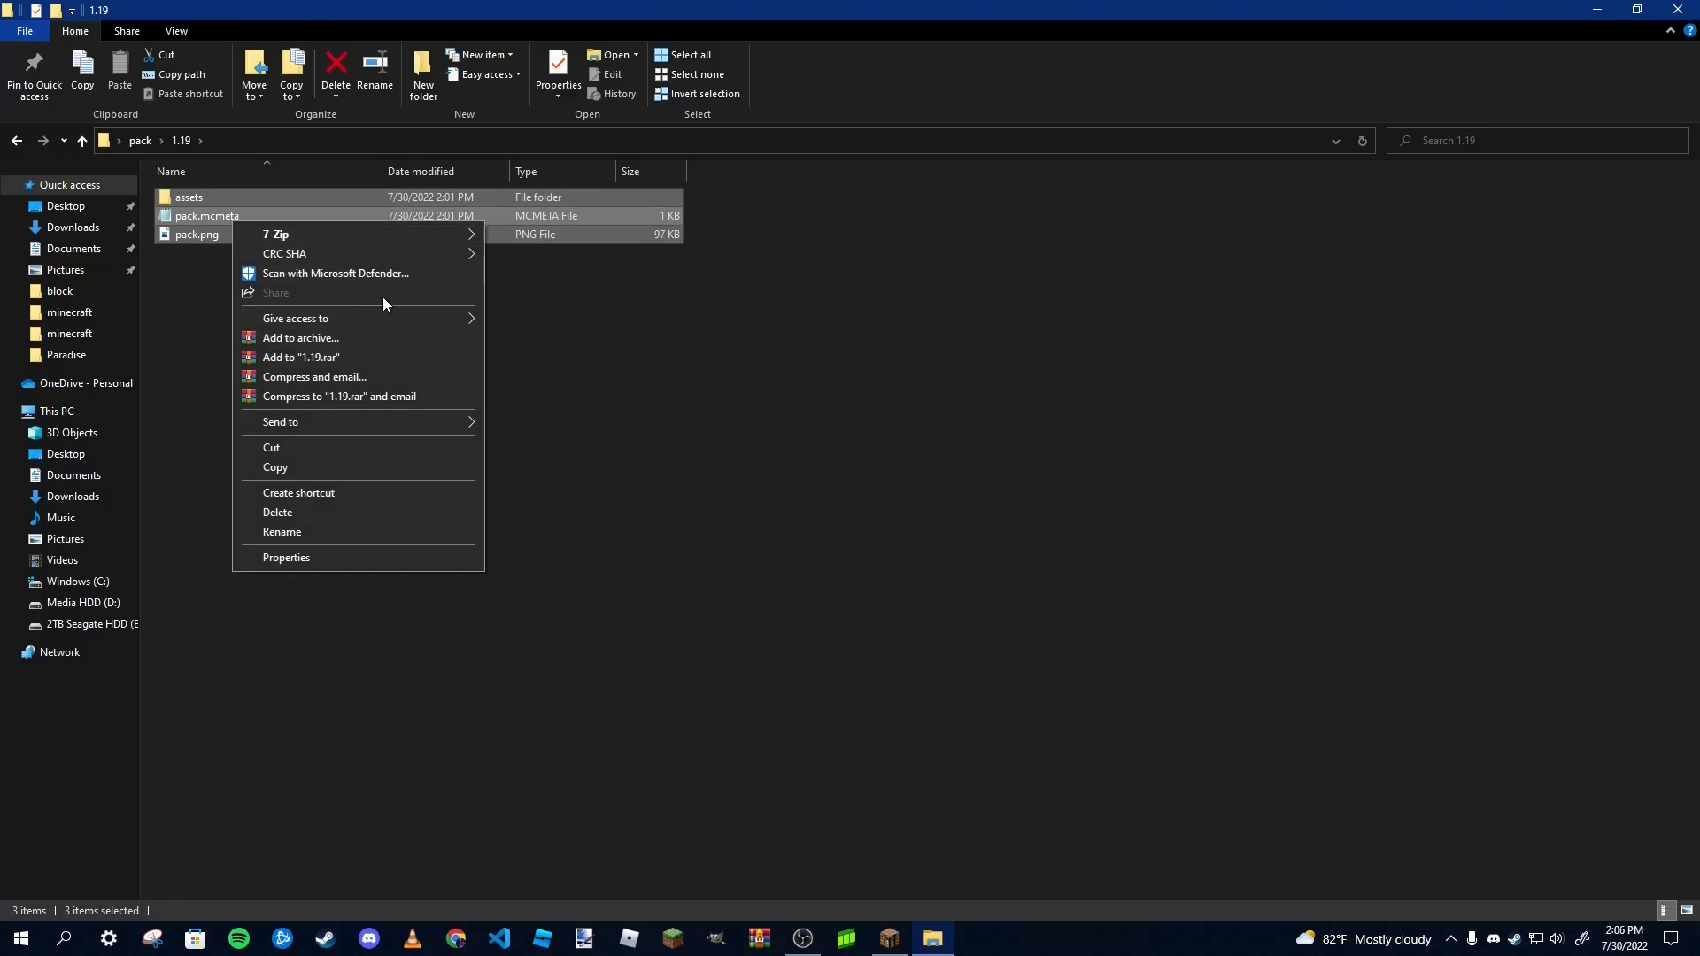
pyautogui.moveTo(462, 231)
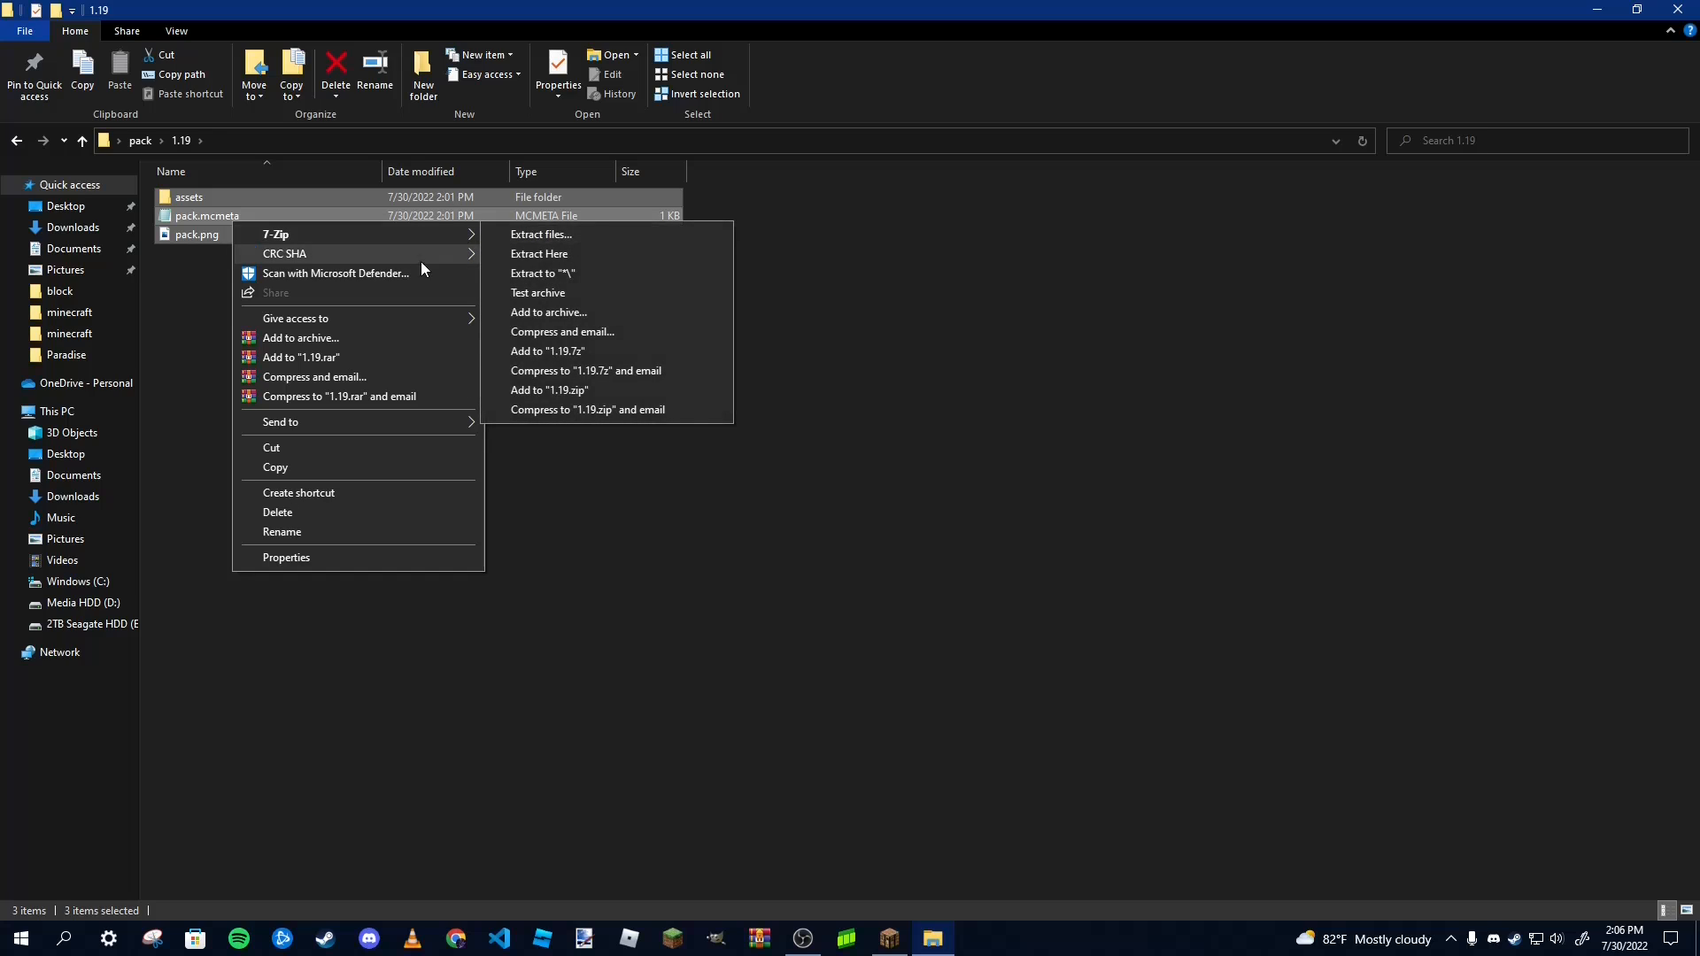
pyautogui.click(577, 312)
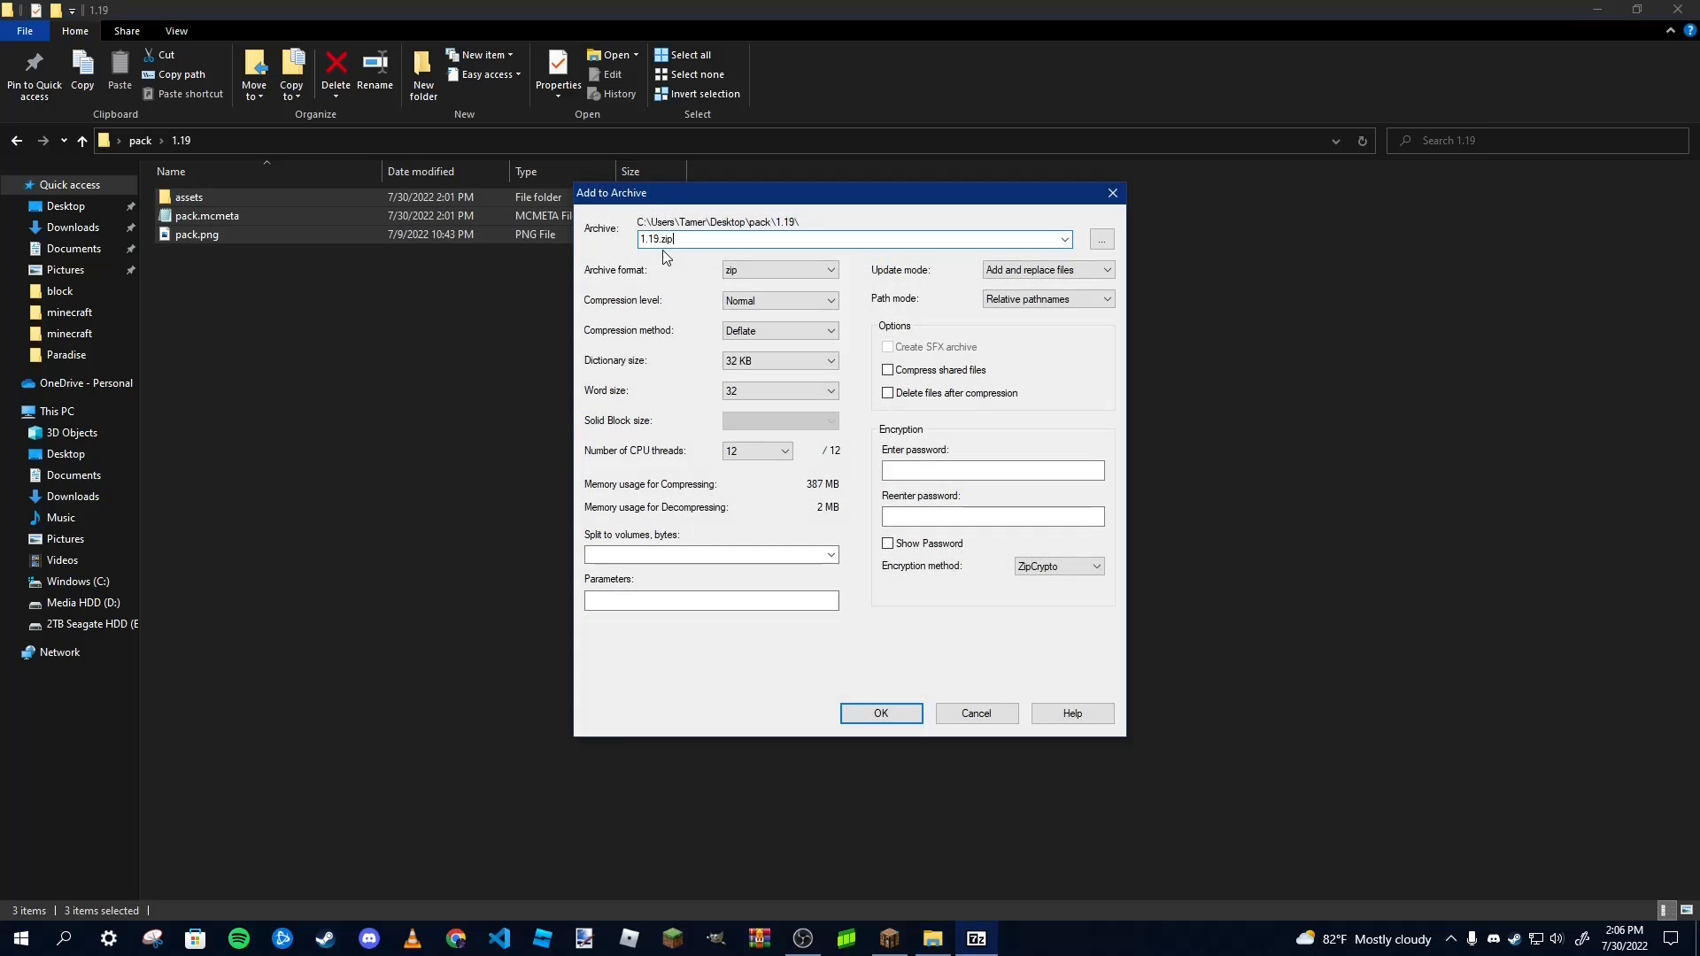
pyautogui.click(881, 714)
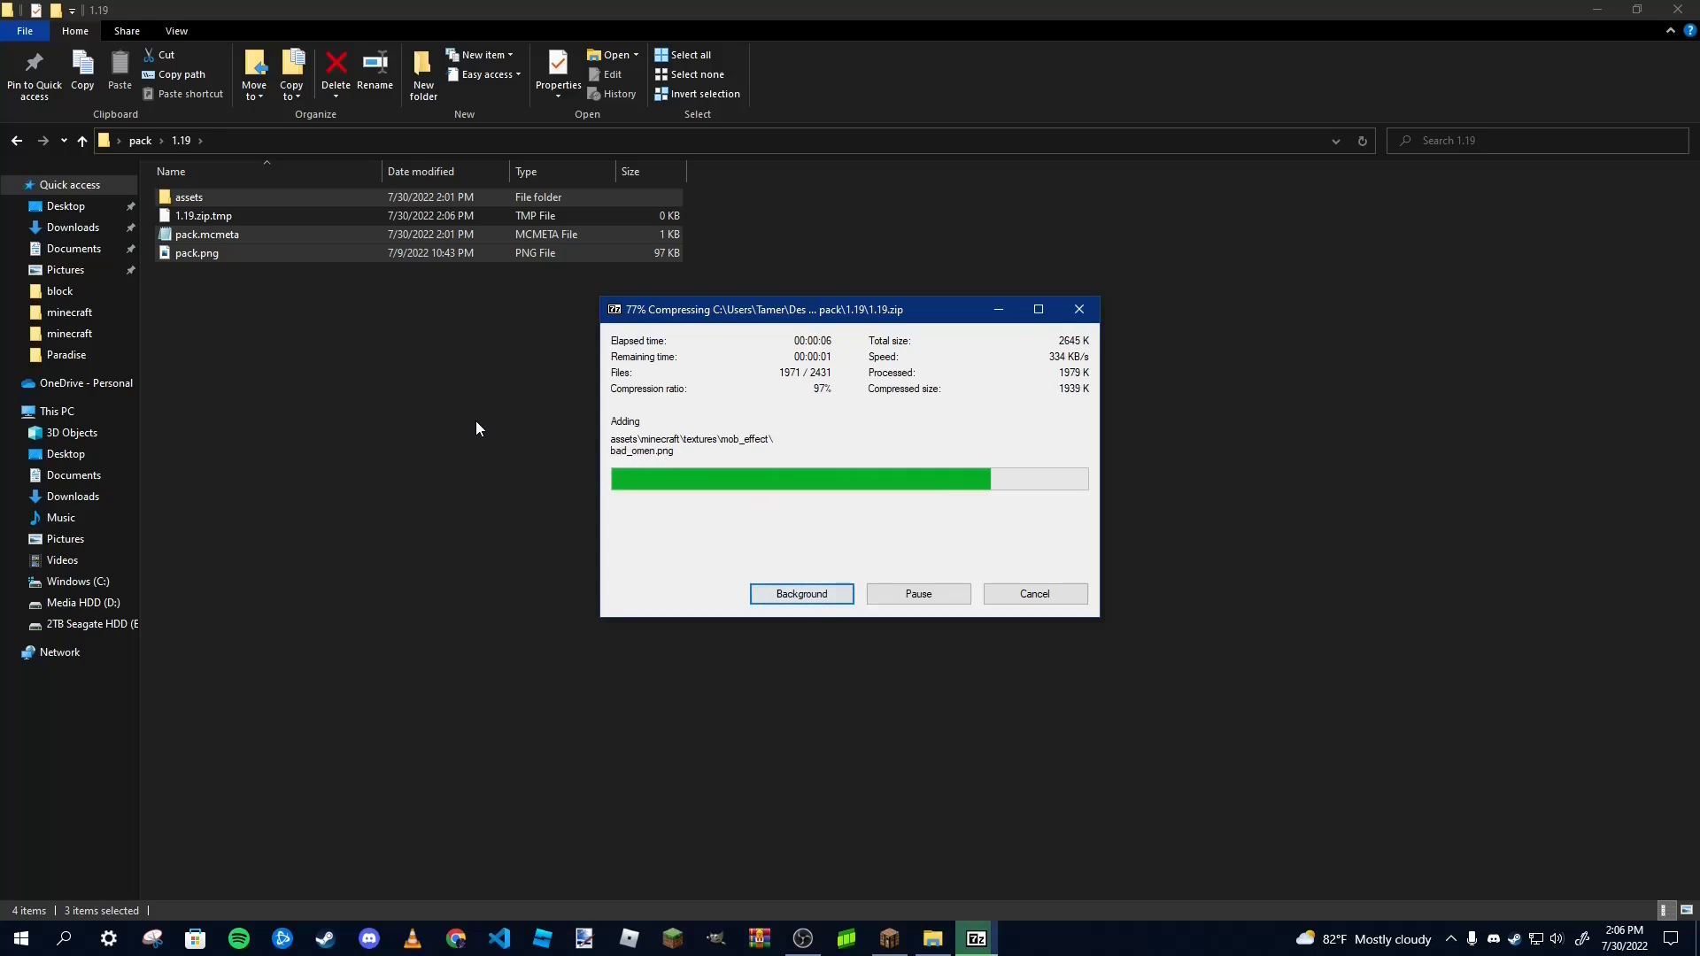
pyautogui.click(335, 339)
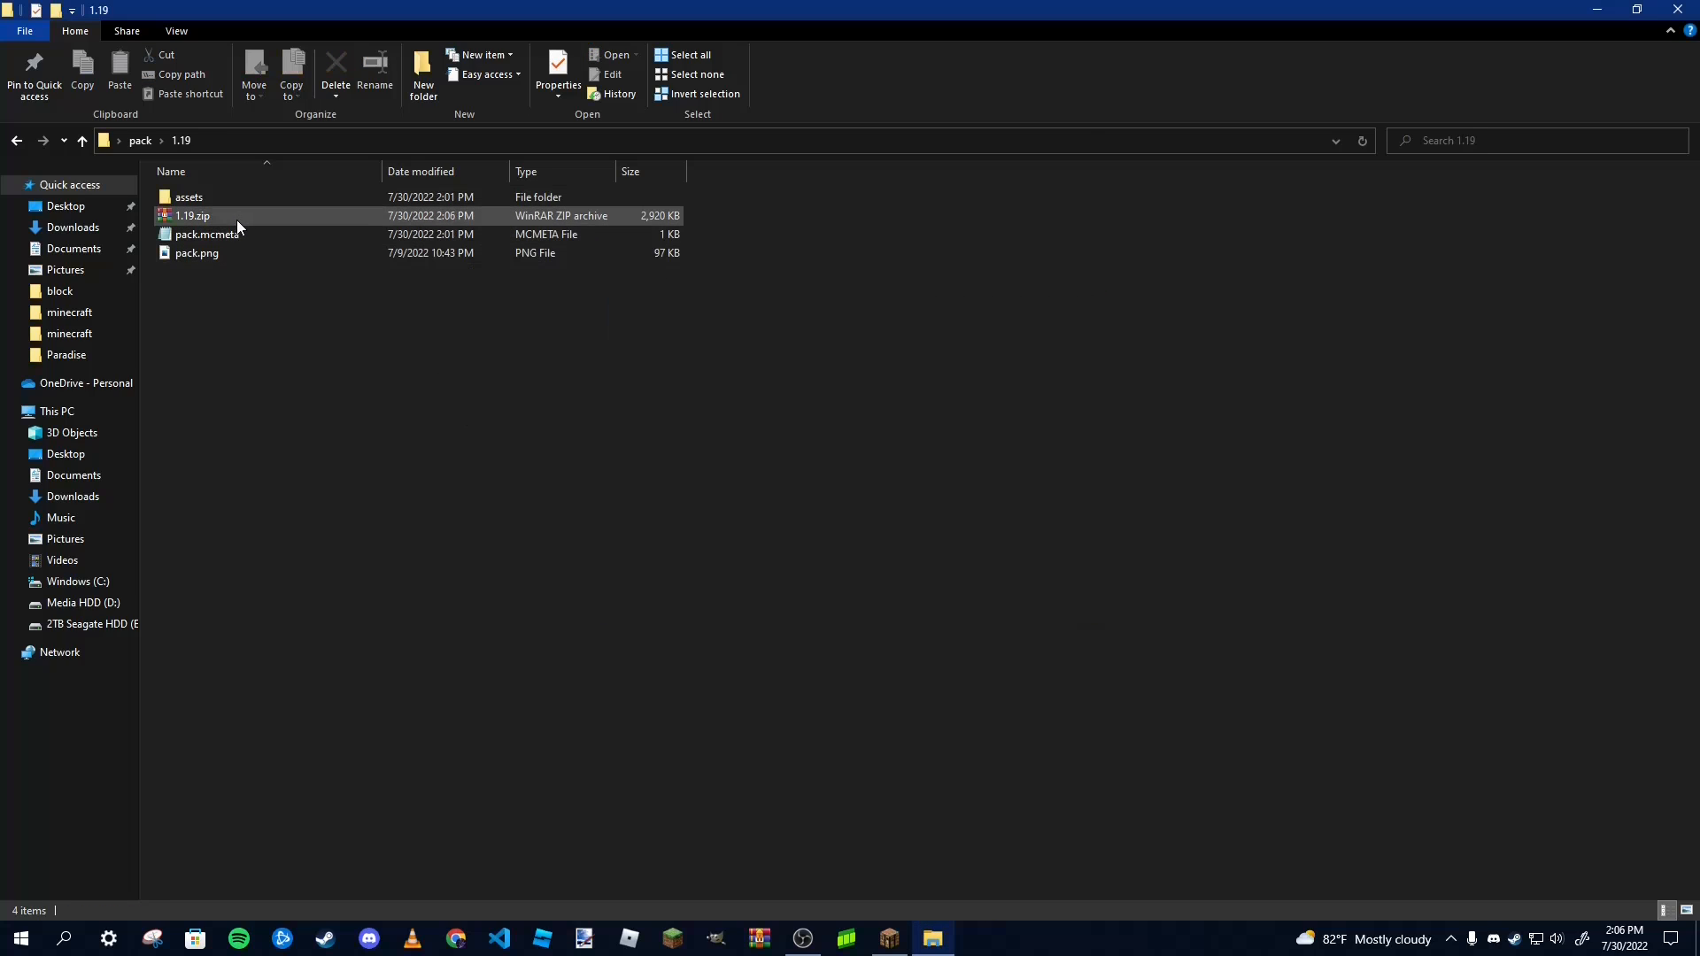
# Move 1.19.zip out of the 1.19 folder onto the desktop and close File Explorer
pyautogui.moveTo(237, 219); pyautogui.dragTo(456, 412)
pyautogui.moveTo(620, 5); pyautogui.dragTo(599, 118)
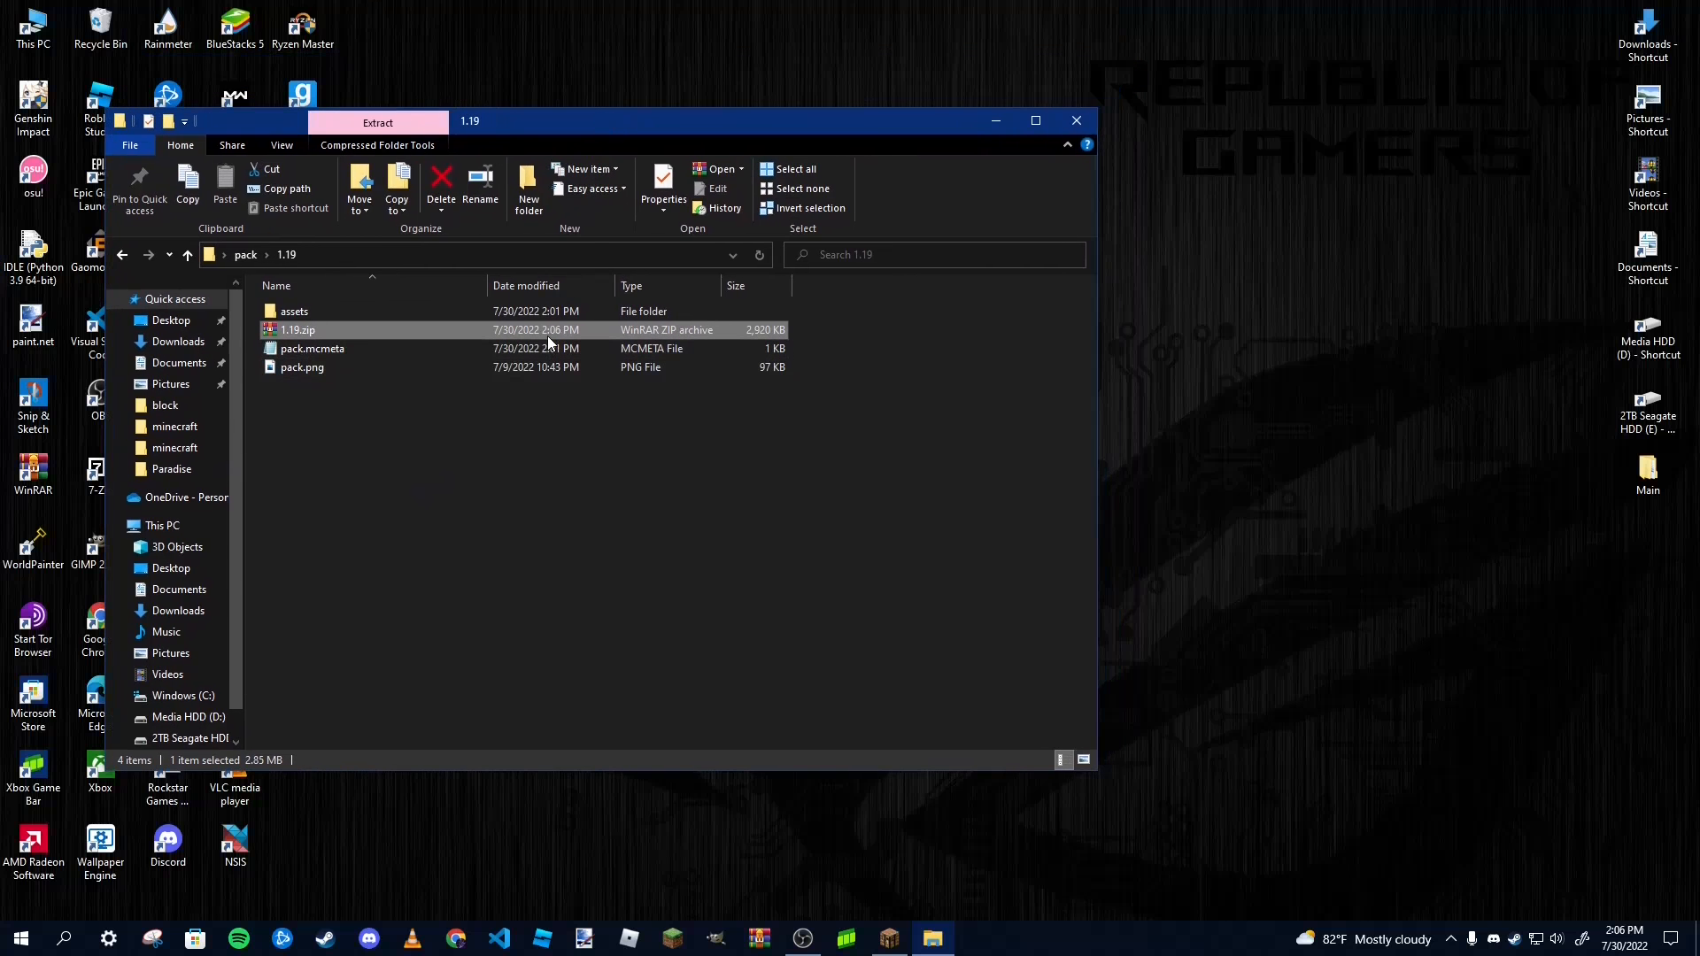
pyautogui.moveTo(547, 335); pyautogui.dragTo(1044, 80)
pyautogui.click(1035, 120)
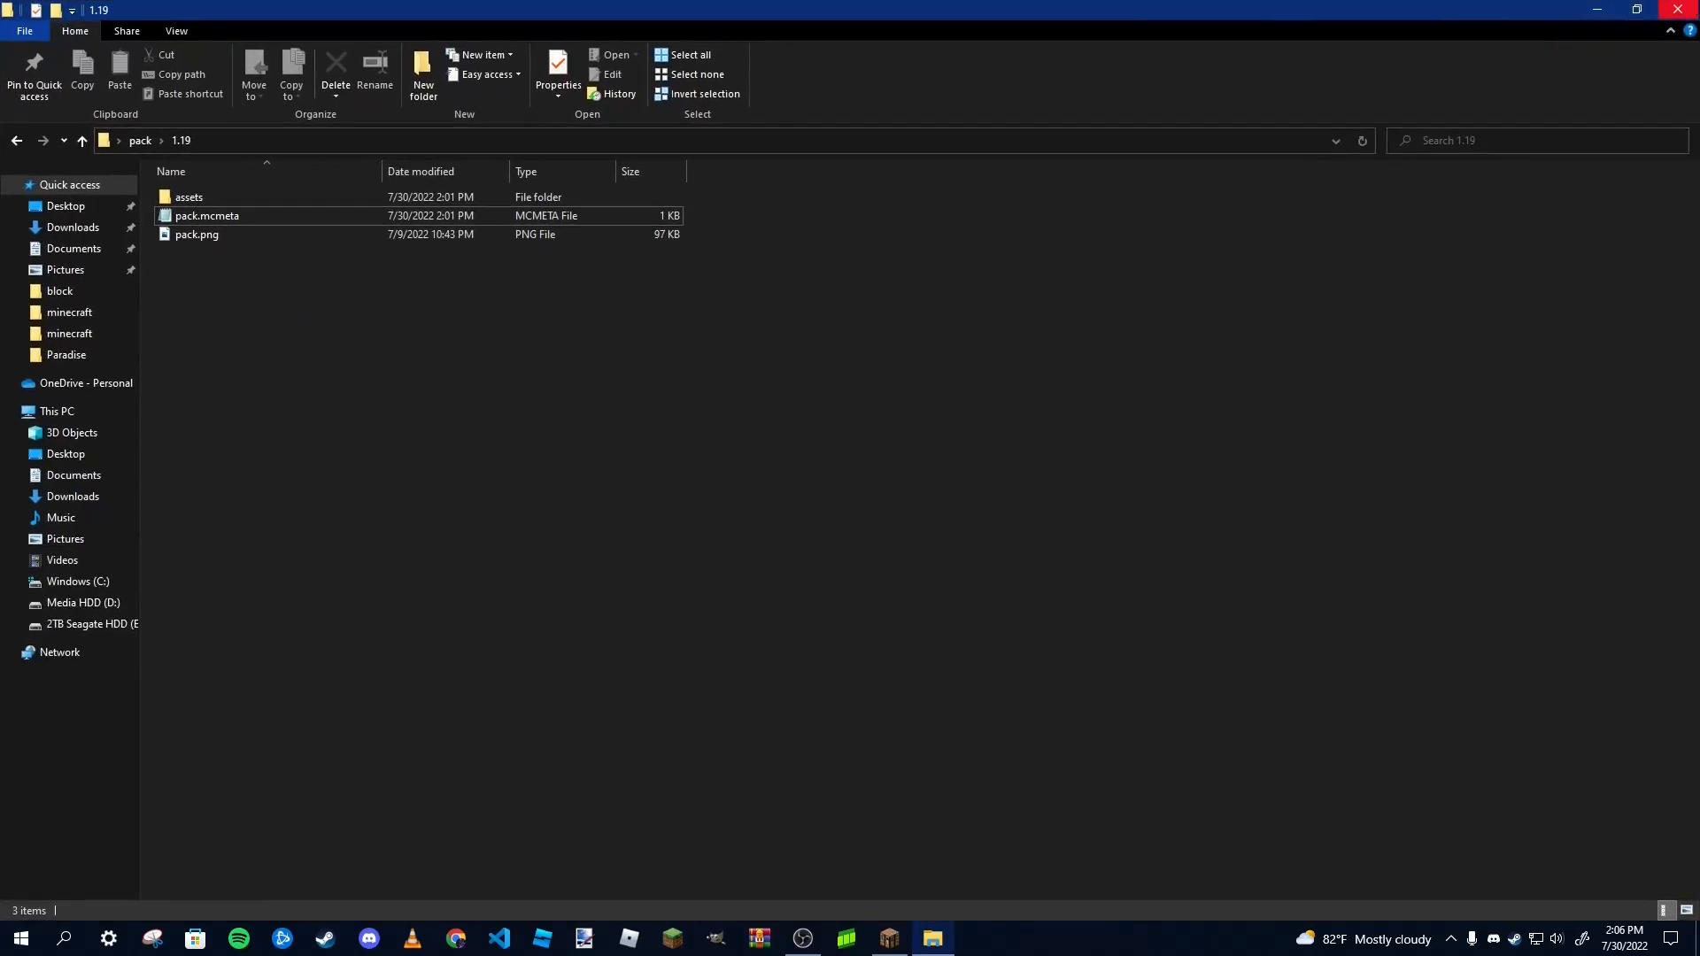
pyautogui.click(1684, 8)
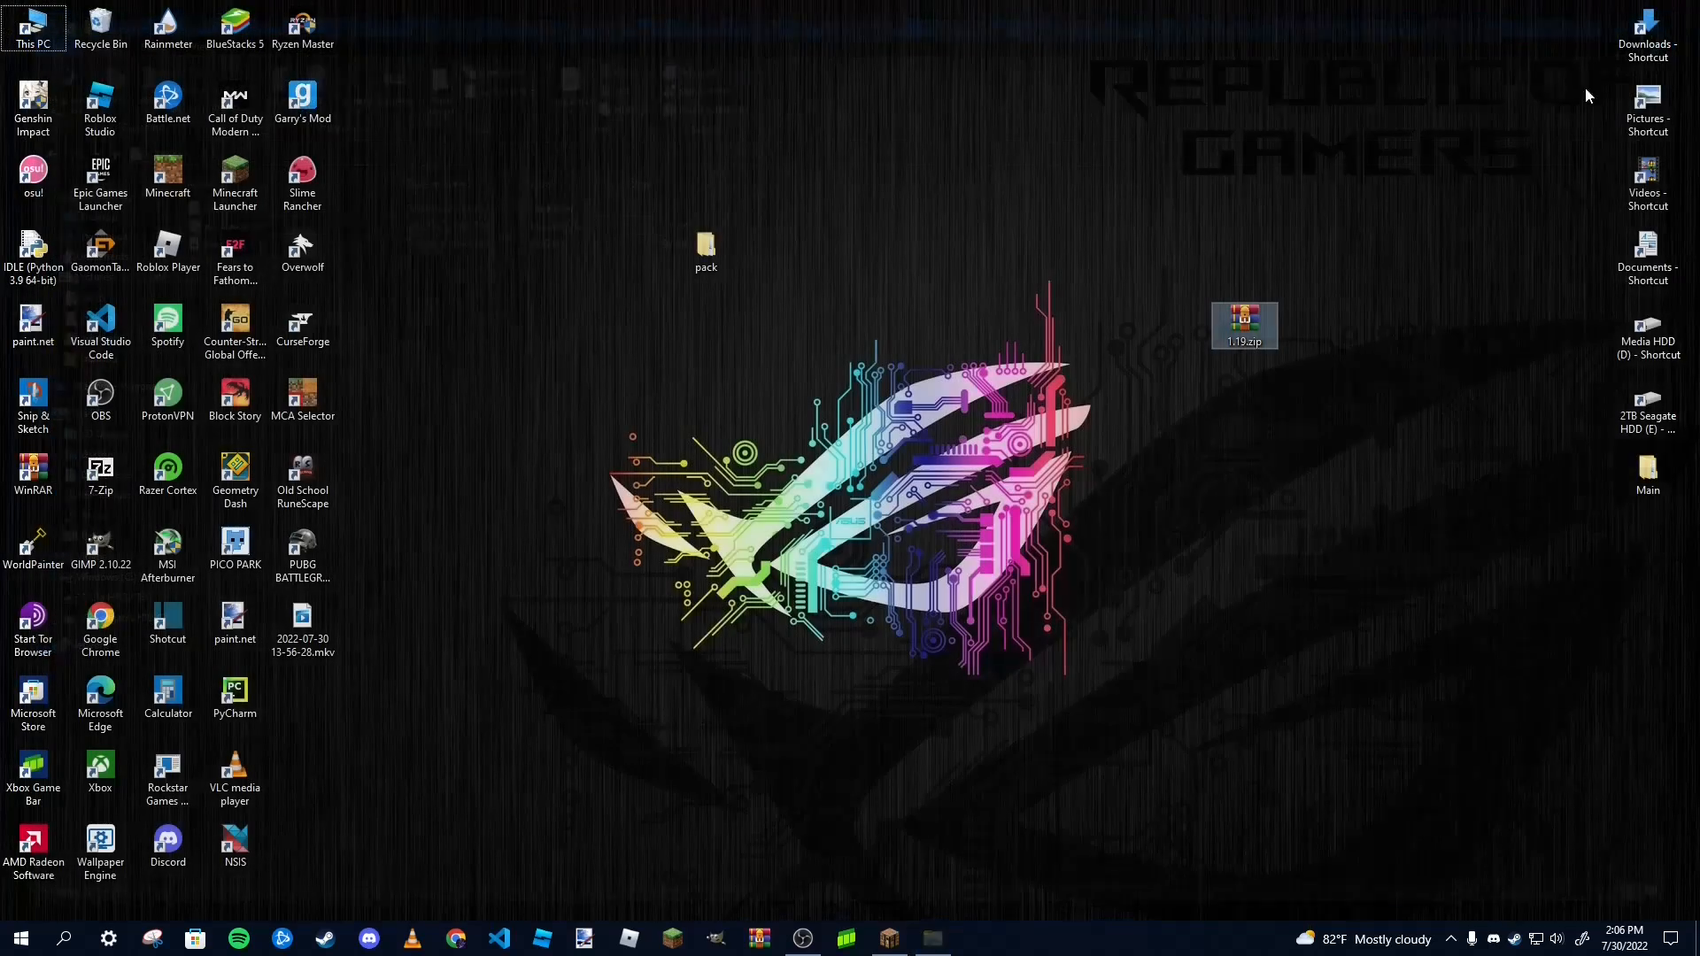
# Switch to Minecraft, reduce it to a window beside the zip file and load the singleplayer Test World
pyautogui.click(889, 939)
pyautogui.moveTo(906, 7); pyautogui.dragTo(757, 144)
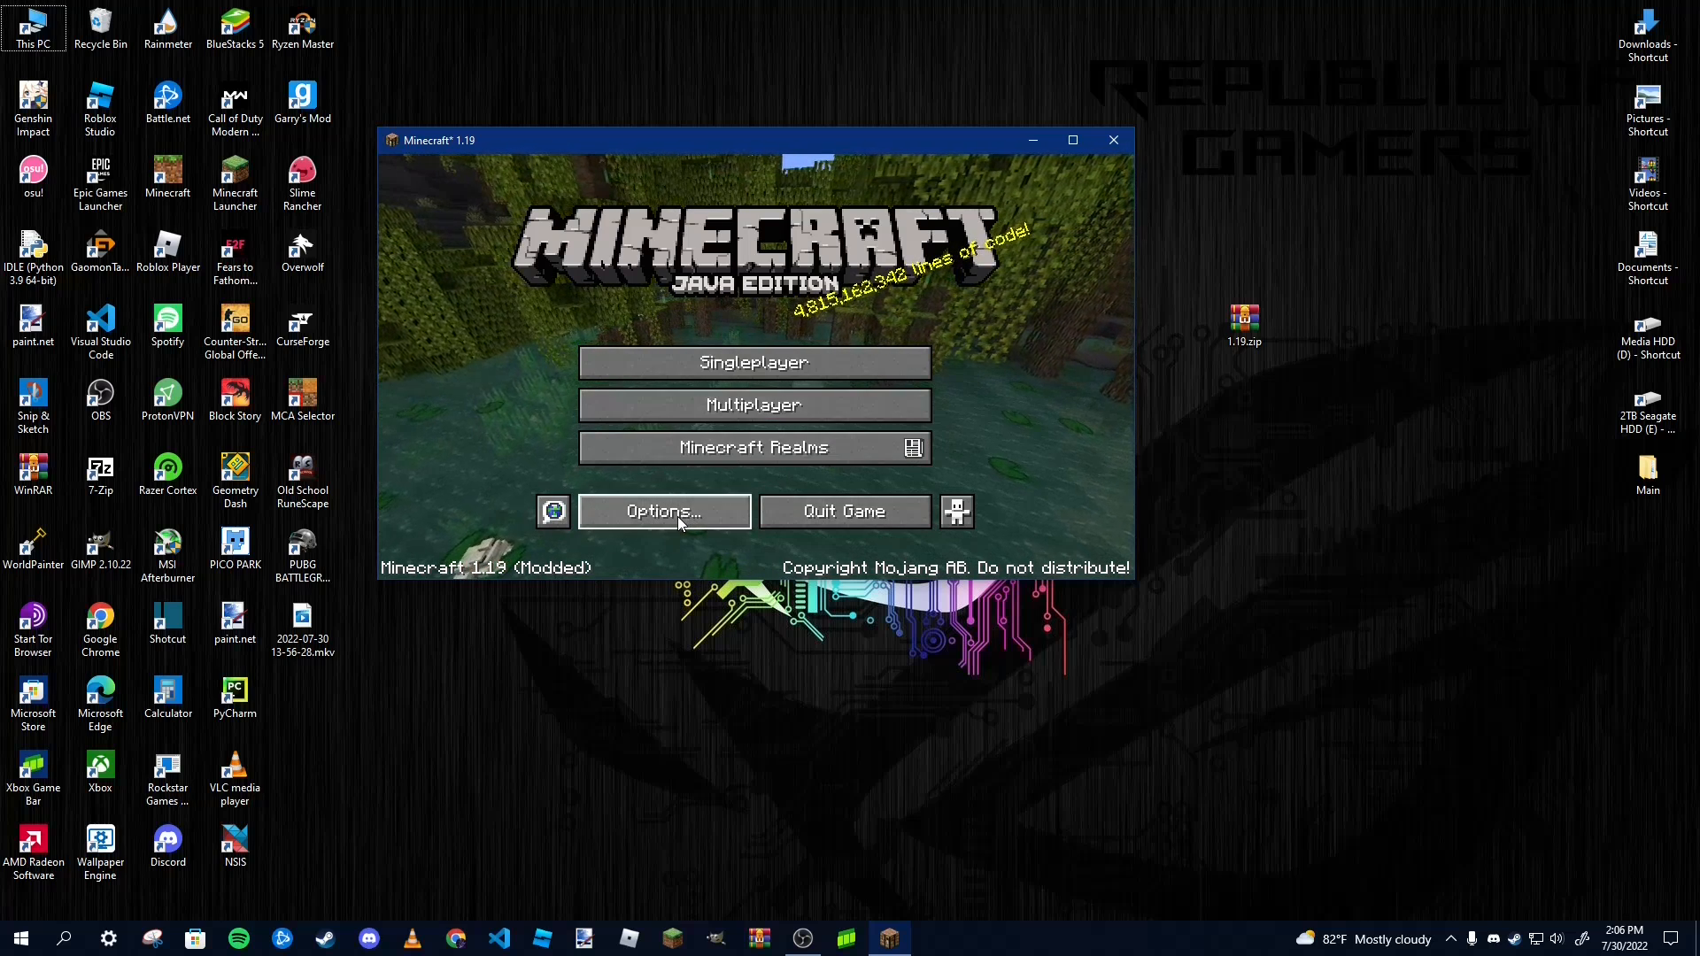
pyautogui.click(862, 379)
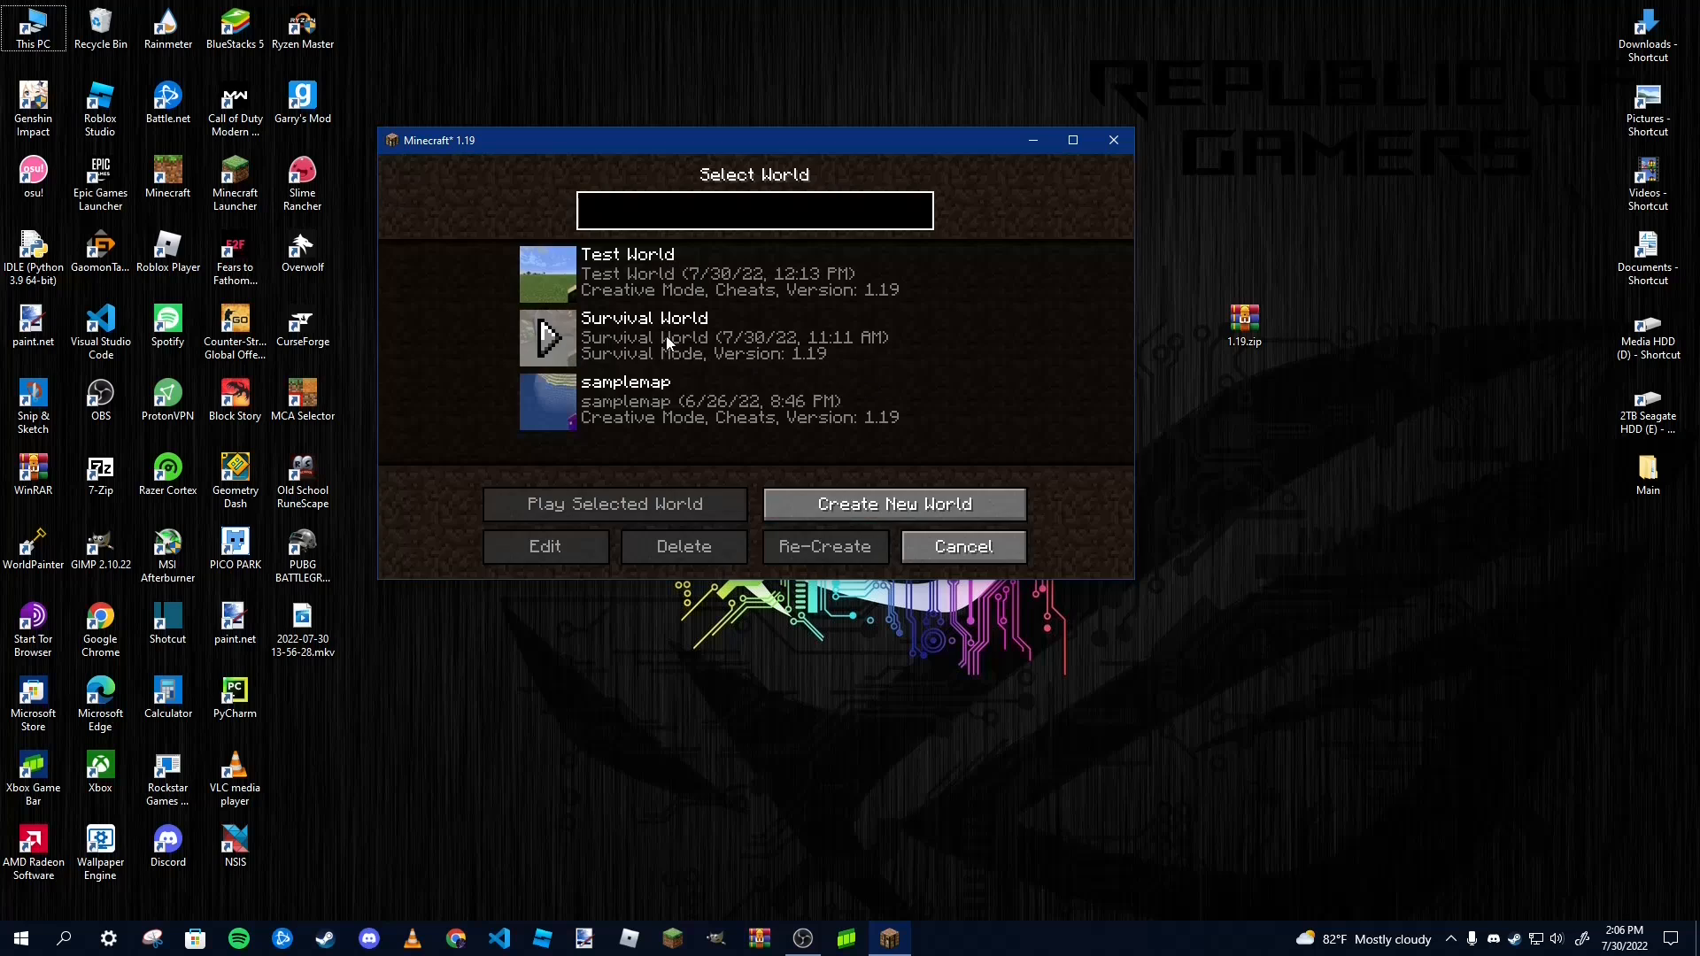
pyautogui.click(545, 276)
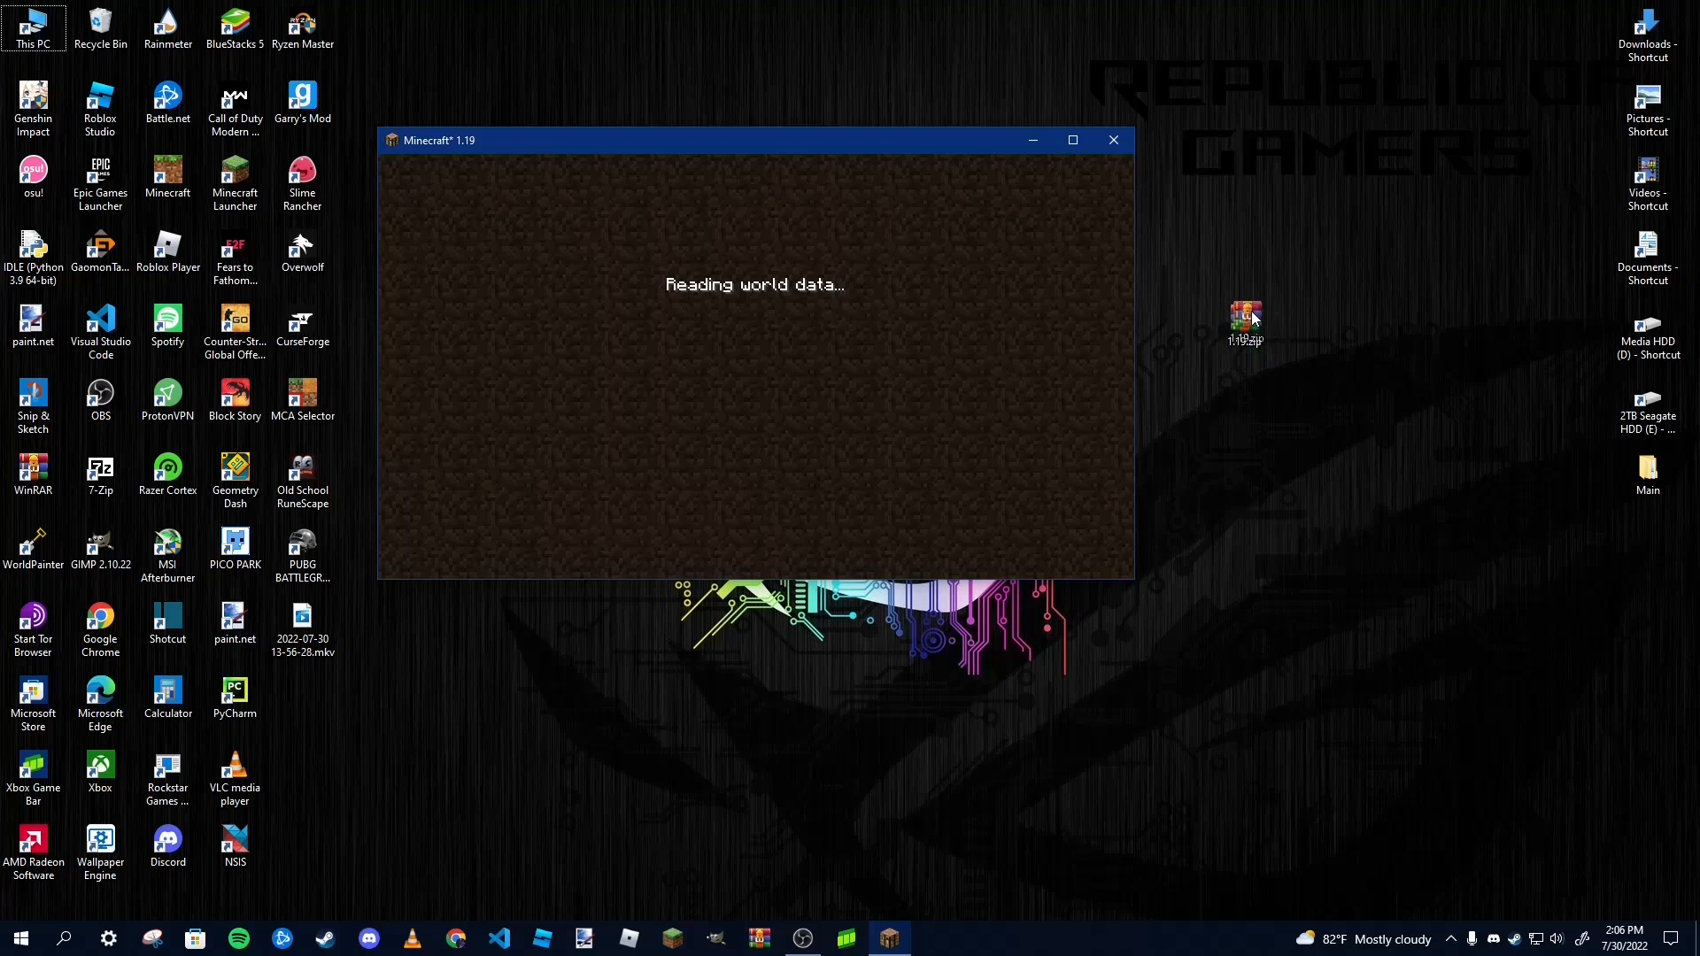
pyautogui.click(1250, 321)
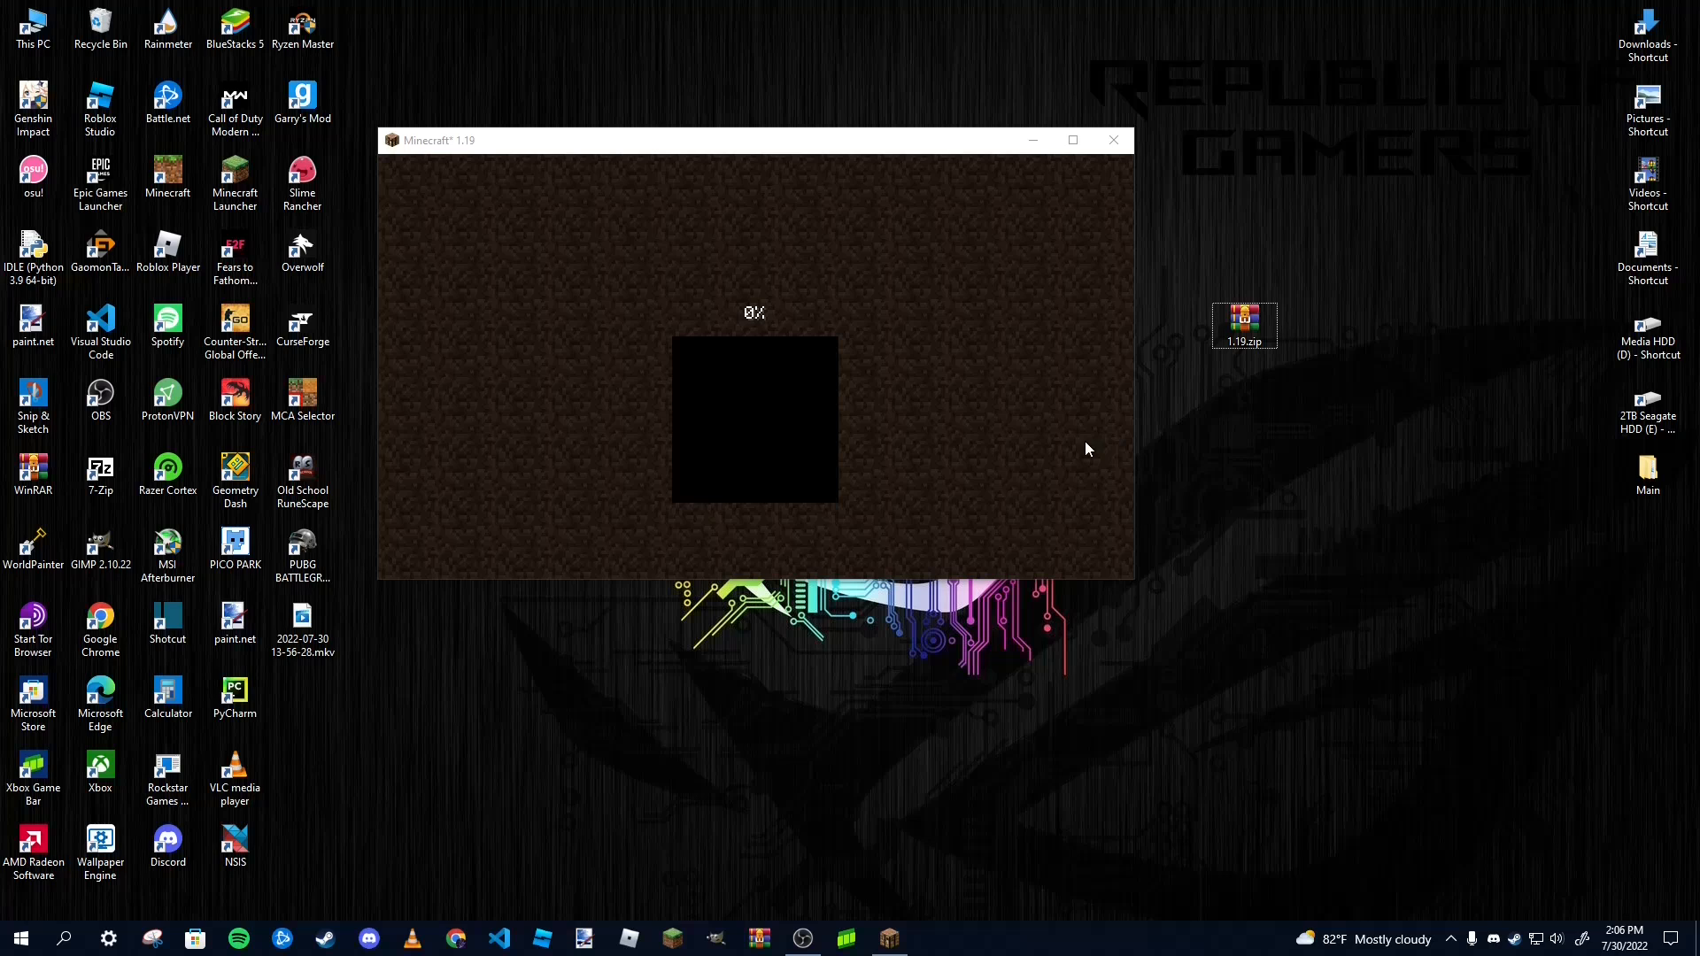
pyautogui.click(814, 183)
pyautogui.moveTo(818, 145)
pyautogui.mouseDown()
pyautogui.moveTo(839, 164)
pyautogui.moveTo(795, 115)
pyautogui.moveTo(834, 115)
pyautogui.moveTo(829, 151)
pyautogui.mouseUp()
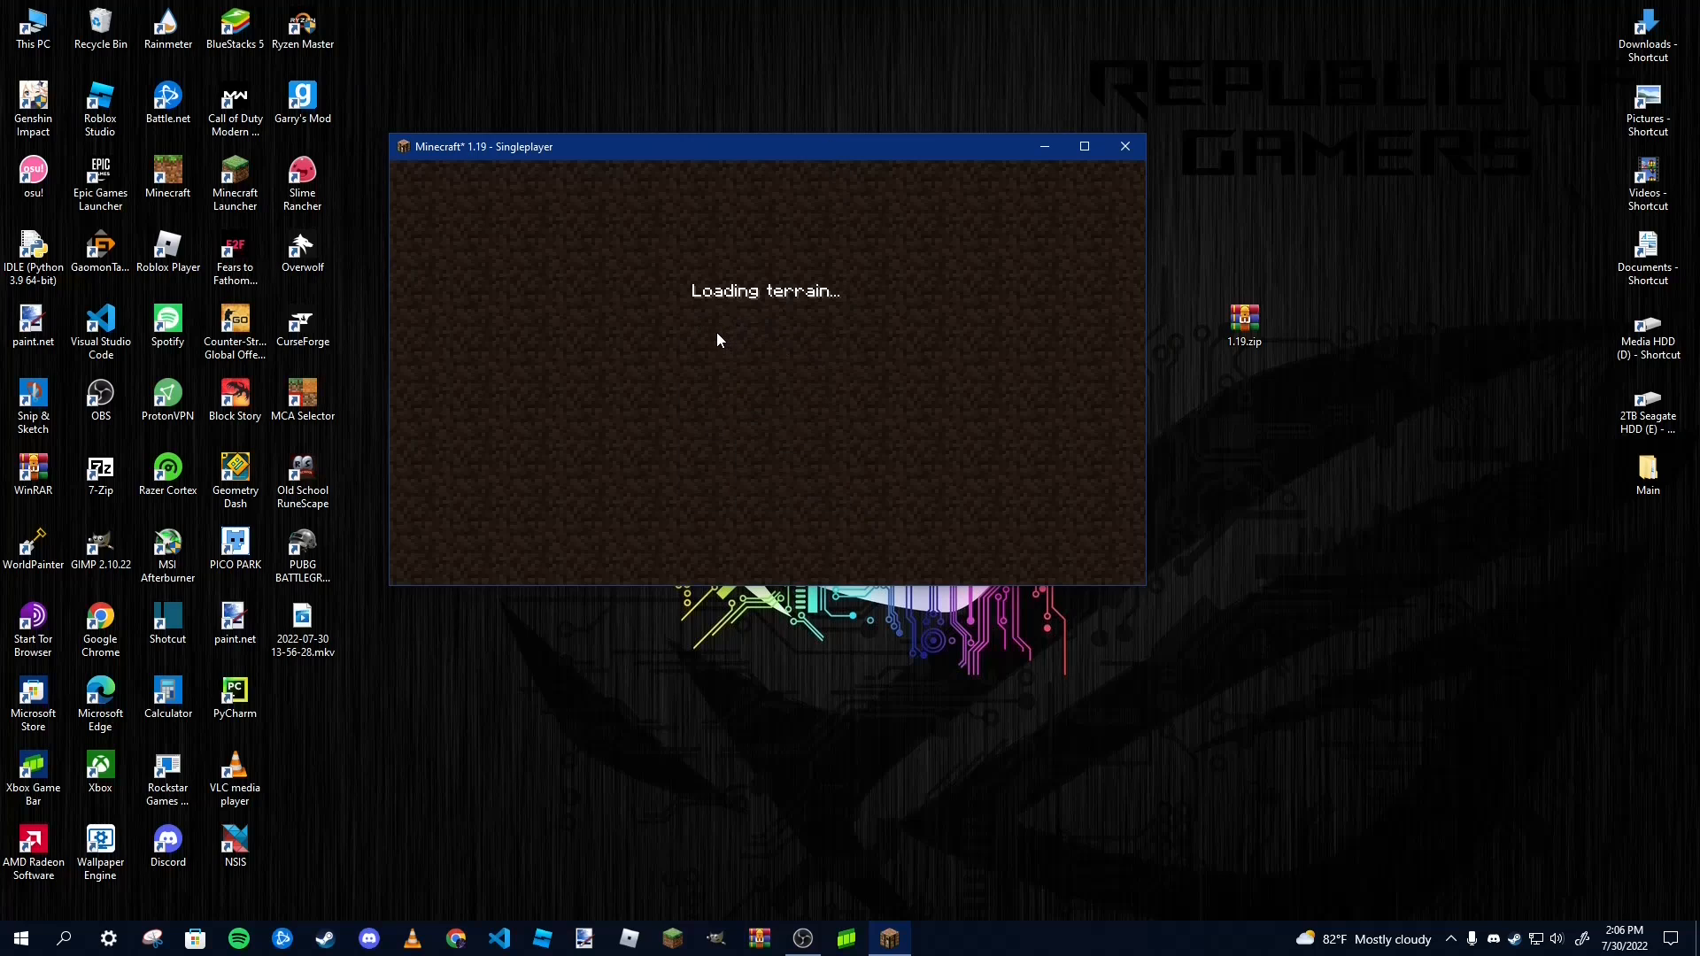
# Move around the glass block and pane structure to examine how the current glass textures look in the world
pyautogui.press('w')
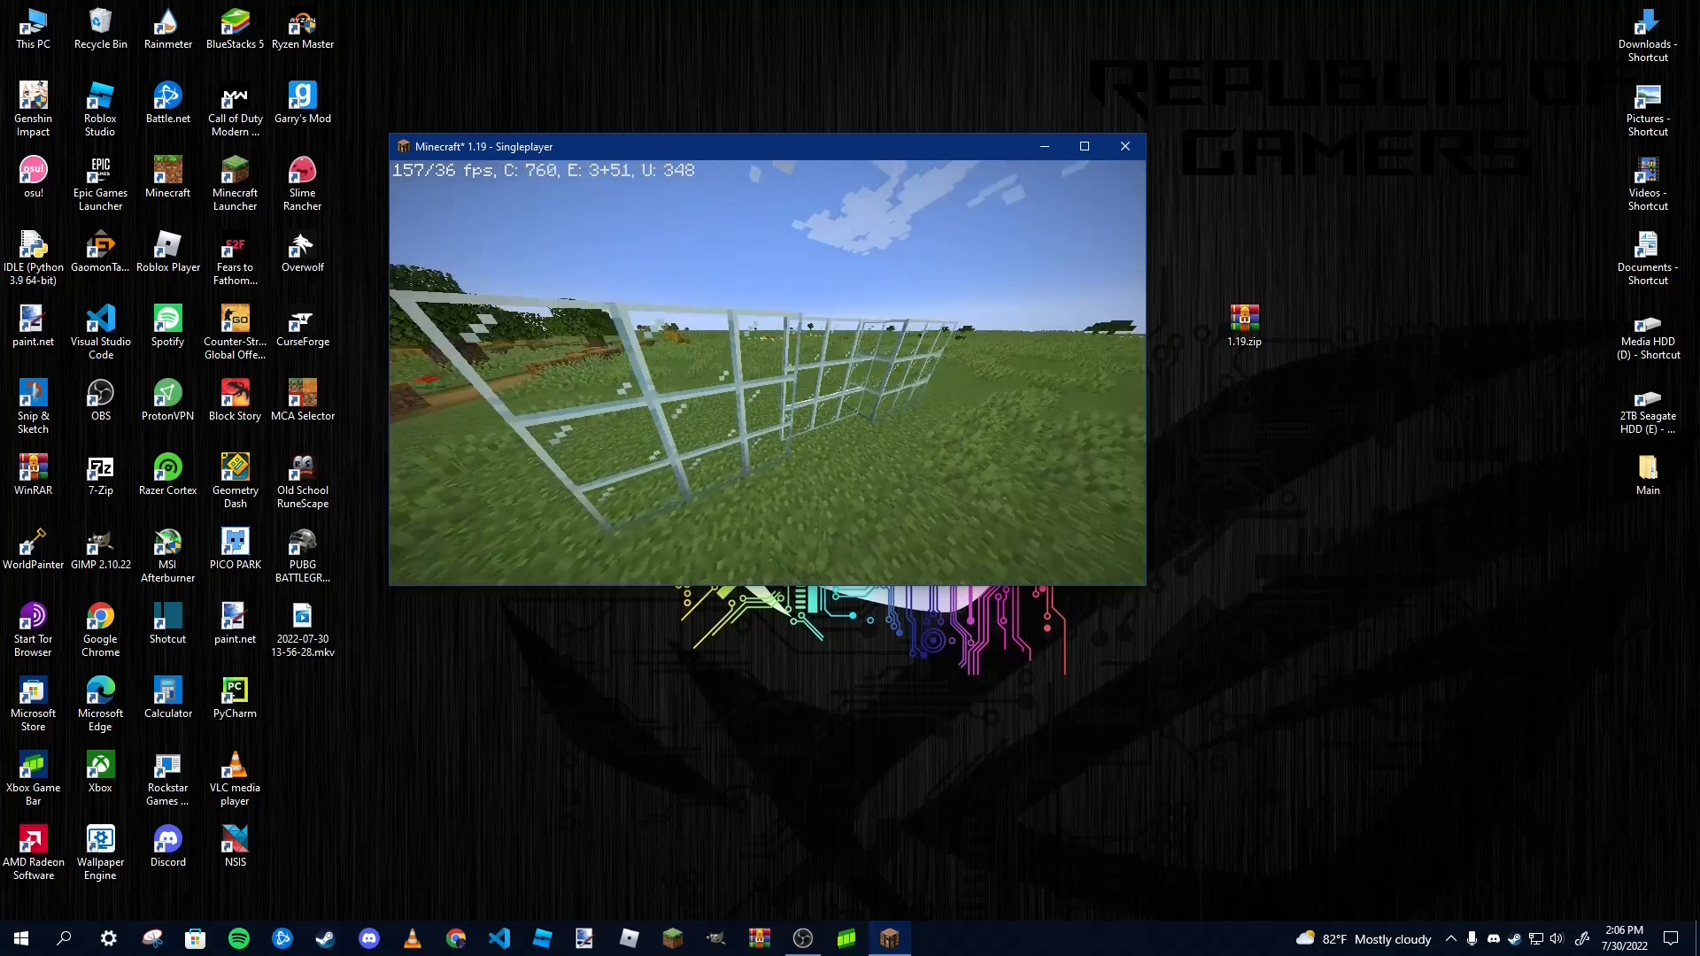
pyautogui.press('a')
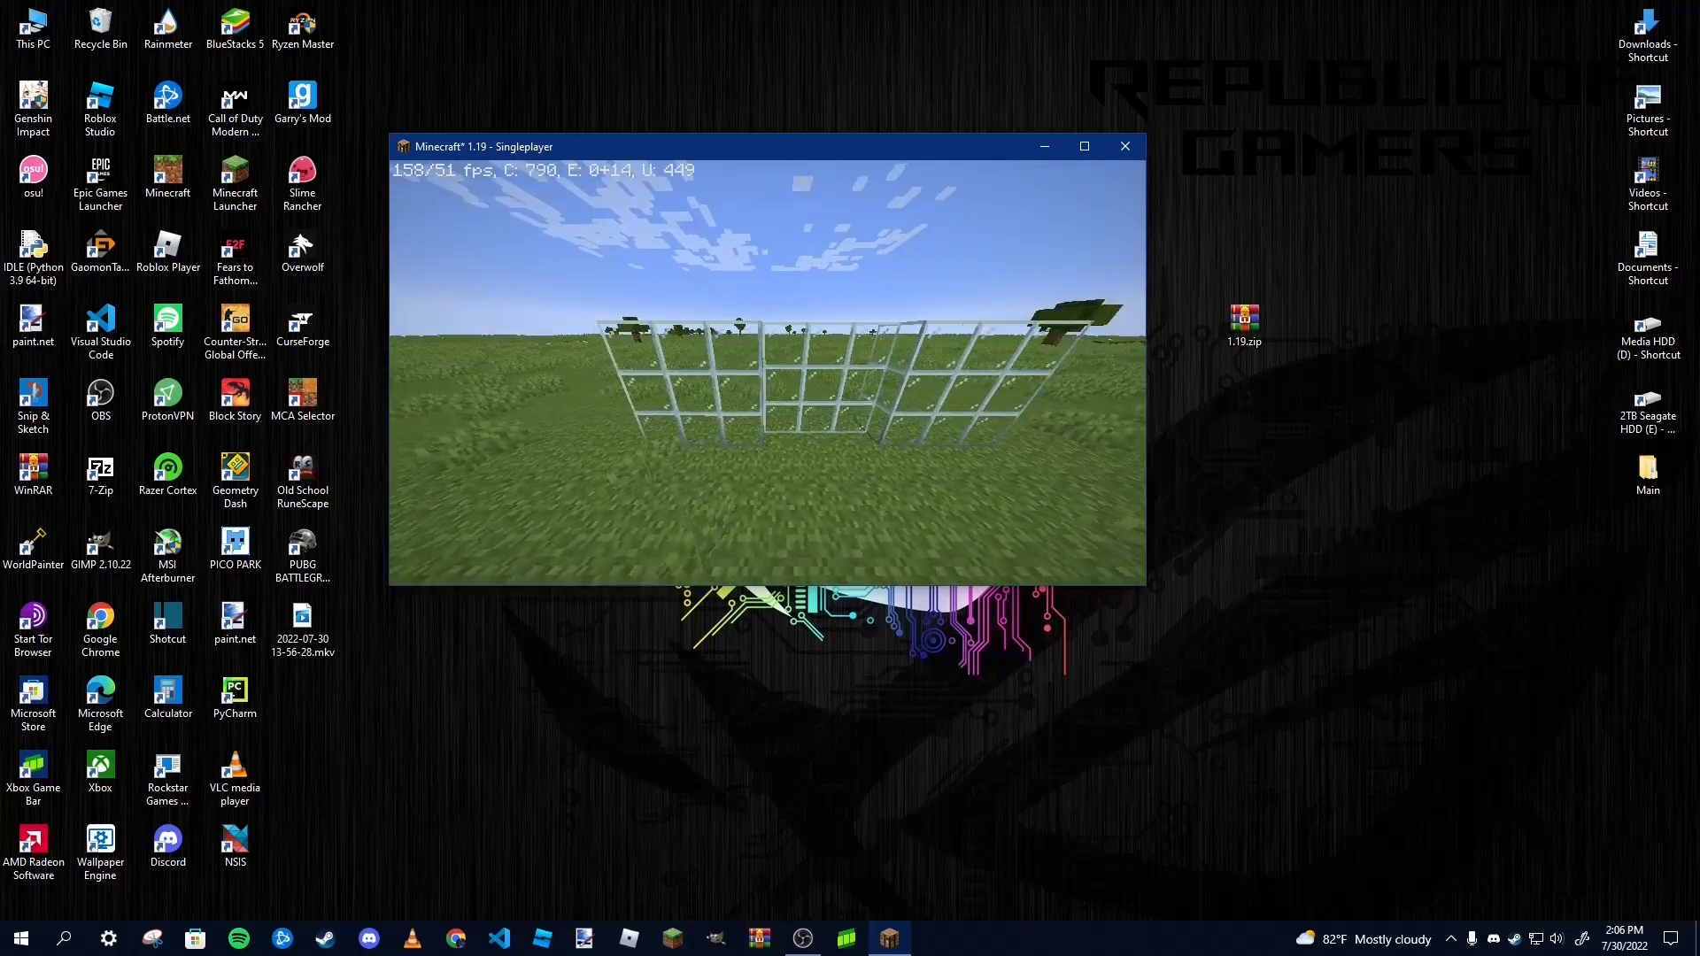
pyautogui.press('a')
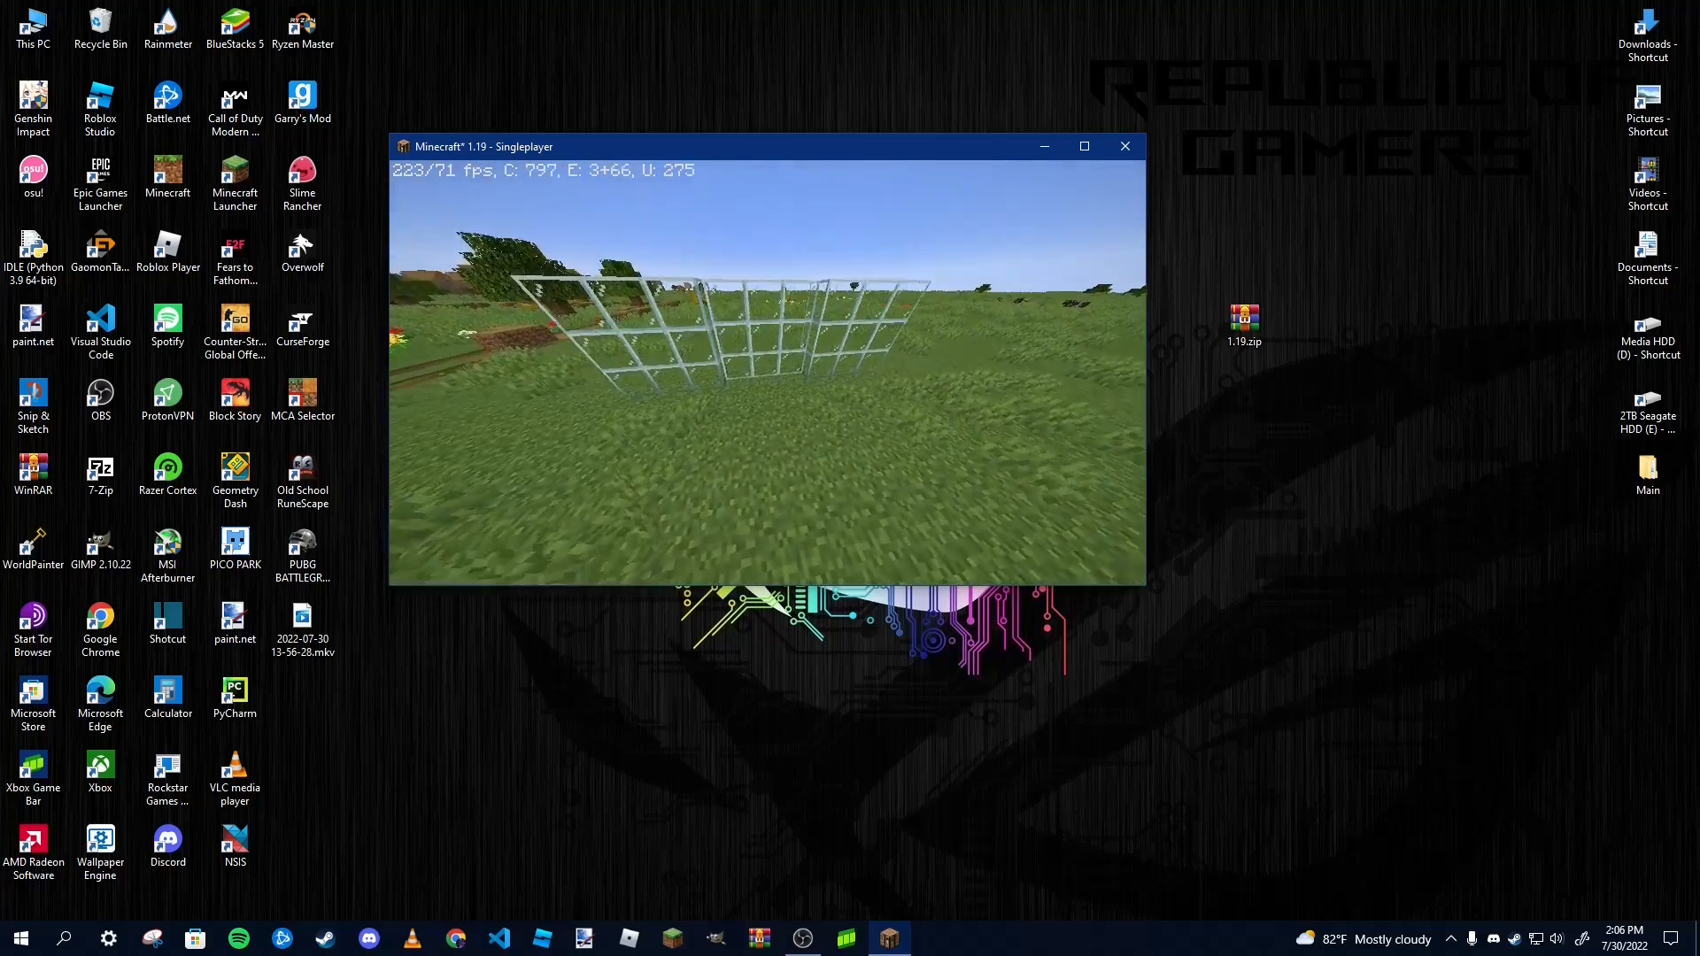
pyautogui.press('w')
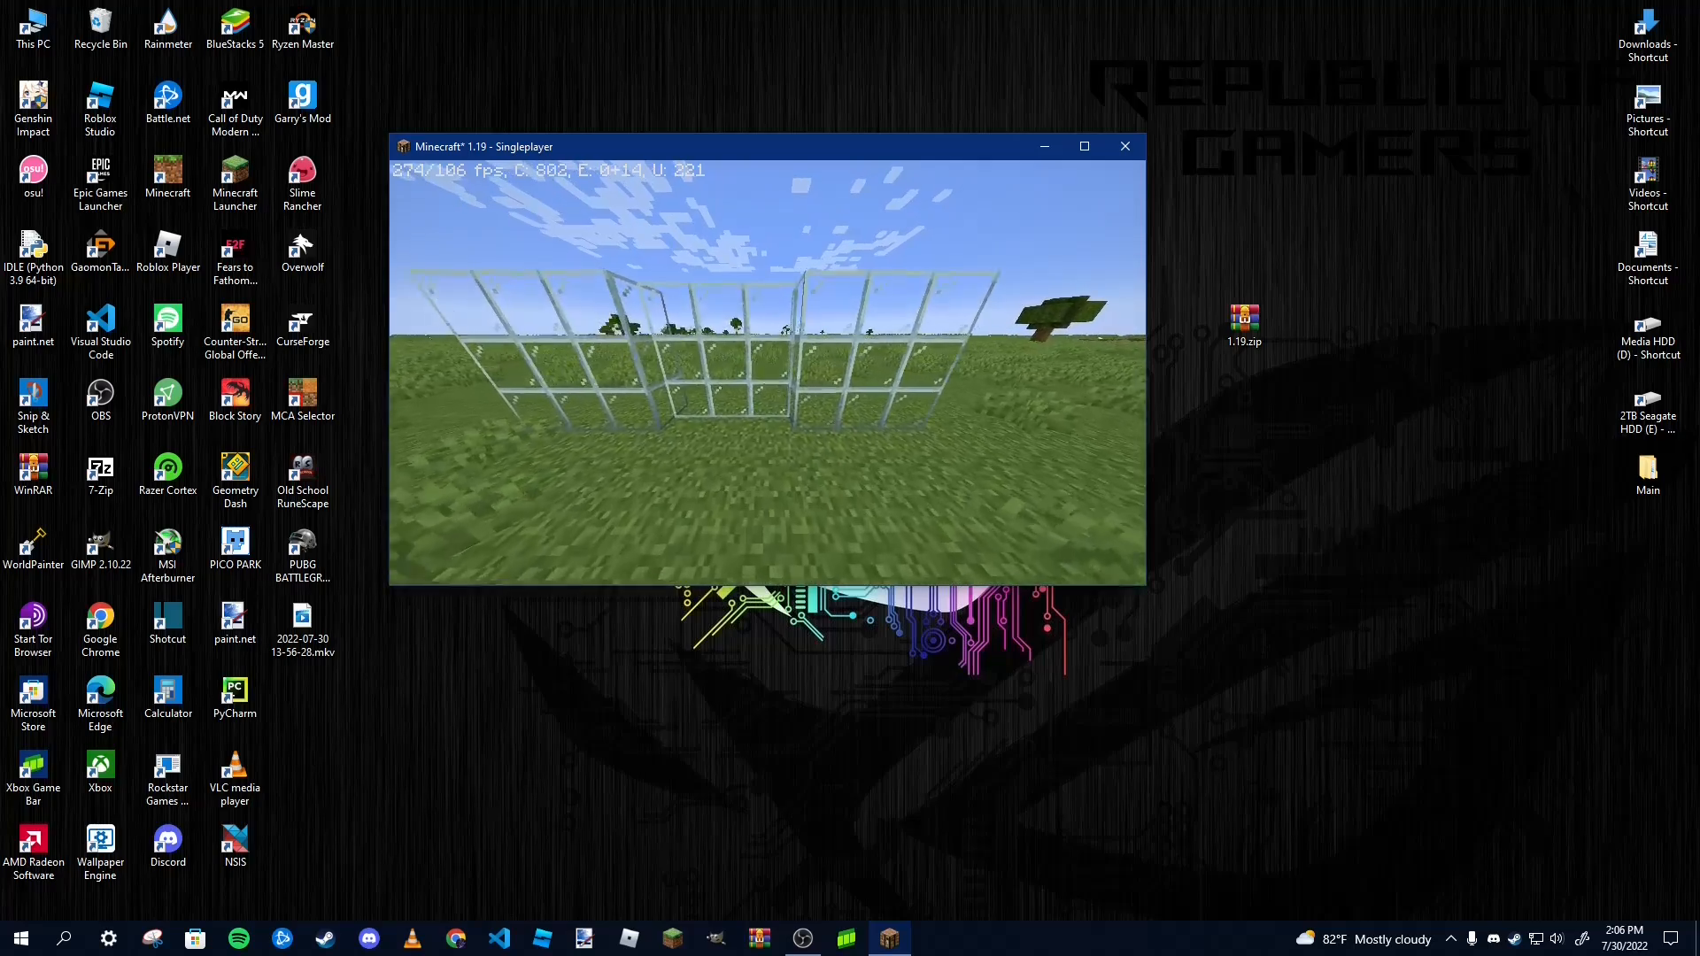
pyautogui.press('w')
pyautogui.press('space')
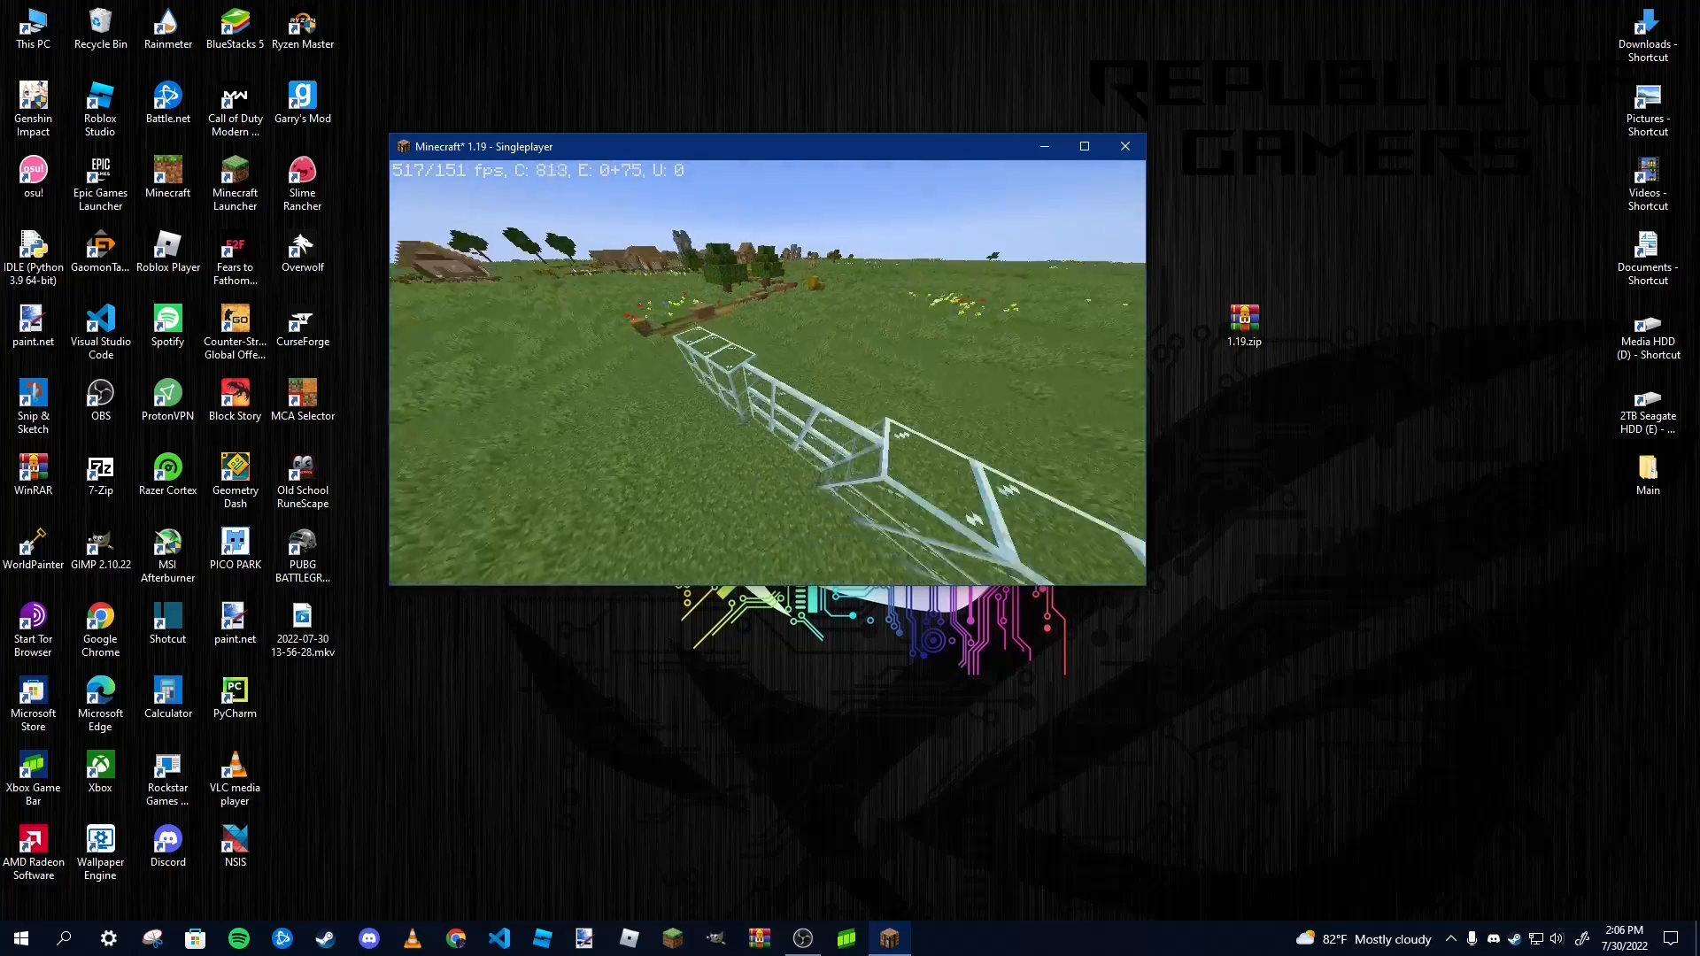
pyautogui.press('w')
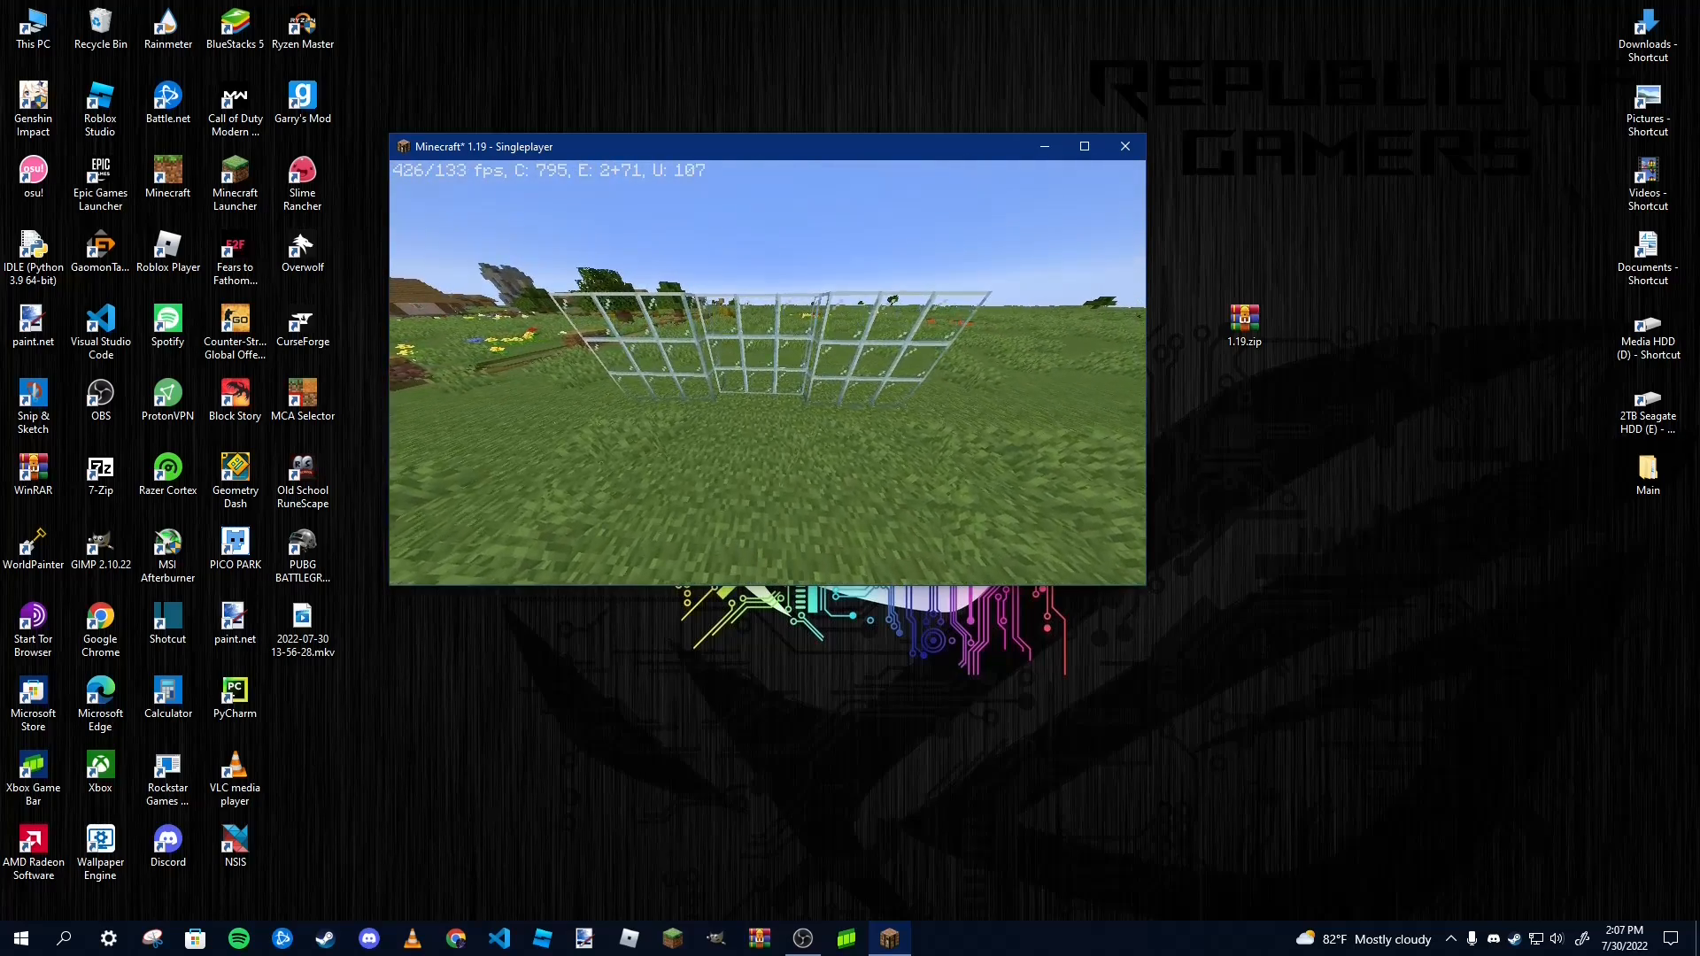
pyautogui.press('a')
pyautogui.press('d')
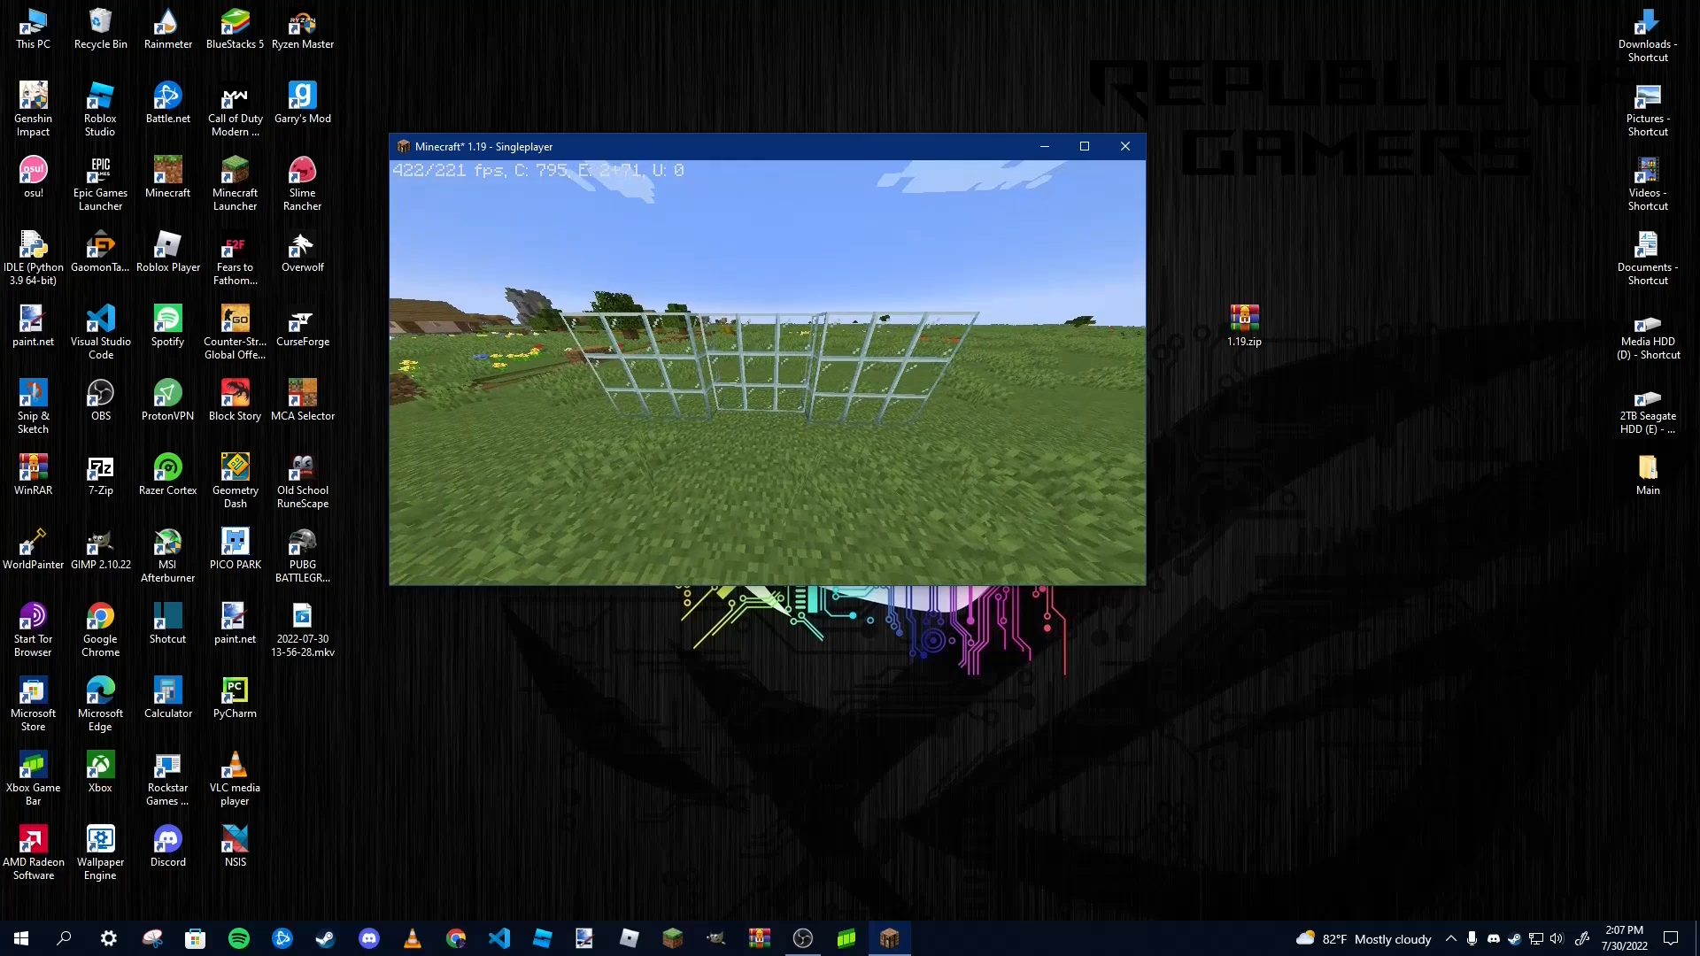
# Pause the game, open the .minecraft resourcepacks folder through %appdata% to look at its contents, and close File Explorer
pyautogui.press('Escape')
pyautogui.press('super+r')
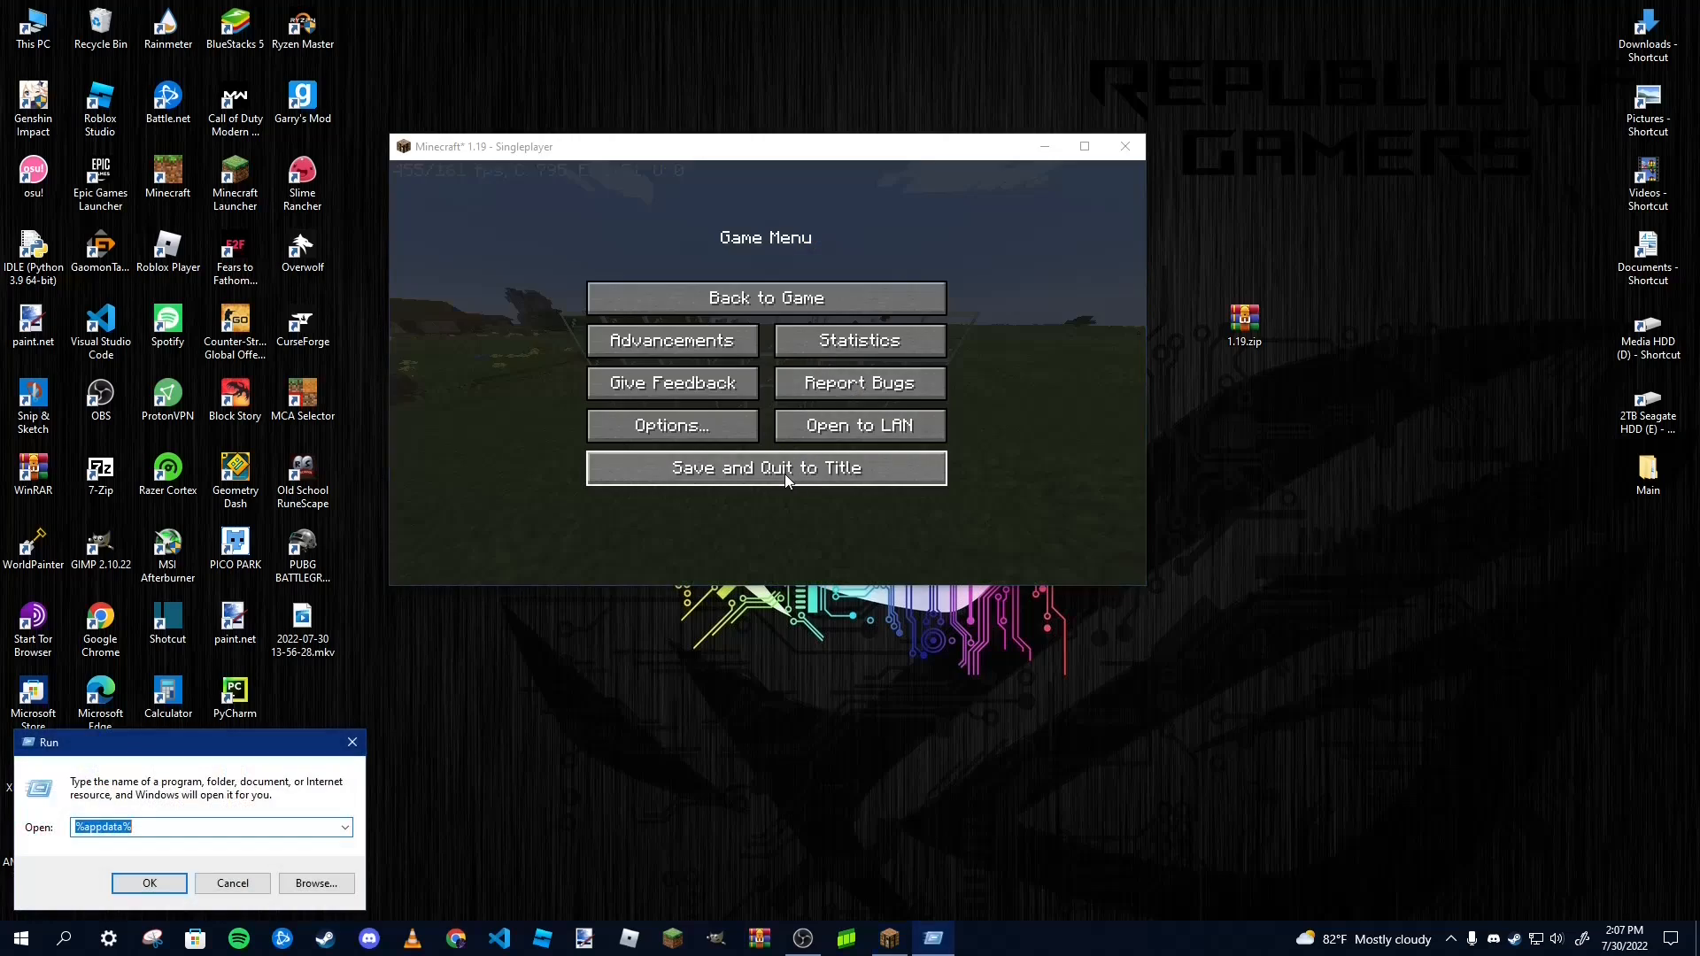
pyautogui.write('%appdata%')
pyautogui.press('Return')
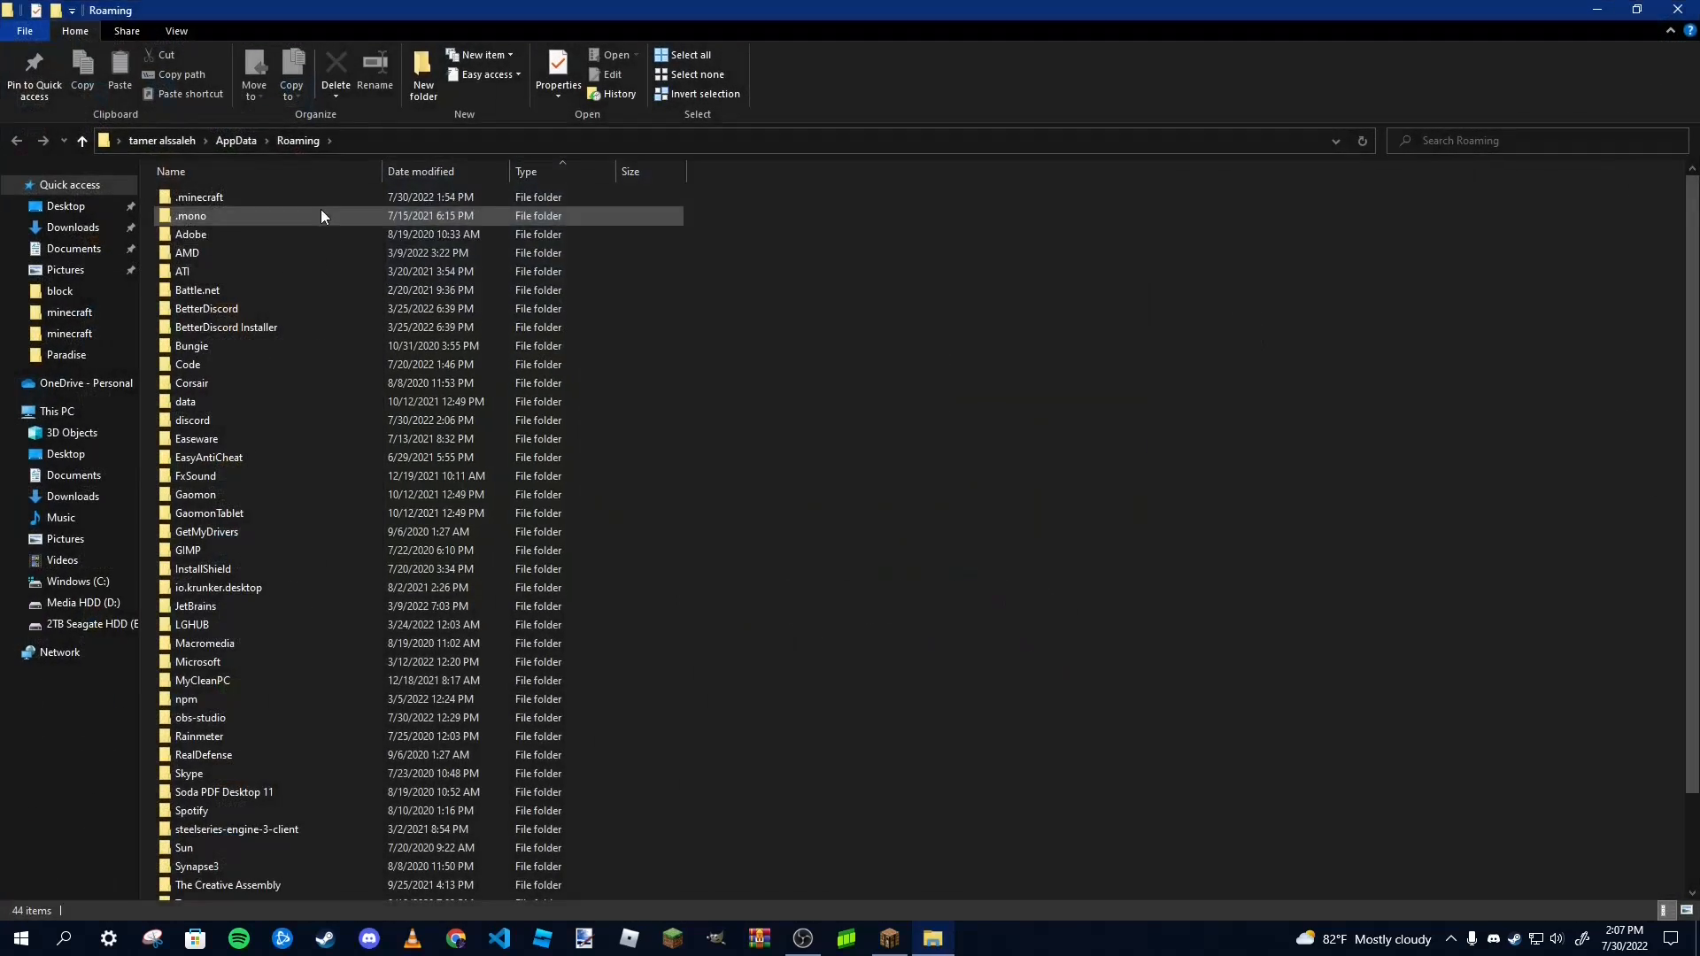
pyautogui.doubleClick(259, 198)
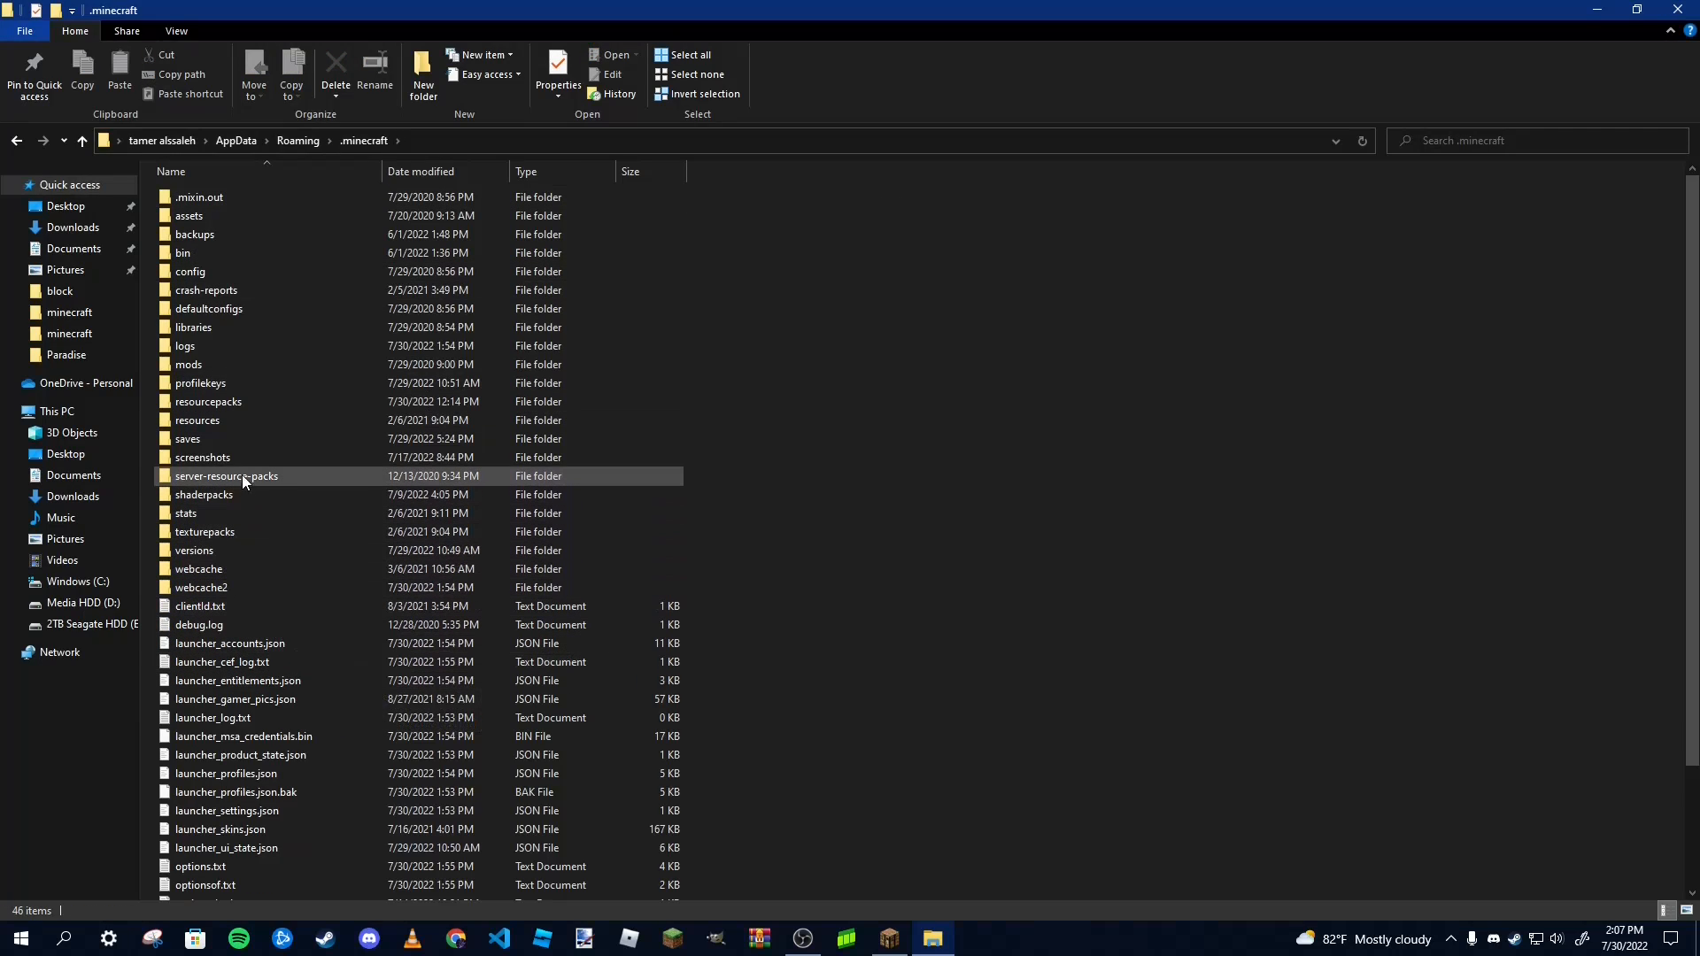
pyautogui.doubleClick(231, 403)
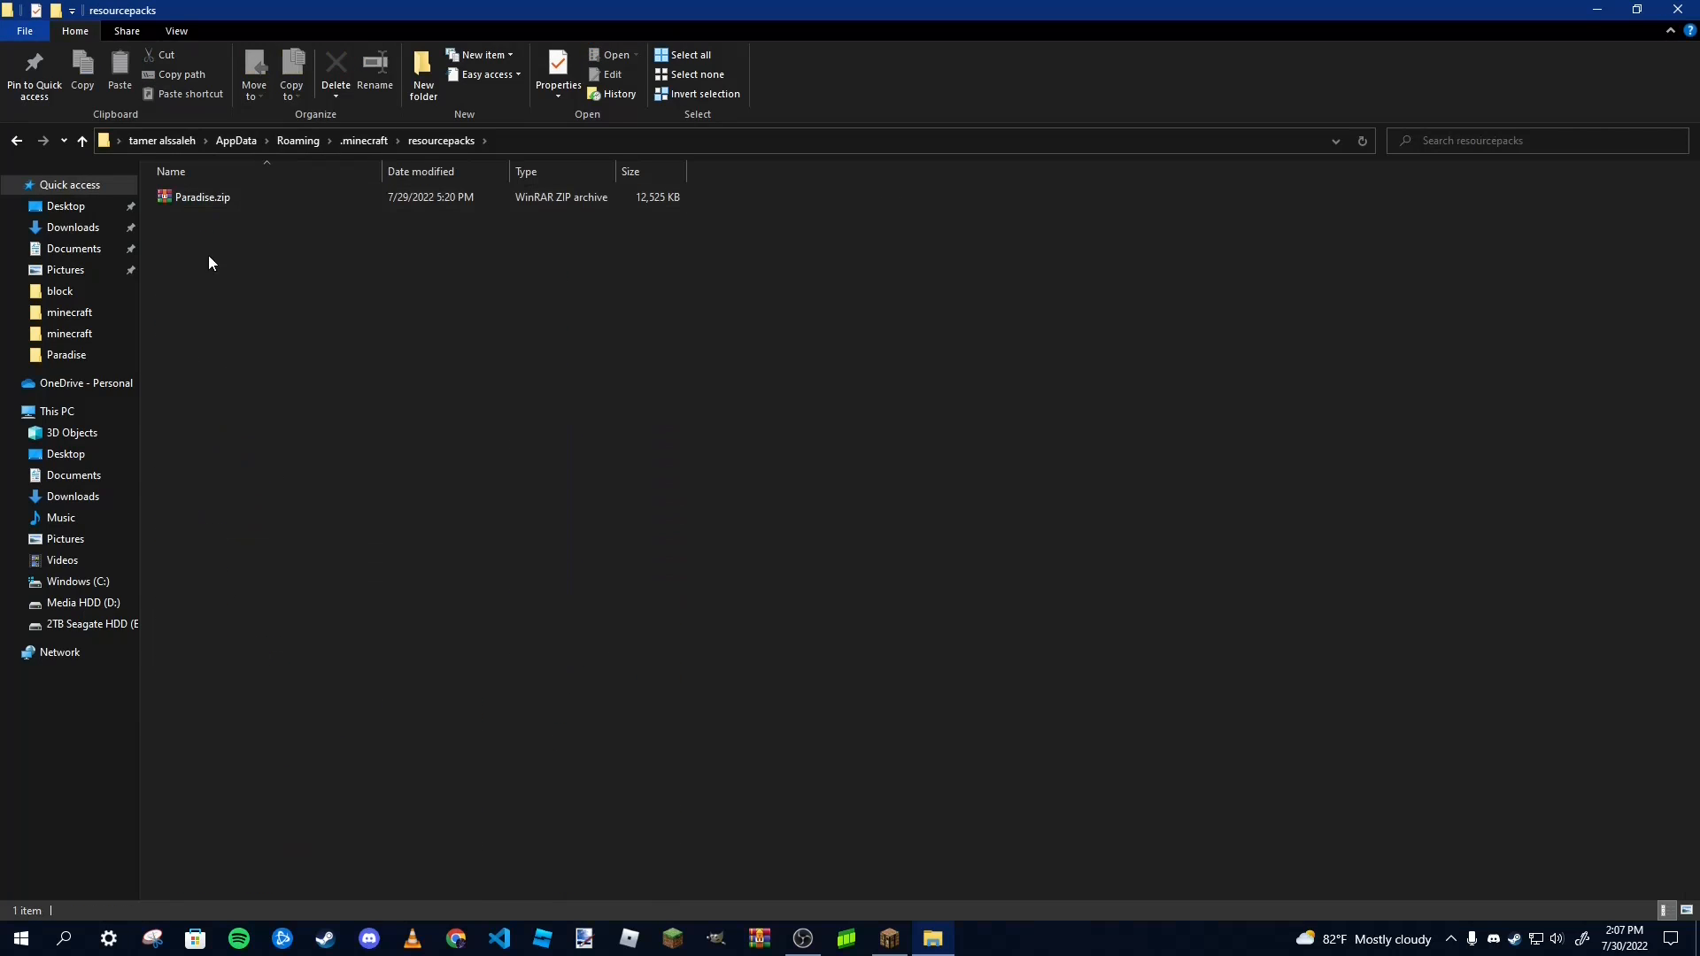
pyautogui.click(1677, 10)
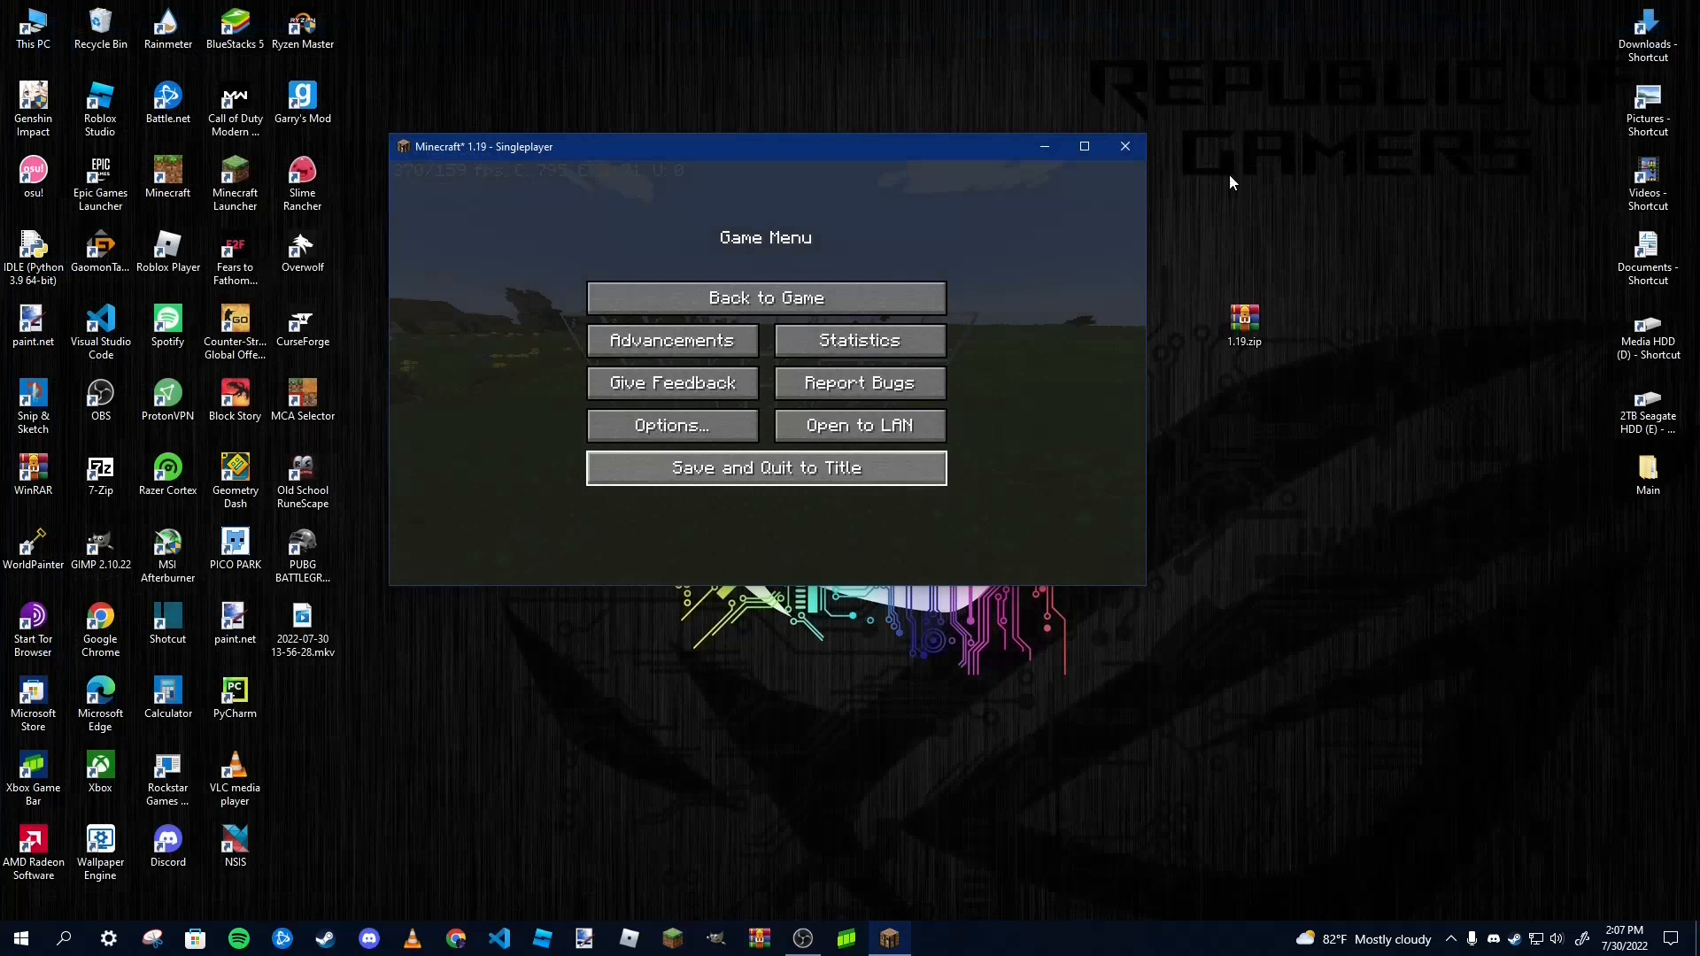
# Open Minecraft's resource pack selection and add 1.19.zip from the desktop, accepting the import
pyautogui.click(736, 442)
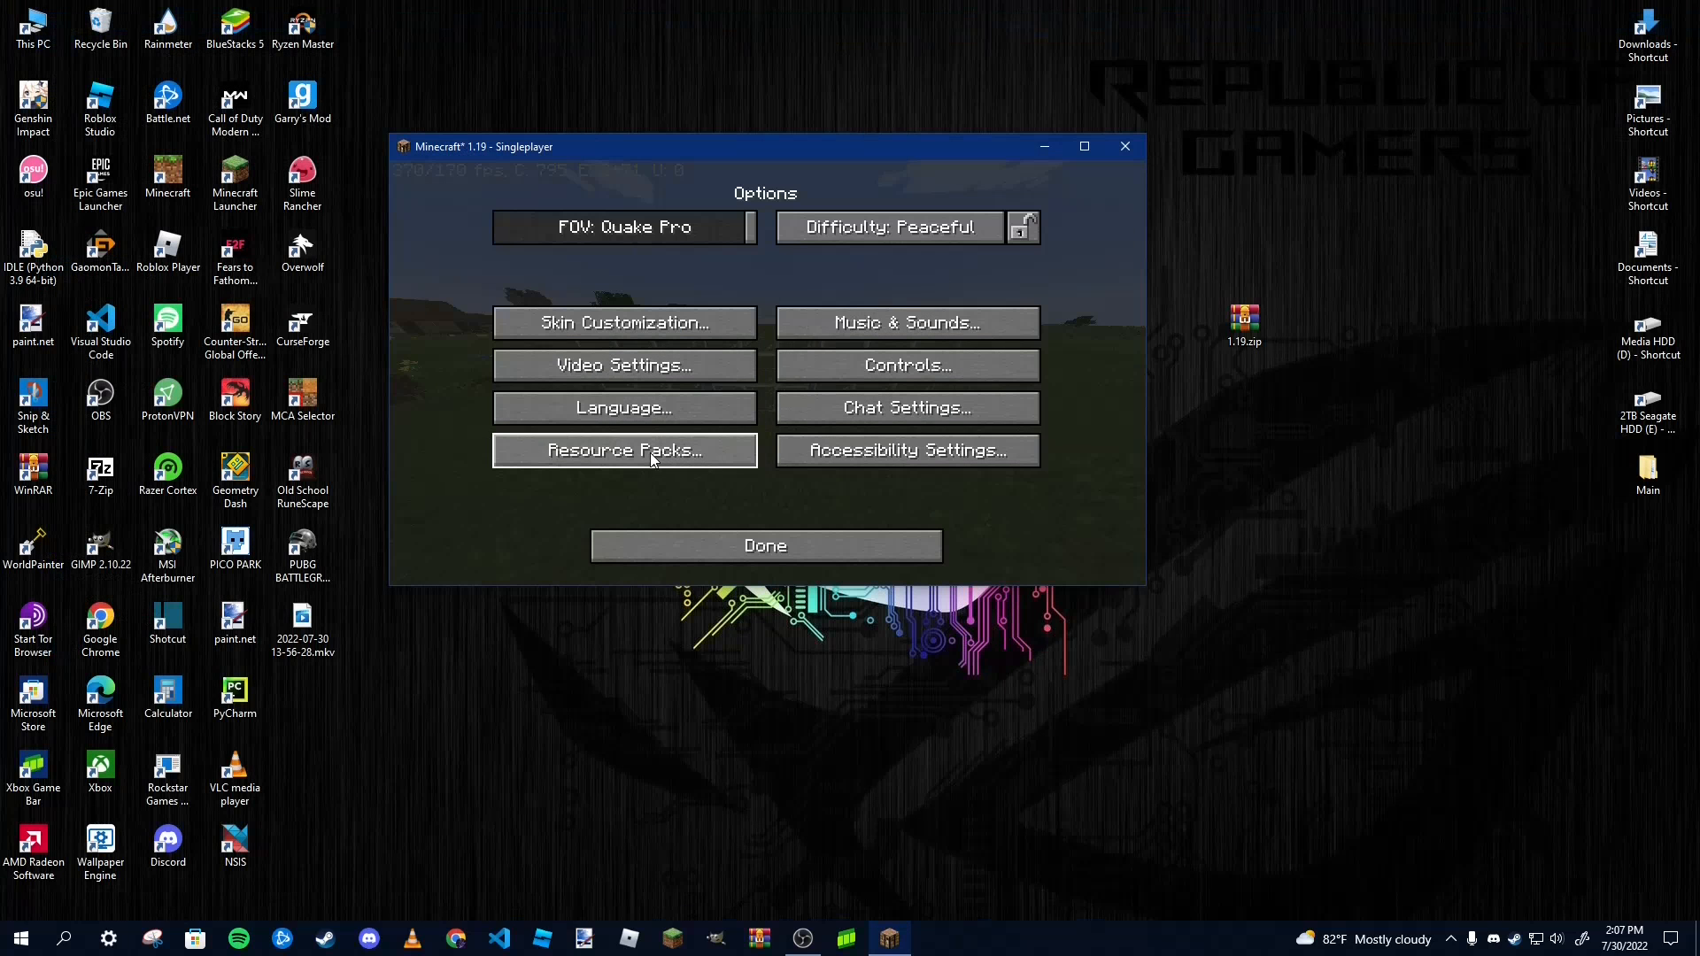
pyautogui.click(721, 551)
pyautogui.click(668, 436)
pyautogui.click(601, 453)
pyautogui.moveTo(753, 405); pyautogui.dragTo(753, 407)
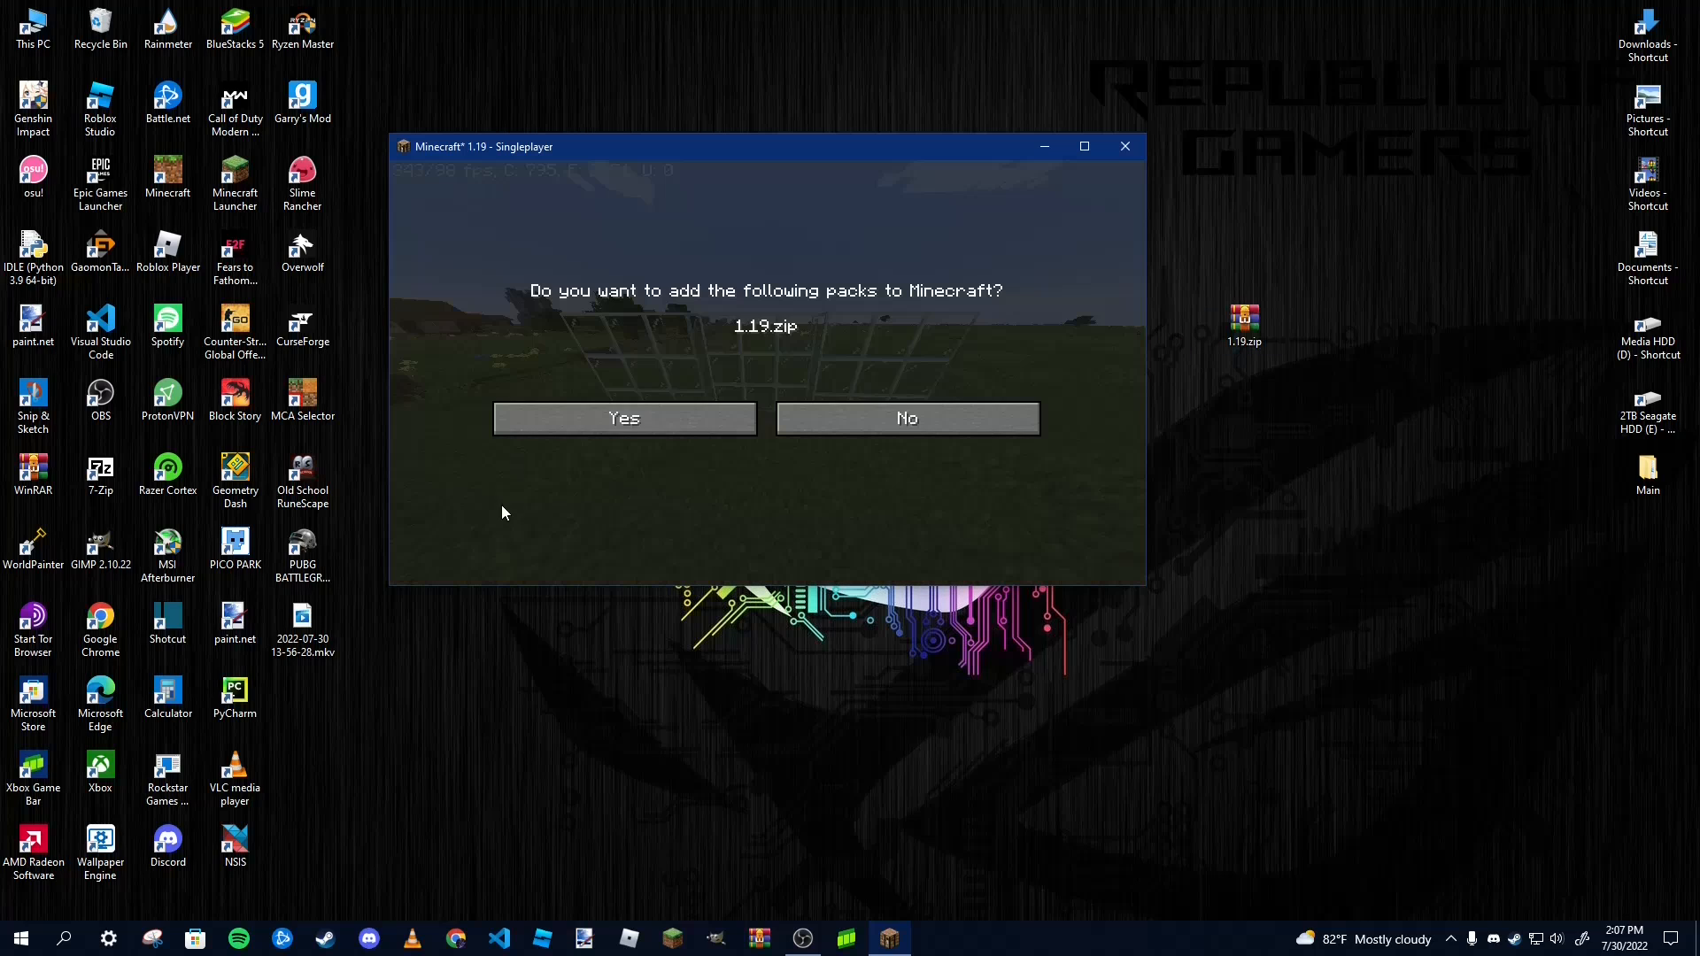
pyautogui.click(636, 398)
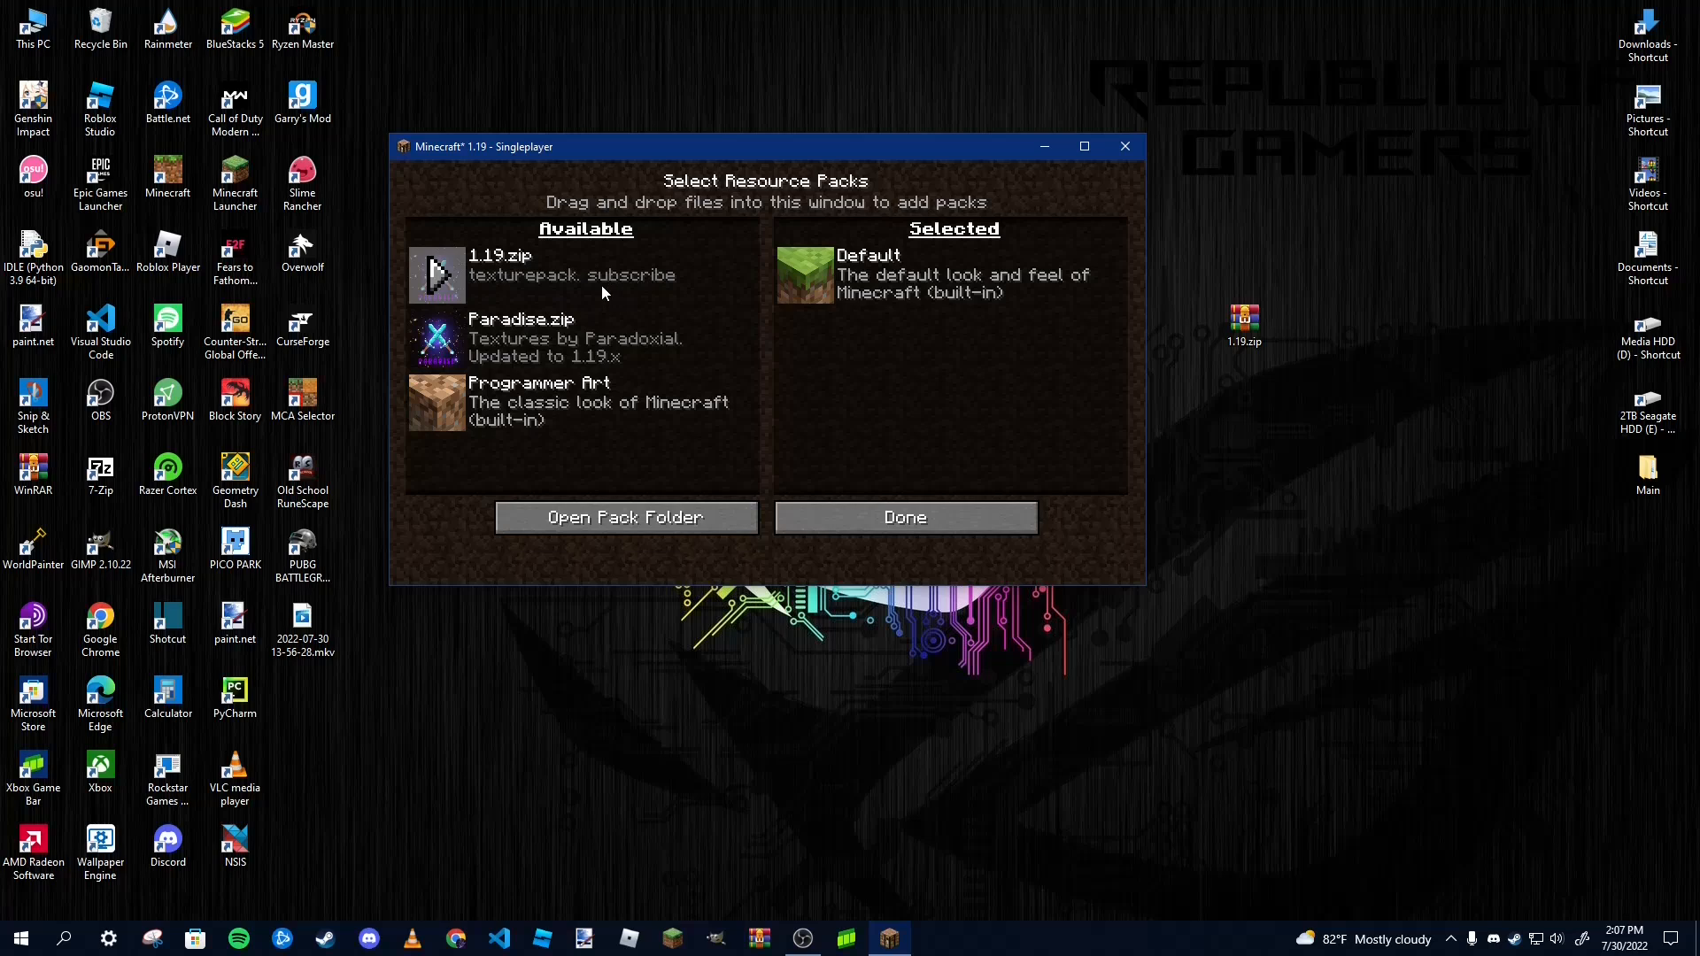
# Activate the 1.19.zip pack above Default, apply the selection and return to the world with the game window maximized
pyautogui.click(435, 274)
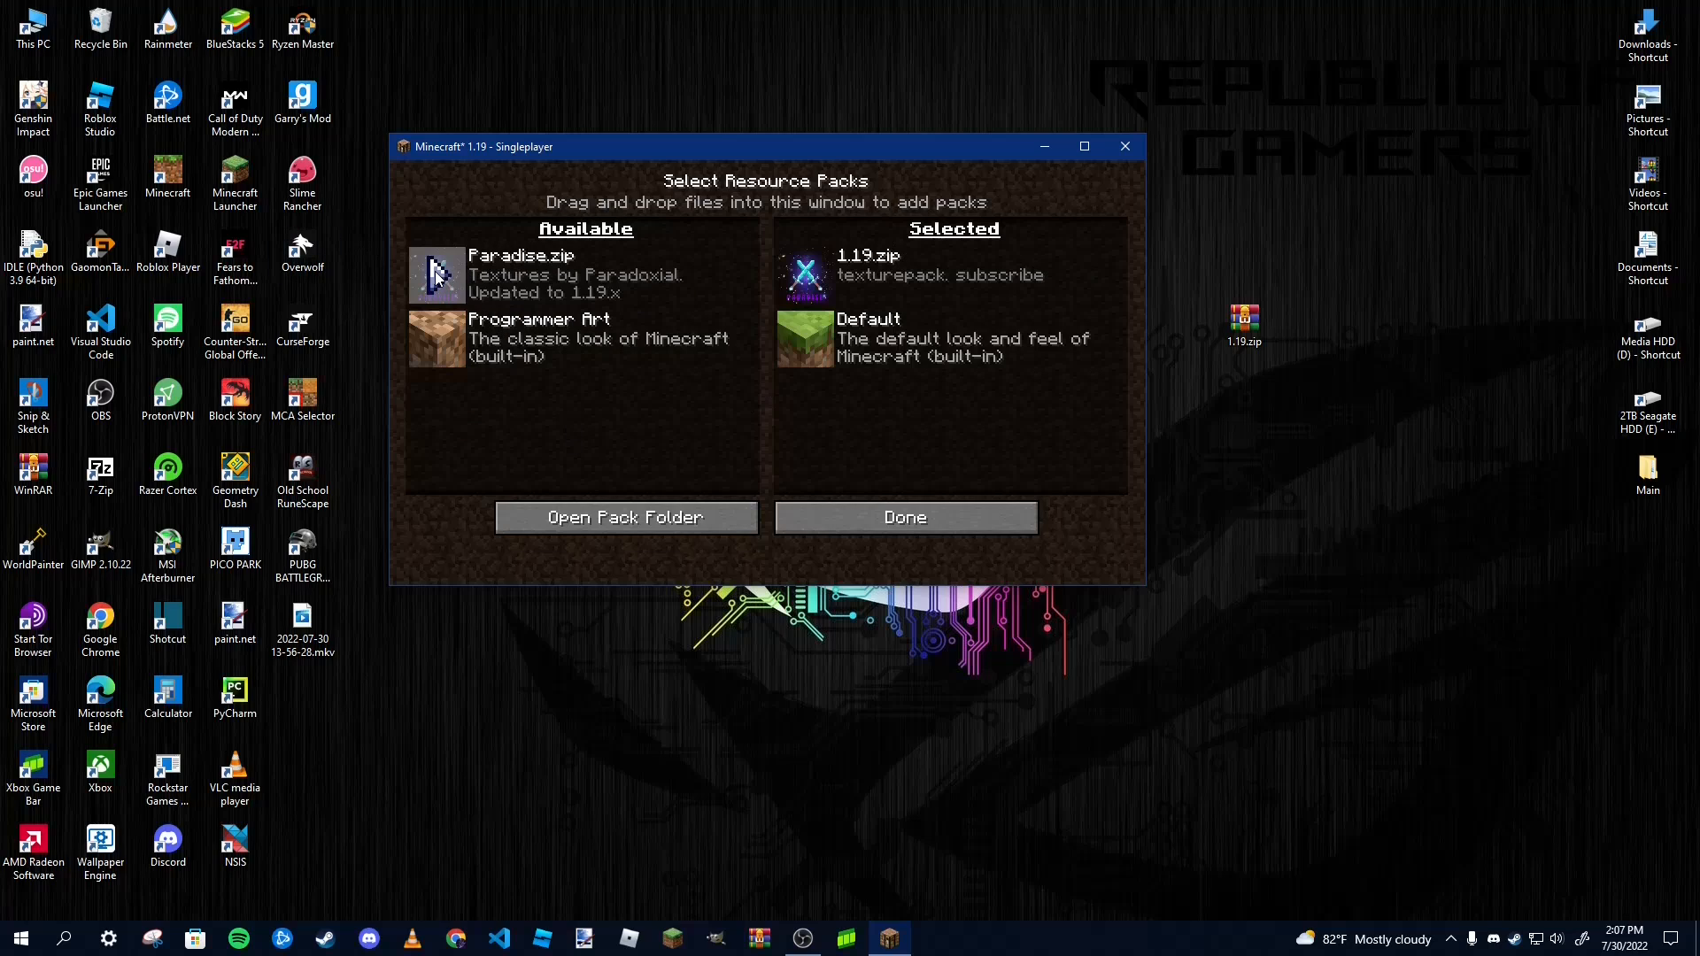
pyautogui.click(823, 330)
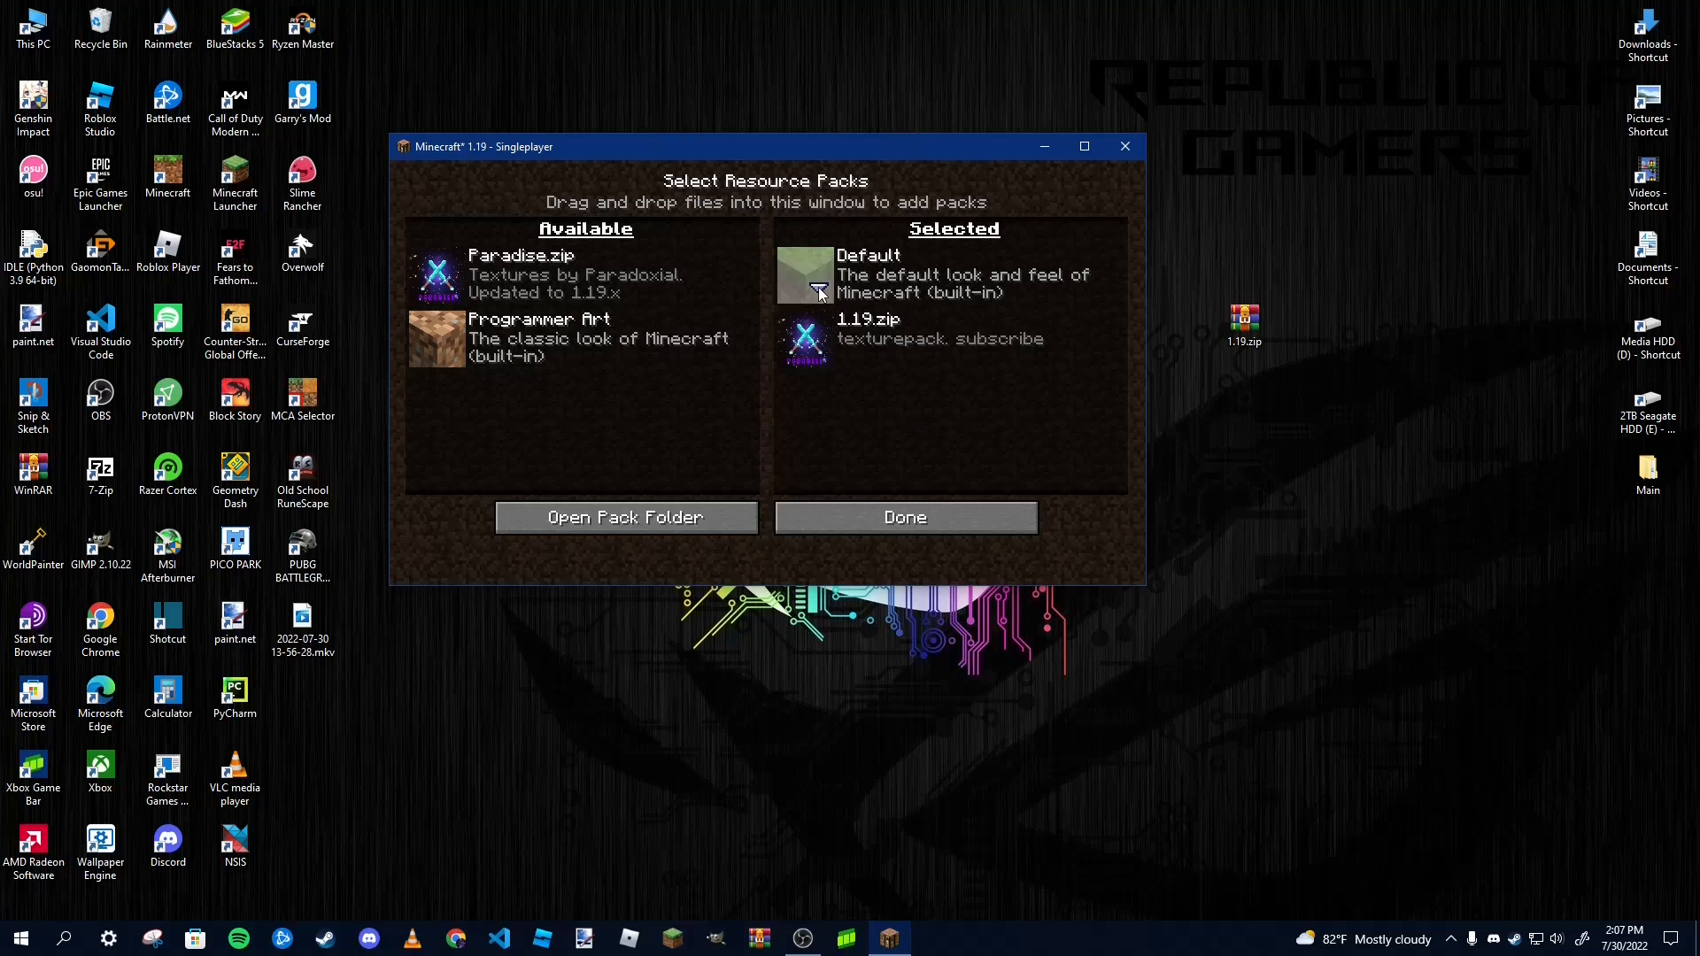
pyautogui.click(819, 292)
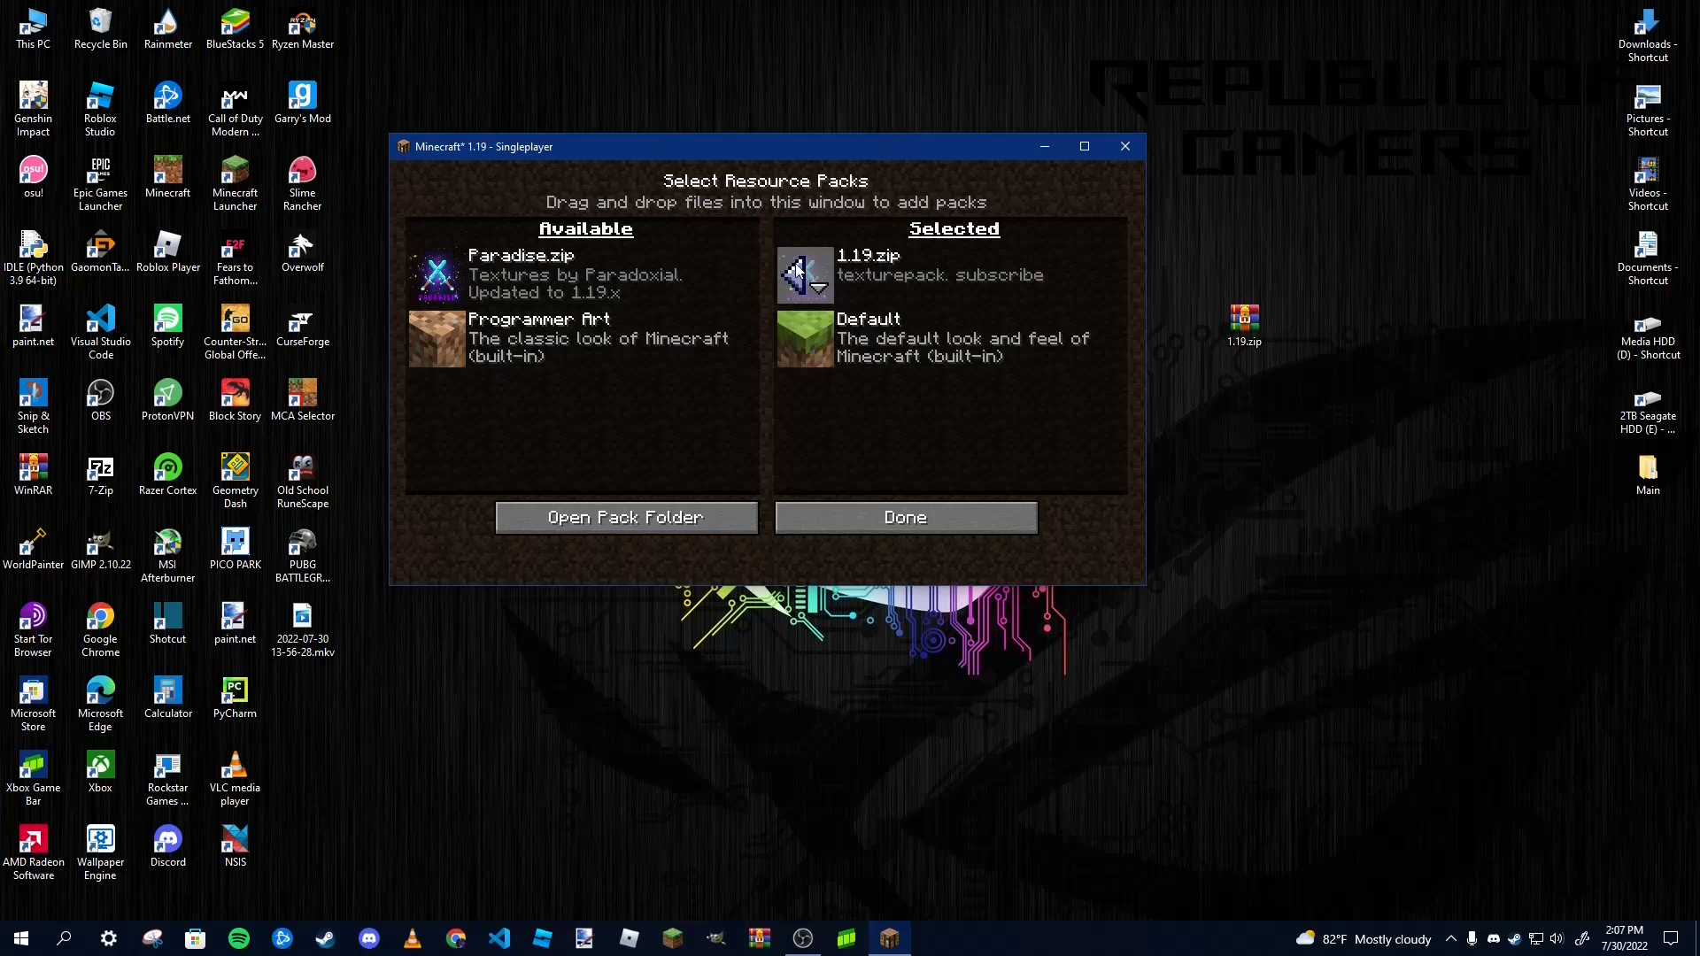
pyautogui.click(907, 520)
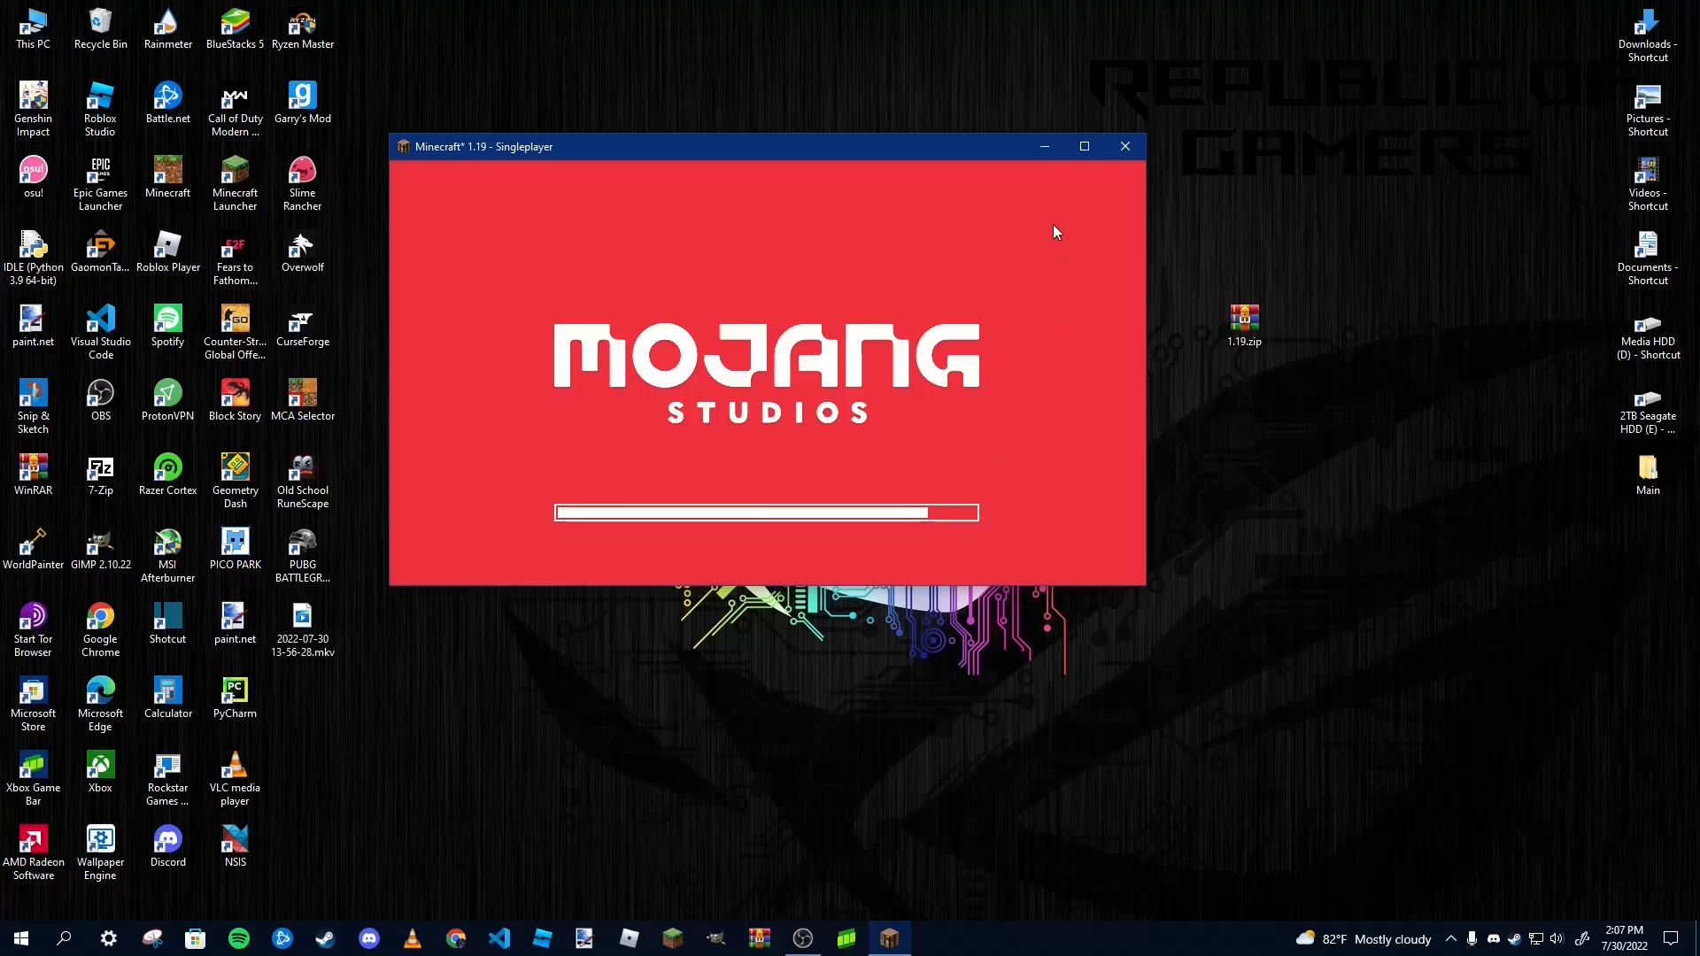
pyautogui.click(1085, 147)
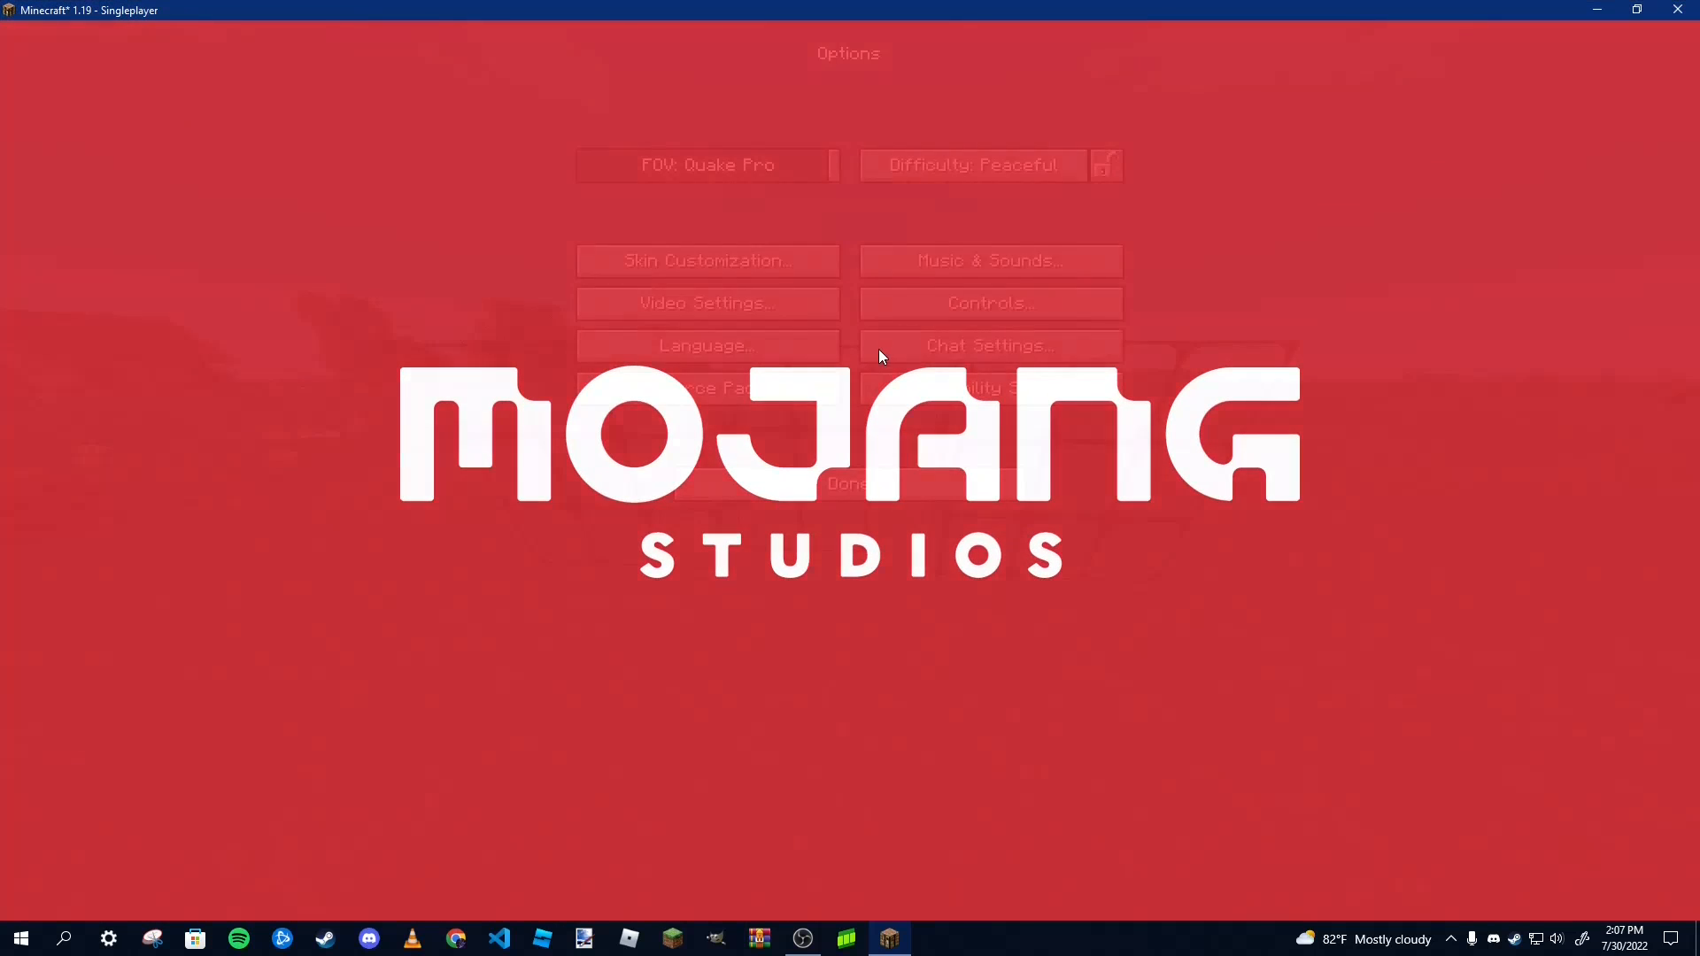
pyautogui.press('Escape')
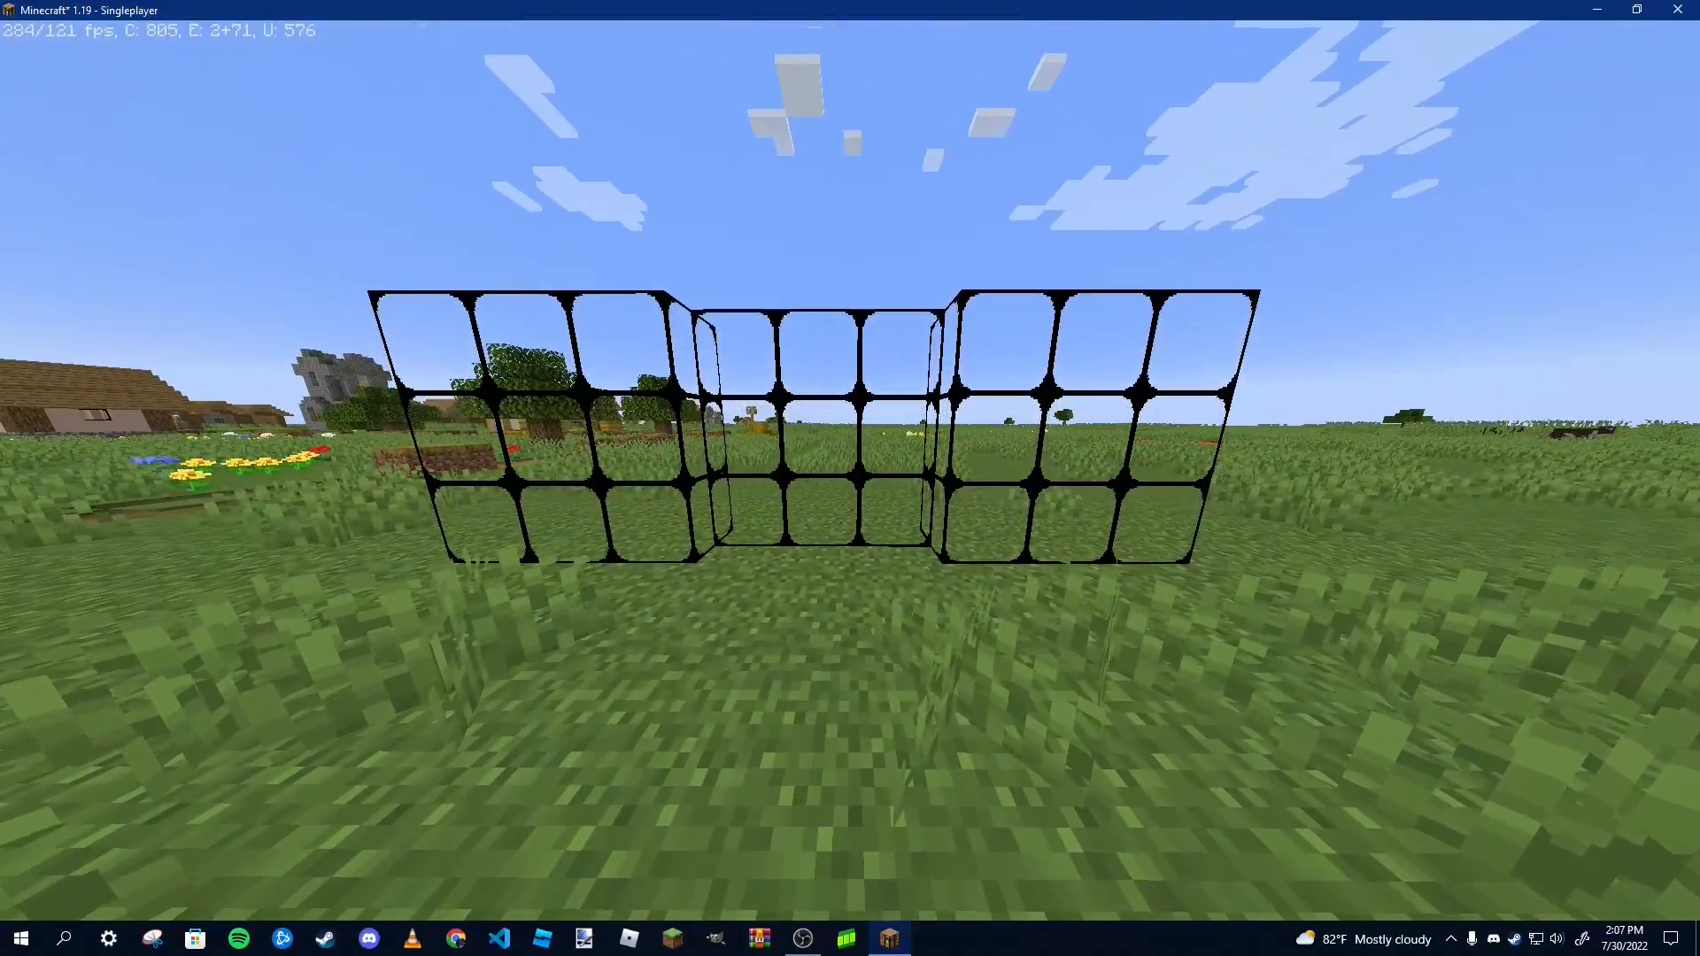
# Walk and fly around the glass structure to examine the new black-framed textures from the sides and from above
pyautogui.press('a')
pyautogui.press('a')
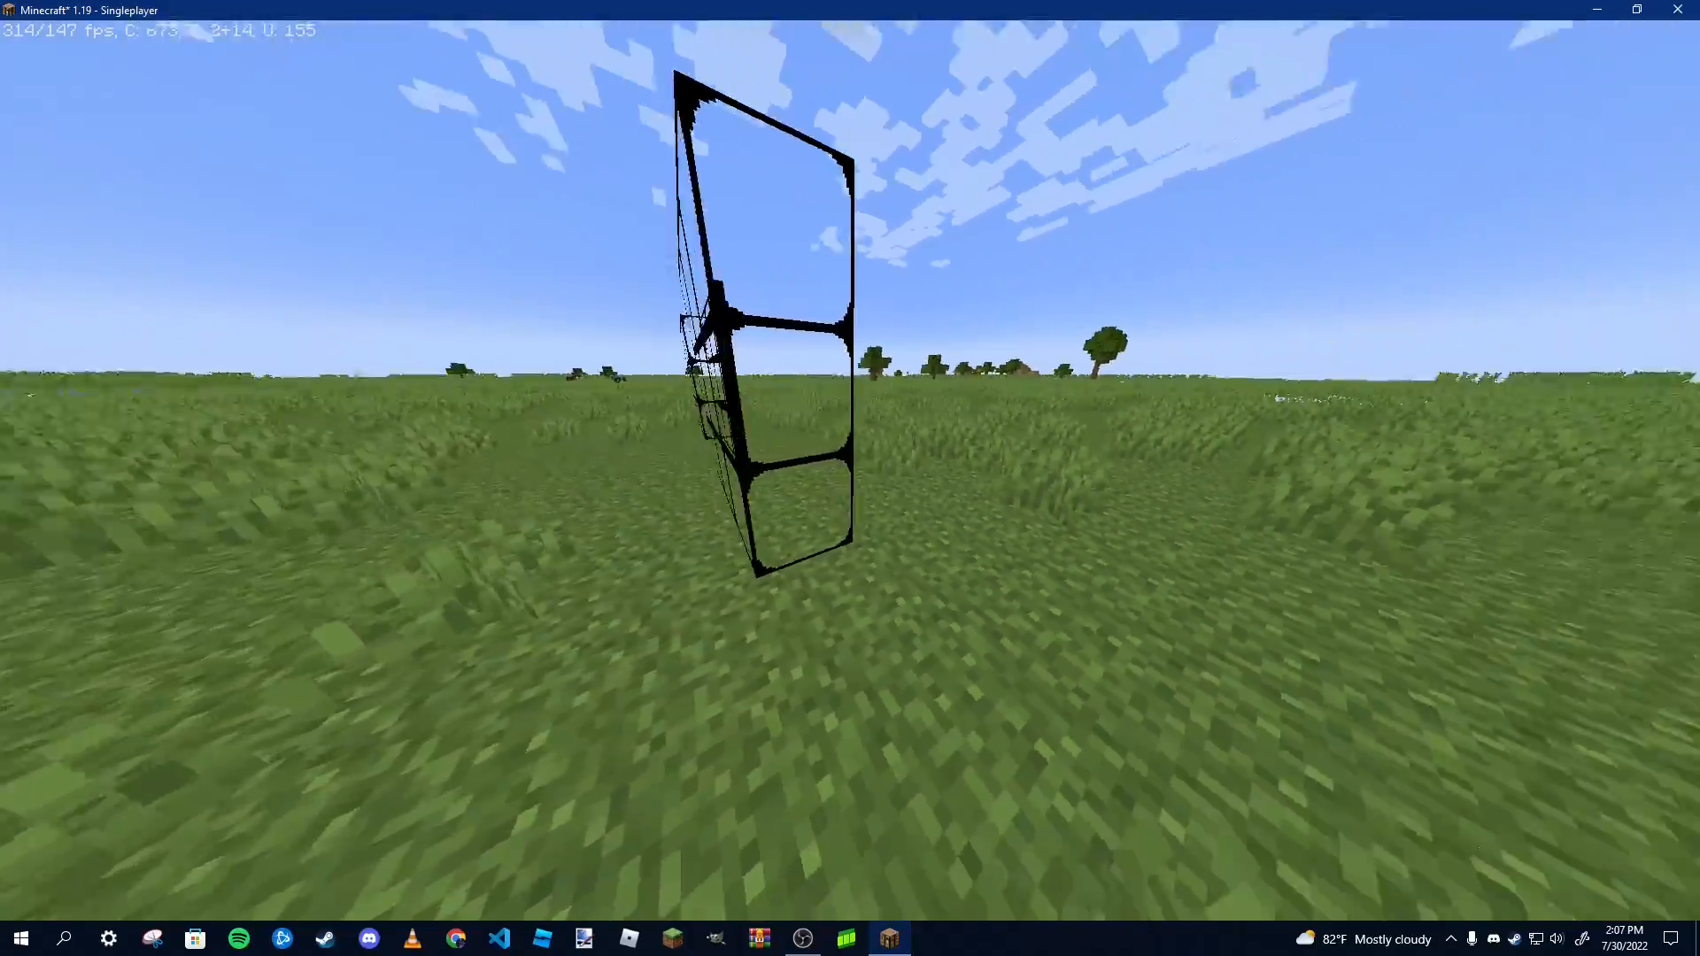
pyautogui.press('s')
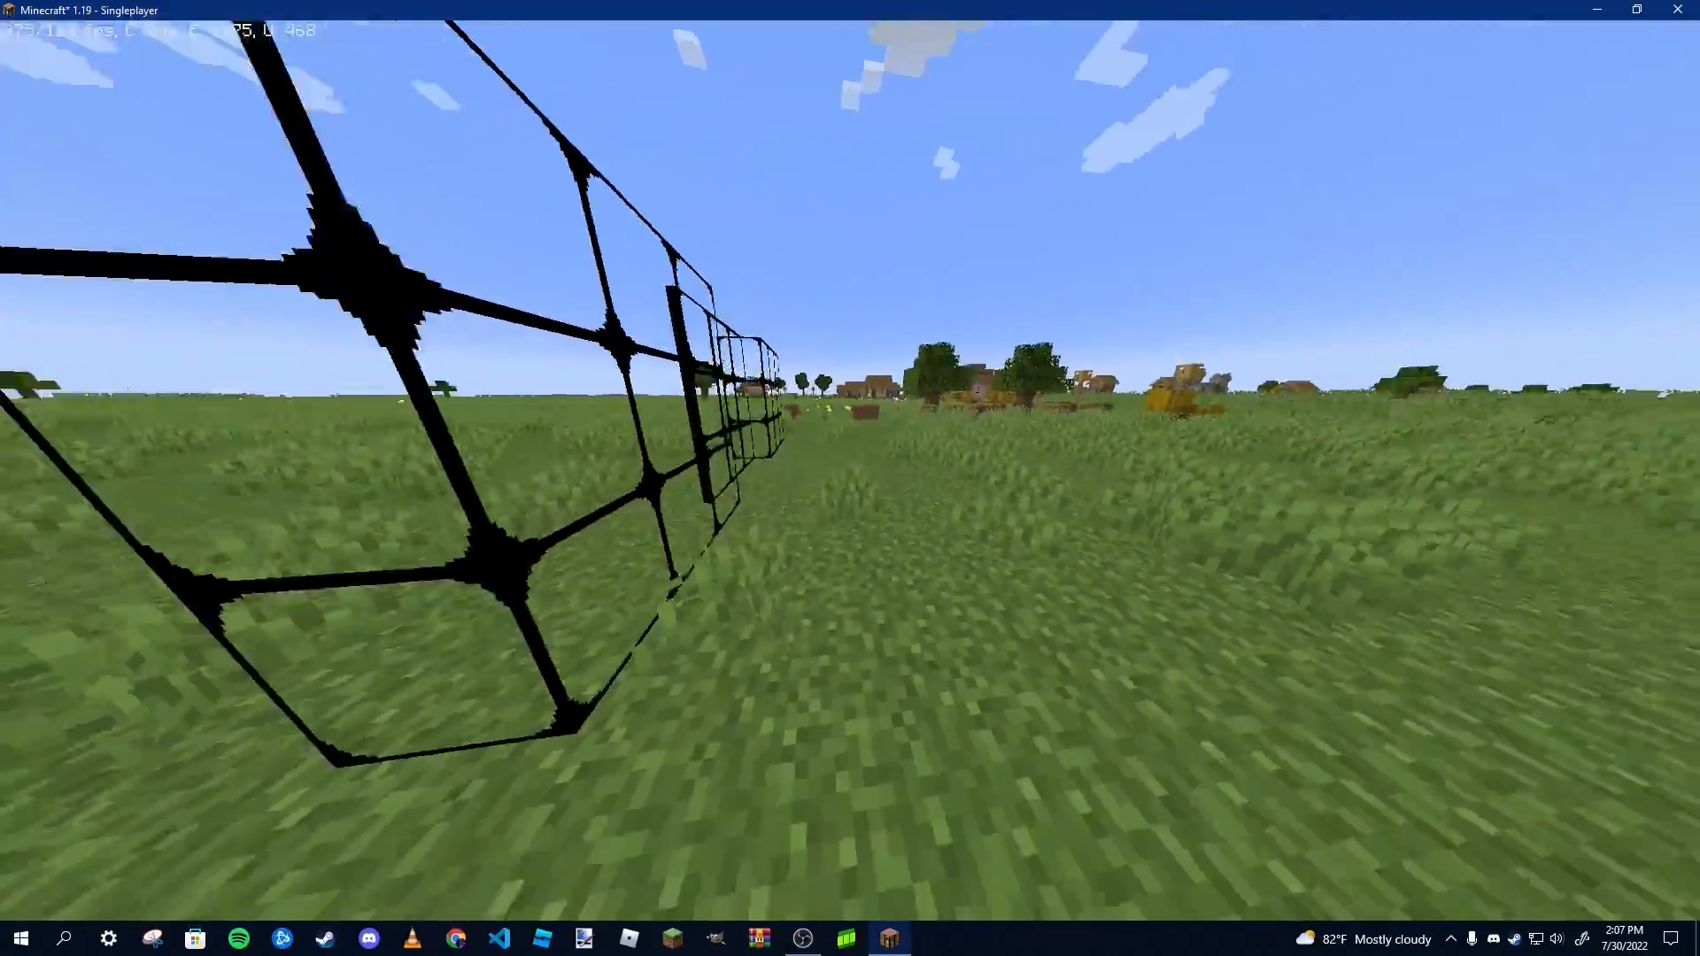
pyautogui.press('a')
pyautogui.press('w')
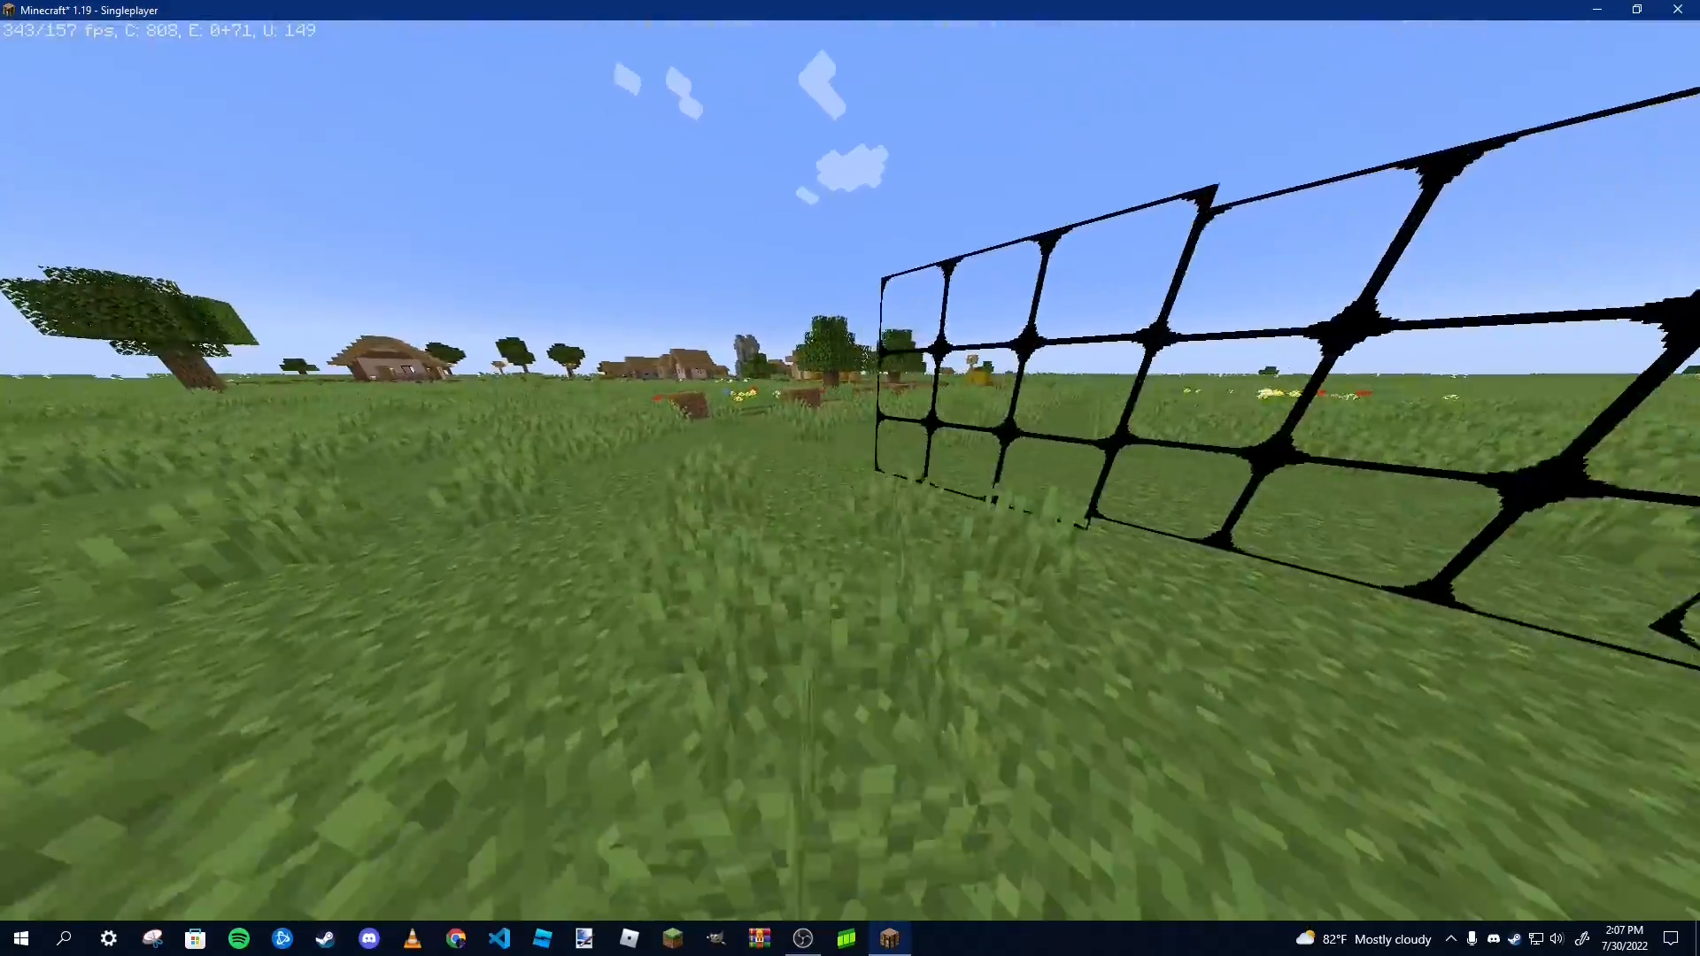
pyautogui.press('w')
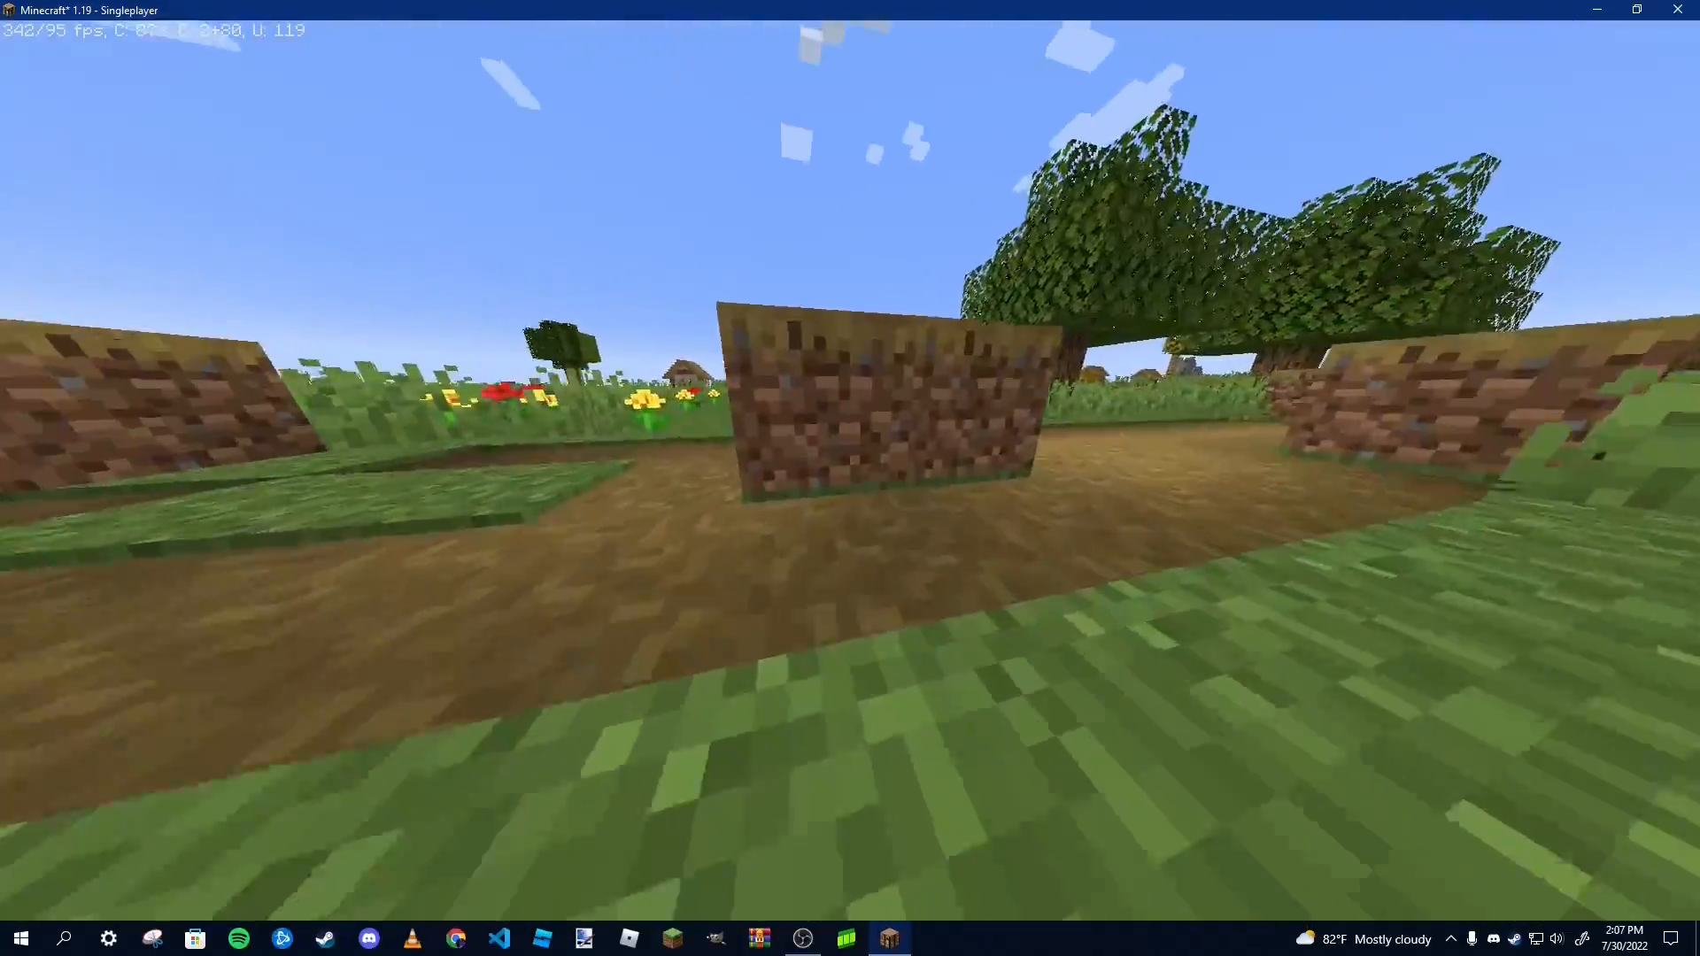
pyautogui.press('space')
pyautogui.press('w')
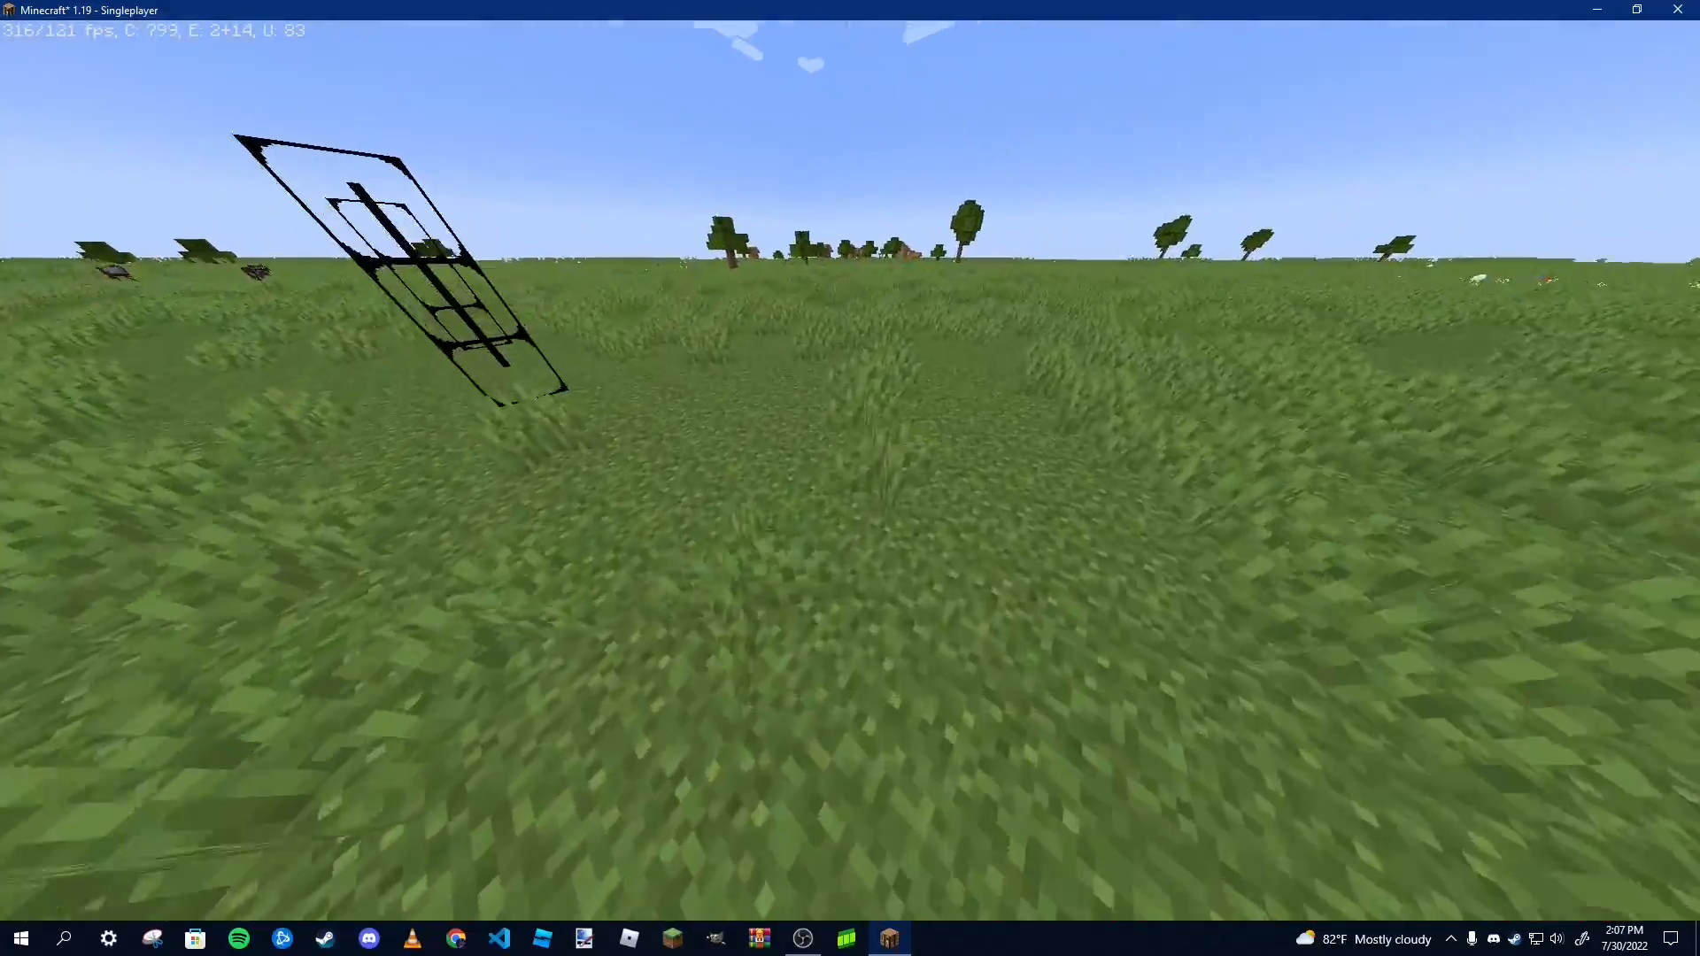
pyautogui.press('space')
pyautogui.press('space')
pyautogui.press('w')
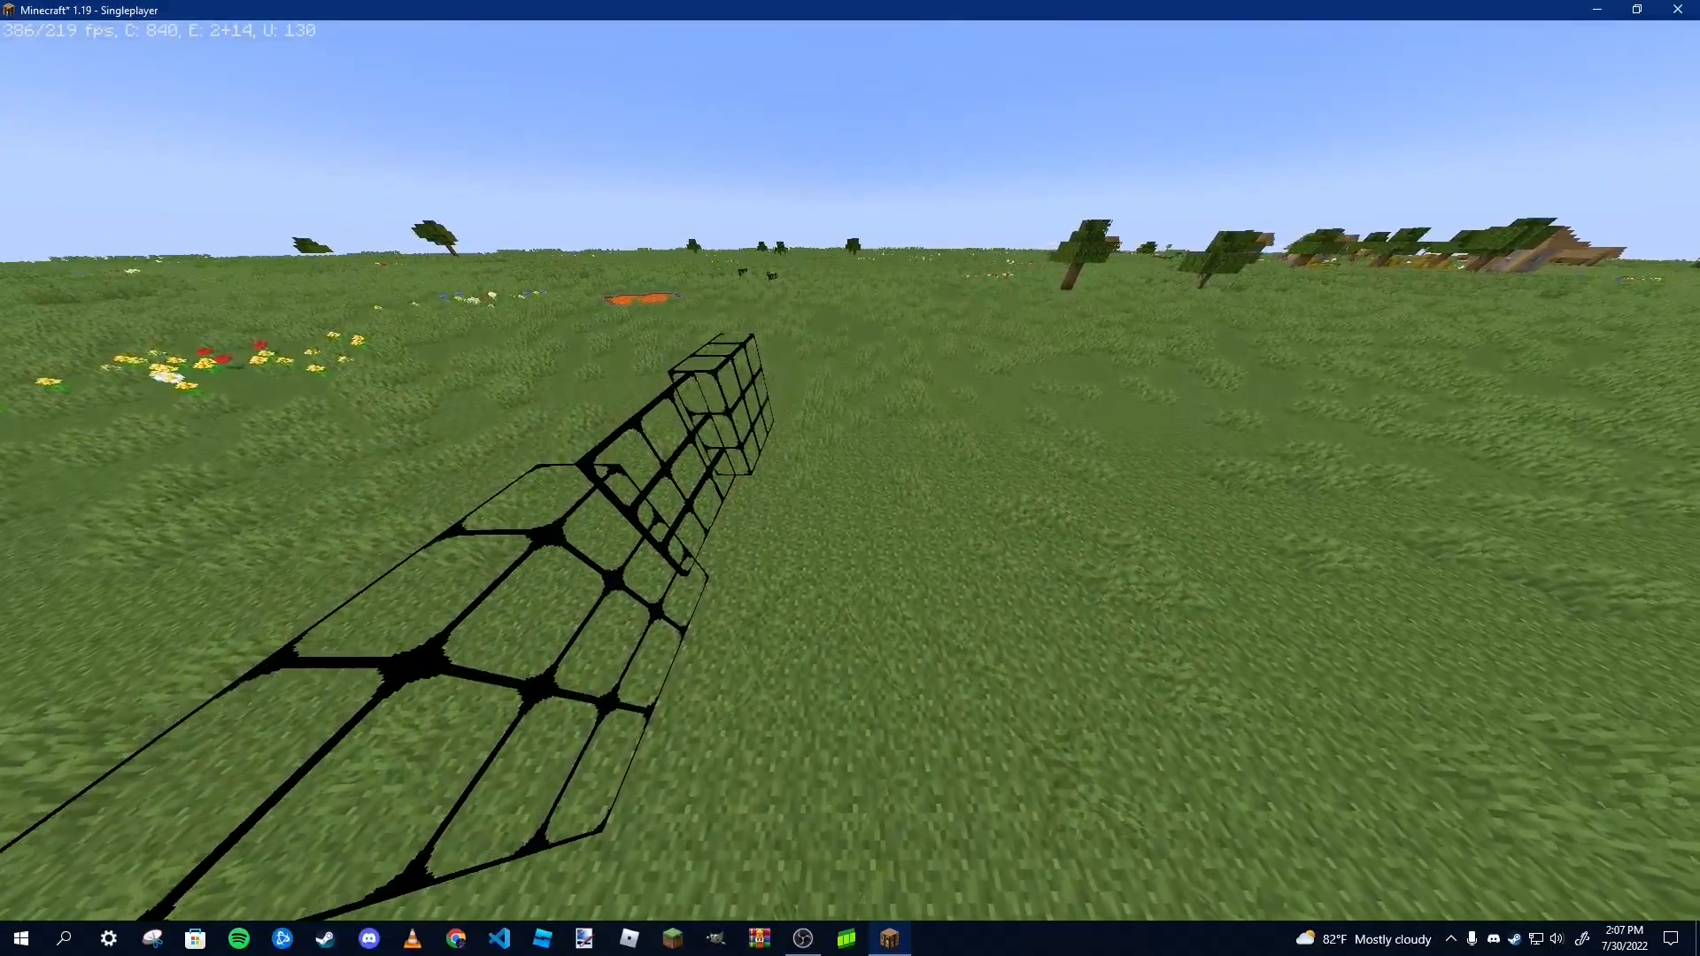
pyautogui.press('w')
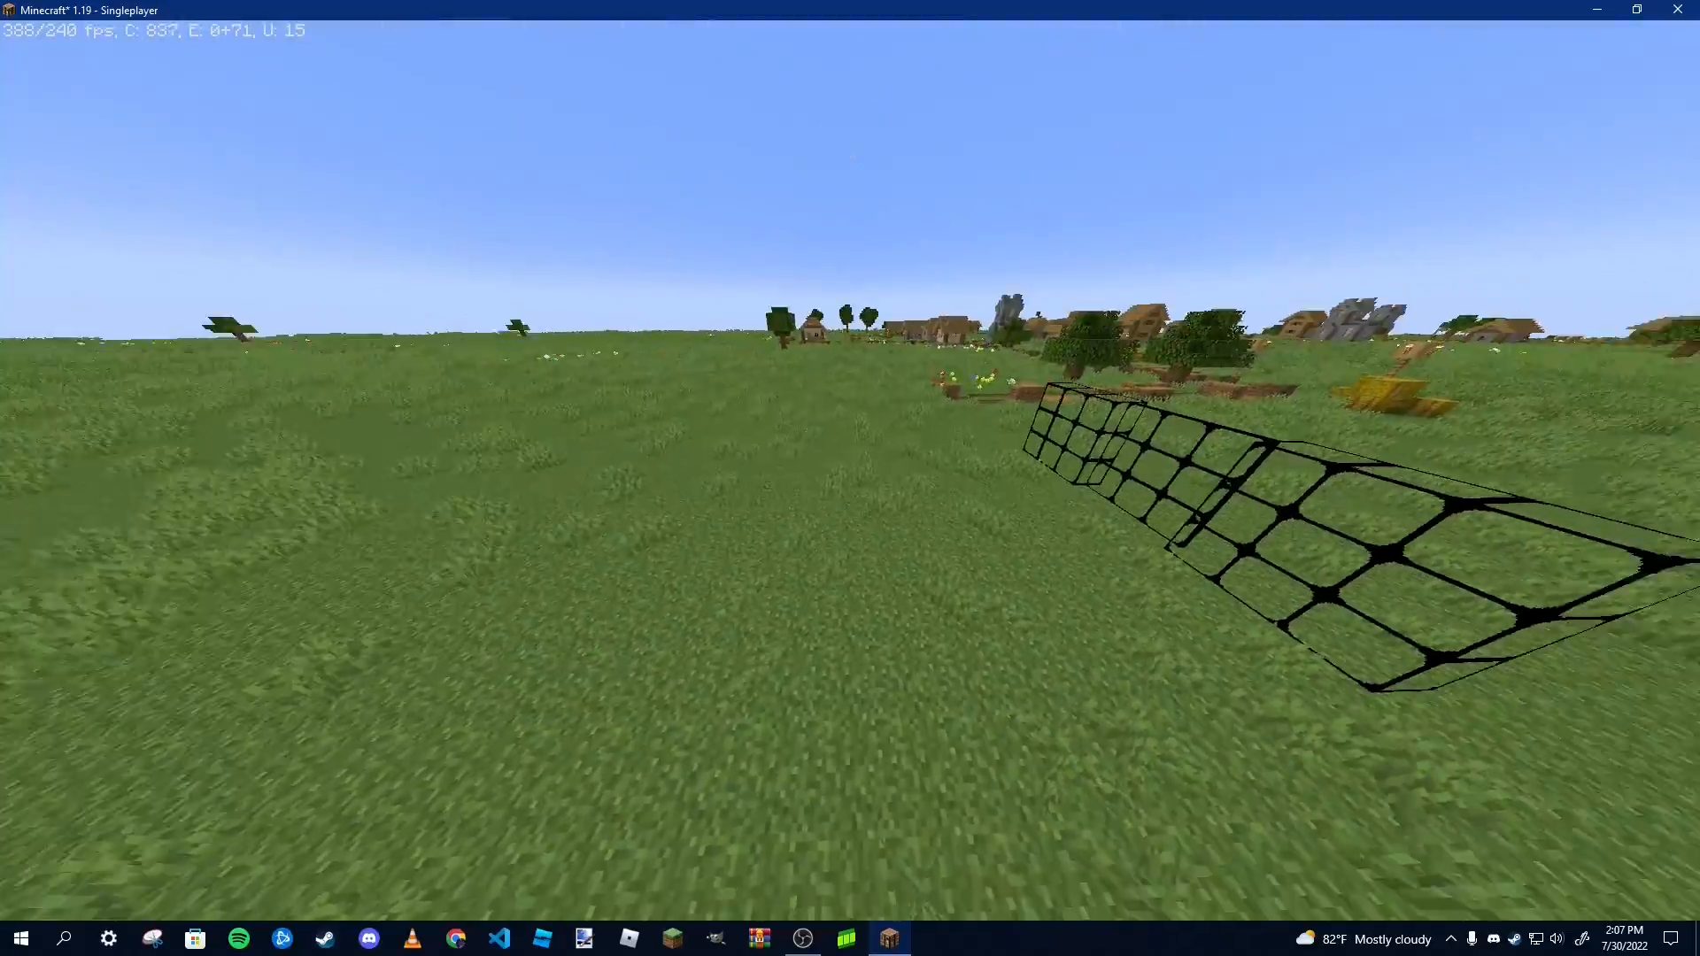
pyautogui.press('w')
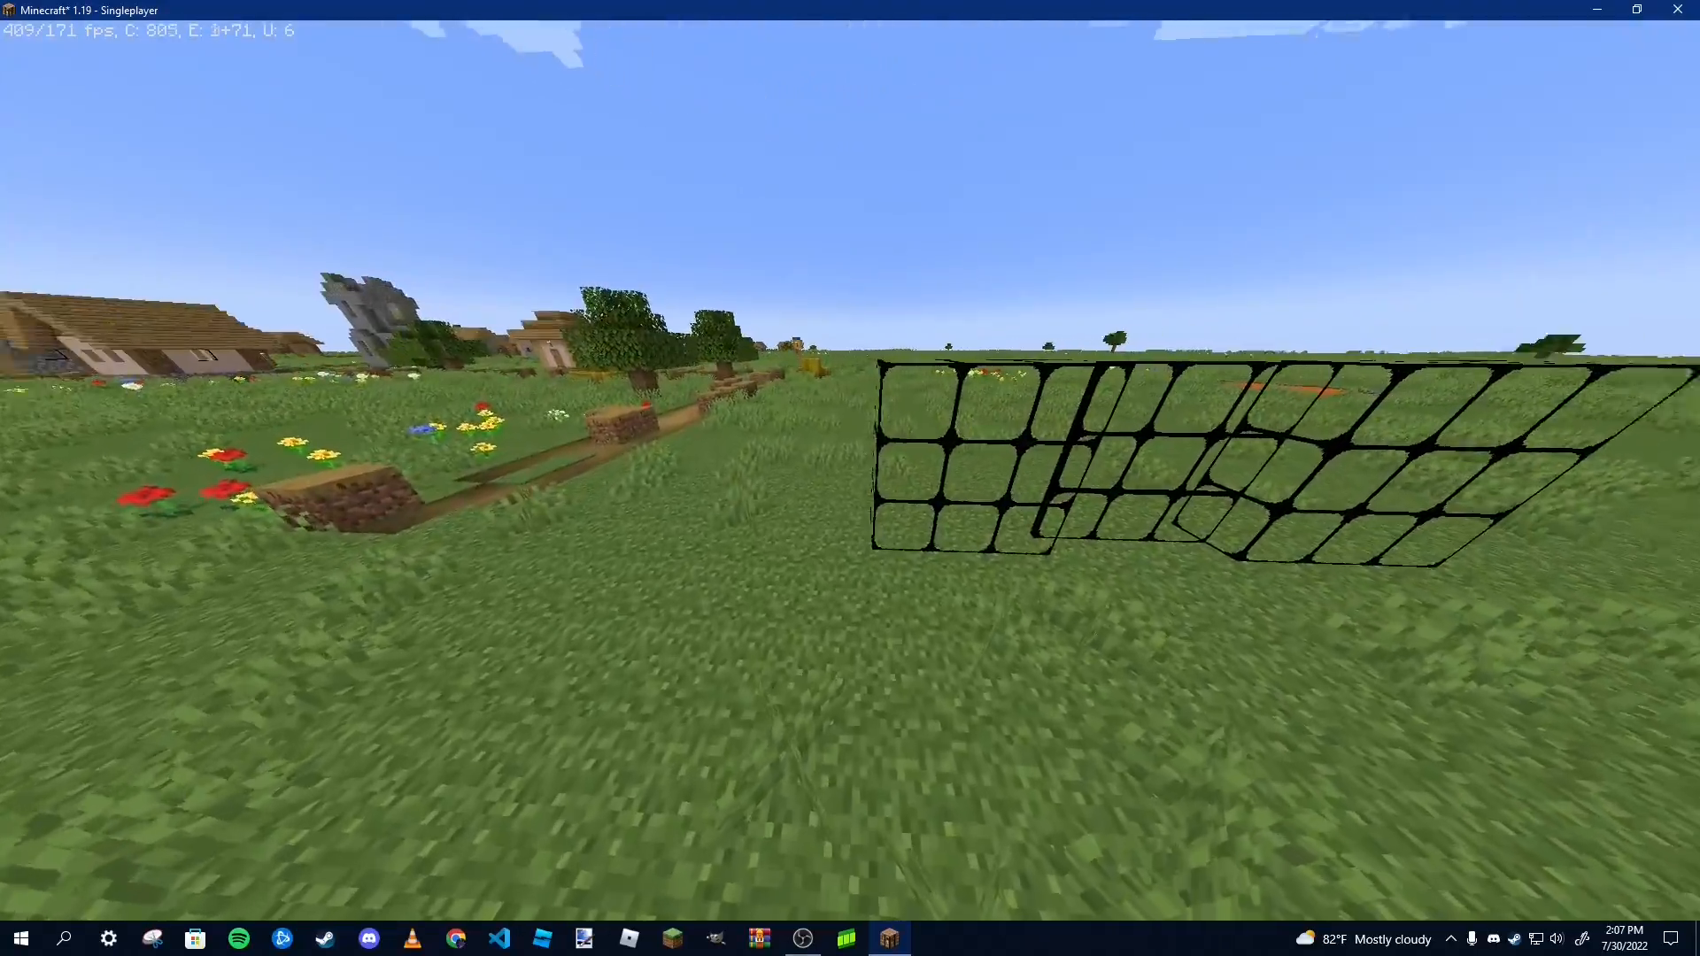
# Fly through the village and back to the glass structure to examine its block and pane textures from near and far
pyautogui.press('w')
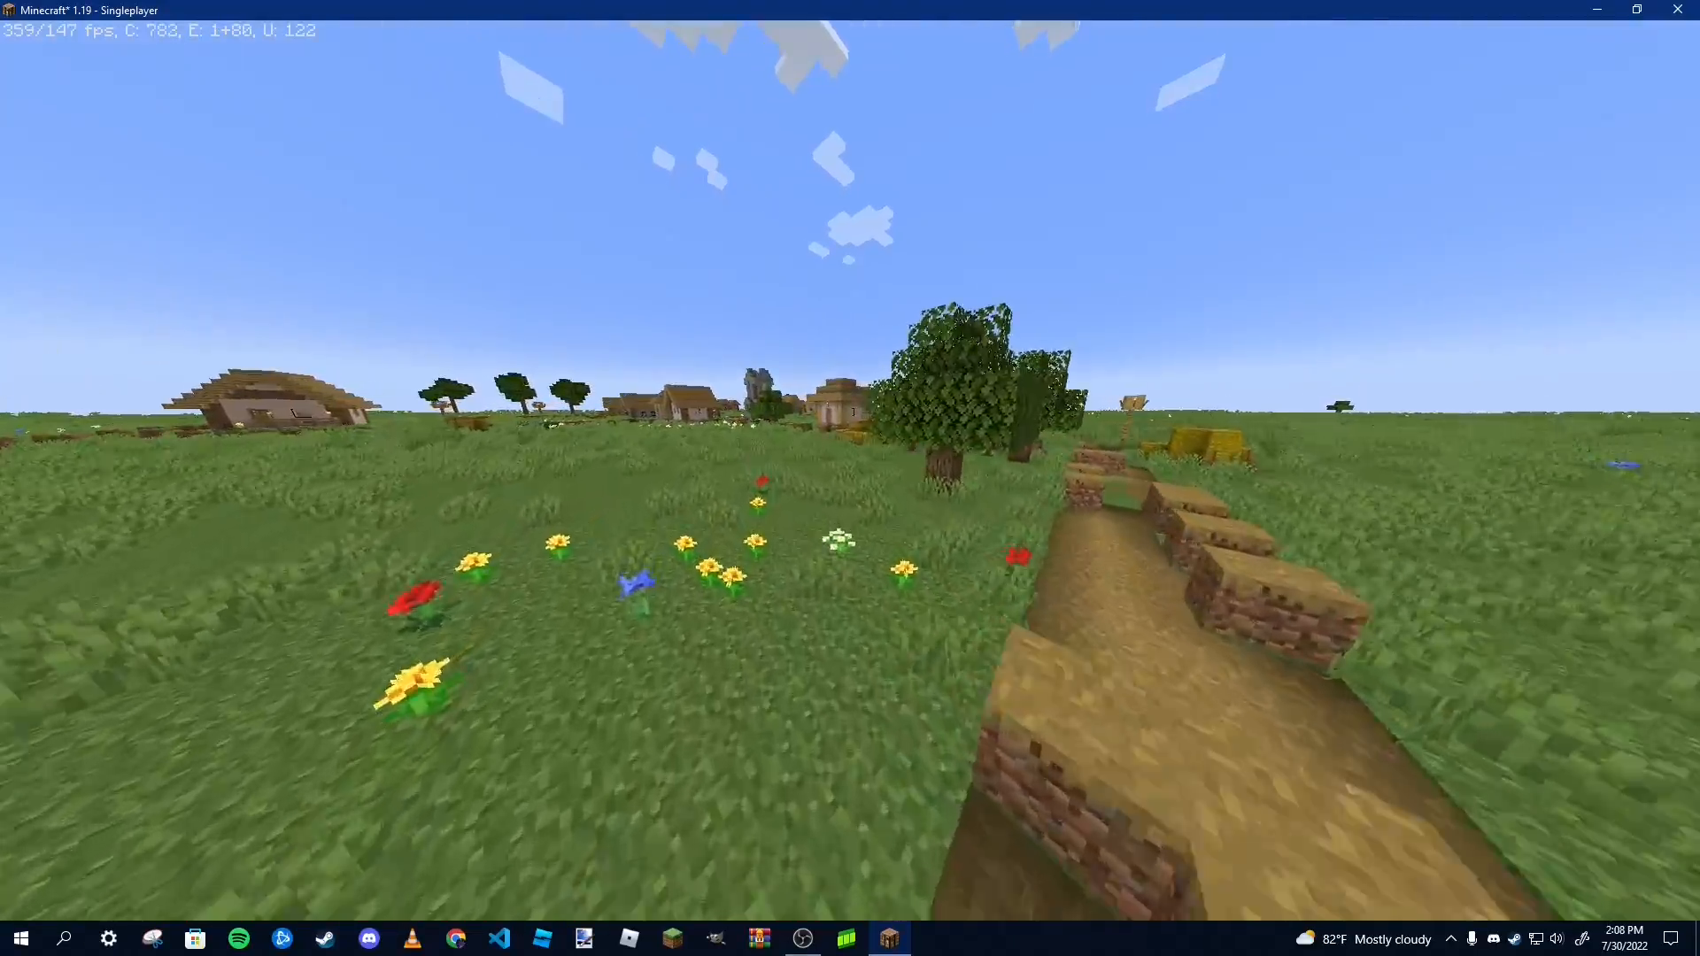
pyautogui.press('w')
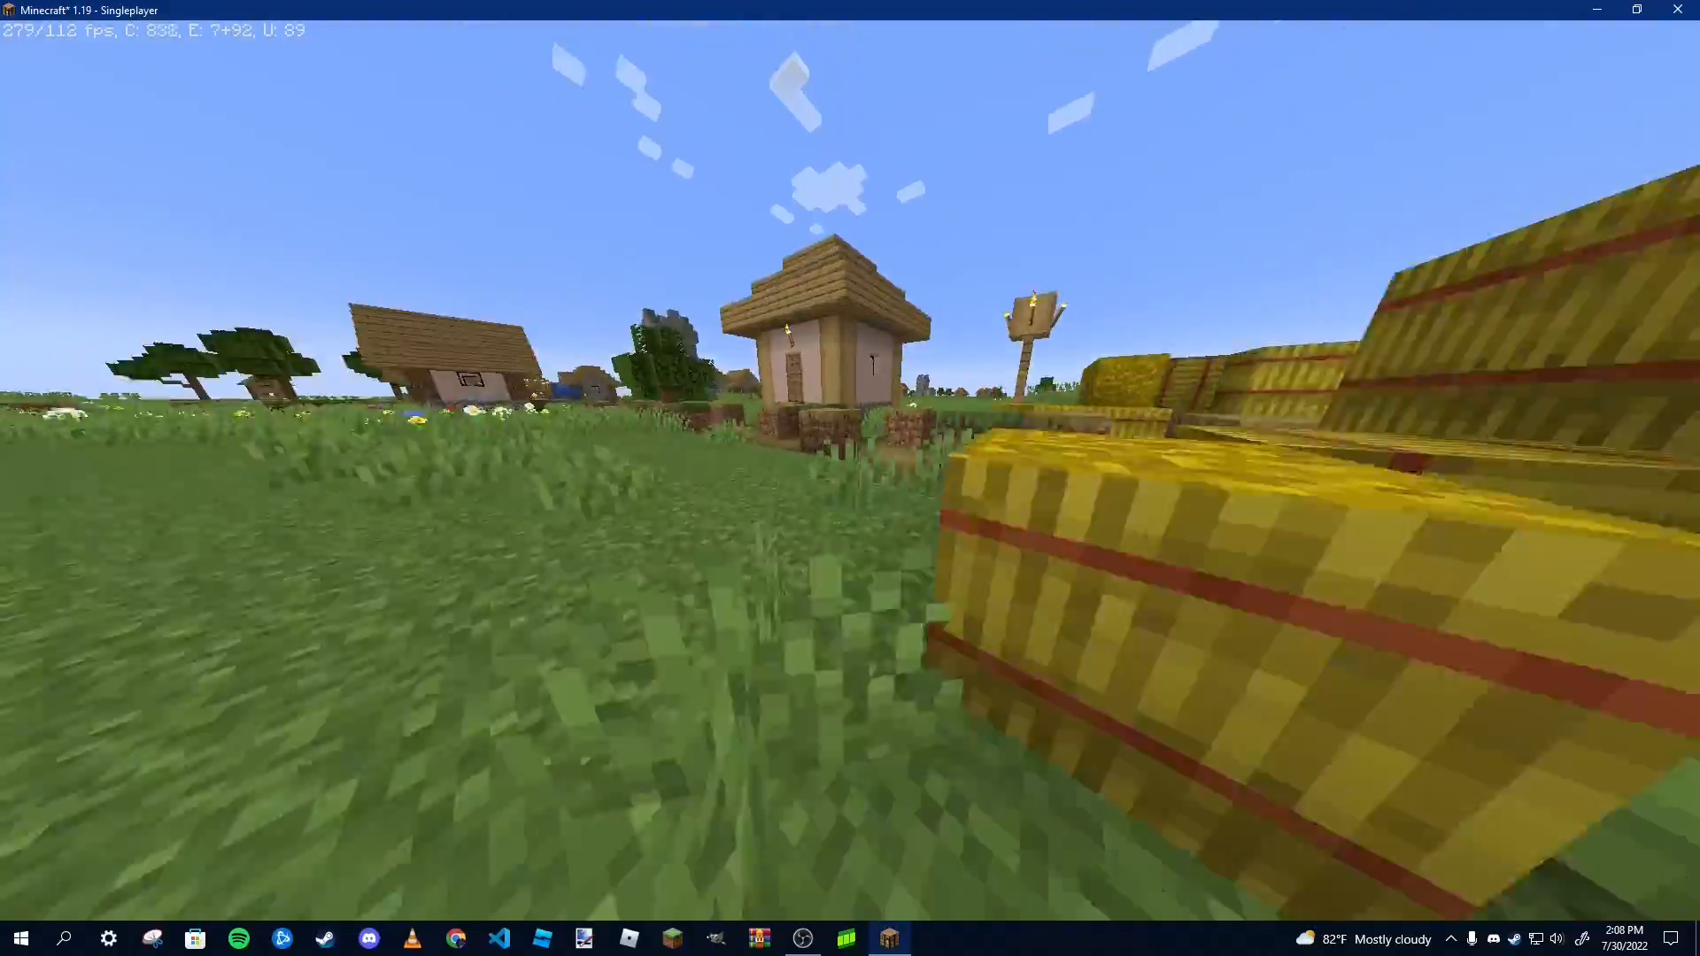
pyautogui.press('w')
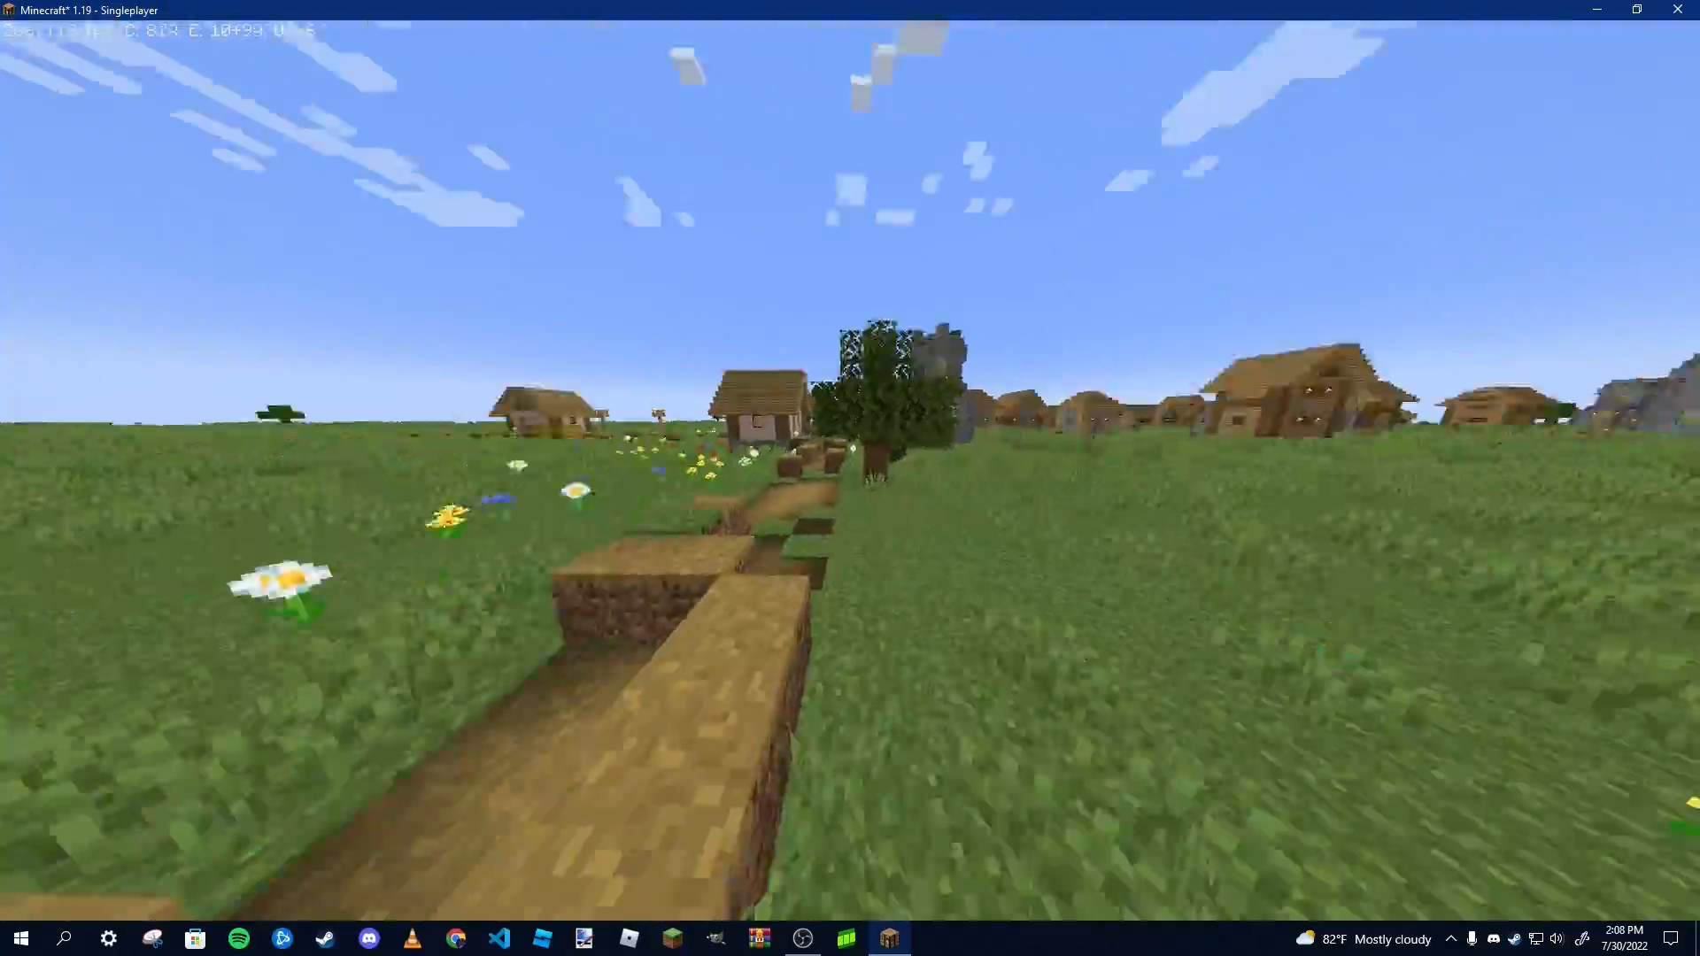
pyautogui.press('w')
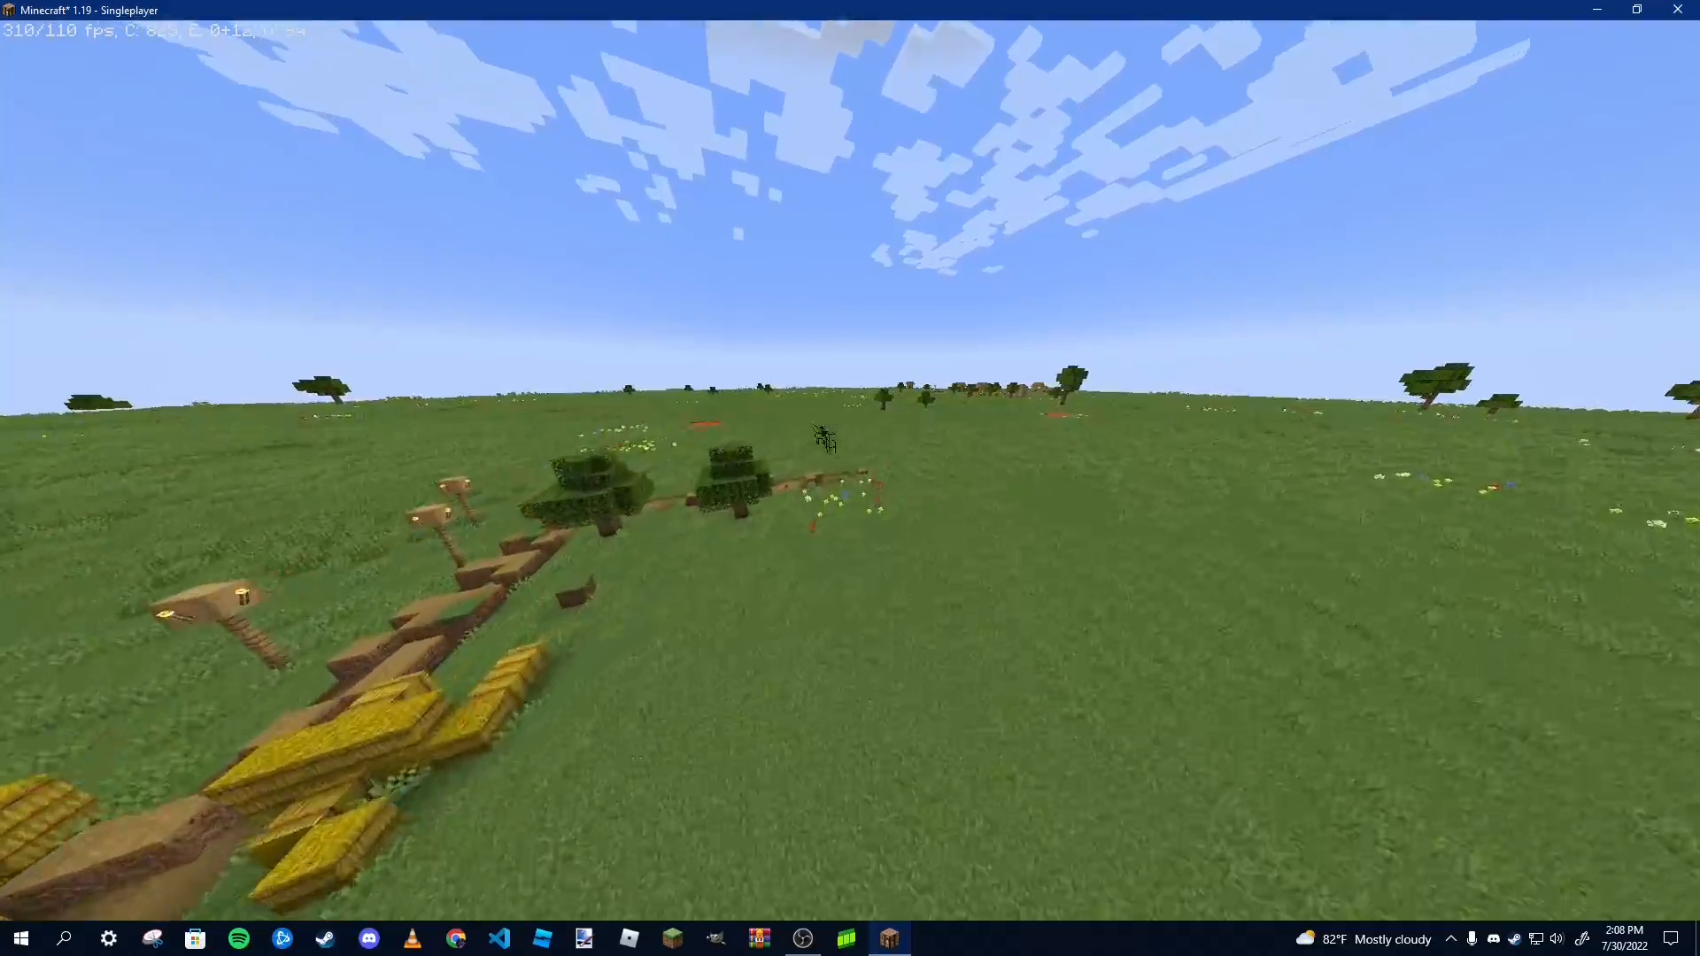
pyautogui.press('w')
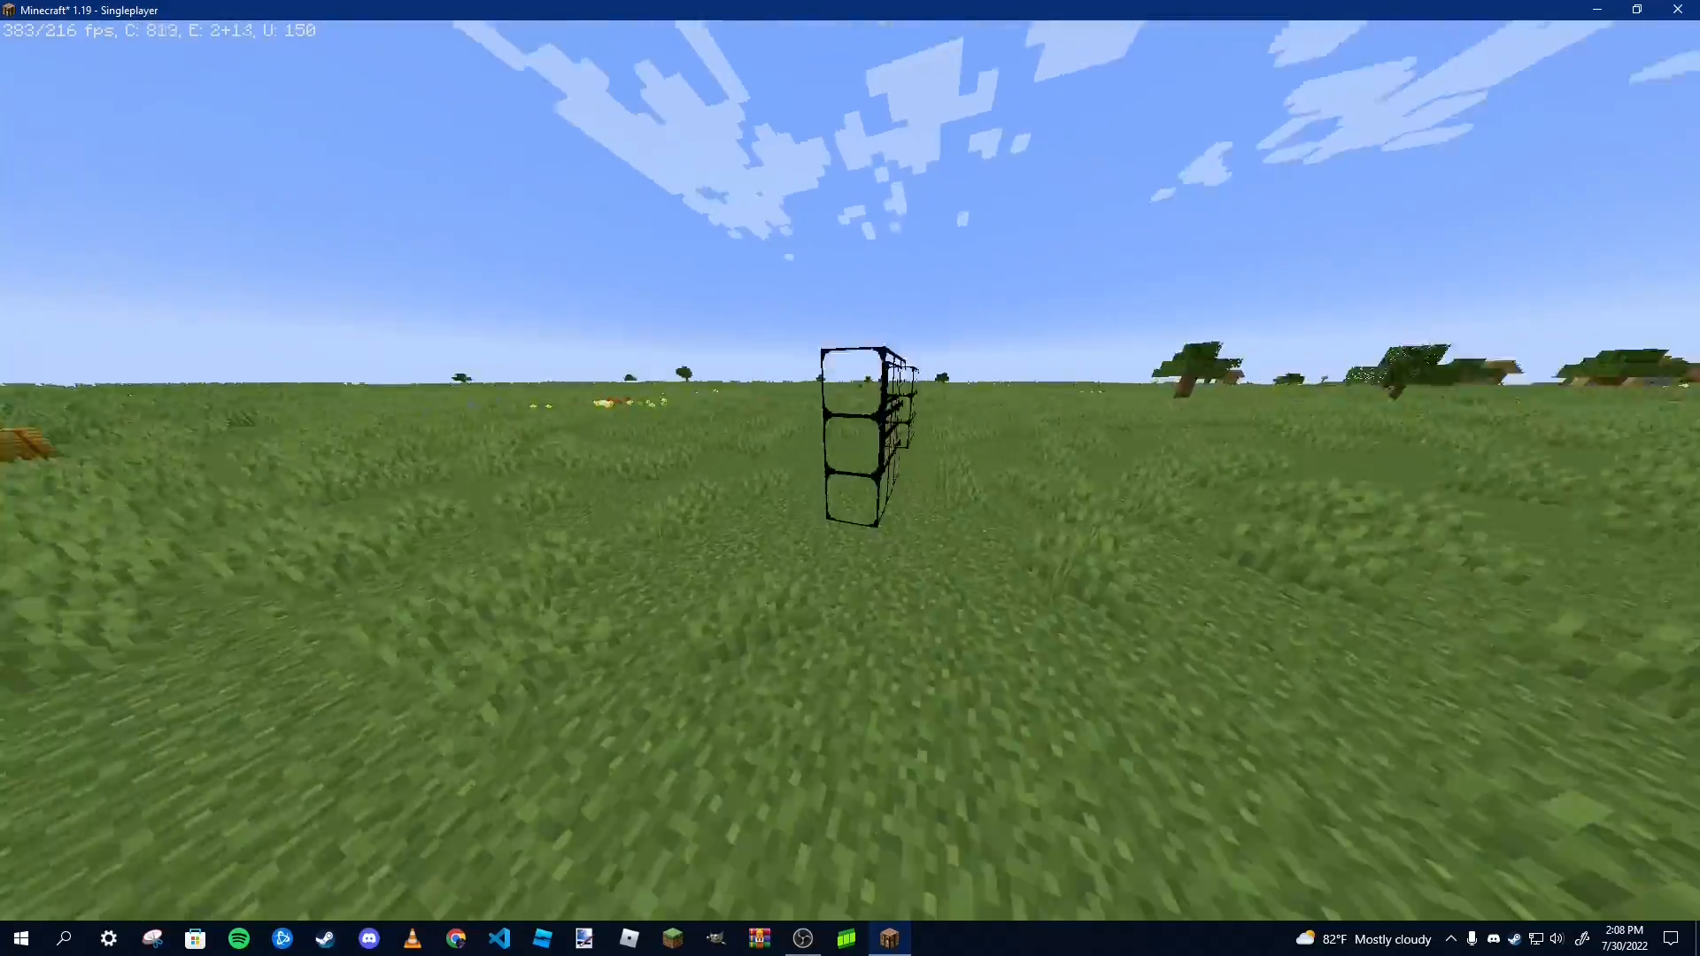
pyautogui.press('w')
pyautogui.press('s')
pyautogui.press('w')
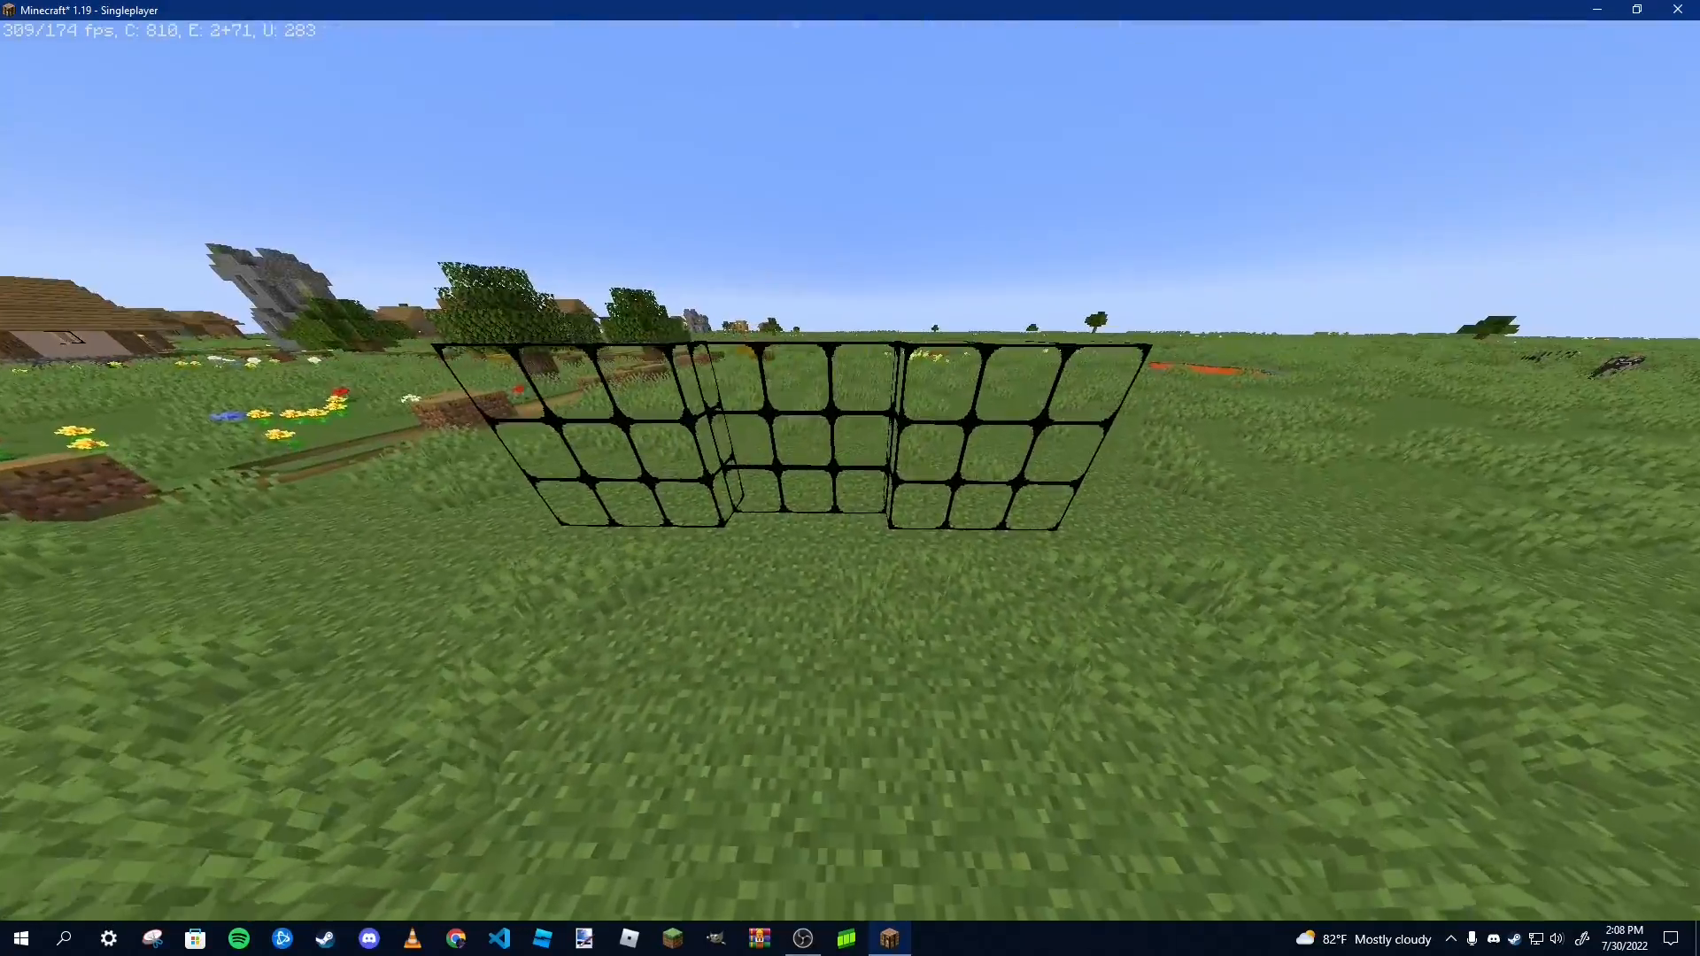
pyautogui.press('w')
pyautogui.press('s')
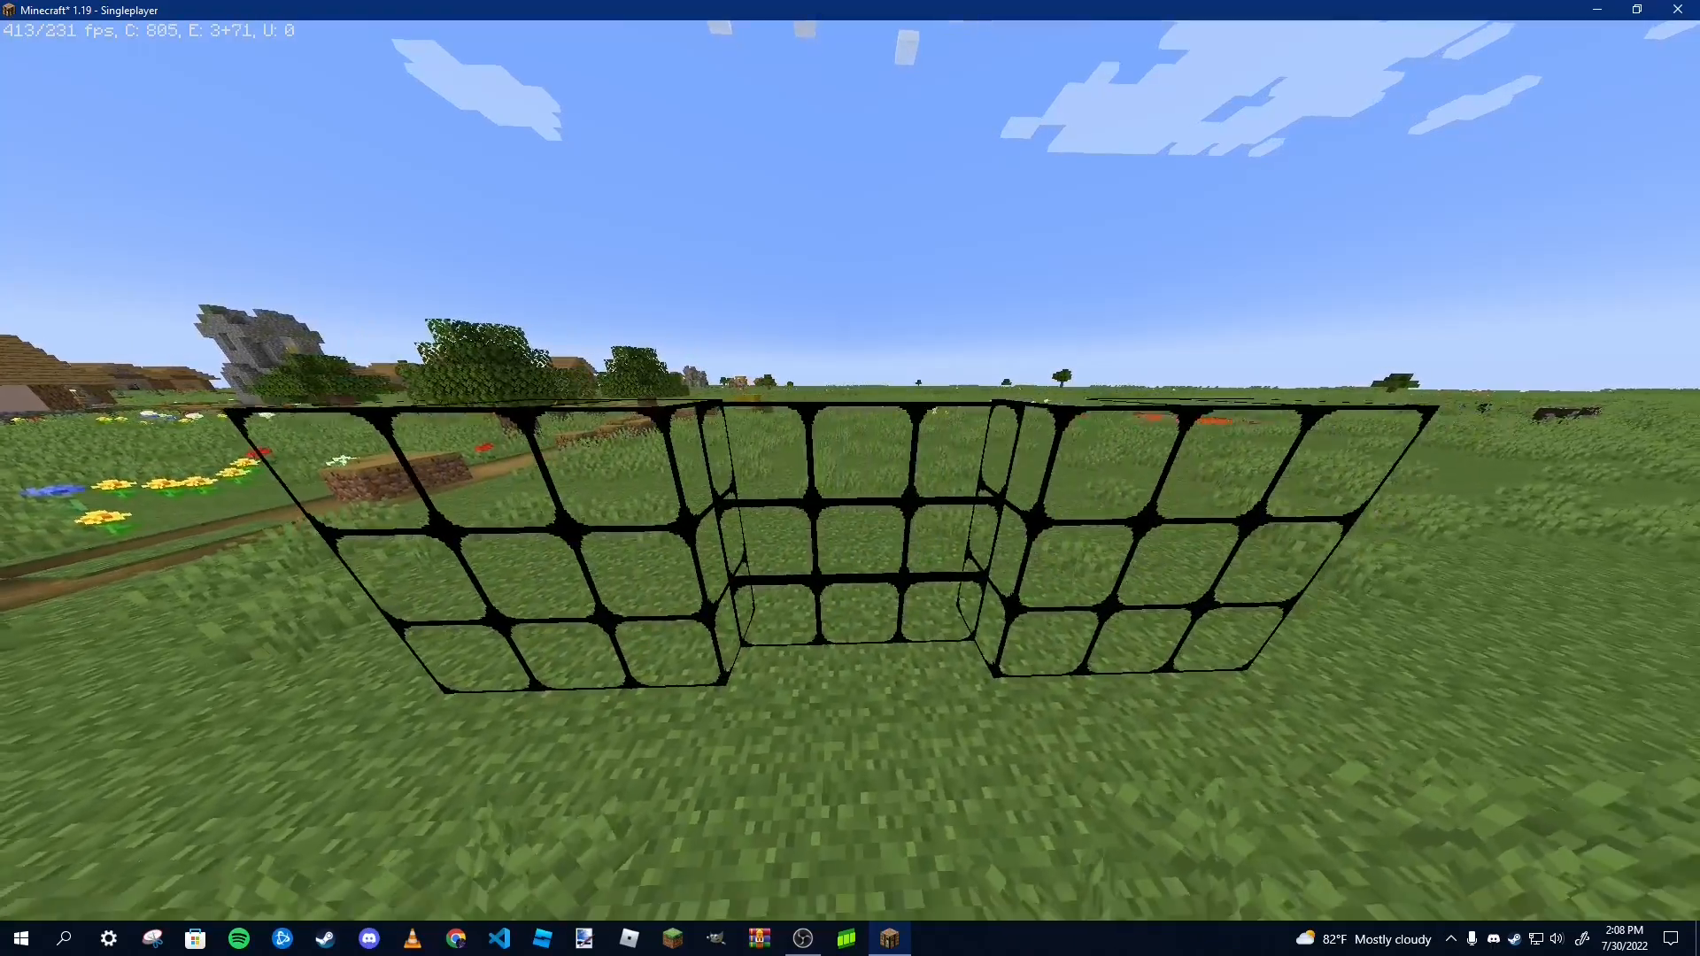
pyautogui.press('d')
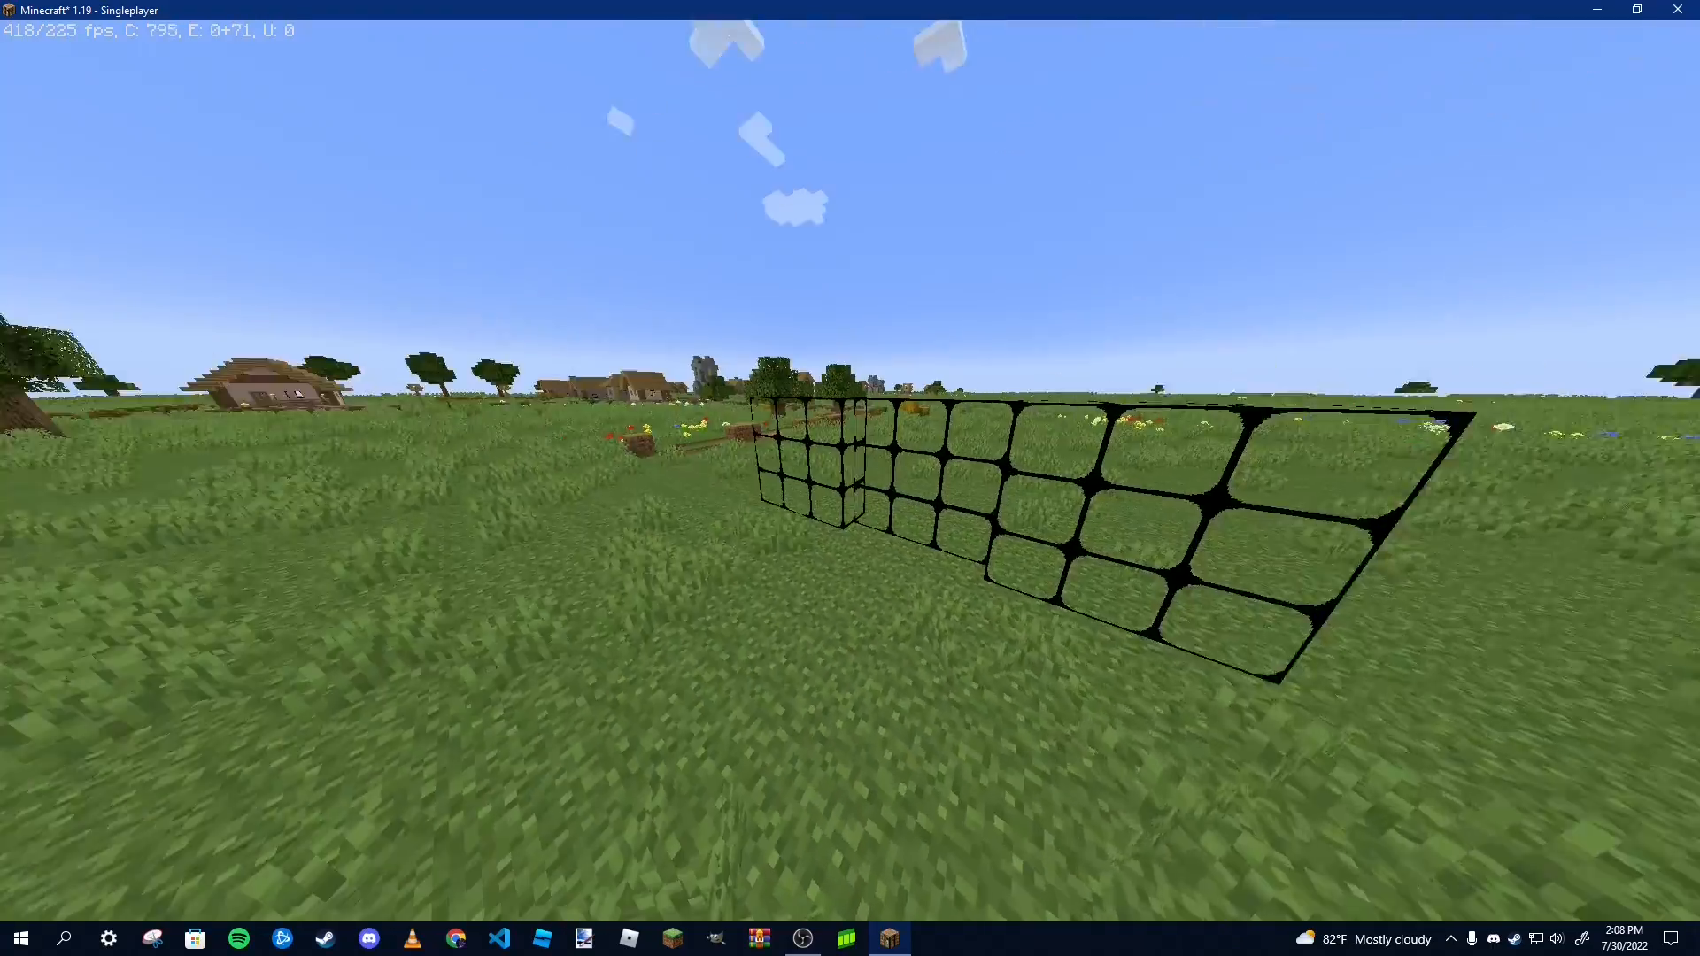
pyautogui.press('a')
pyautogui.press('s')
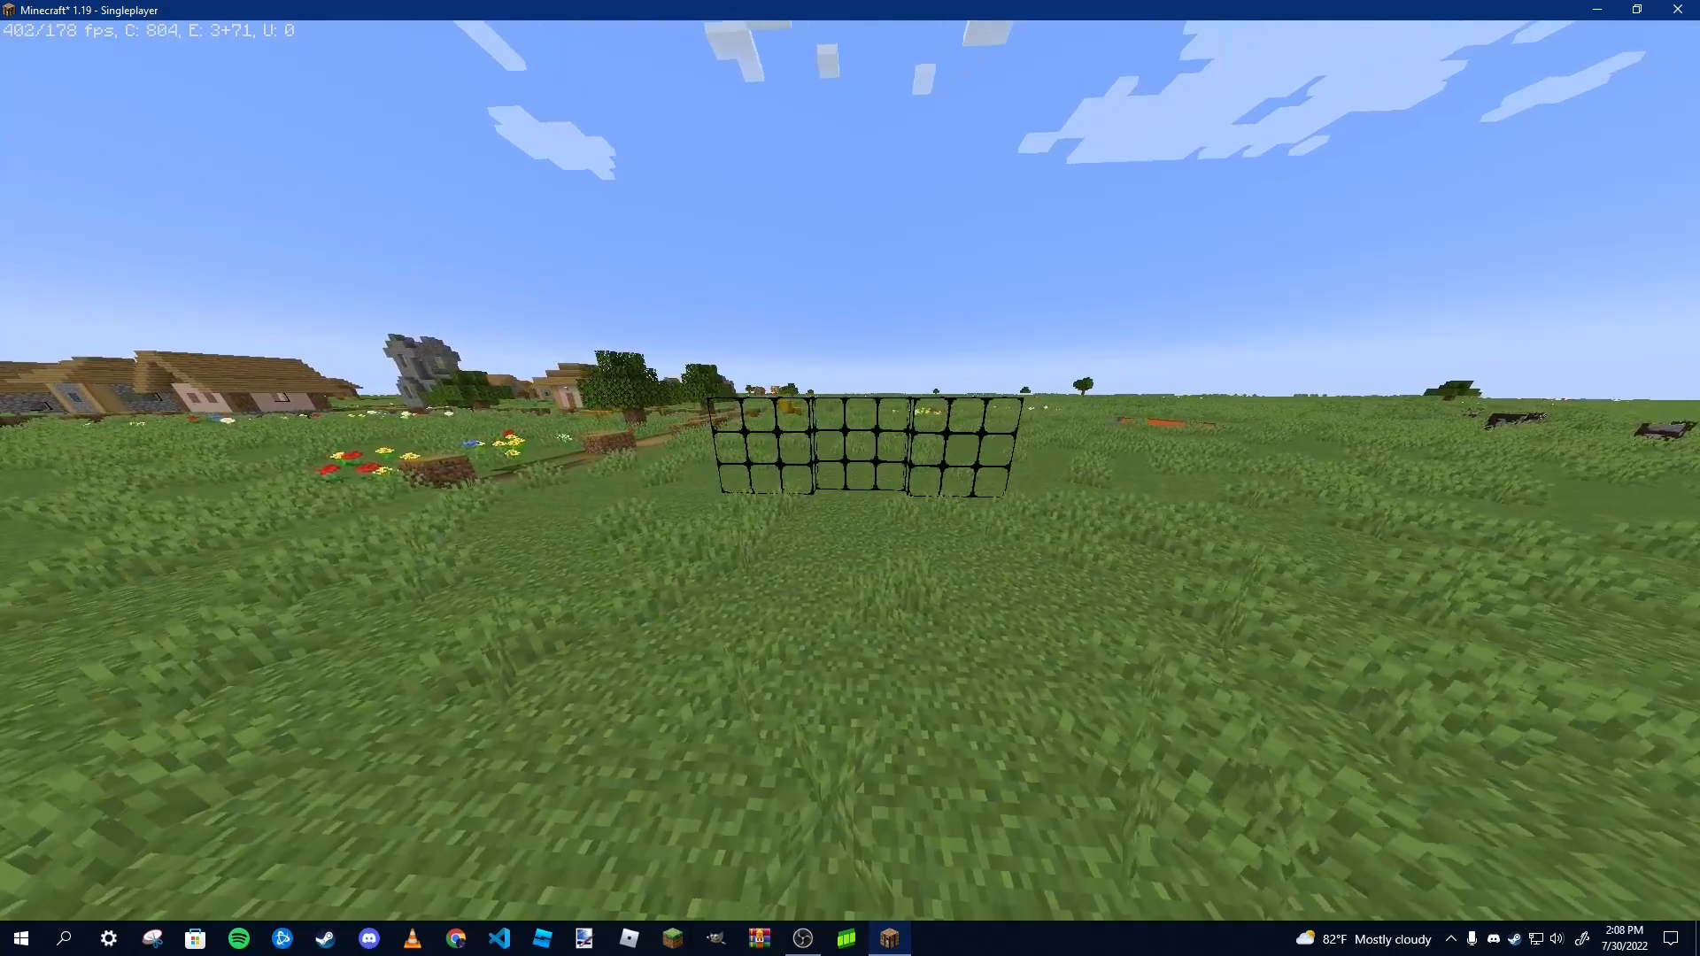
pyautogui.press('w')
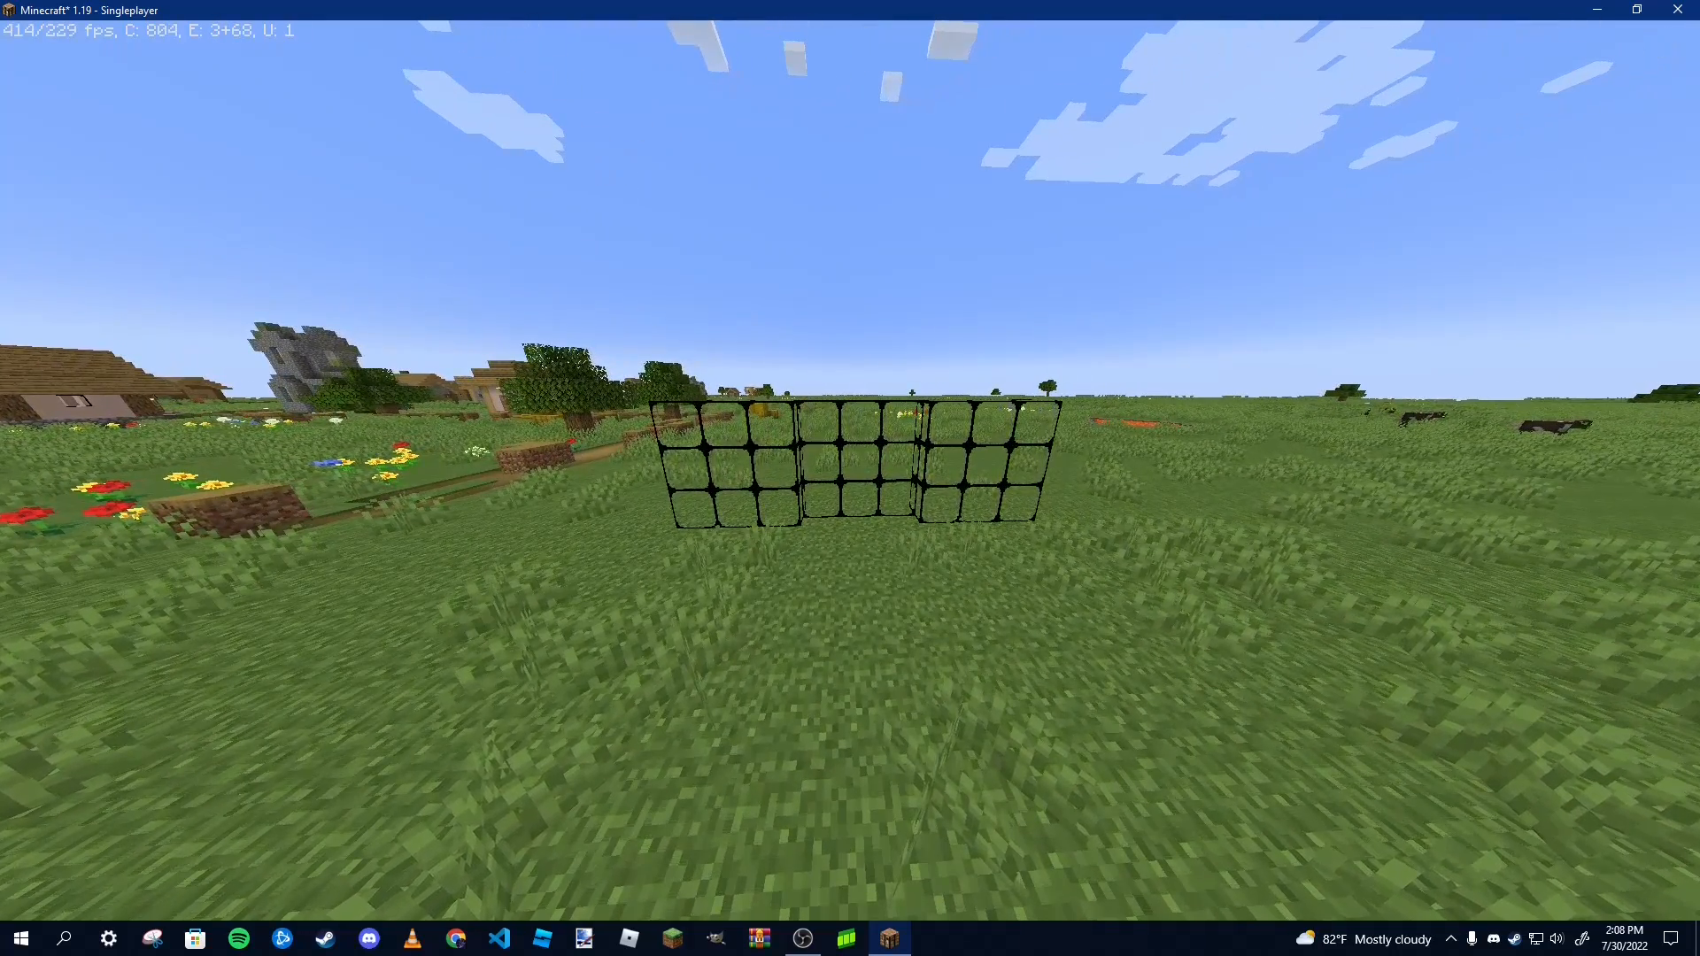